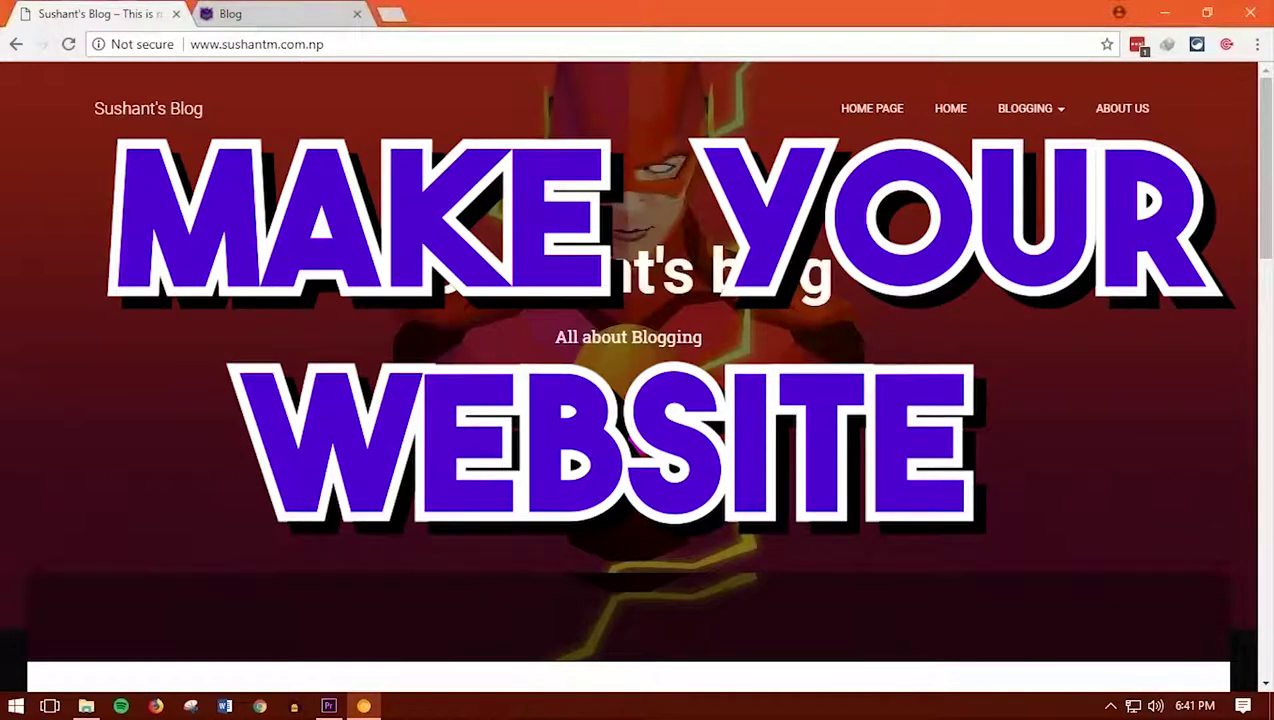
Switch Chrome to full screen on Sushant's blog homepage
{"action": "key", "text": "F11"}
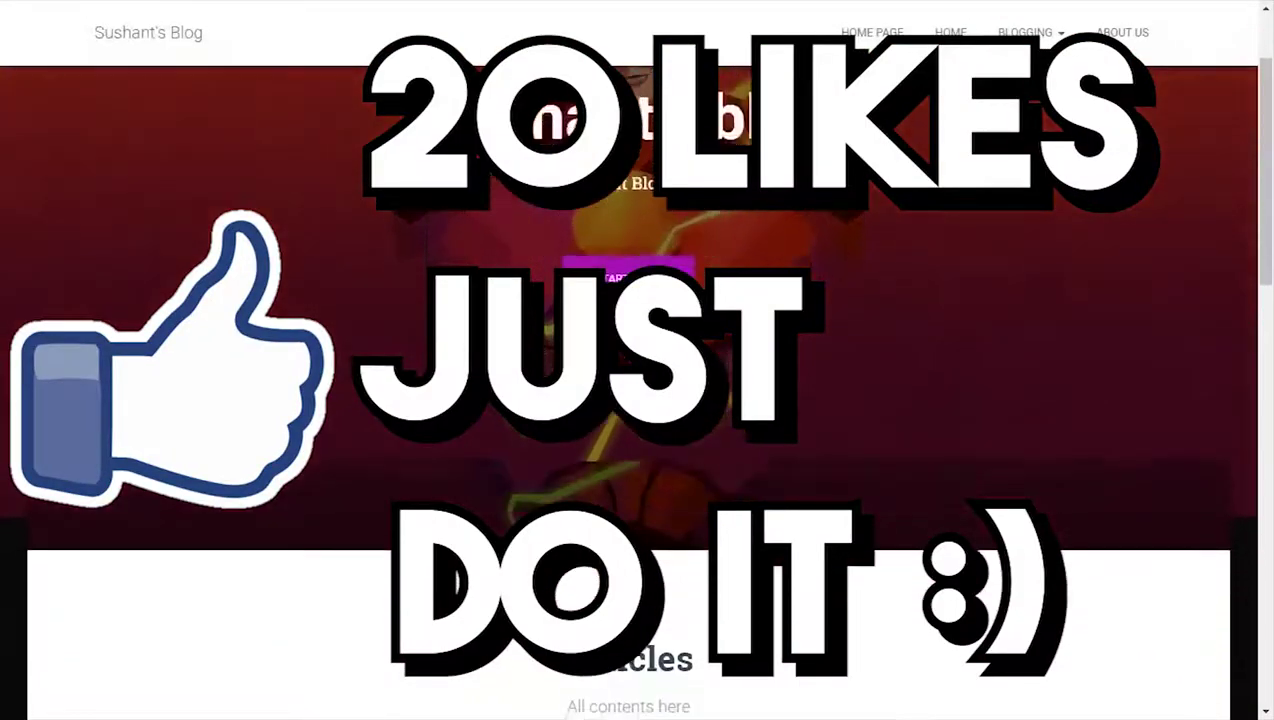
{"action": "scroll", "coordinate": [773, 114], "scroll_direction": "down", "scroll_amount": 2}
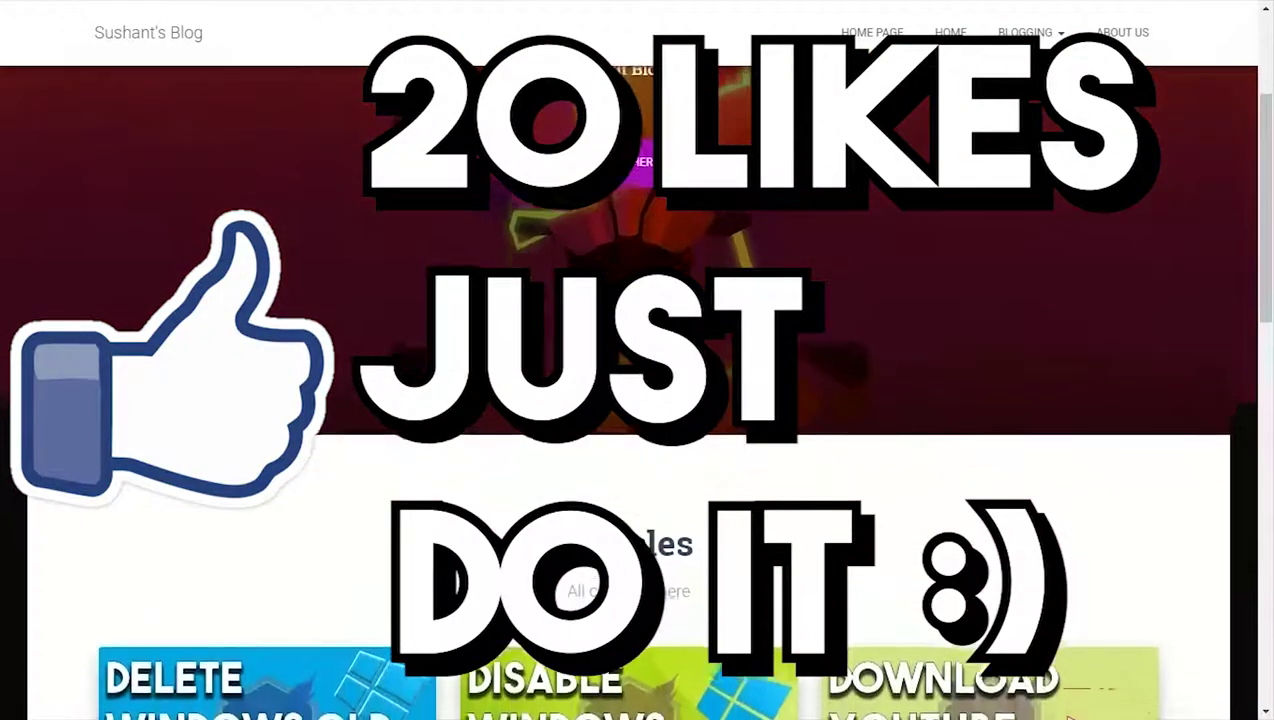
{"action": "scroll", "coordinate": [773, 114], "scroll_direction": "down", "scroll_amount": 2}
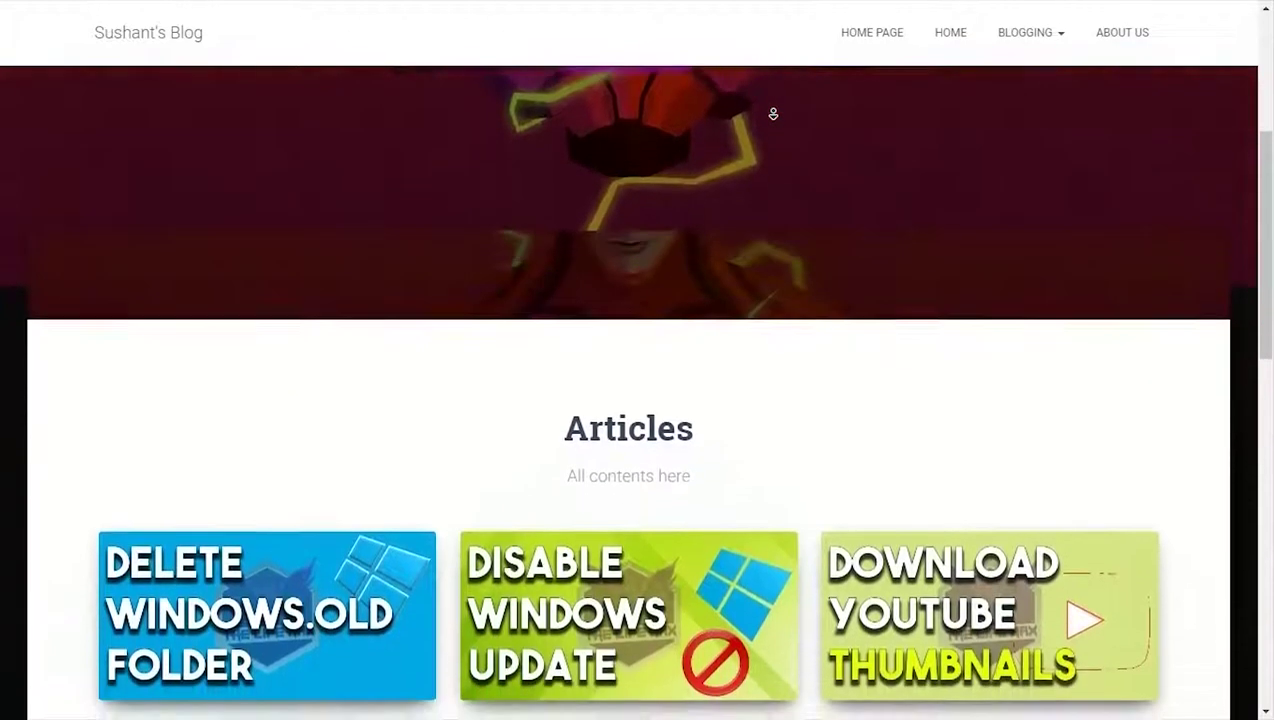
{"action": "scroll", "coordinate": [773, 114], "scroll_direction": "down", "scroll_amount": 2}
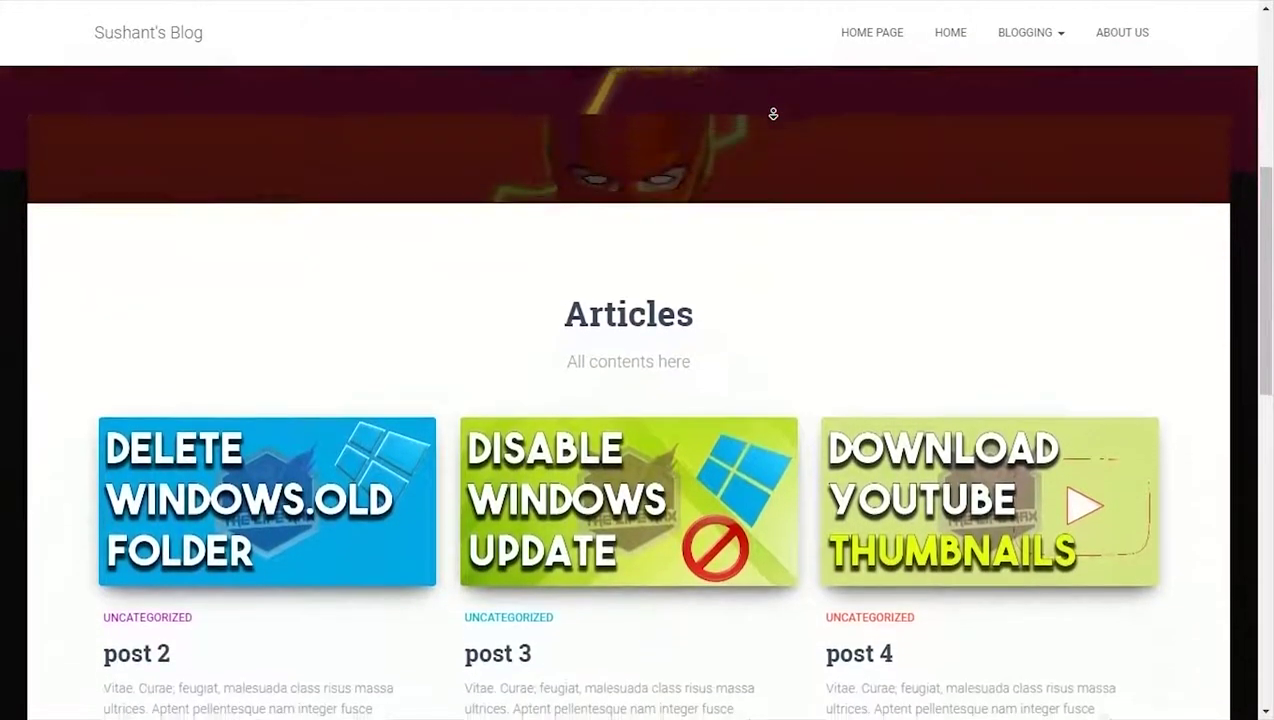
{"action": "scroll", "coordinate": [773, 114], "scroll_direction": "down", "scroll_amount": 2}
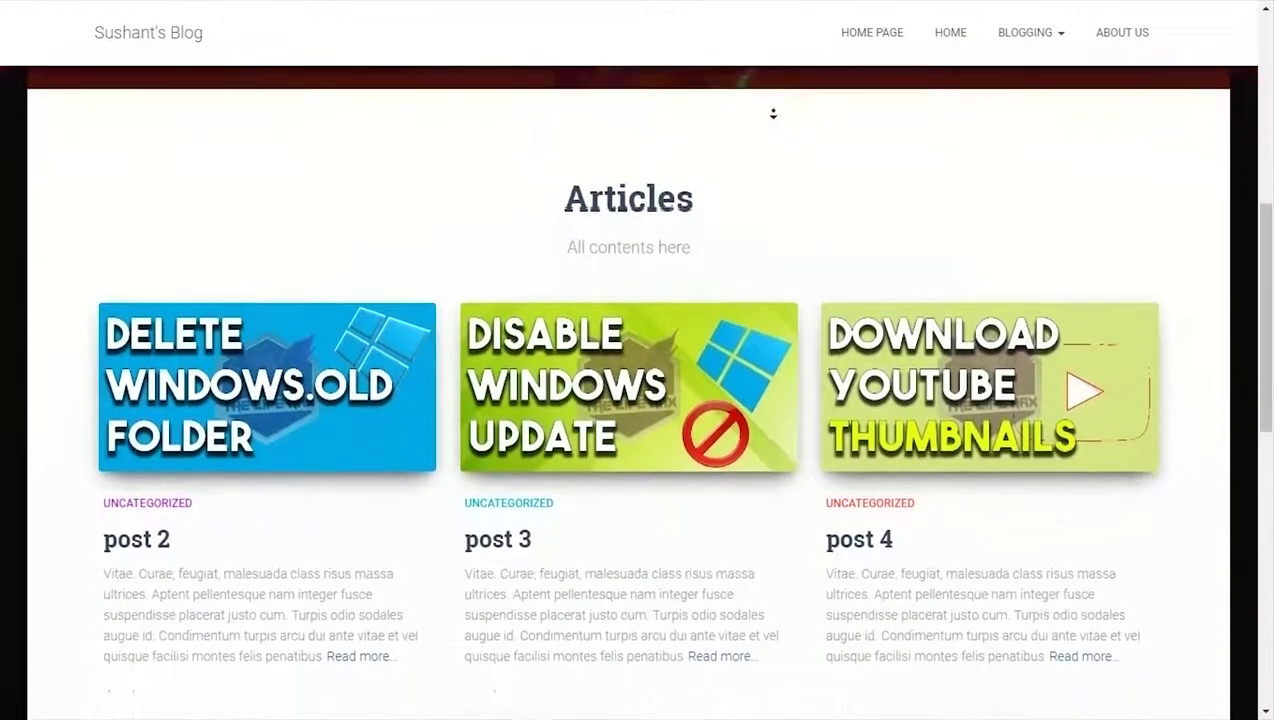
{"action": "scroll", "coordinate": [773, 114], "scroll_direction": "down", "scroll_amount": 2}
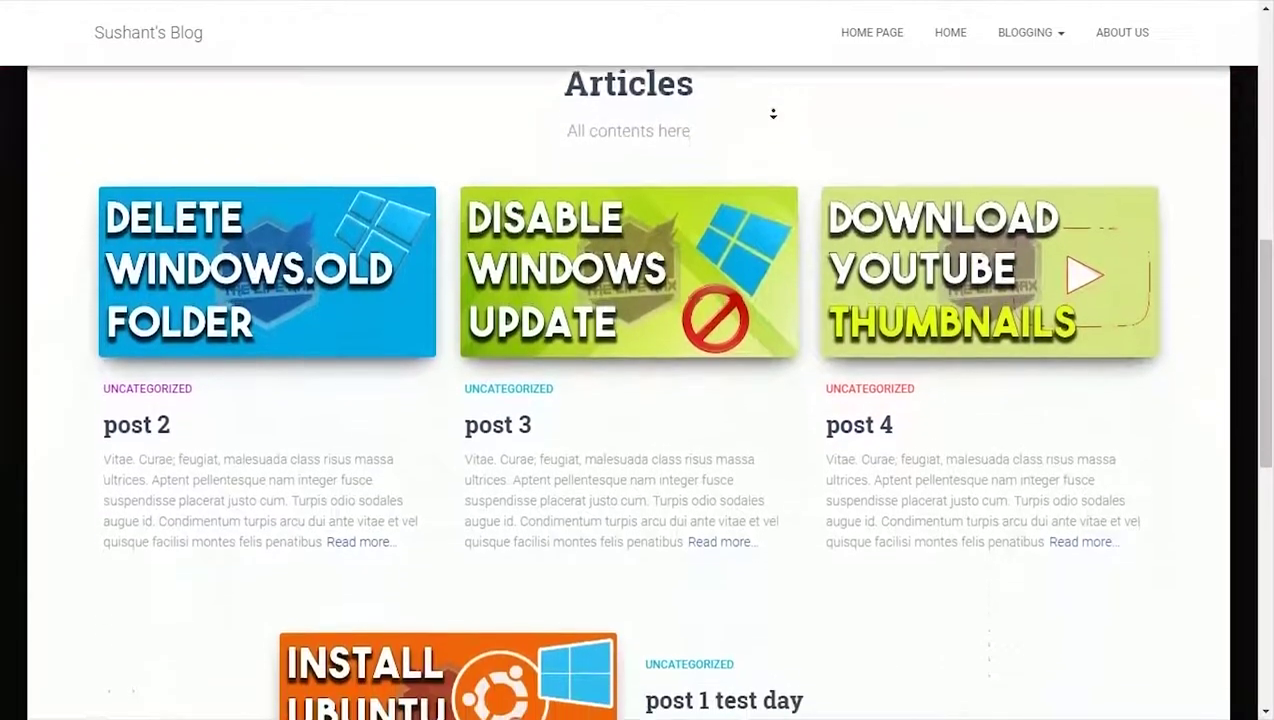
{"action": "scroll", "coordinate": [773, 114], "scroll_direction": "down", "scroll_amount": 2}
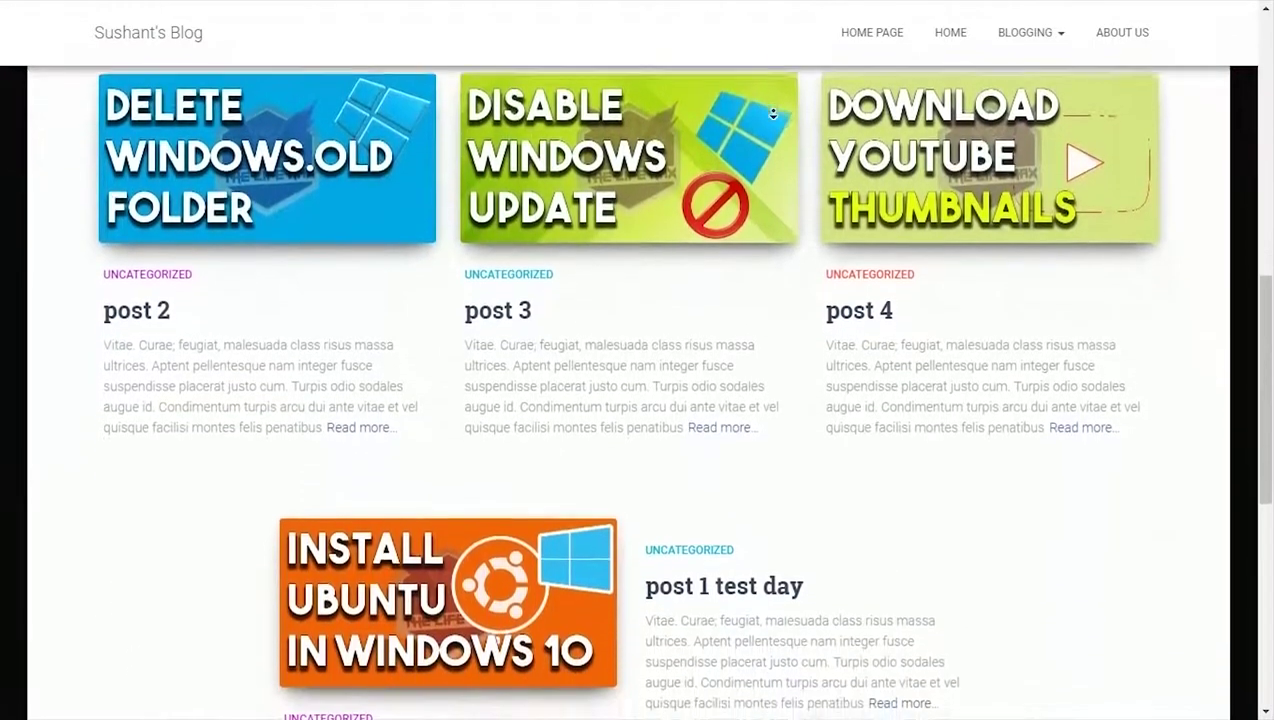
{"action": "scroll", "coordinate": [773, 114], "scroll_direction": "down", "scroll_amount": 2}
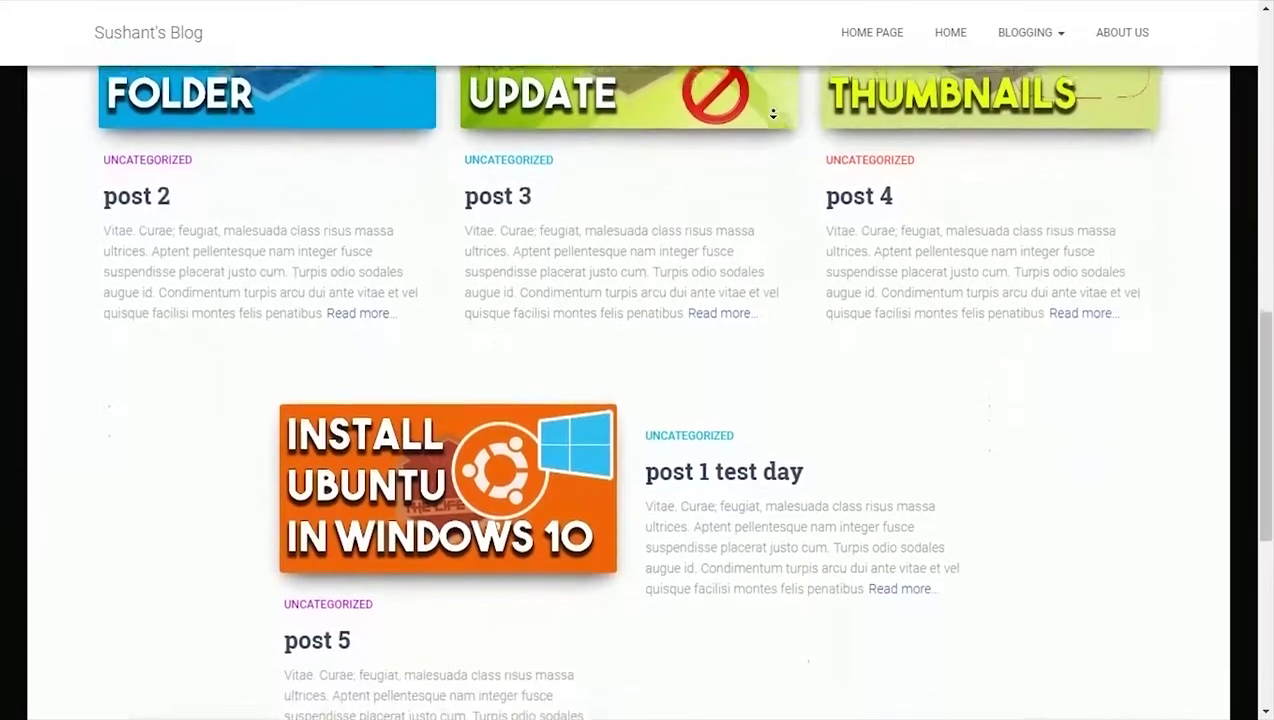
{"action": "scroll", "coordinate": [773, 114], "scroll_direction": "down", "scroll_amount": 2}
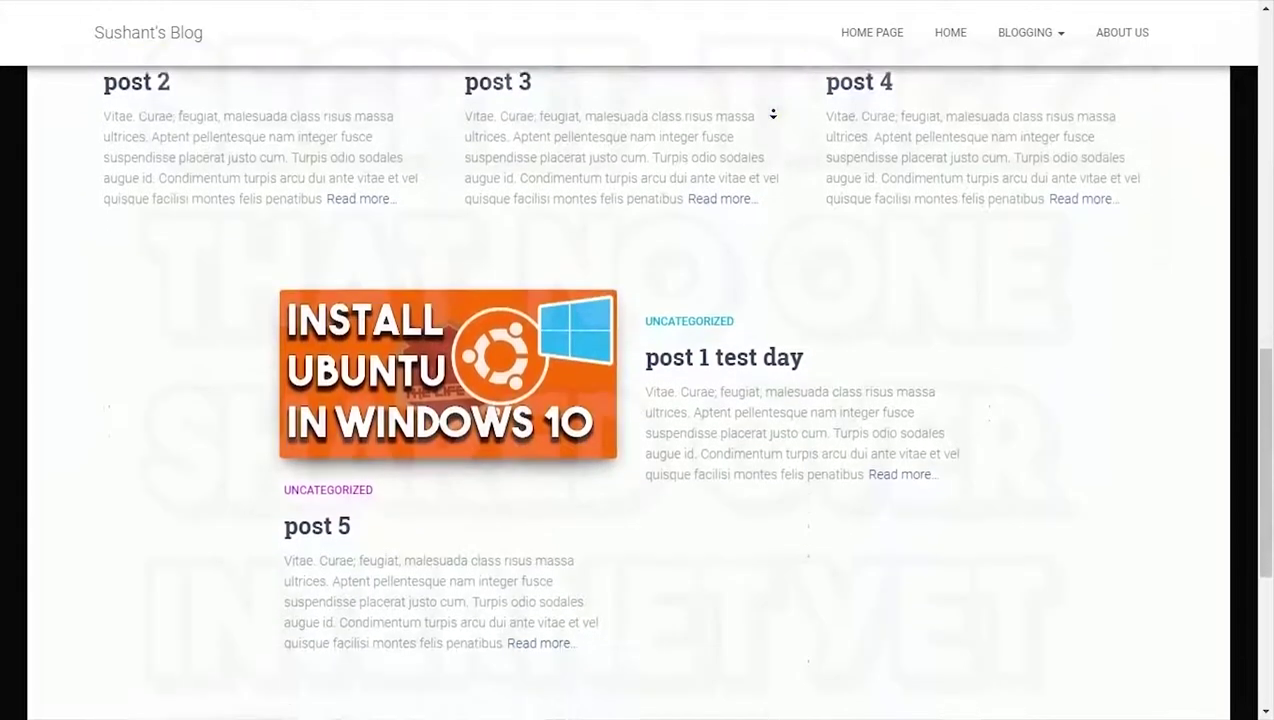
{"action": "scroll", "coordinate": [628, 360], "scroll_direction": "down", "scroll_amount": 2}
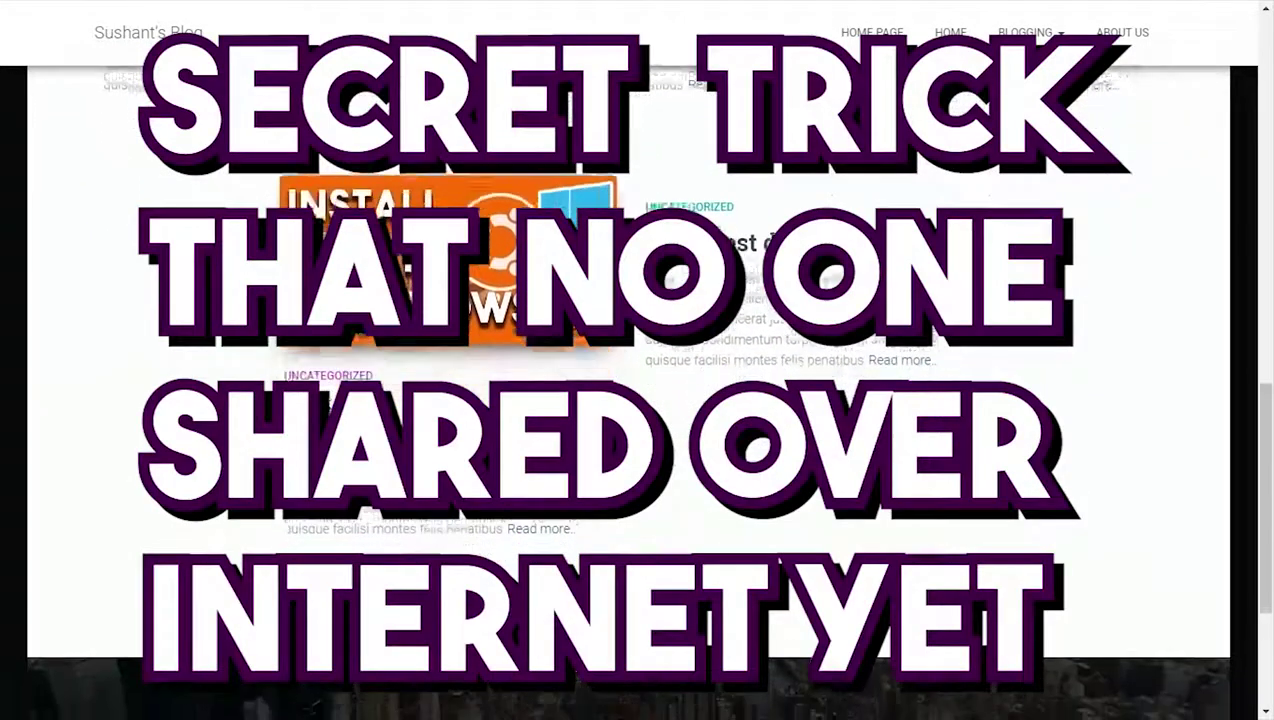
{"action": "scroll", "coordinate": [628, 360], "scroll_direction": "down", "scroll_amount": 2}
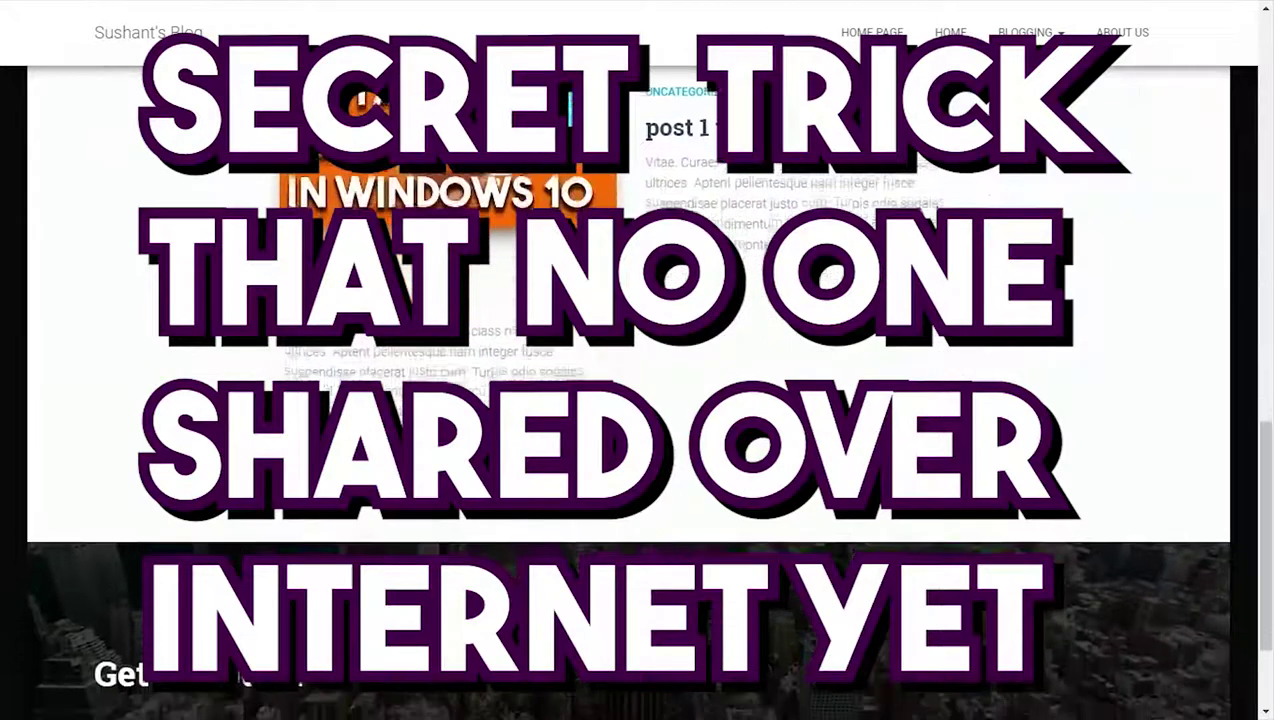
{"action": "scroll", "coordinate": [628, 360], "scroll_direction": "down", "scroll_amount": 2}
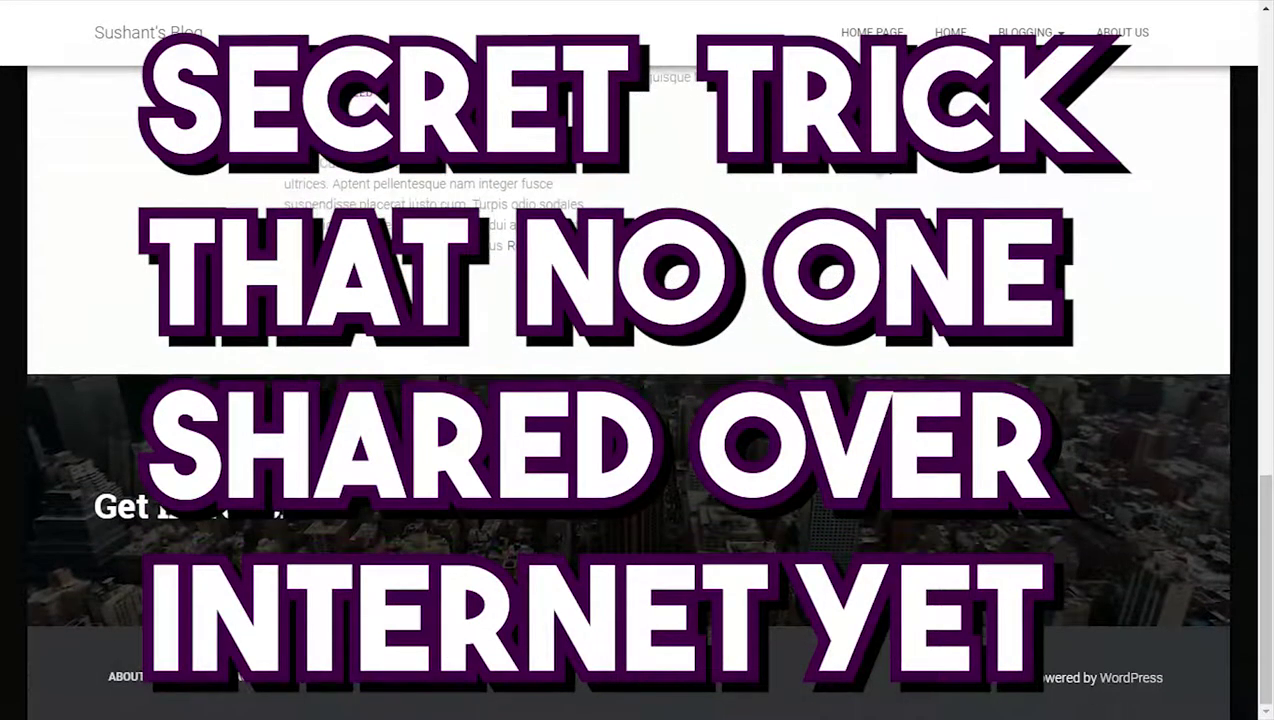
{"action": "left_click_drag", "start_coordinate": [1262, 486], "coordinate": [1261, 18]}
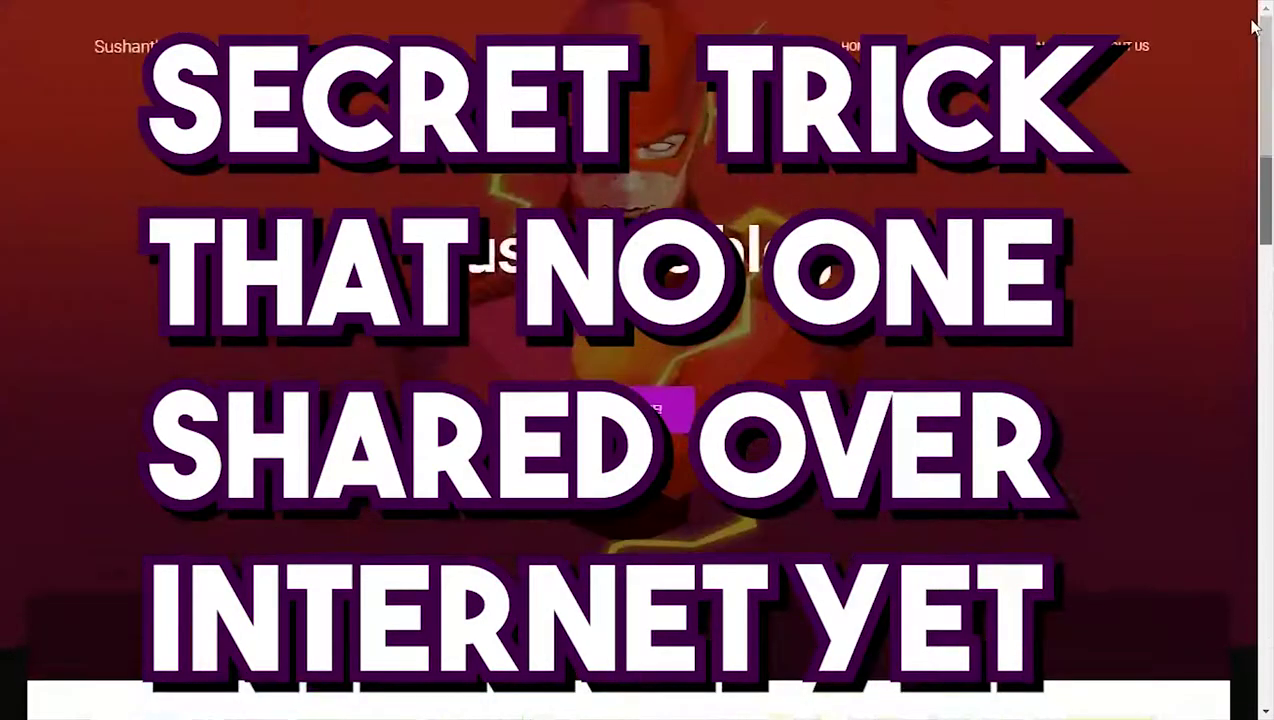
Advance TheLifeHax banner slider four times to the Android slide, then bring the rest of the homepage into view
{"action": "mouse_move", "coordinate": [1110, 44]}
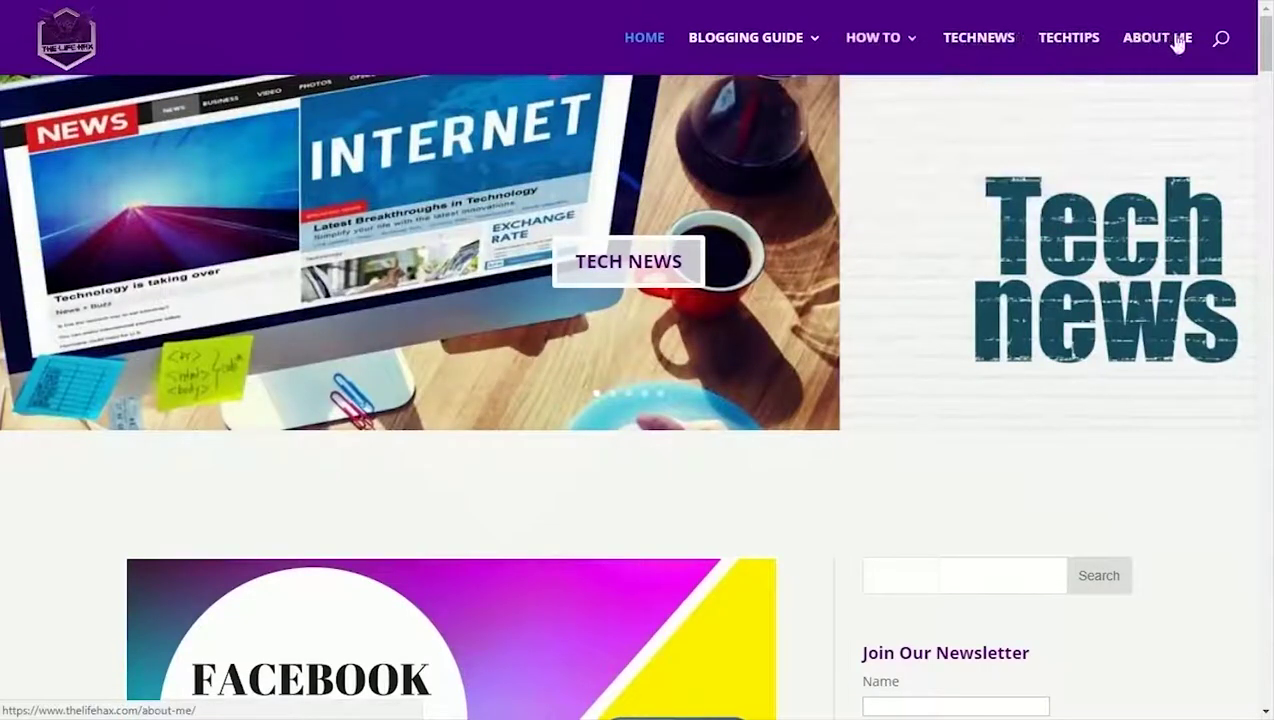
{"action": "left_click", "coordinate": [1220, 256]}
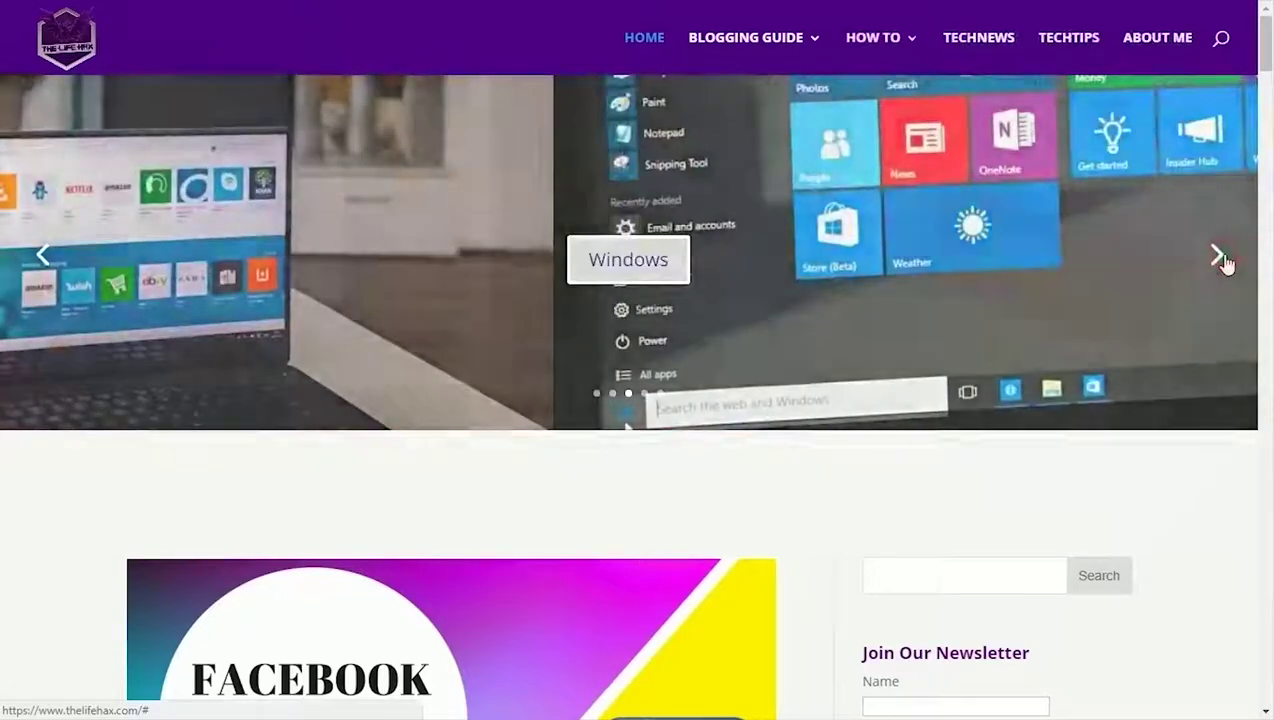
{"action": "left_click", "coordinate": [1220, 256]}
{"action": "left_click", "coordinate": [1220, 256]}
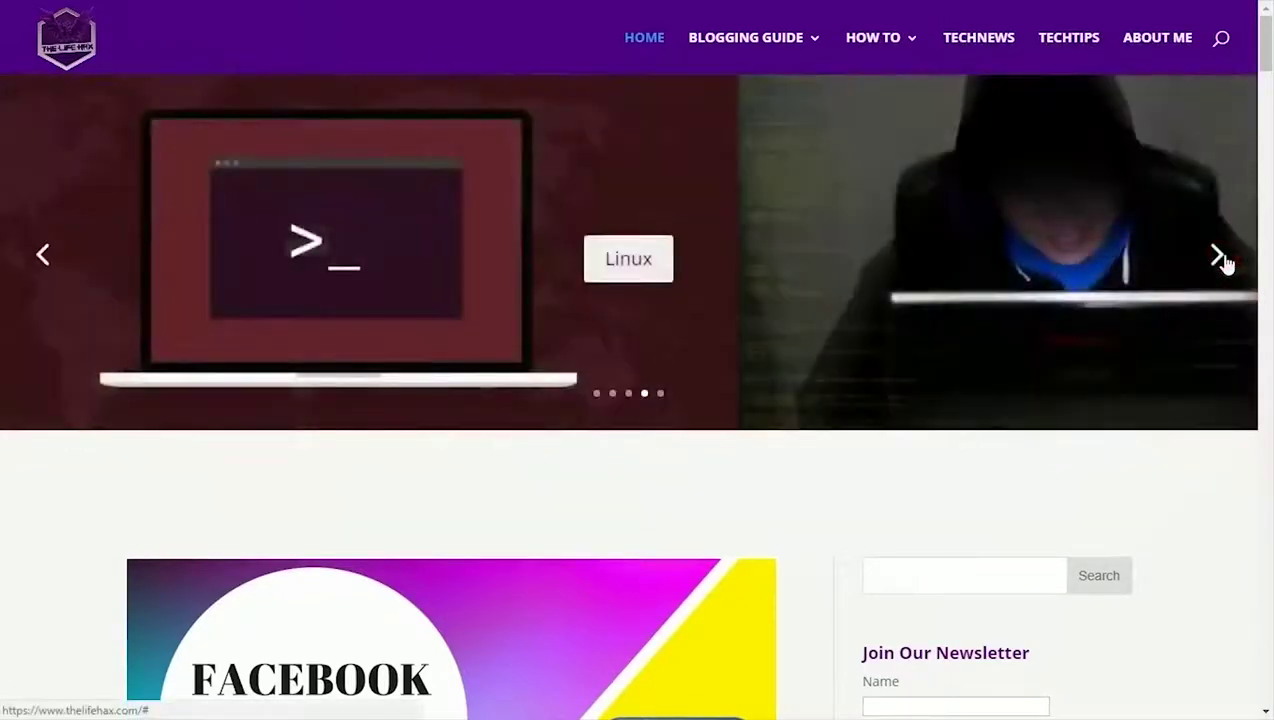
{"action": "left_click", "coordinate": [1220, 257]}
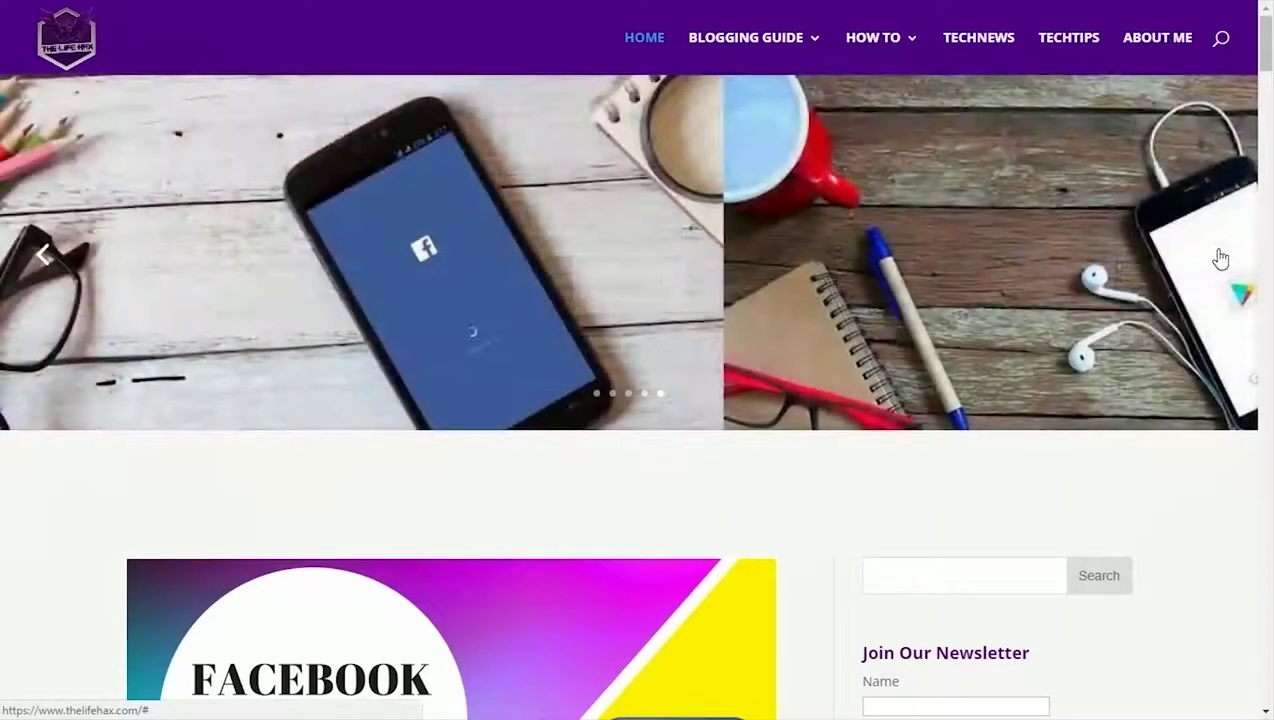
{"action": "middle_click", "coordinate": [796, 483]}
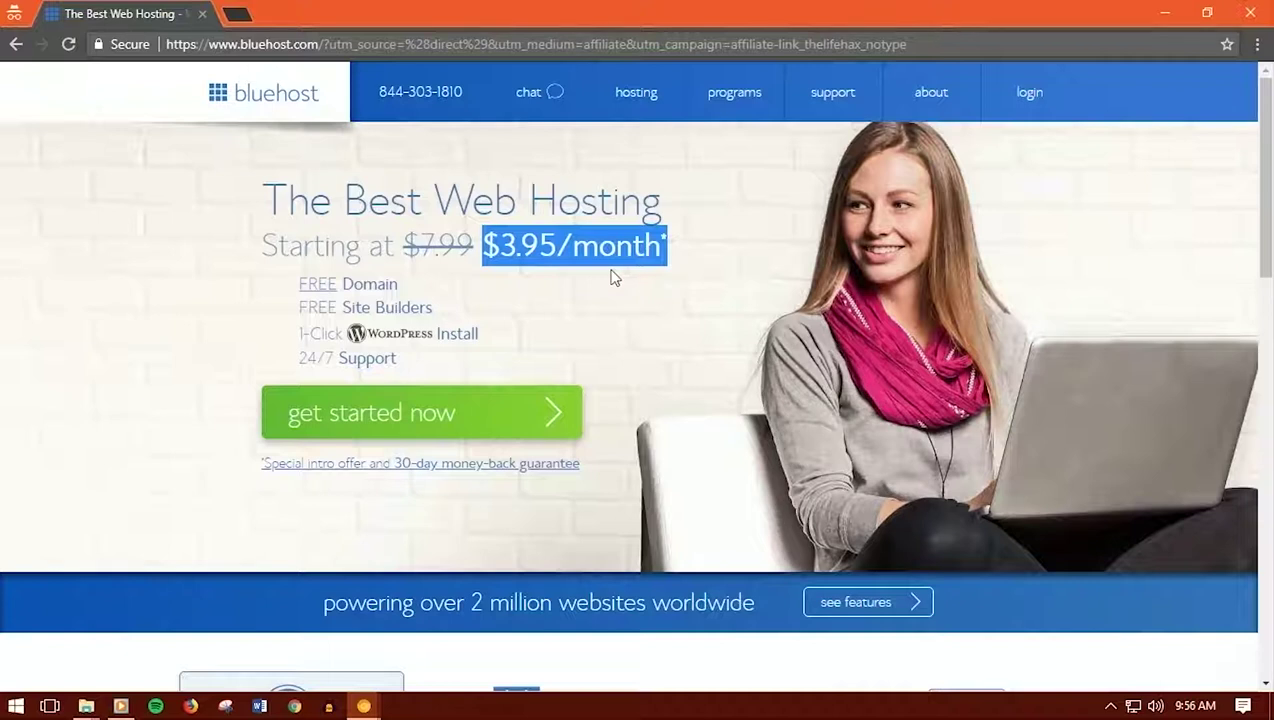
{"action": "left_click_drag", "start_coordinate": [286, 288], "coordinate": [416, 288]}
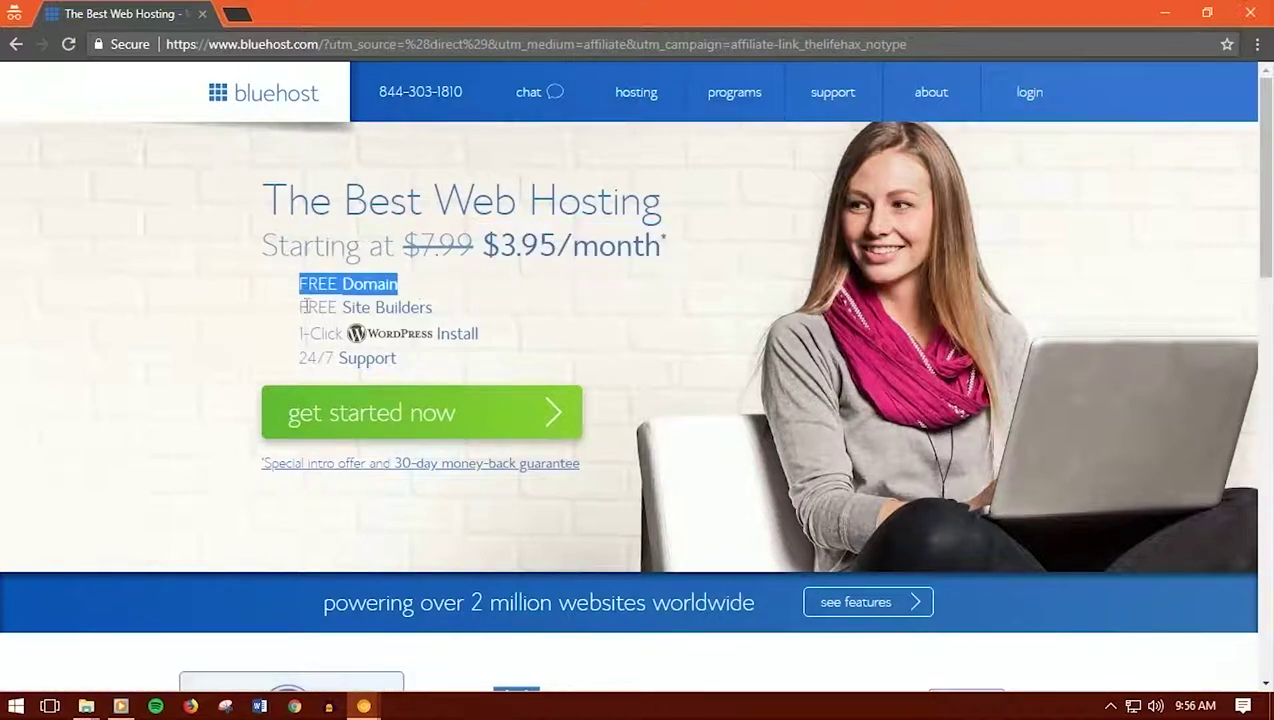
{"action": "left_click_drag", "start_coordinate": [288, 306], "coordinate": [441, 311]}
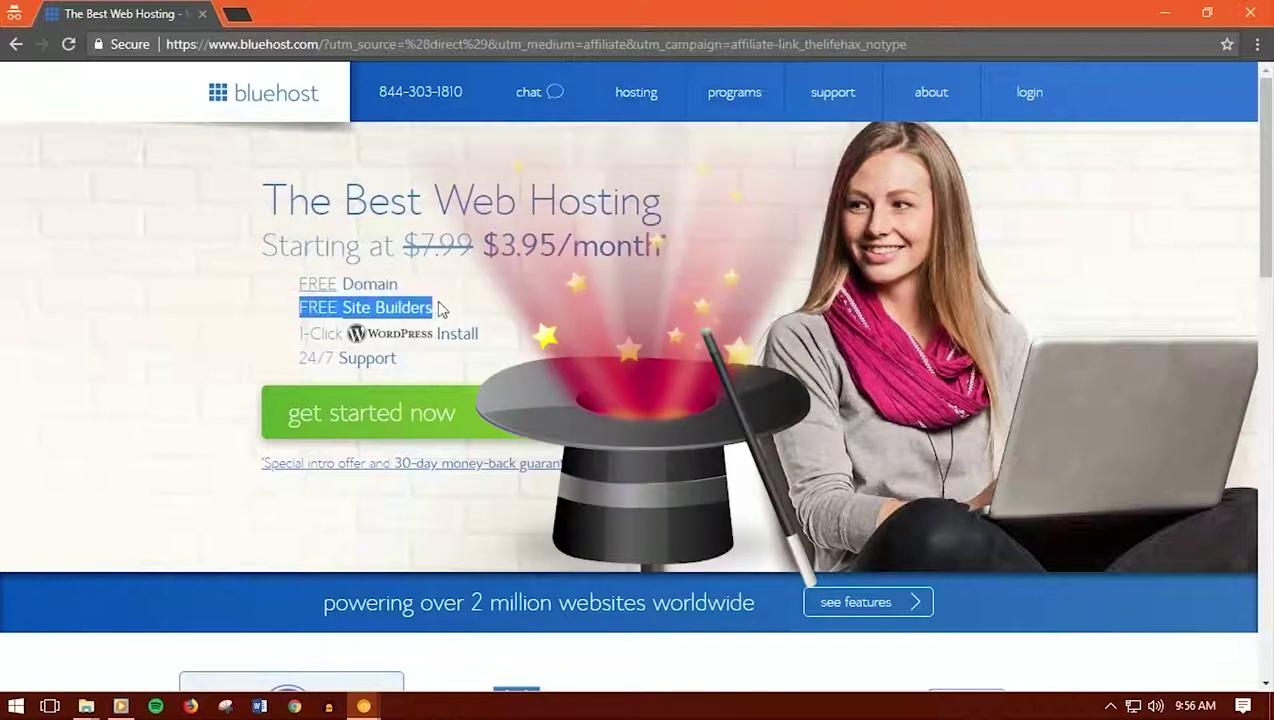
{"action": "left_click", "coordinate": [489, 301]}
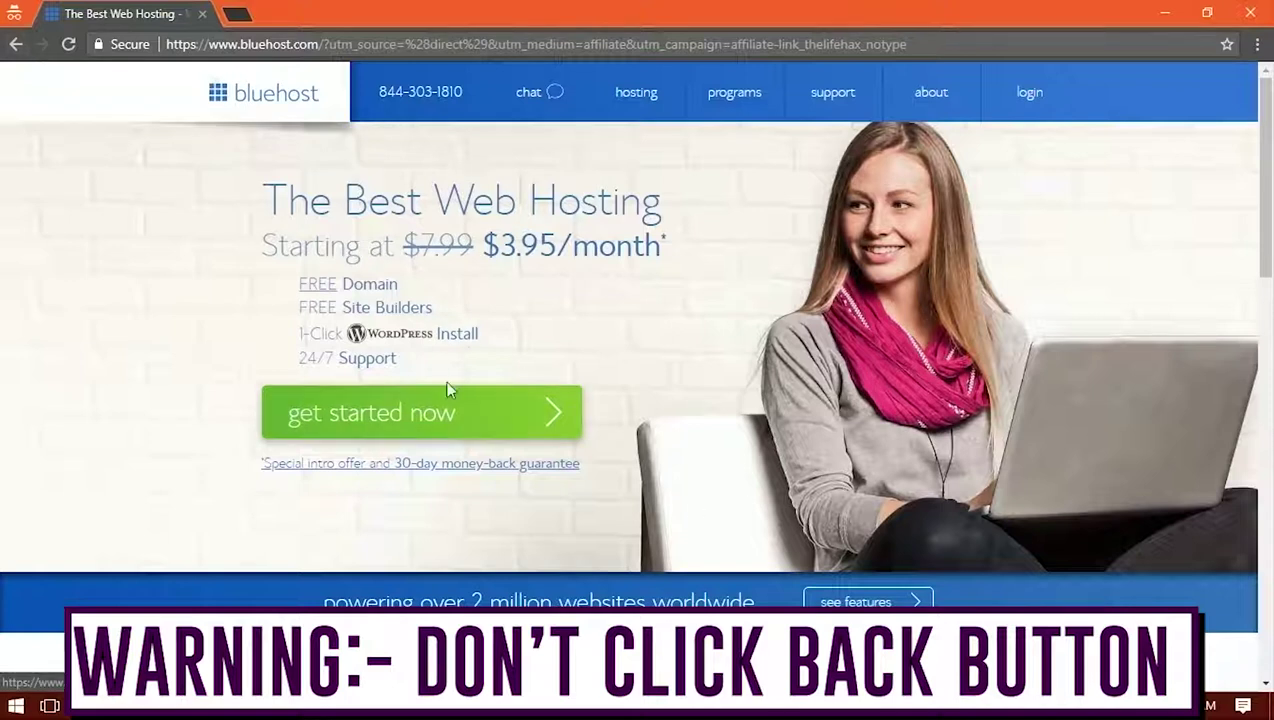
Start the hosting signup and review the basic, plus and prime plan comparison table
{"action": "left_click", "coordinate": [500, 418]}
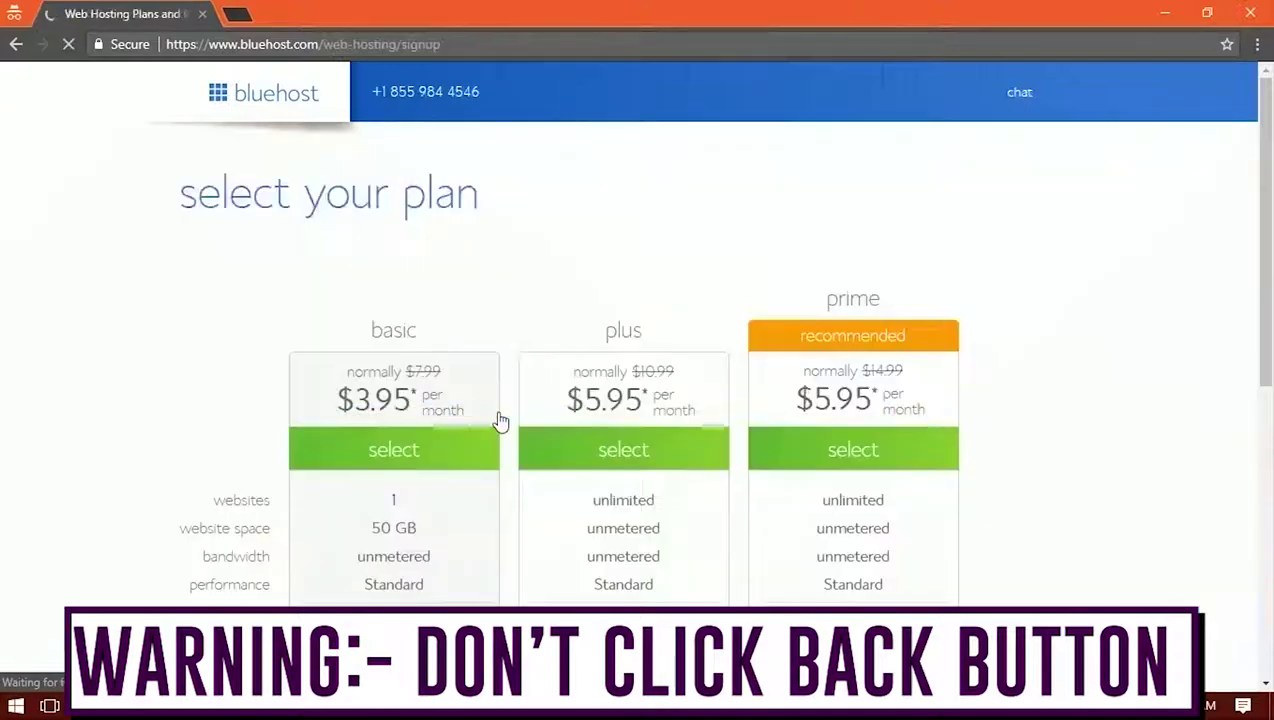
{"action": "scroll", "coordinate": [500, 420], "scroll_direction": "down", "scroll_amount": 1}
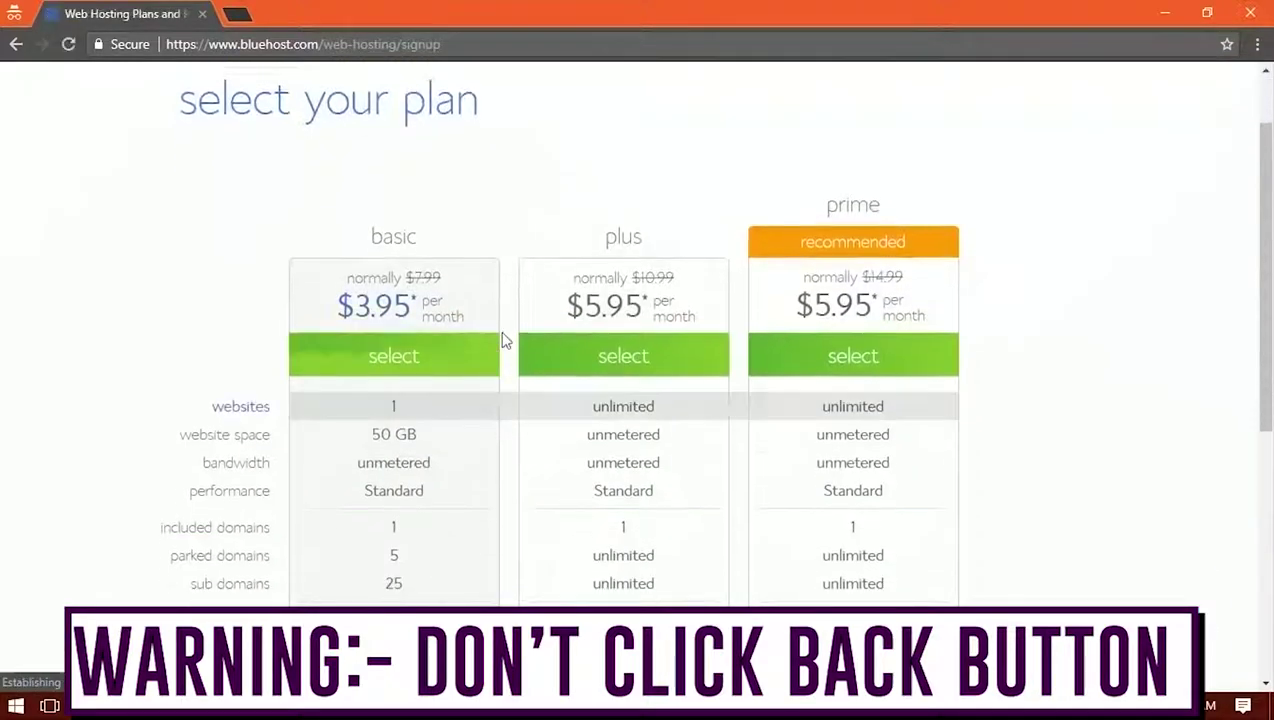
{"action": "scroll", "coordinate": [558, 207], "scroll_direction": "down", "scroll_amount": 2}
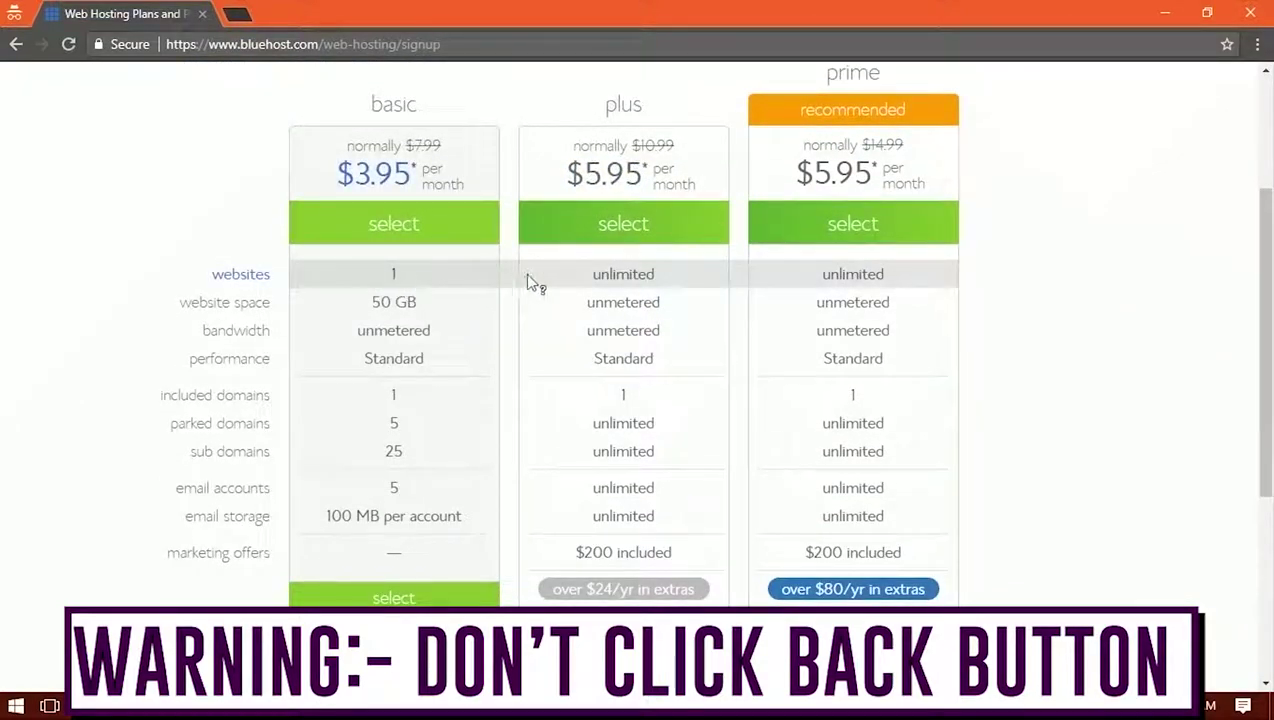
{"action": "scroll", "coordinate": [623, 128], "scroll_direction": "up", "scroll_amount": 1}
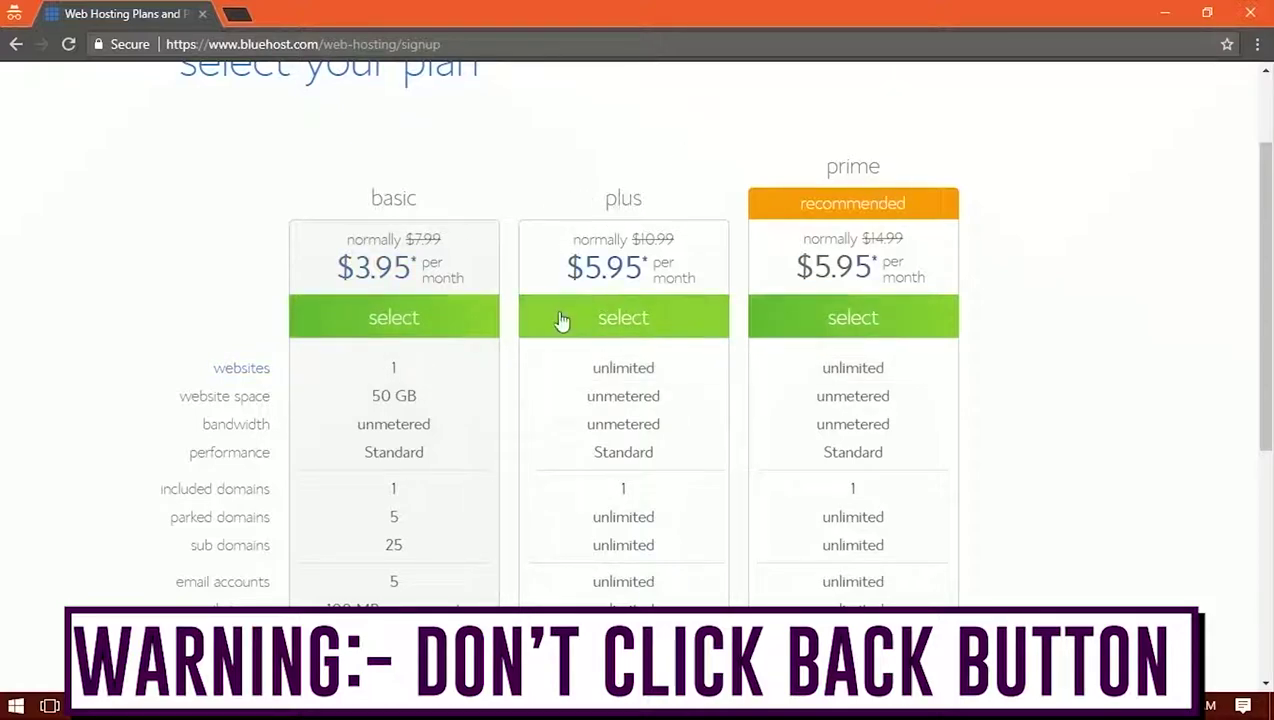
Pick the basic plan and submit xdxadasdsaddsa.com as the new free domain
{"action": "left_click", "coordinate": [392, 319]}
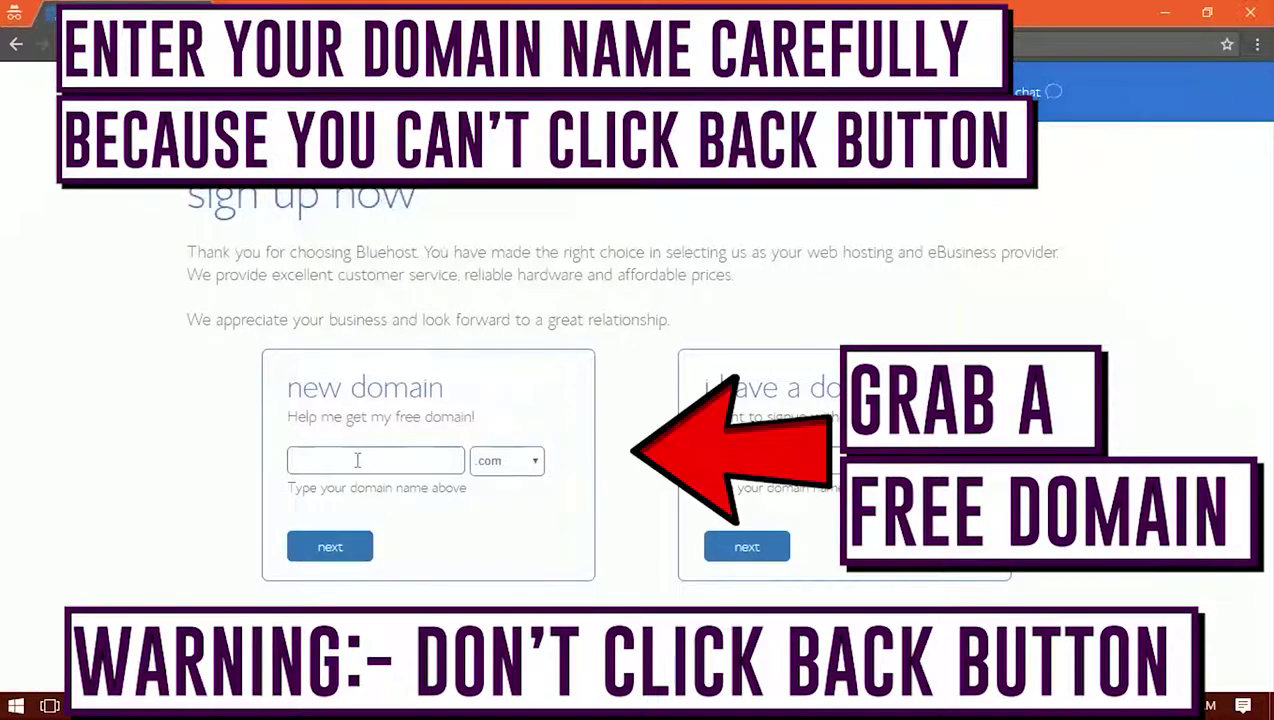
{"action": "left_click", "coordinate": [351, 461]}
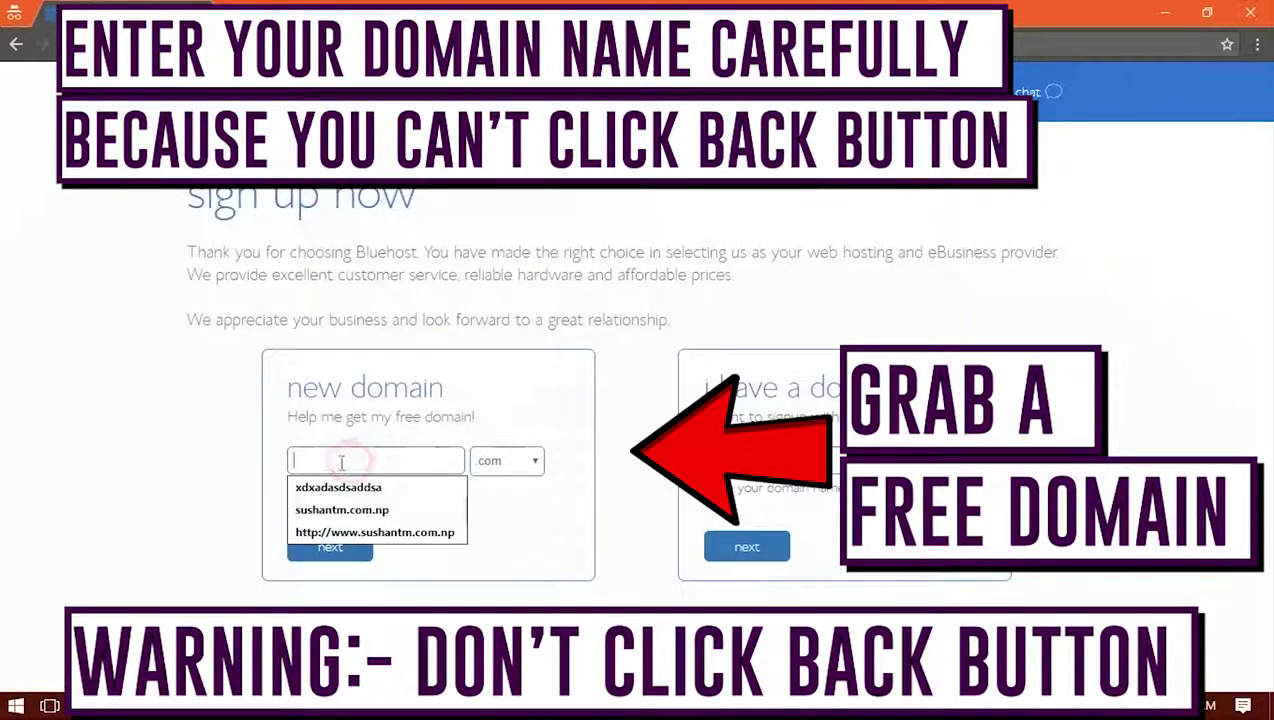
{"action": "left_click", "coordinate": [233, 464]}
{"action": "left_click", "coordinate": [332, 461]}
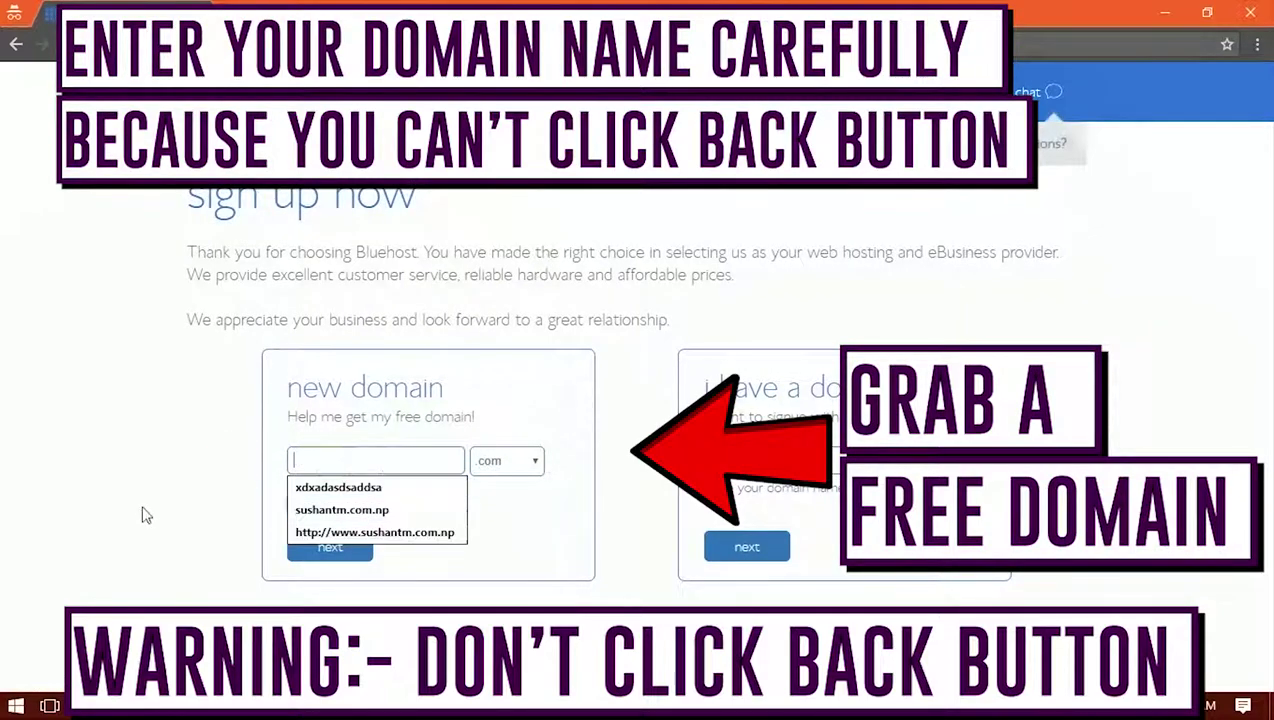
{"action": "left_click", "coordinate": [171, 464]}
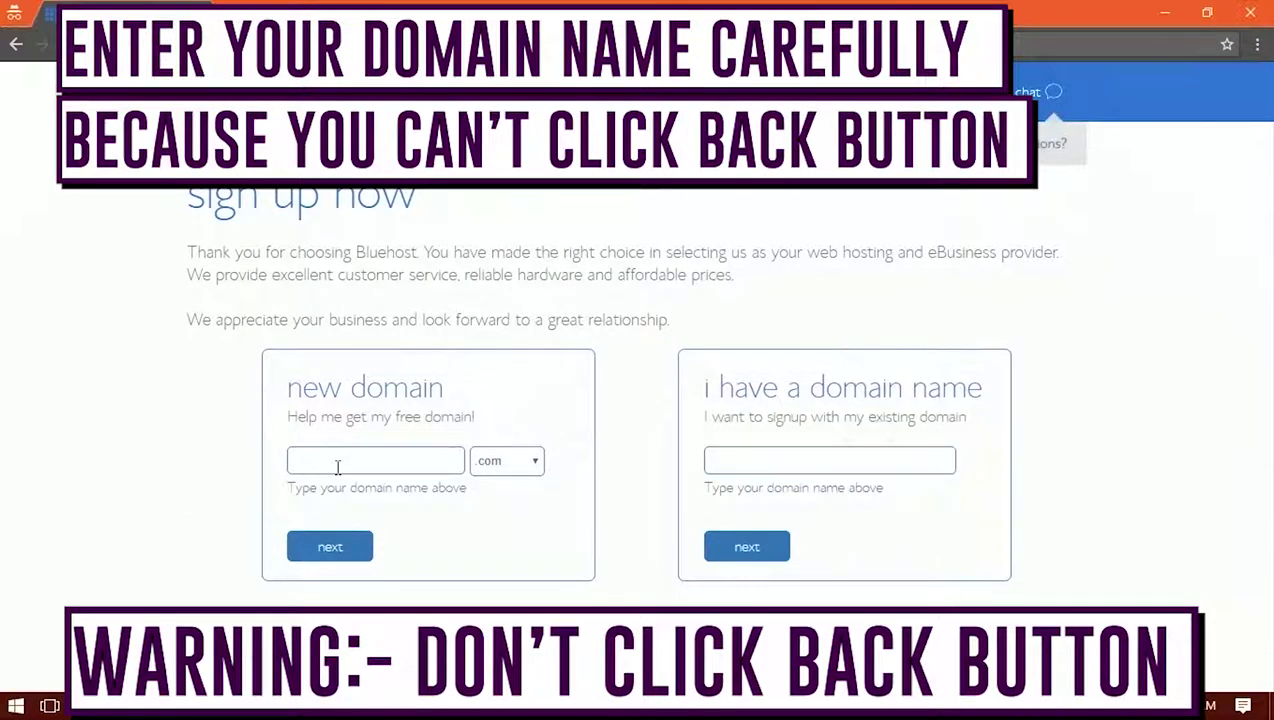
{"action": "left_click", "coordinate": [508, 457]}
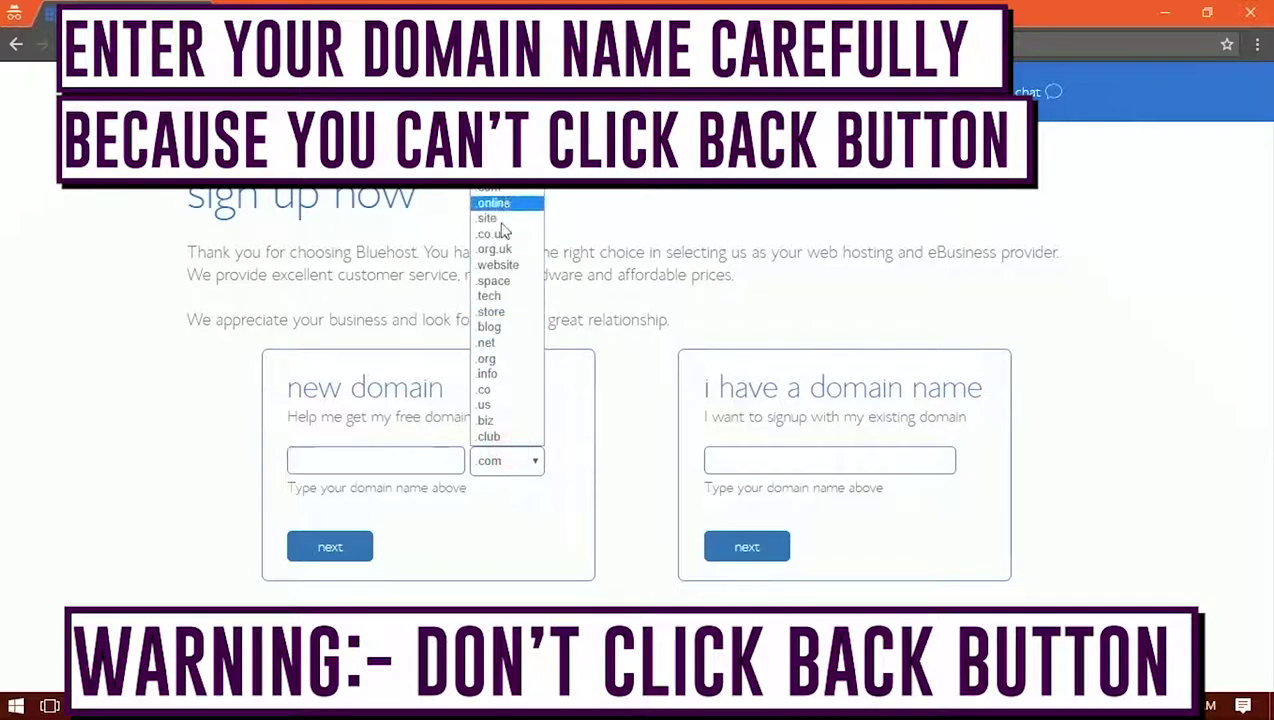
{"action": "left_click", "coordinate": [352, 467]}
{"action": "left_click", "coordinate": [350, 490]}
{"action": "left_click", "coordinate": [338, 562]}
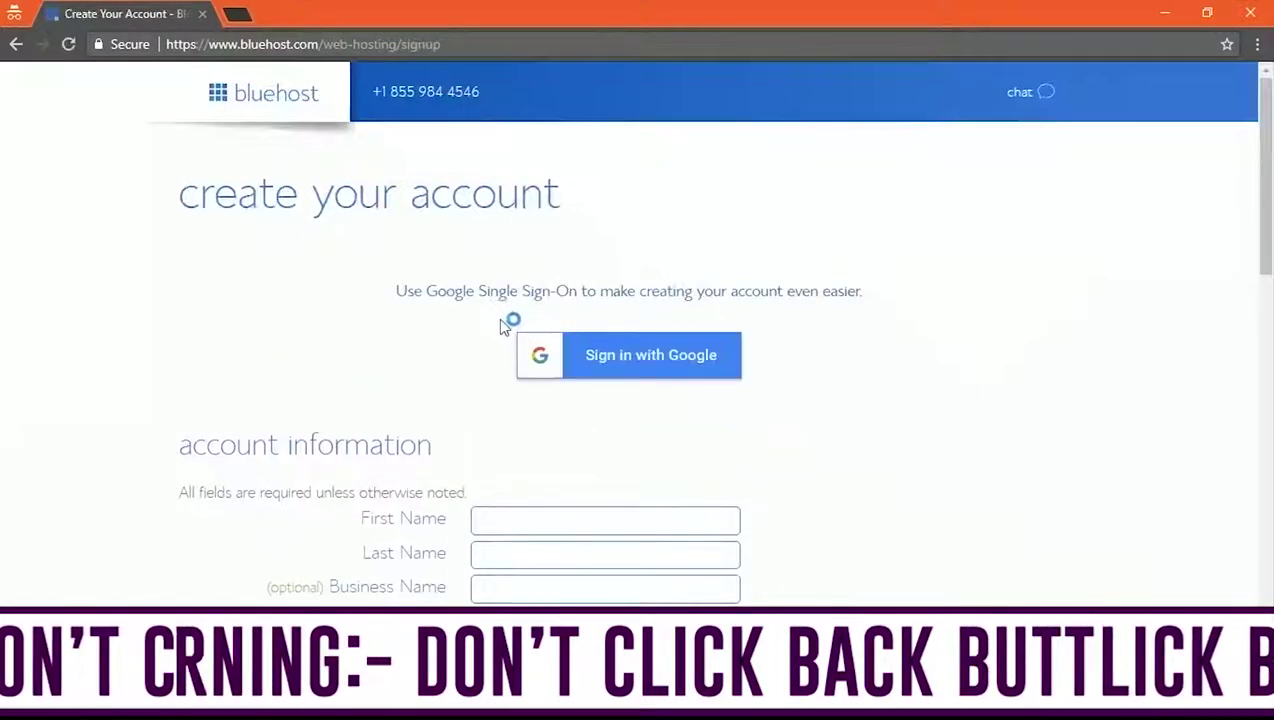
Switch the account plan to Basic 12 Month at $5.45/mo
{"action": "scroll", "coordinate": [502, 325], "scroll_direction": "down", "scroll_amount": 7}
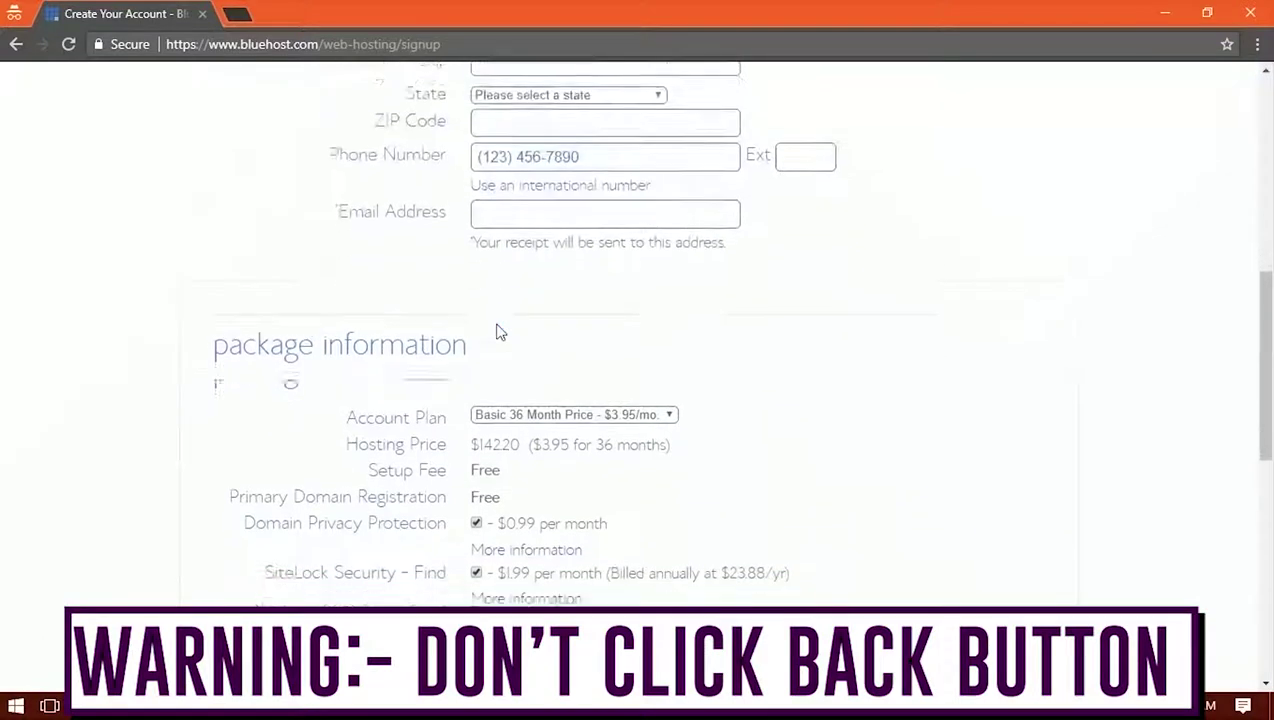
{"action": "scroll", "coordinate": [500, 331], "scroll_direction": "down", "scroll_amount": 1}
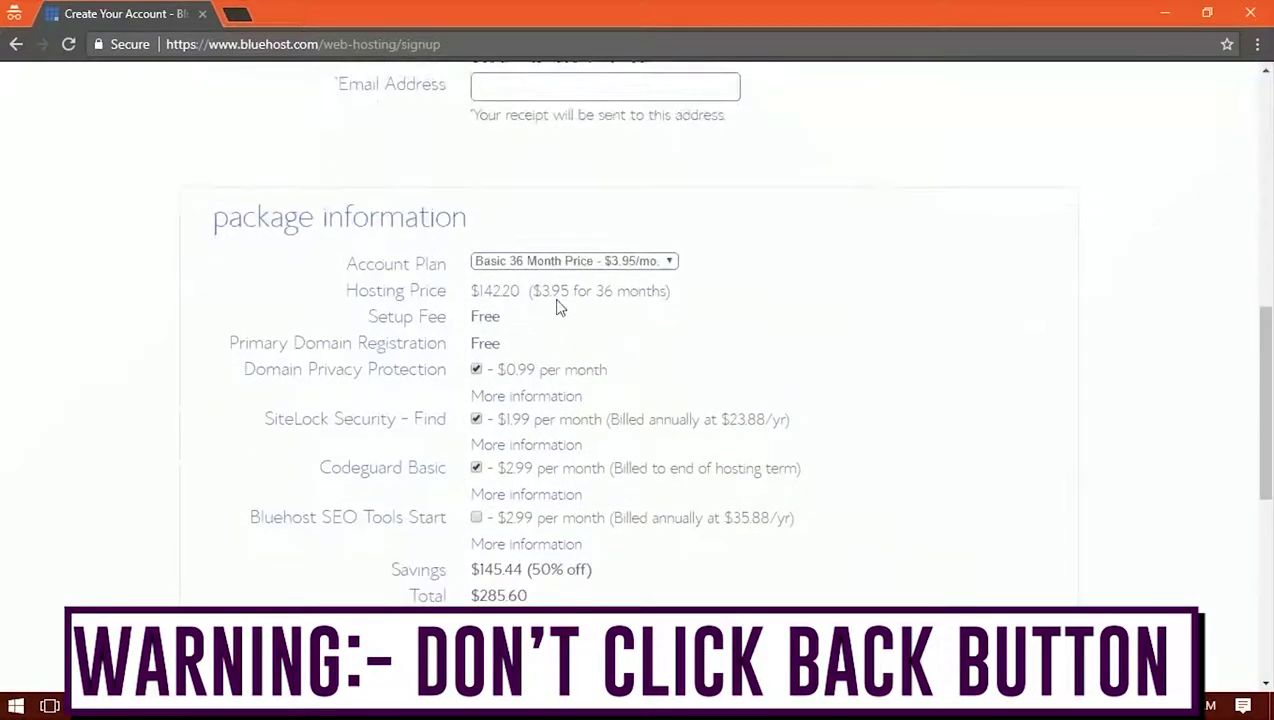
{"action": "left_click", "coordinate": [583, 263]}
{"action": "left_click", "coordinate": [577, 276]}
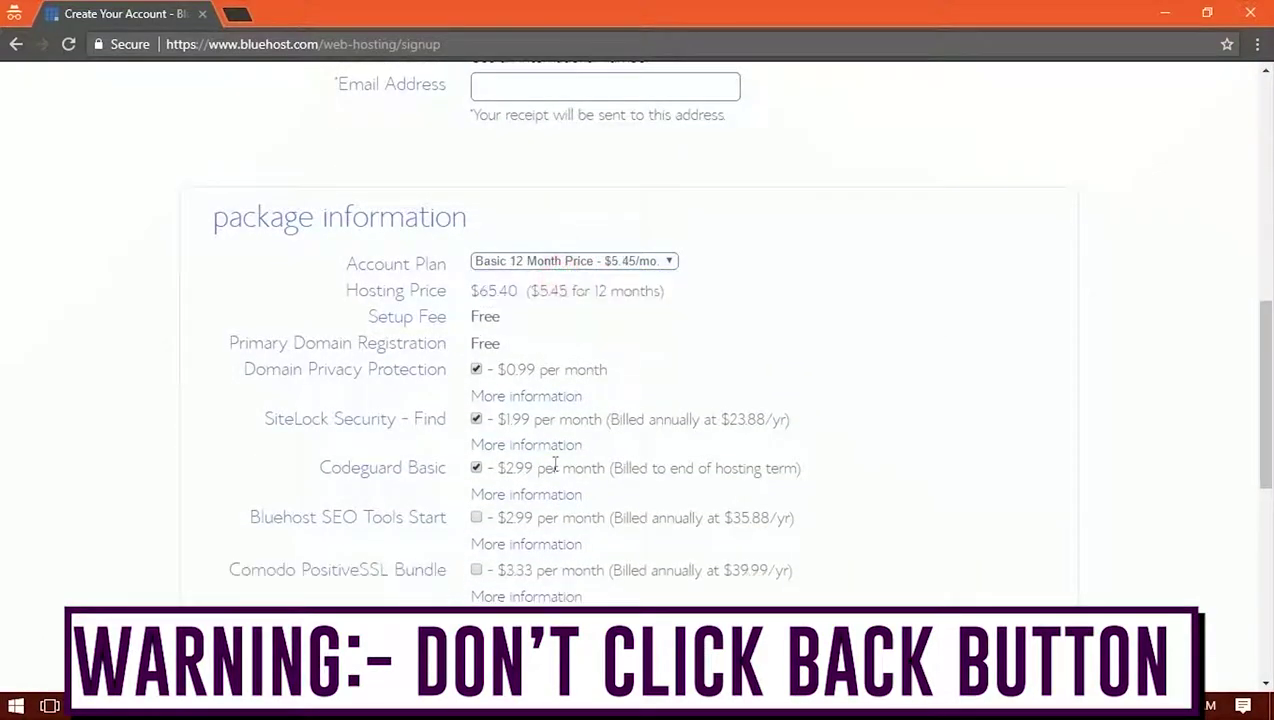
Turn off Domain Privacy and remove SiteLock and Codeguard, bringing the total to $65.40
{"action": "scroll", "coordinate": [549, 465], "scroll_direction": "down", "scroll_amount": 1}
{"action": "left_click_drag", "start_coordinate": [484, 555], "coordinate": [541, 565]}
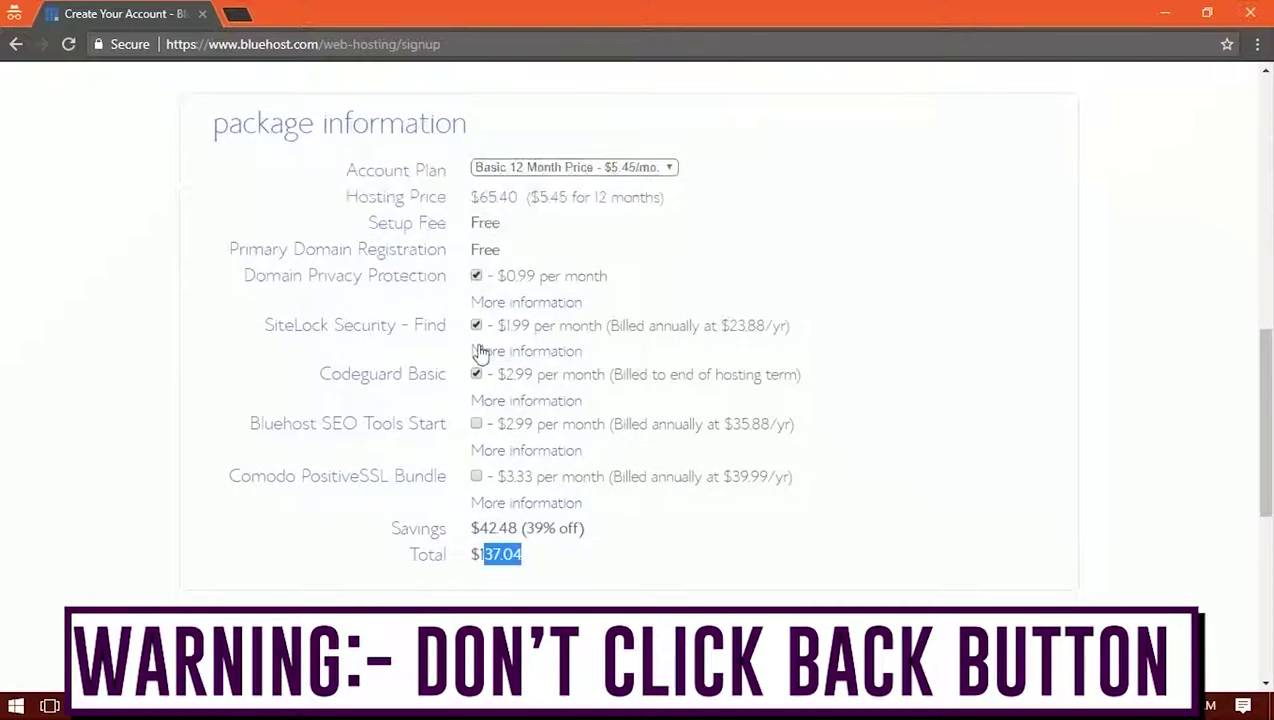
{"action": "left_click", "coordinate": [477, 276]}
{"action": "left_click", "coordinate": [733, 492]}
{"action": "left_click", "coordinate": [476, 326]}
{"action": "left_click", "coordinate": [477, 375]}
{"action": "left_click_drag", "start_coordinate": [536, 557], "coordinate": [464, 562]}
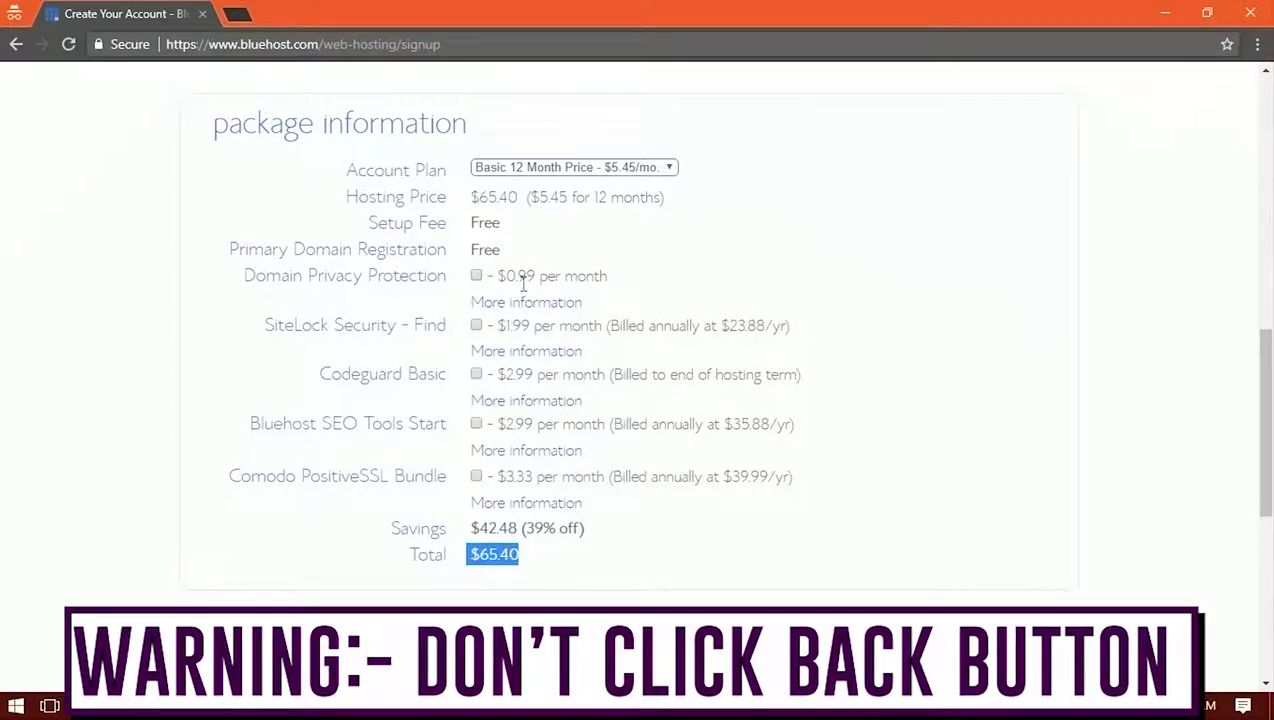
{"action": "double_click", "coordinate": [508, 249]}
{"action": "left_click_drag", "start_coordinate": [606, 276], "coordinate": [256, 283]}
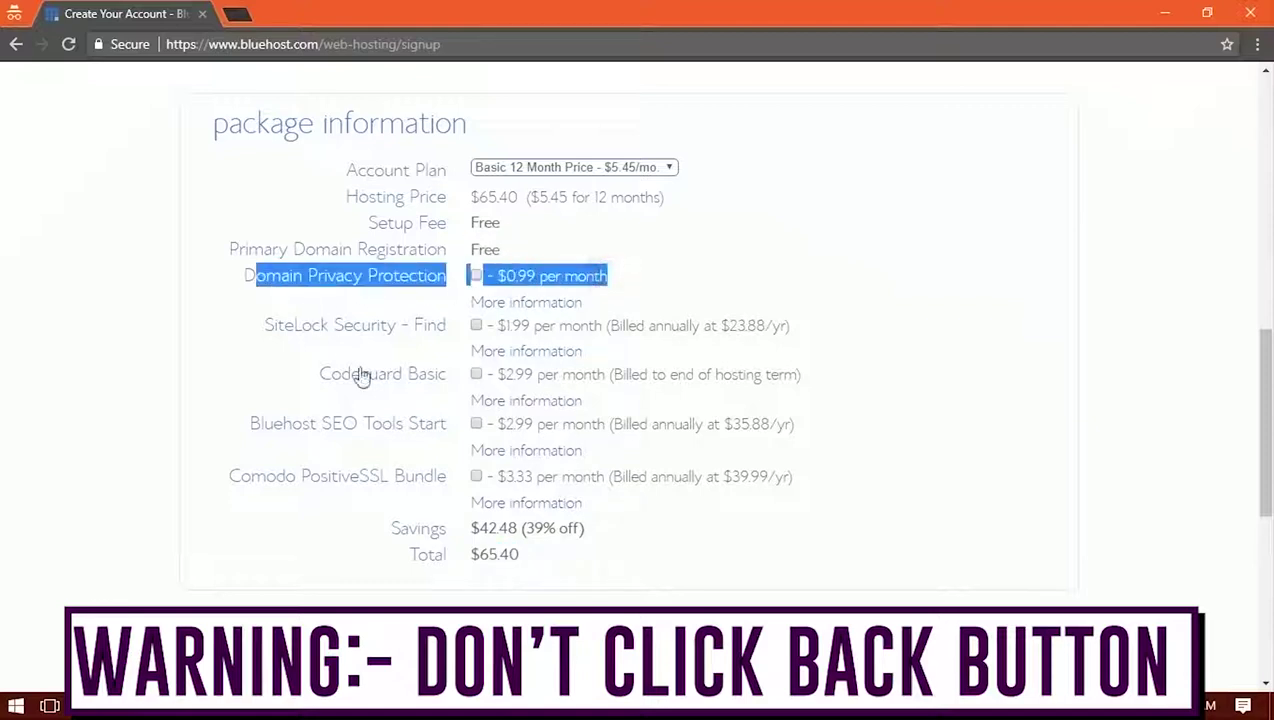
{"action": "double_click", "coordinate": [515, 554]}
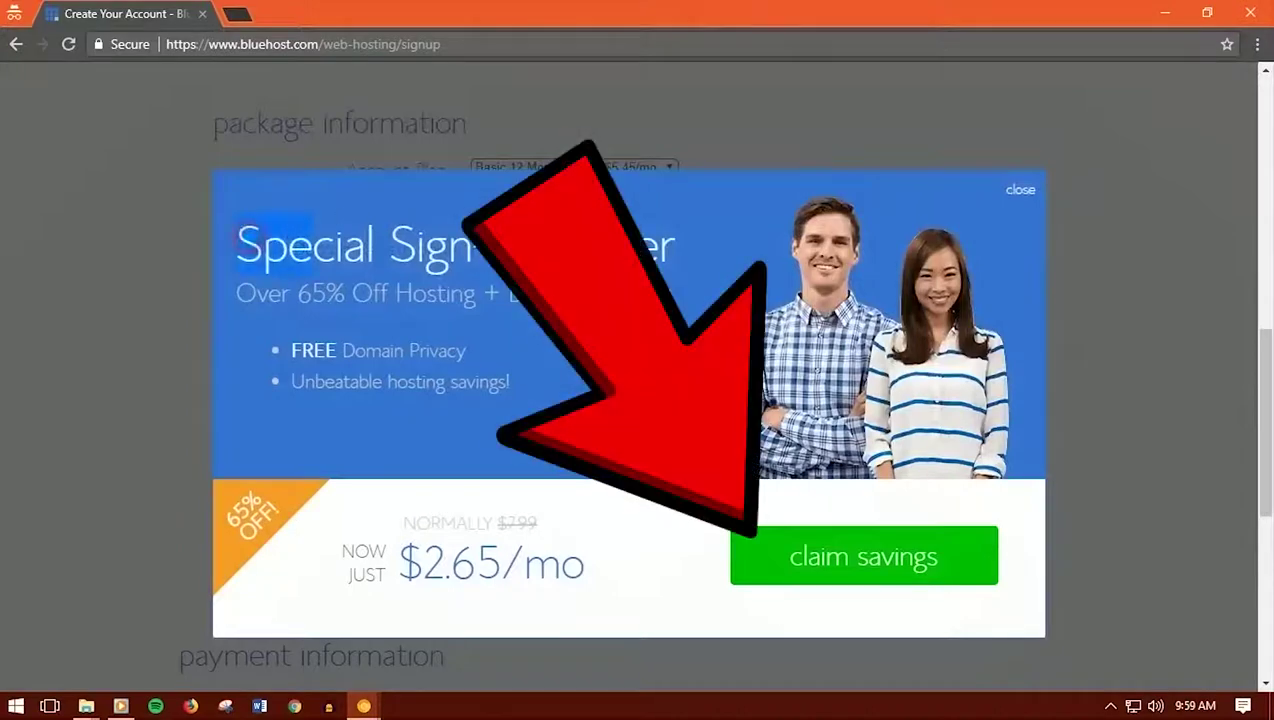
Claim the $2.65/mo Special Sign-Up Offer with free domain privacy
{"action": "triple_click", "coordinate": [577, 523]}
{"action": "left_click", "coordinate": [620, 560]}
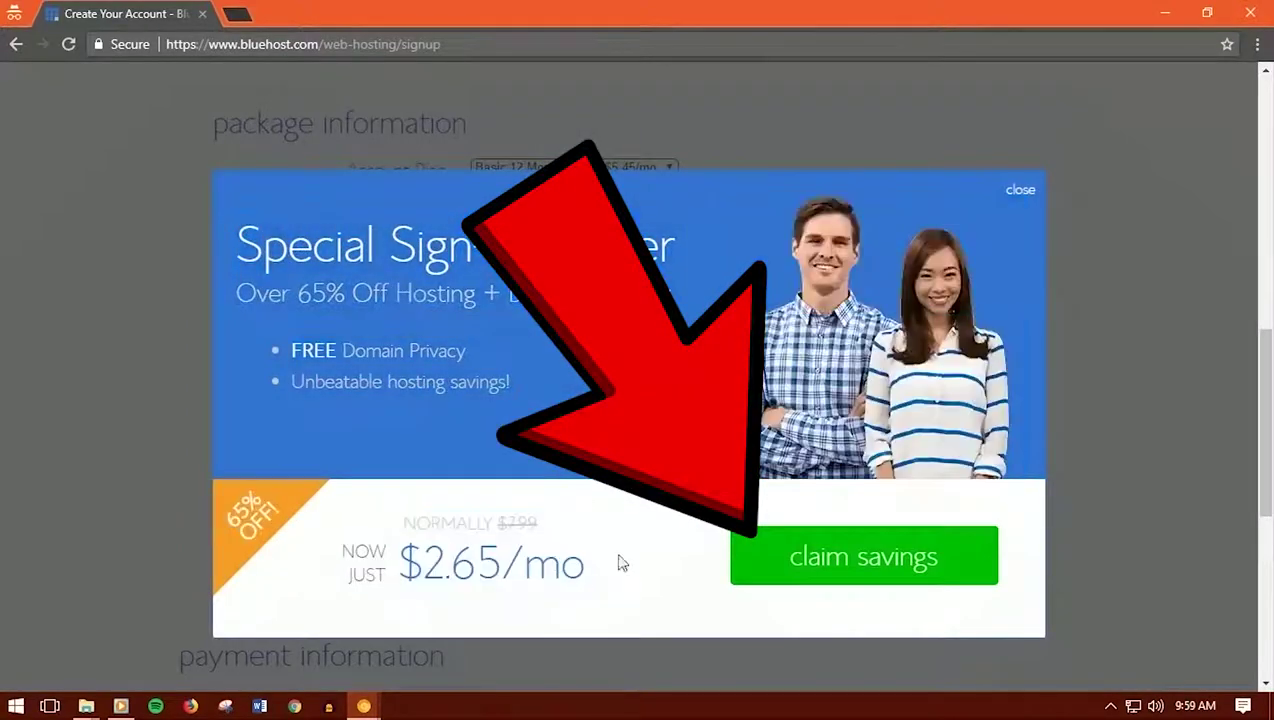
{"action": "left_click", "coordinate": [846, 561]}
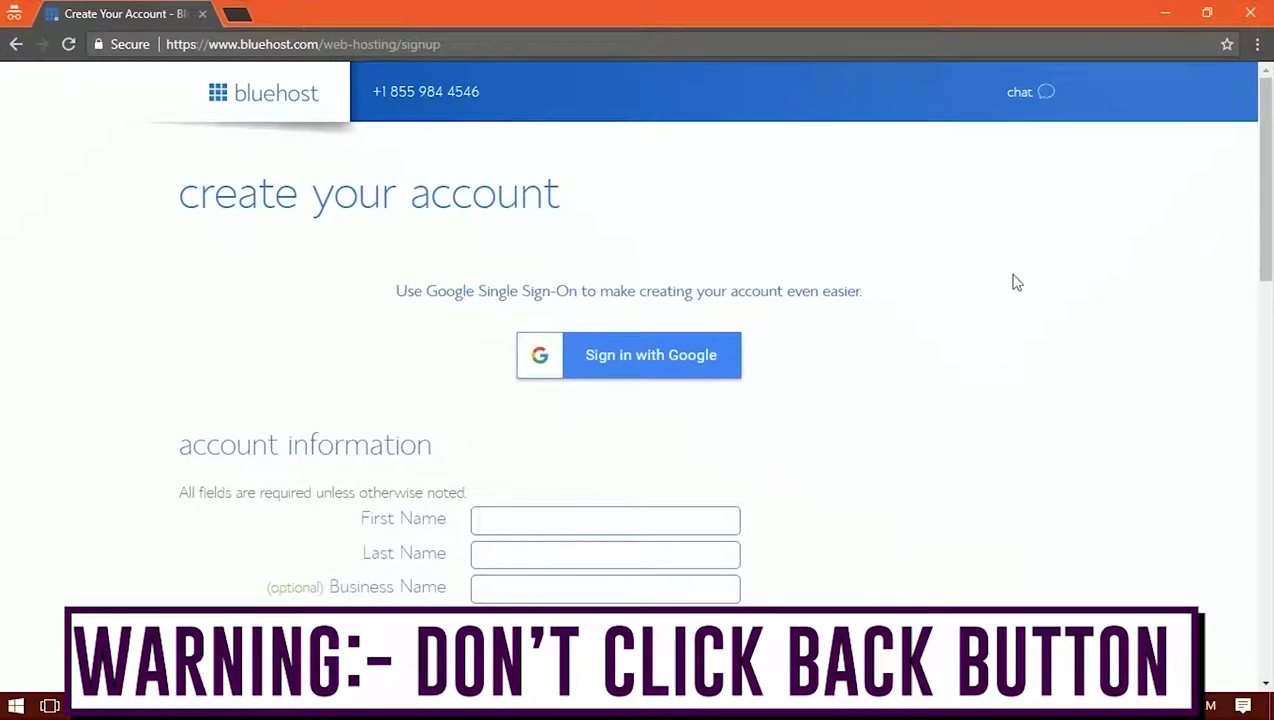
Choose Basic 12 Month at $4.95/mo and remove Codeguard Basic, leaving a $59.40 total
{"action": "scroll", "coordinate": [1010, 283], "scroll_direction": "down", "scroll_amount": 5}
{"action": "scroll", "coordinate": [1003, 281], "scroll_direction": "down", "scroll_amount": 4}
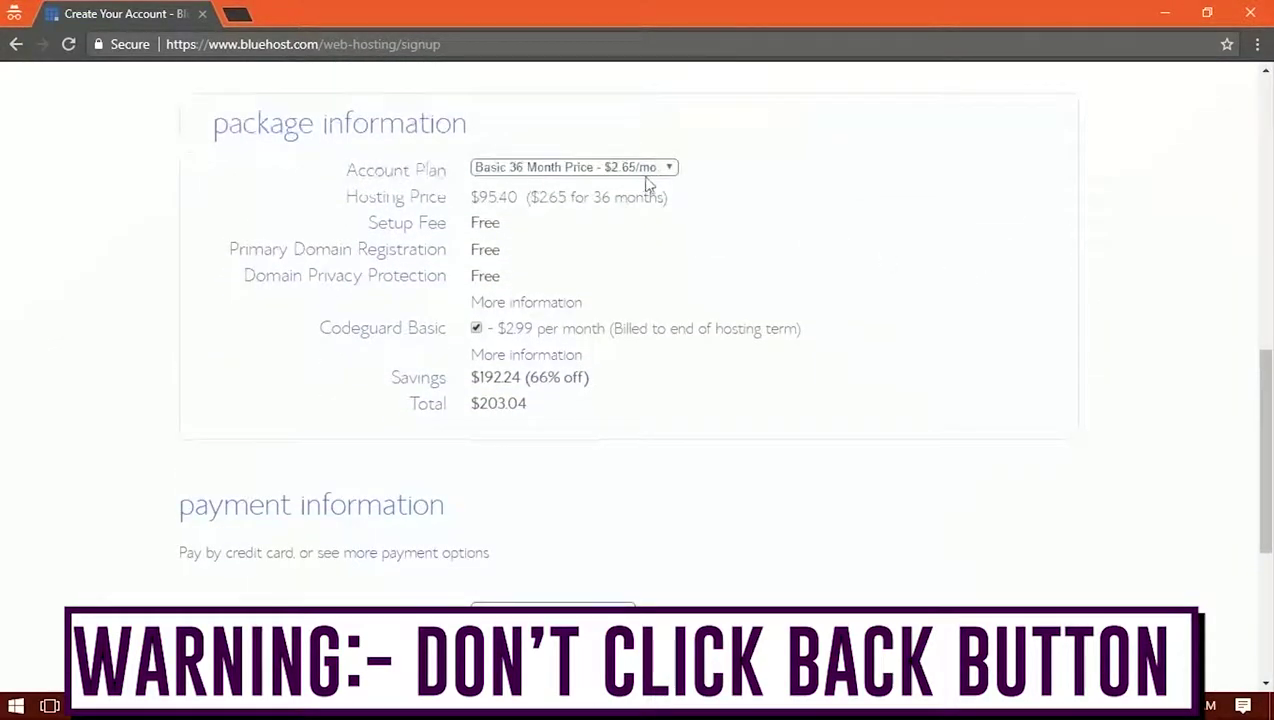
{"action": "left_click", "coordinate": [636, 168]}
{"action": "left_click", "coordinate": [587, 182]}
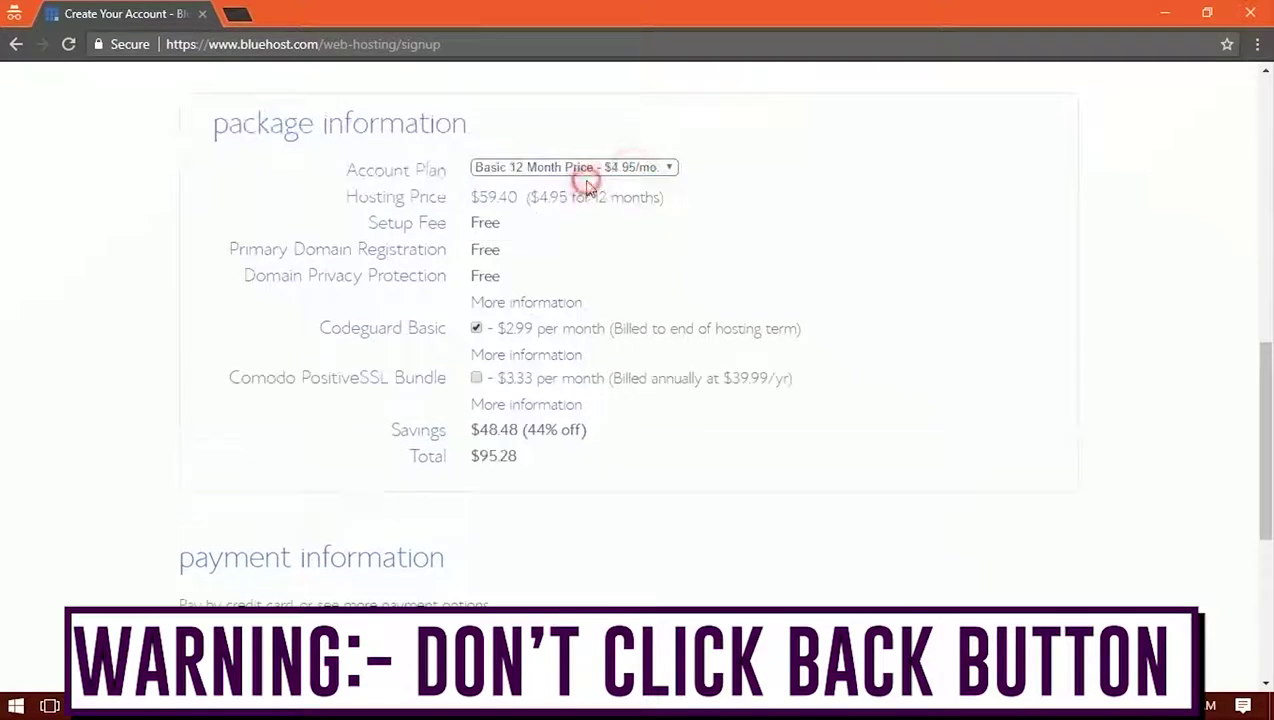
{"action": "left_click", "coordinate": [476, 328]}
{"action": "left_click_drag", "start_coordinate": [506, 457], "coordinate": [446, 478]}
{"action": "left_click_drag", "start_coordinate": [245, 278], "coordinate": [529, 276]}
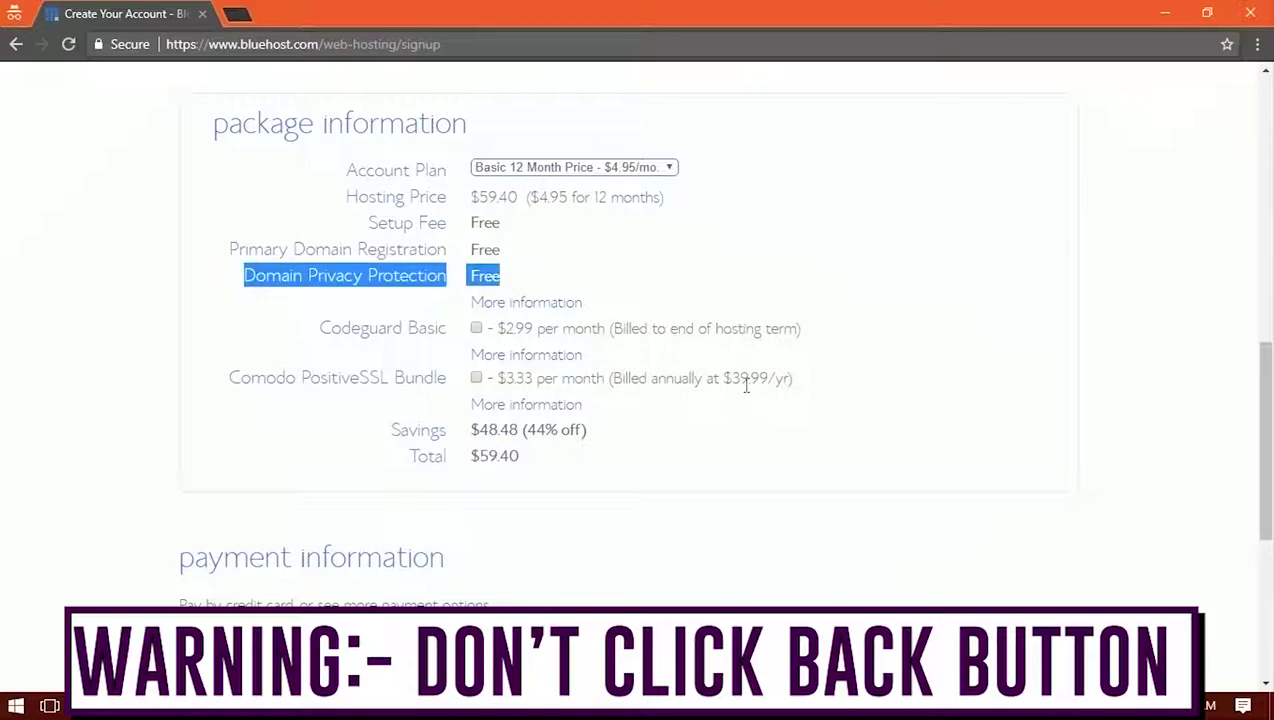
{"action": "scroll", "coordinate": [717, 421], "scroll_direction": "up", "scroll_amount": 5}
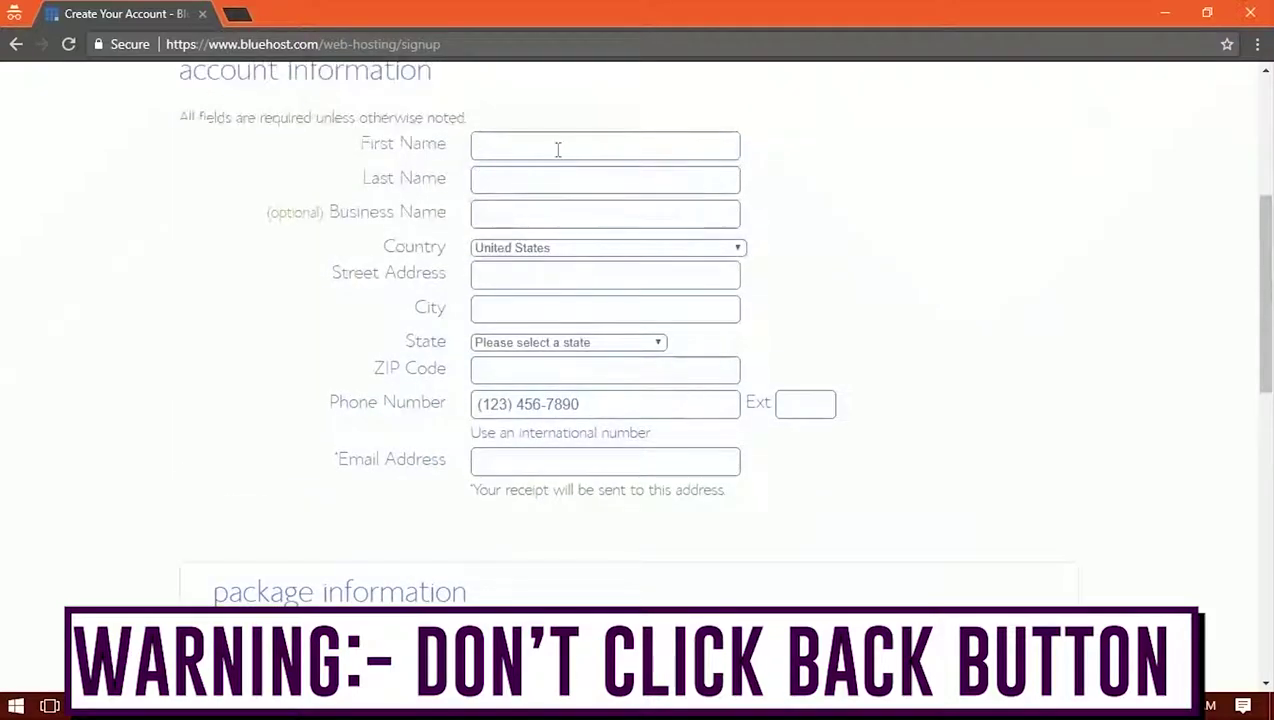
Fill the Email Address field from the saved autofill suggestion
{"action": "left_click", "coordinate": [556, 146]}
{"action": "left_click", "coordinate": [520, 218]}
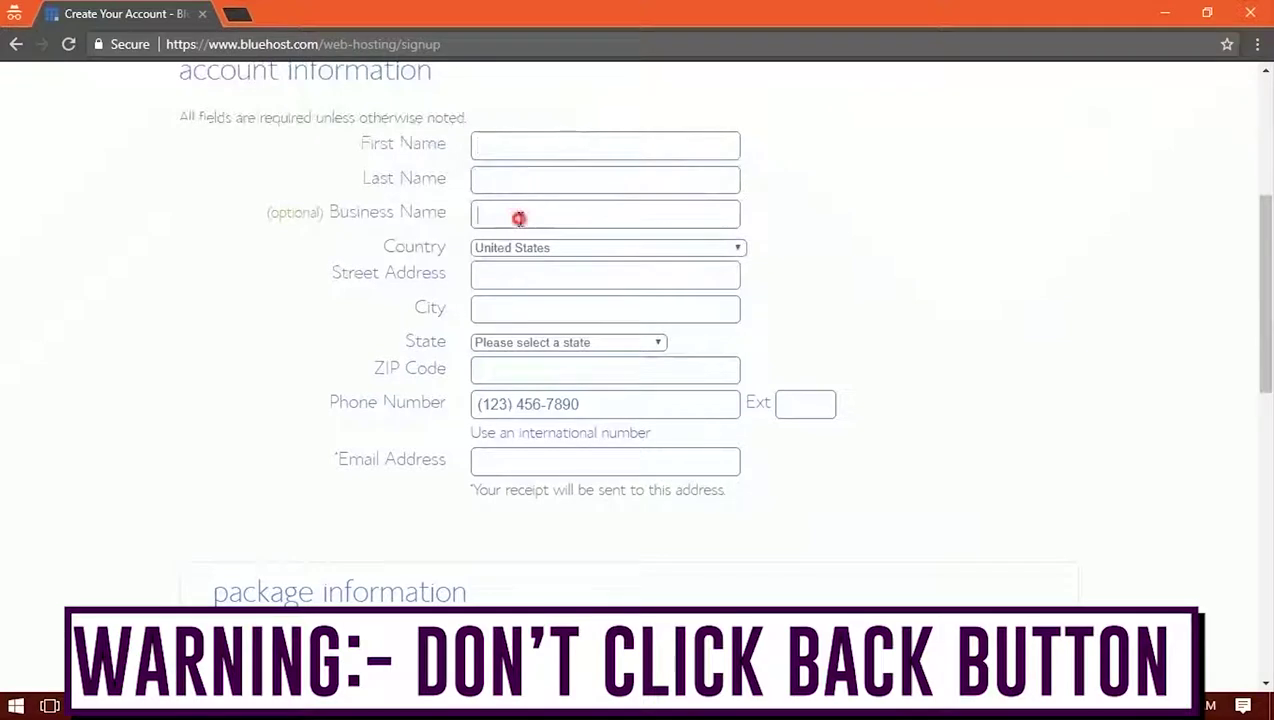
{"action": "left_click", "coordinate": [526, 462]}
{"action": "left_click", "coordinate": [577, 490]}
{"action": "triple_click", "coordinate": [640, 461]}
Confirm the plan stays Basic 12 Month and check the $59.40 total
{"action": "scroll", "coordinate": [615, 380], "scroll_direction": "down", "scroll_amount": 3}
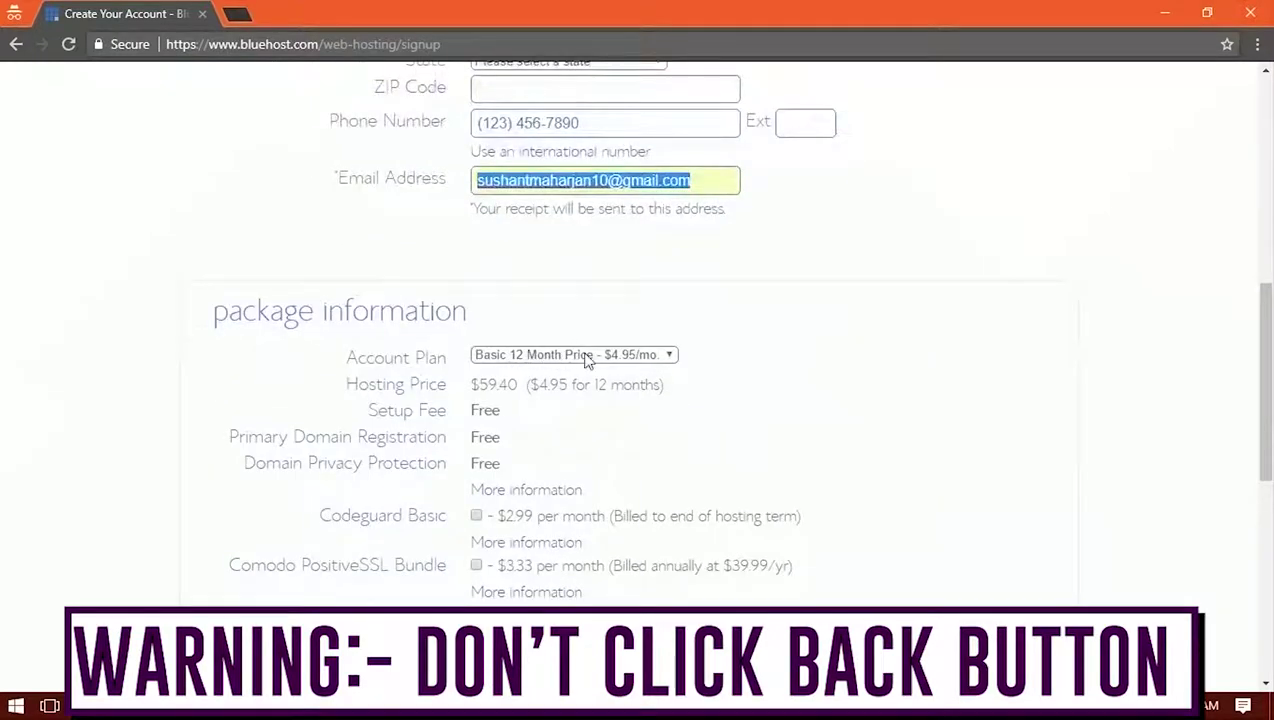
{"action": "left_click", "coordinate": [583, 354]}
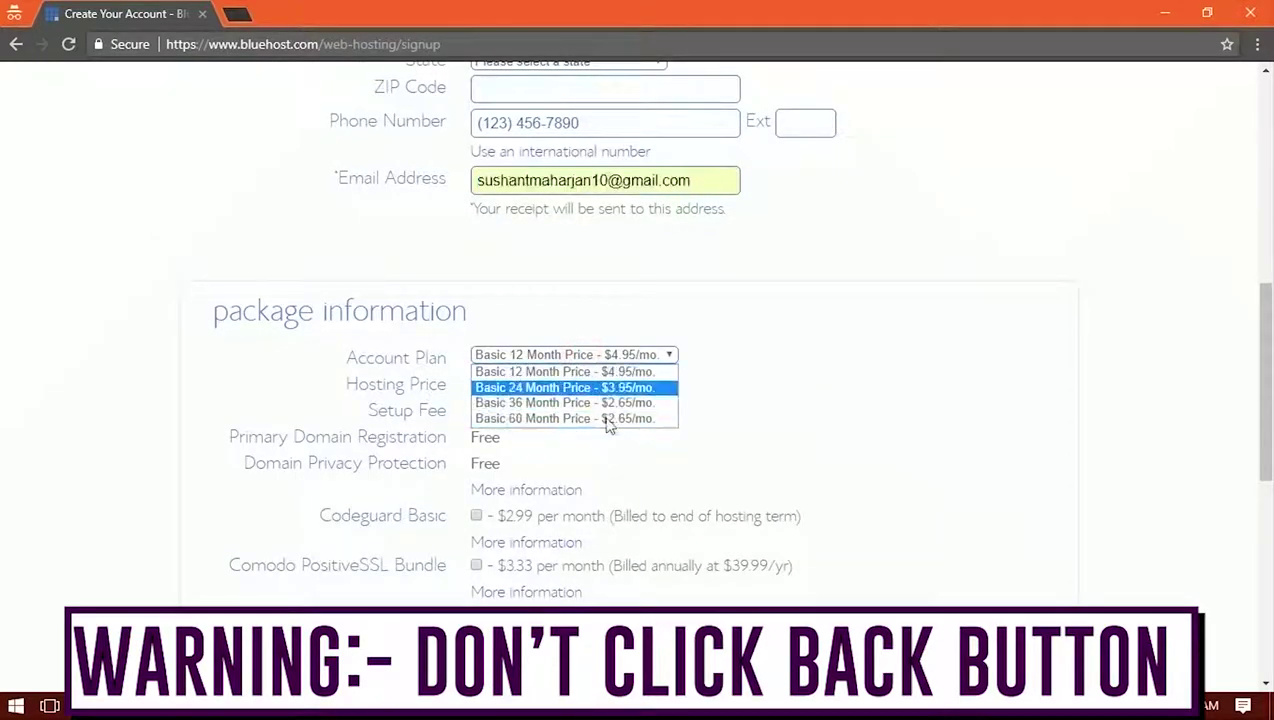
{"action": "left_click", "coordinate": [729, 368]}
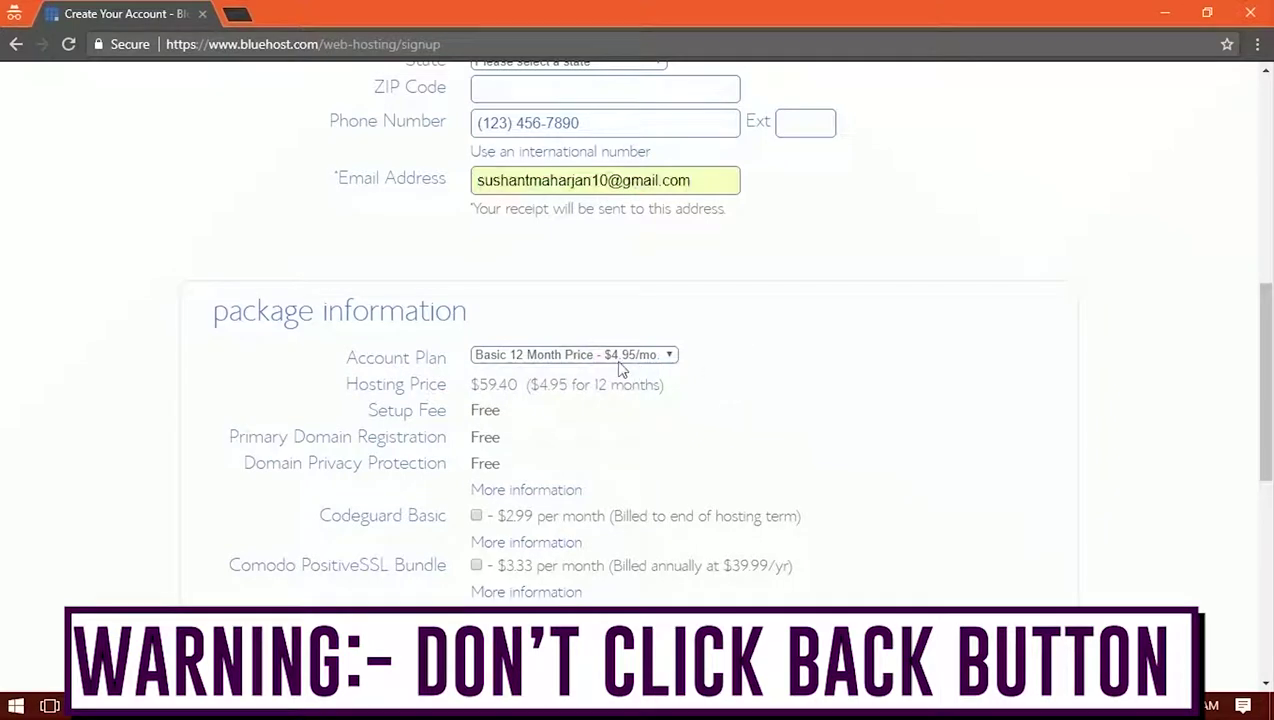
{"action": "scroll", "coordinate": [643, 432], "scroll_direction": "down", "scroll_amount": 2}
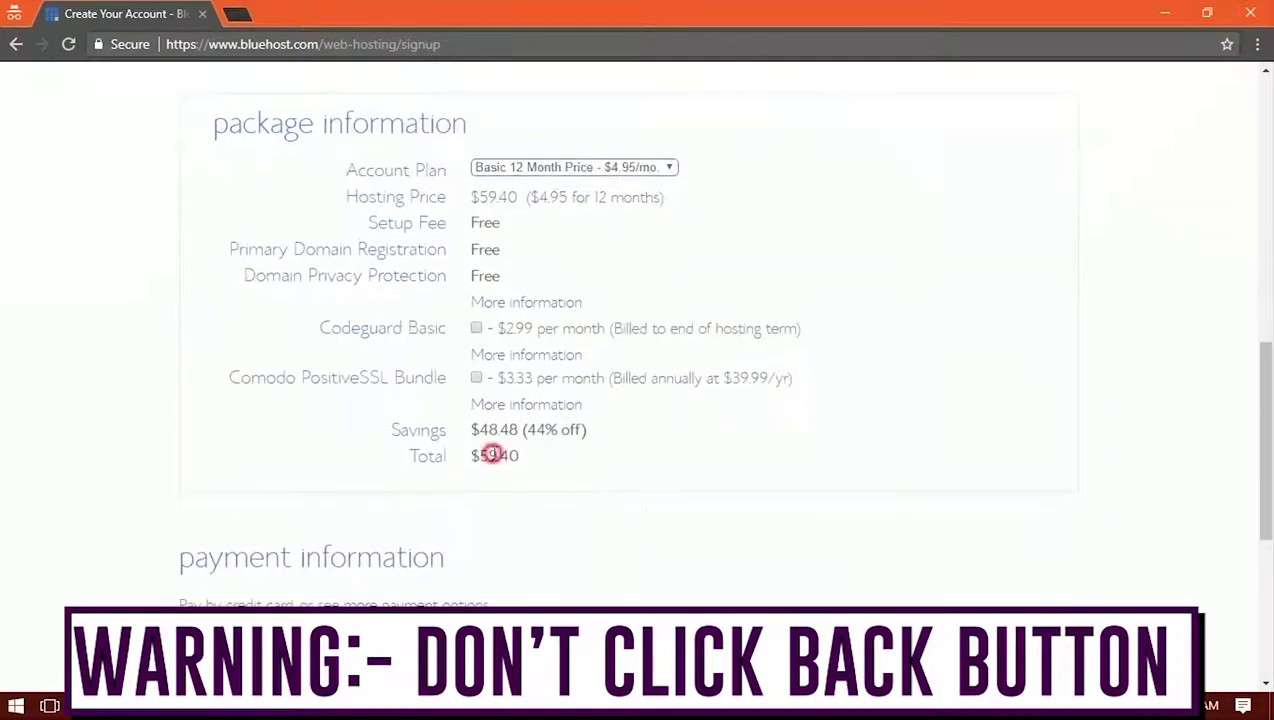
{"action": "triple_click", "coordinate": [488, 456]}
{"action": "left_click_drag", "start_coordinate": [589, 461], "coordinate": [471, 457]}
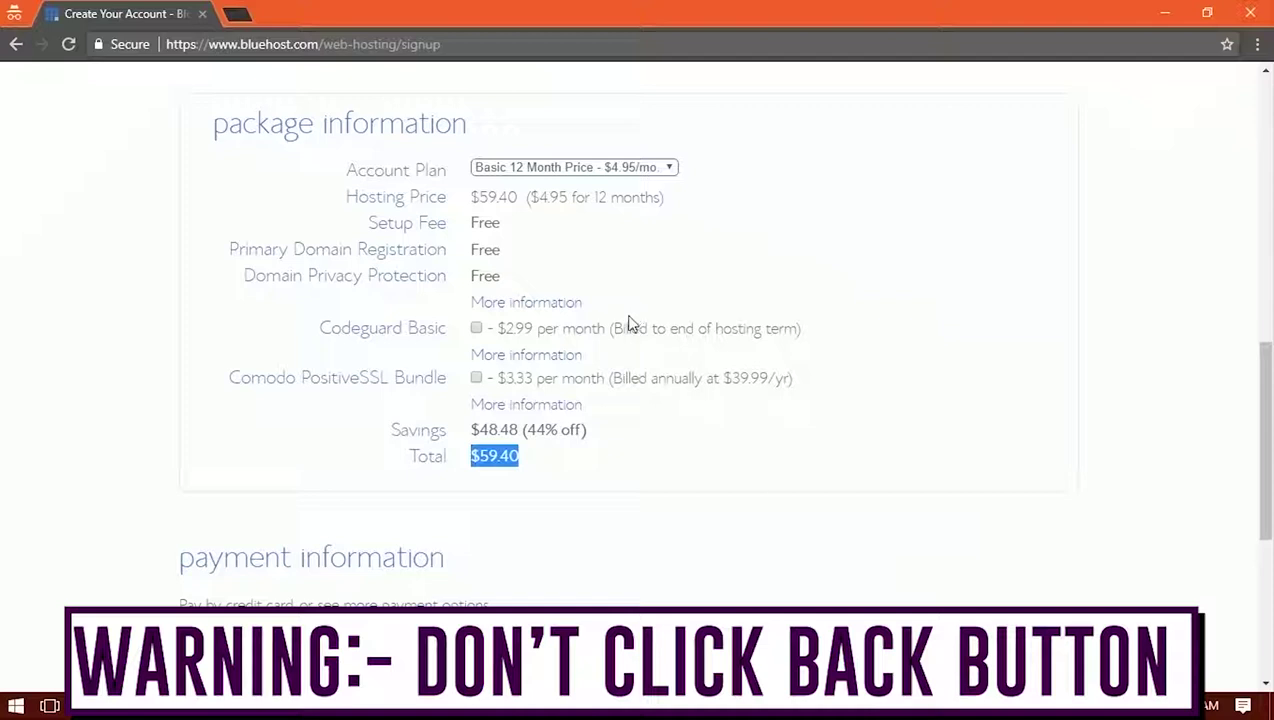
Pay by credit card, enter the card details and agree to the terms of service
{"action": "scroll", "coordinate": [629, 323], "scroll_direction": "down", "scroll_amount": 5}
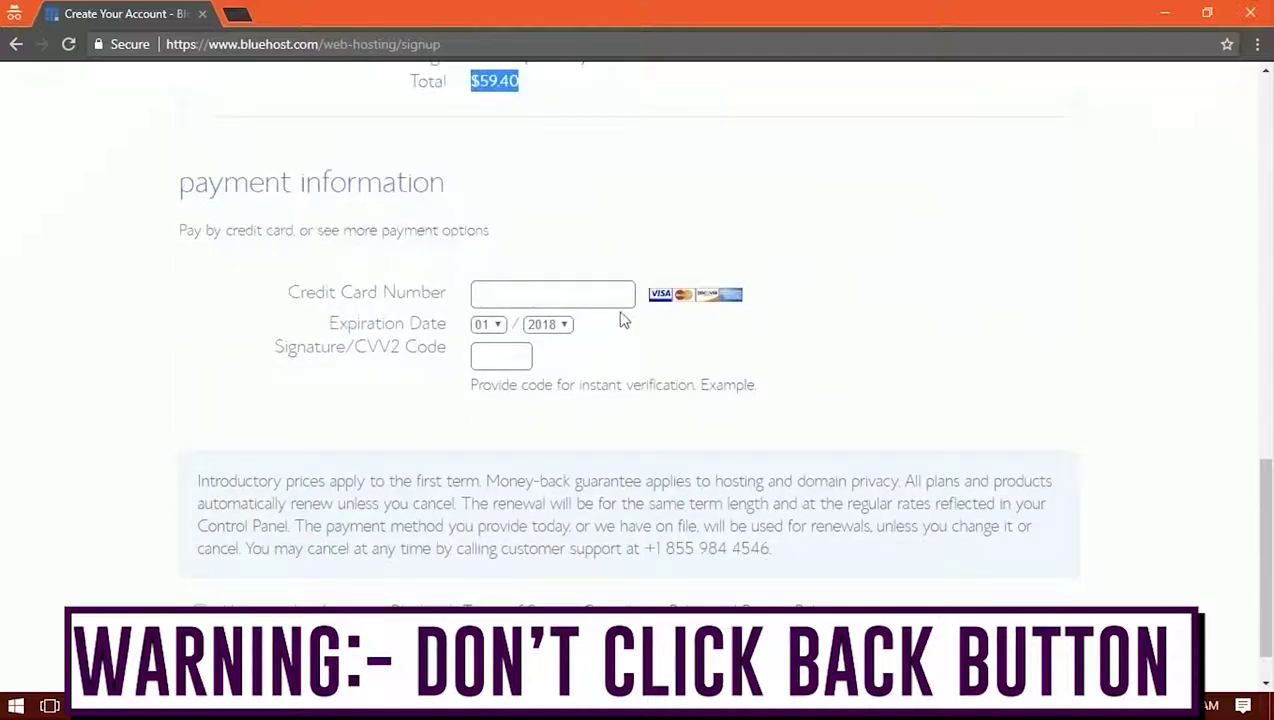
{"action": "left_click", "coordinate": [440, 233]}
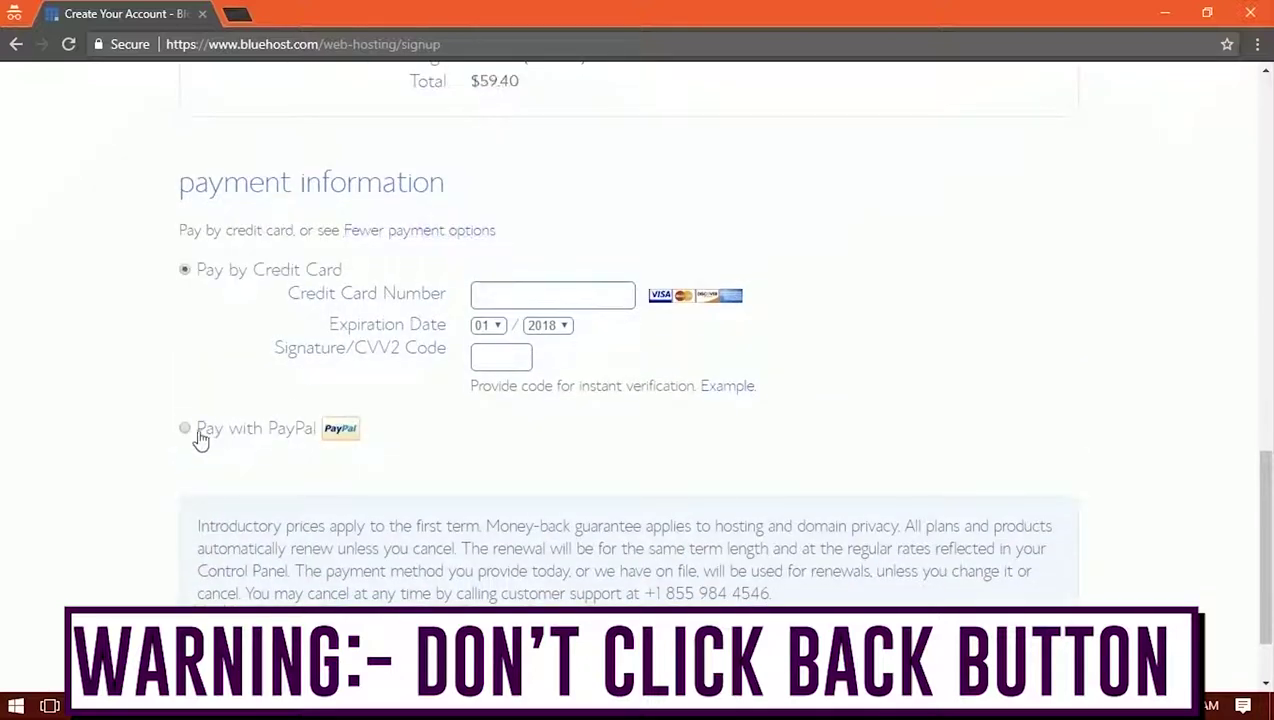
{"action": "left_click", "coordinate": [196, 438]}
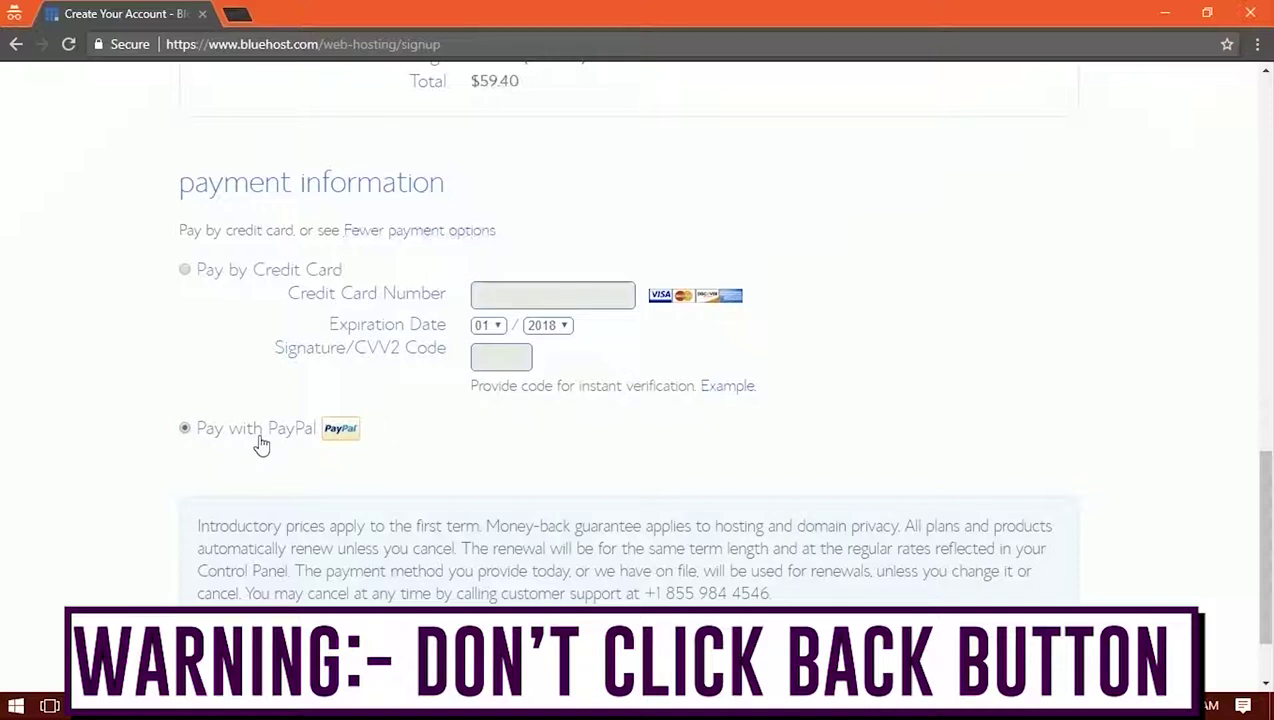
{"action": "left_click", "coordinate": [208, 278]}
{"action": "left_click", "coordinate": [593, 296]}
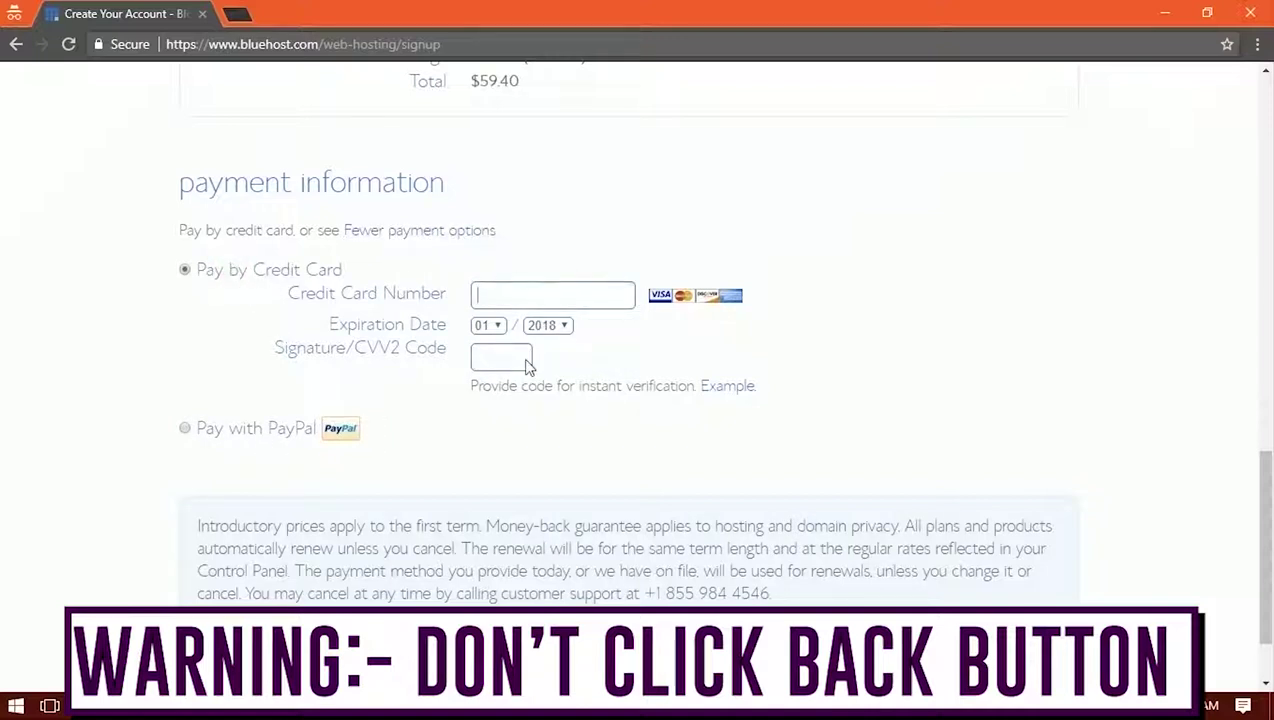
{"action": "scroll", "coordinate": [336, 407], "scroll_direction": "down", "scroll_amount": 1}
{"action": "left_click", "coordinate": [200, 552]}
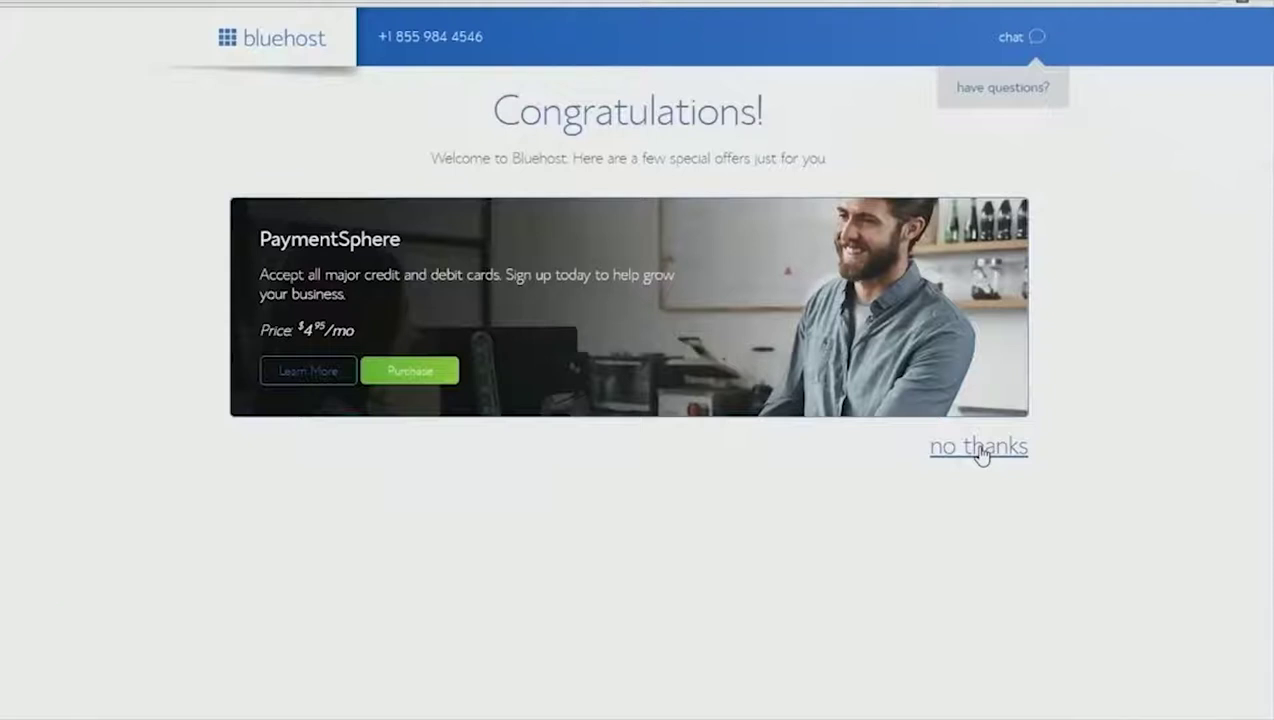
Decline the PaymentSphere card-processing offer
{"action": "left_click", "coordinate": [981, 450]}
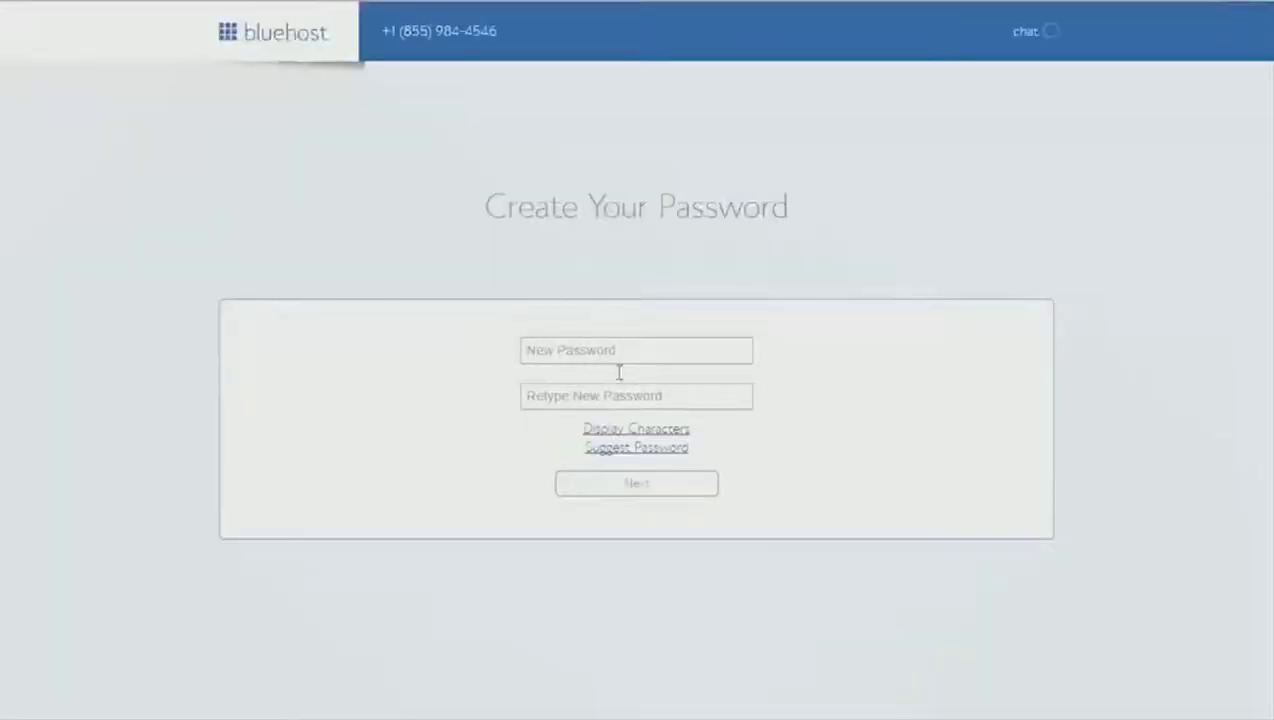
Enter and retype the new account password, accept the Privacy Policy and Terms, and submit
{"action": "left_click", "coordinate": [598, 350]}
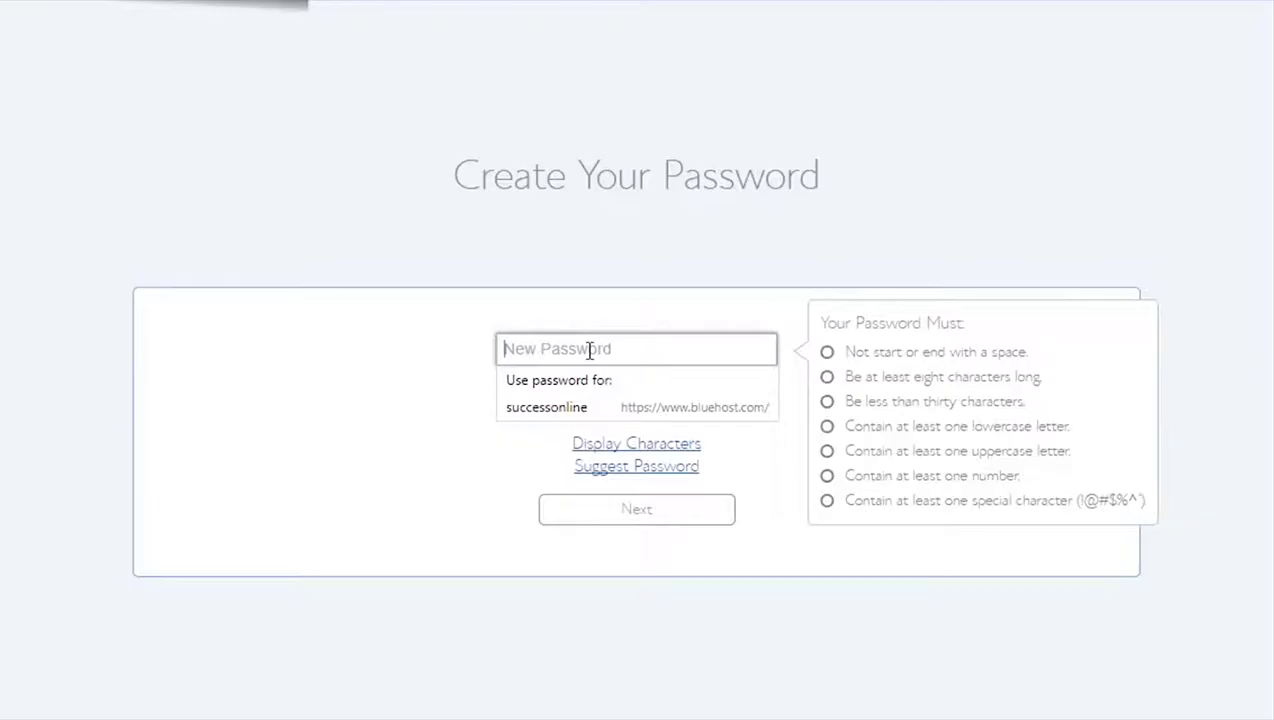
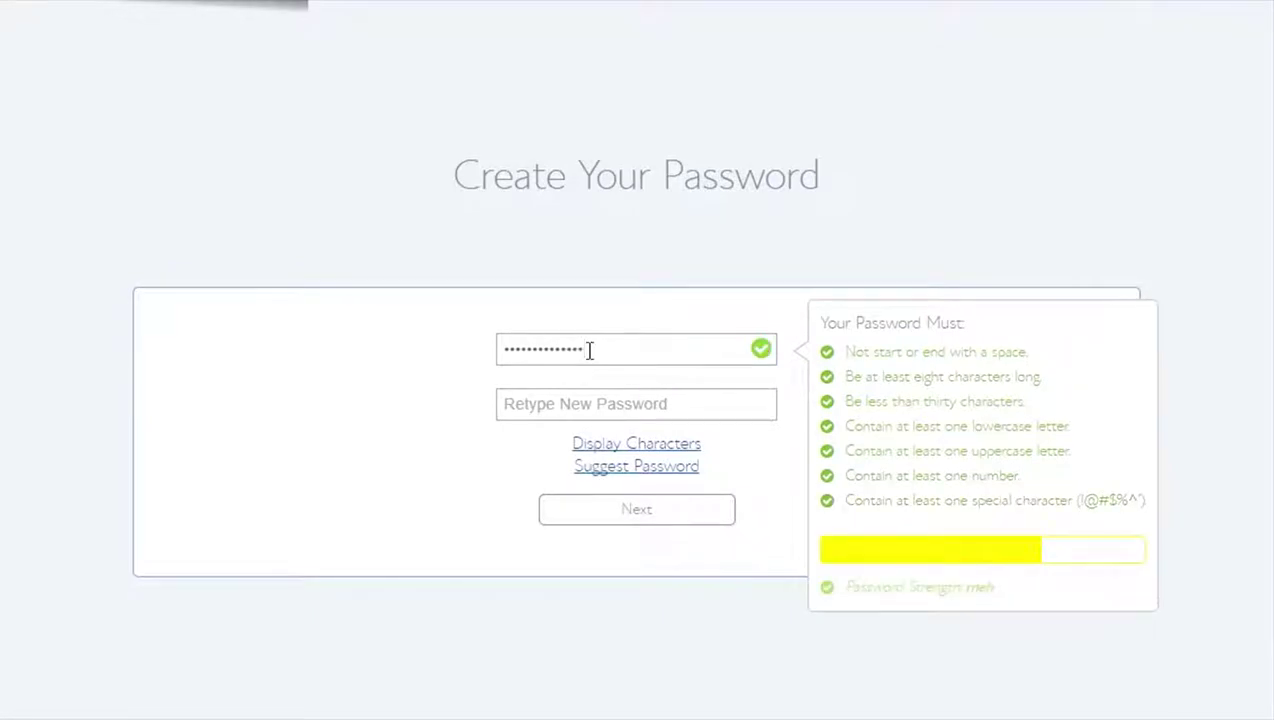
{"action": "key", "text": "Tab"}
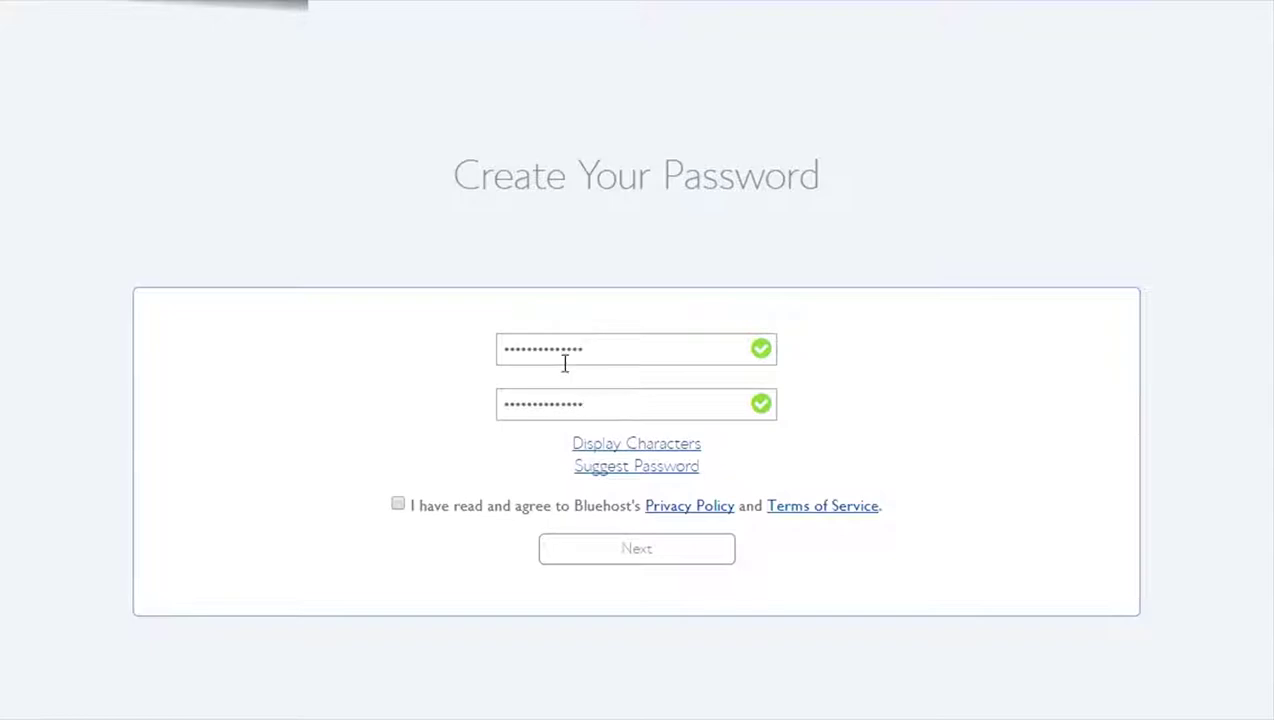
{"action": "left_click", "coordinate": [397, 506]}
{"action": "left_click", "coordinate": [724, 558]}
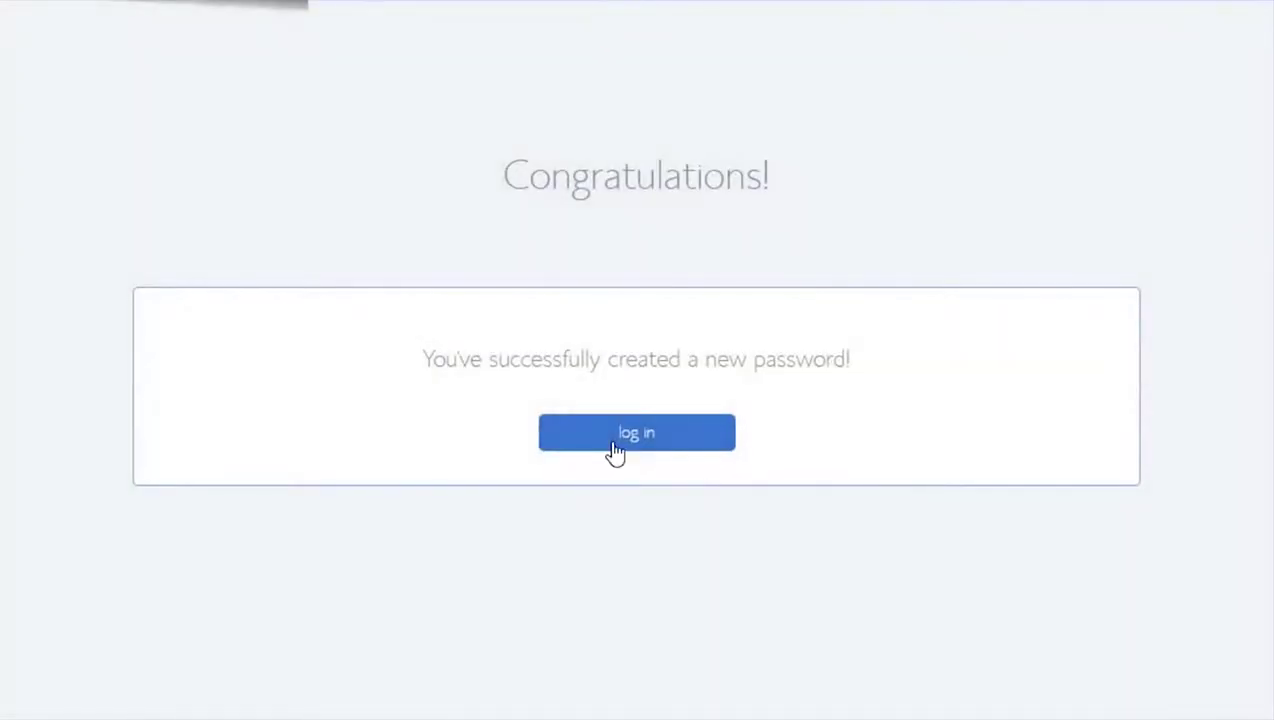
Log in to Bluehost and skip the theme gallery to reach the account Home dashboard
{"action": "left_click", "coordinate": [616, 436]}
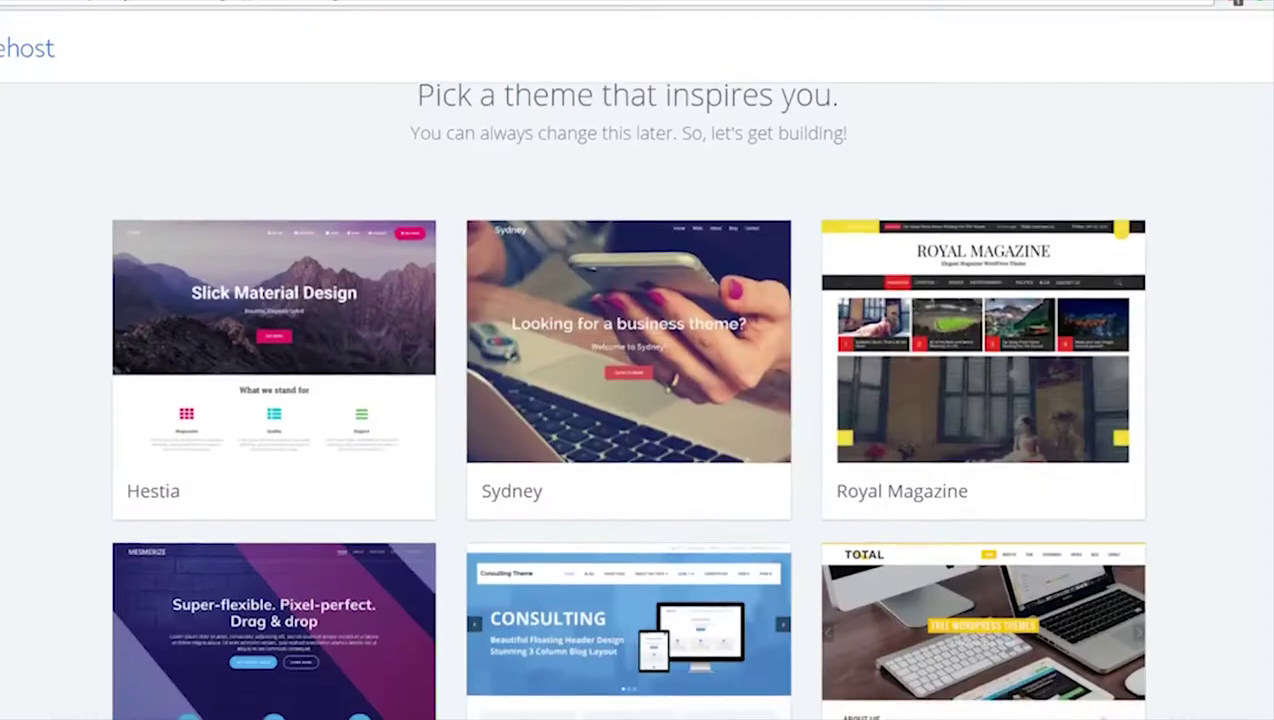
{"action": "scroll", "coordinate": [626, 400], "scroll_direction": "down", "scroll_amount": 3}
{"action": "scroll", "coordinate": [626, 400], "scroll_direction": "down", "scroll_amount": 3}
{"action": "scroll", "coordinate": [626, 400], "scroll_direction": "down", "scroll_amount": 3}
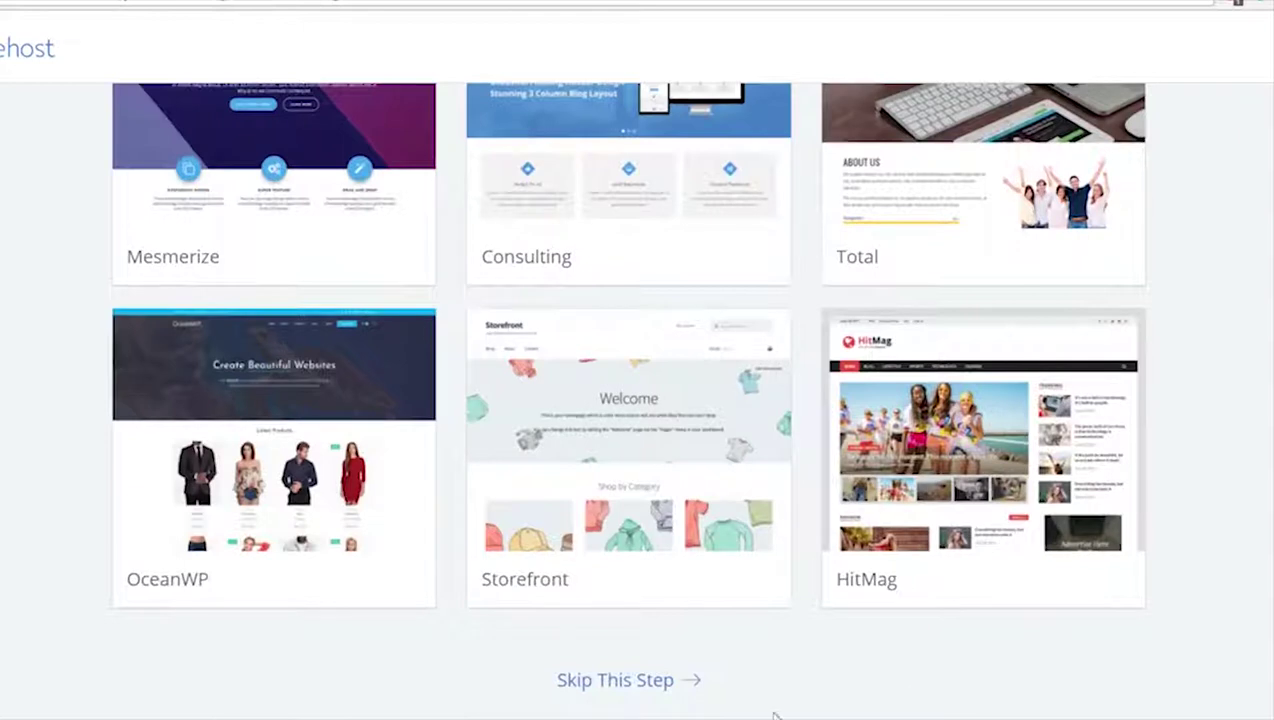
{"action": "left_click", "coordinate": [614, 680]}
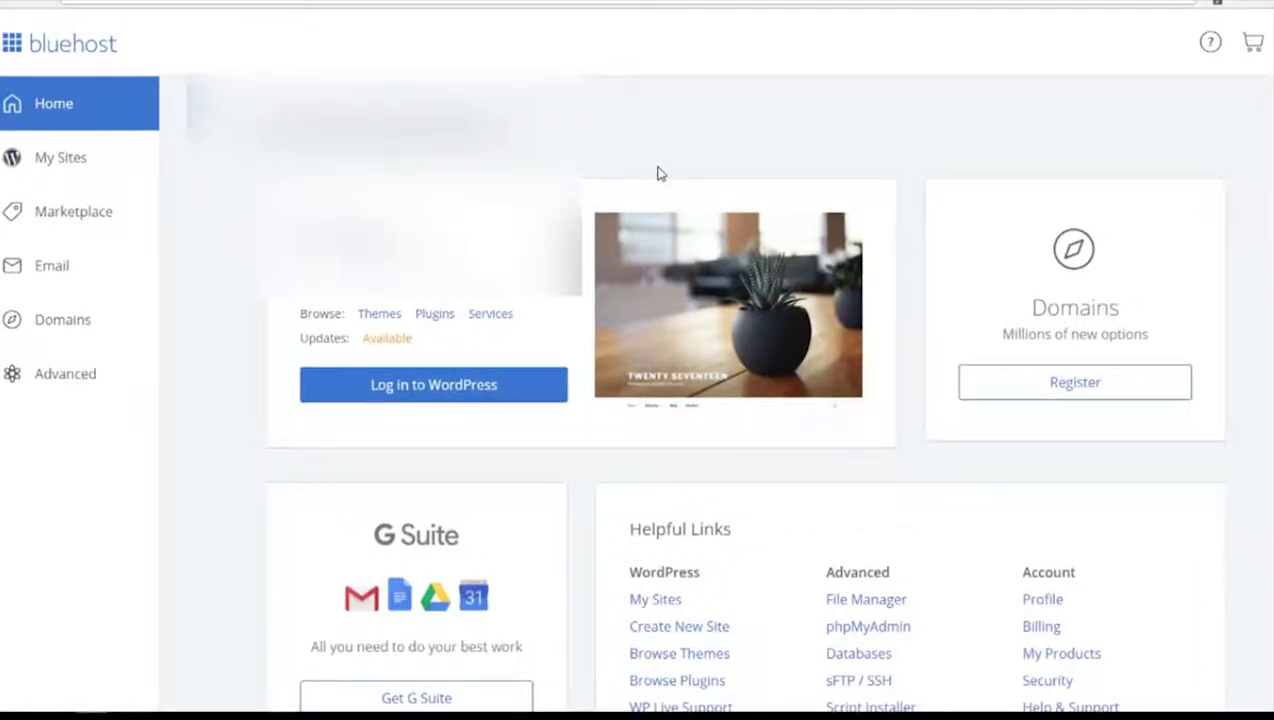
Log in to the new site's WordPress dashboard, declining the browser's save-password prompts
{"action": "left_click", "coordinate": [470, 386]}
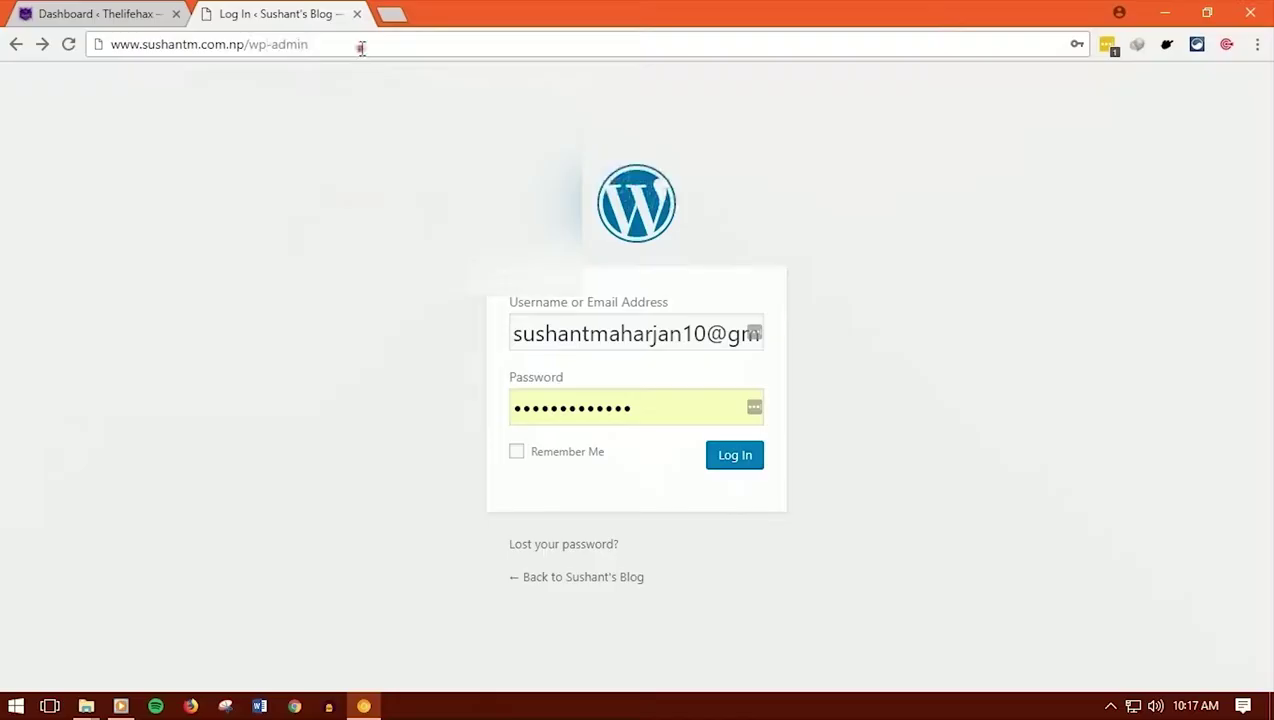
{"action": "left_click", "coordinate": [360, 46]}
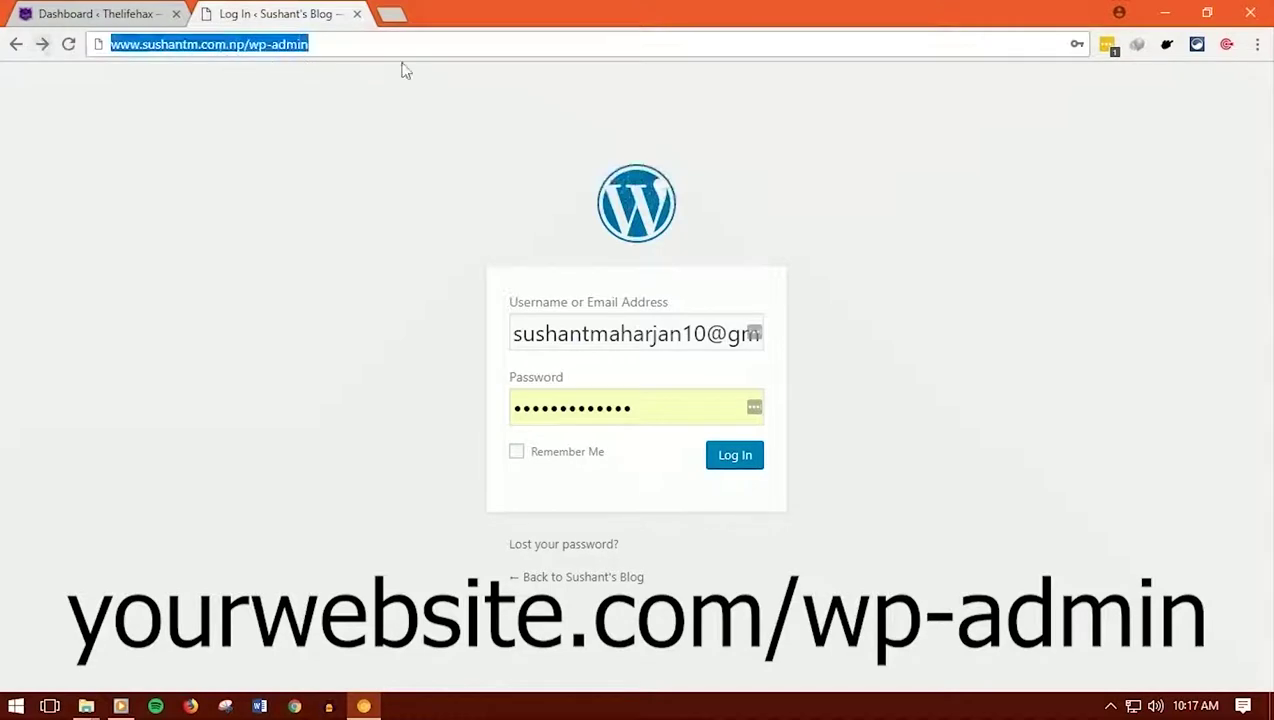
{"action": "left_click", "coordinate": [738, 458]}
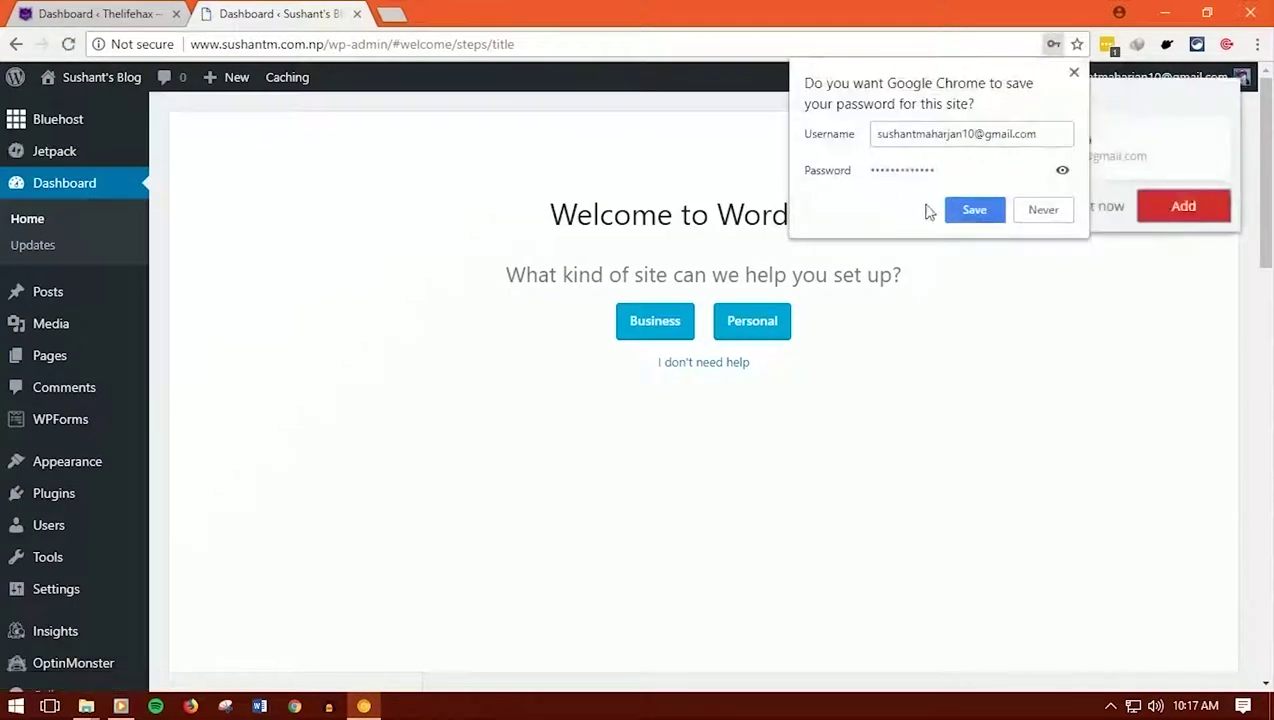
{"action": "left_click", "coordinate": [990, 210]}
{"action": "left_click", "coordinate": [1114, 207]}
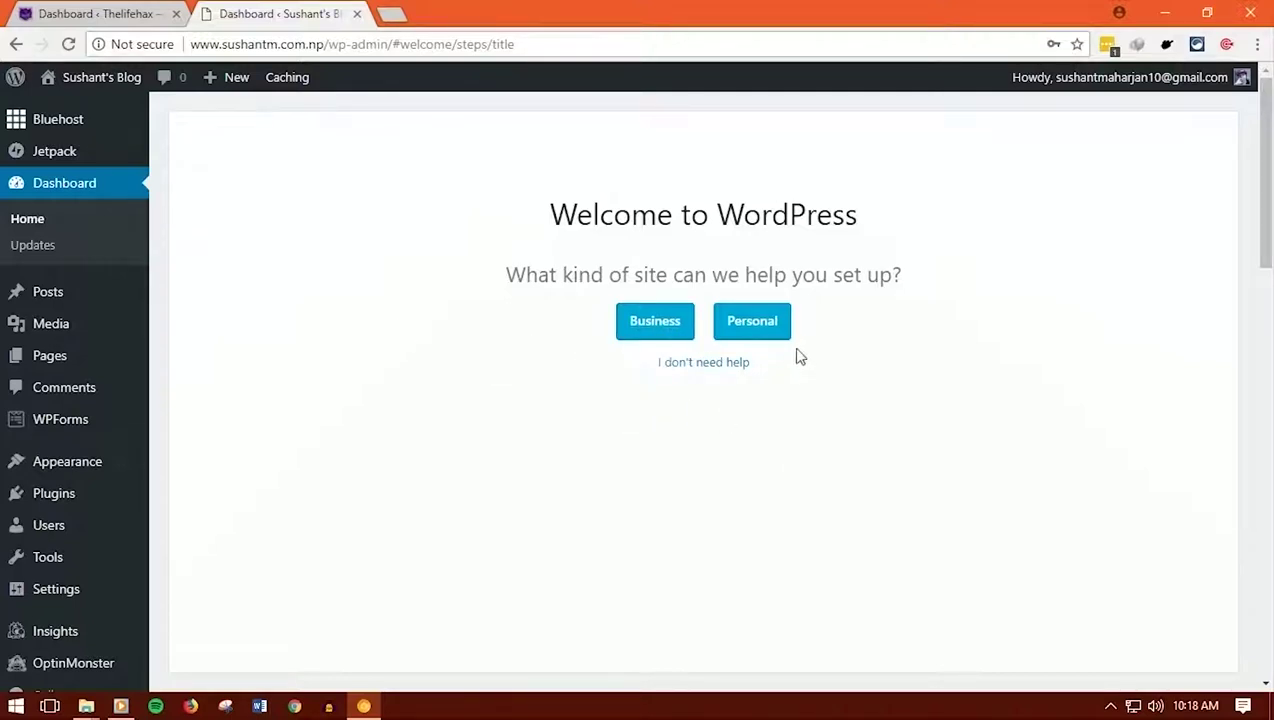
Choose a Personal site, keep the title, and set the description to 'All about blogging'
{"action": "left_click", "coordinate": [741, 326]}
{"action": "left_click", "coordinate": [700, 339]}
{"action": "double_click", "coordinate": [705, 339]}
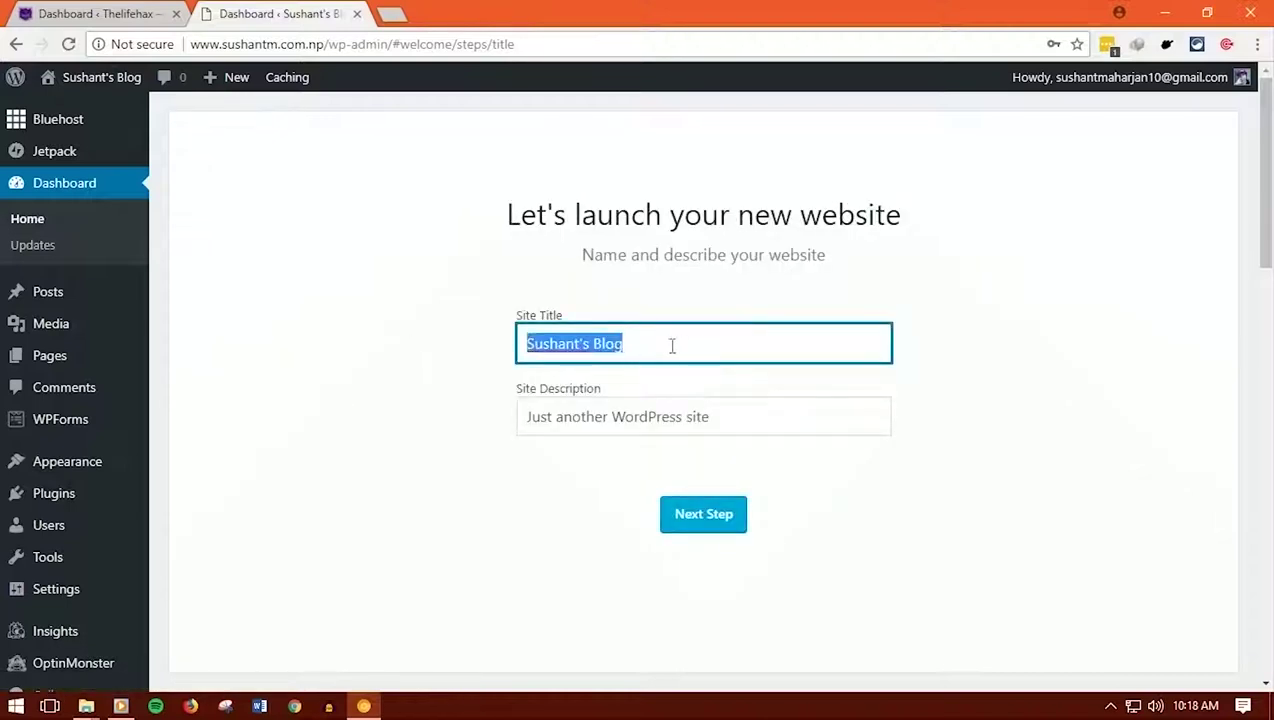
{"action": "left_click", "coordinate": [590, 344]}
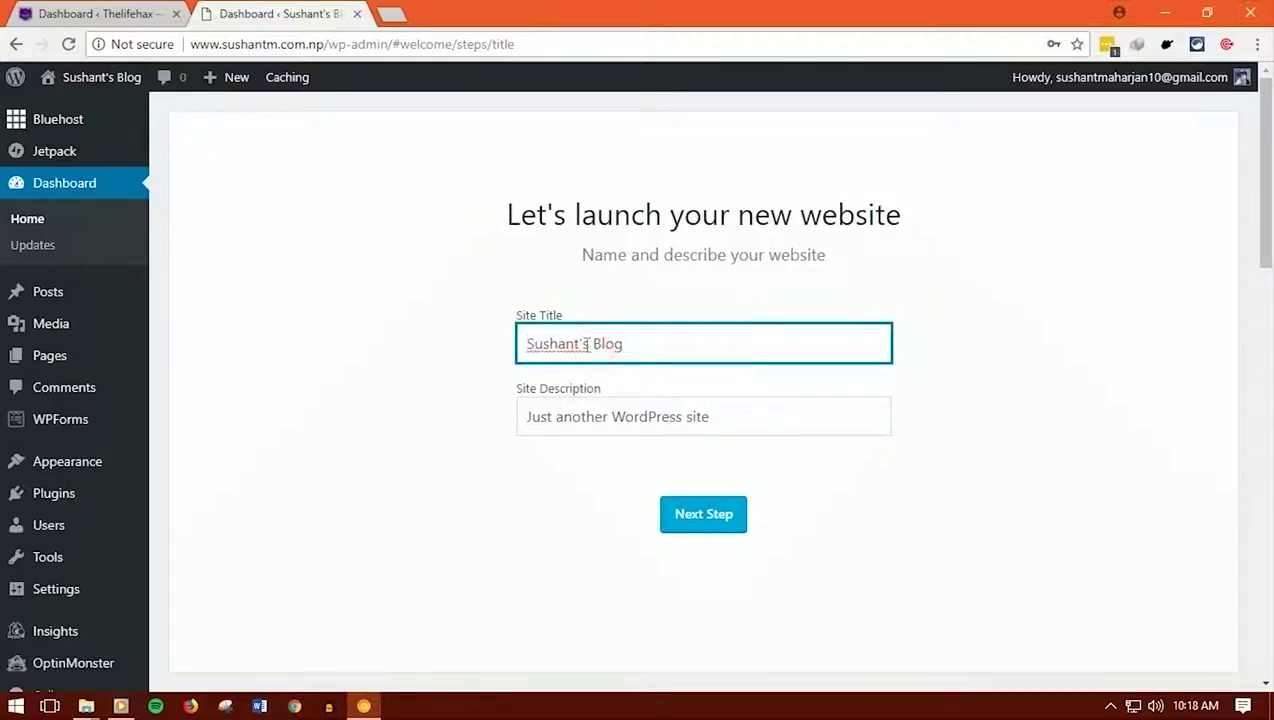
{"action": "left_click", "coordinate": [606, 415]}
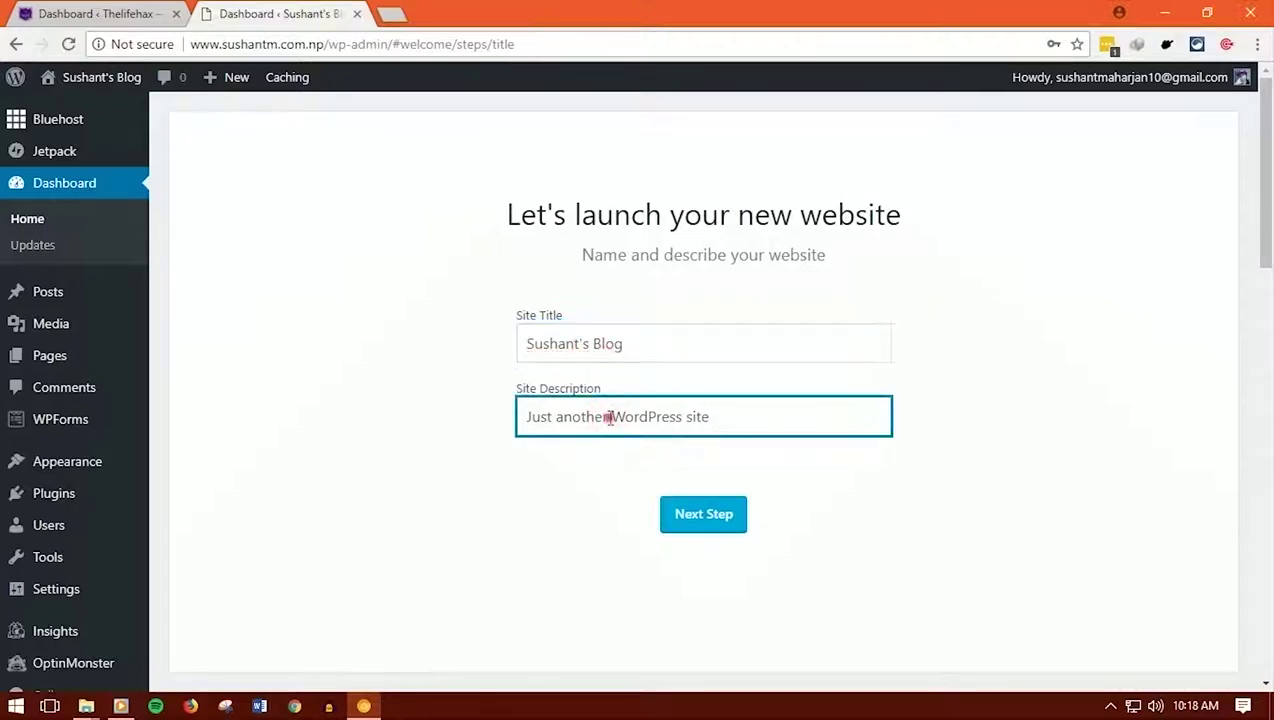
{"action": "triple_click", "coordinate": [607, 417]}
{"action": "type", "text": "All about blogging"}
{"action": "left_click", "coordinate": [702, 515]}
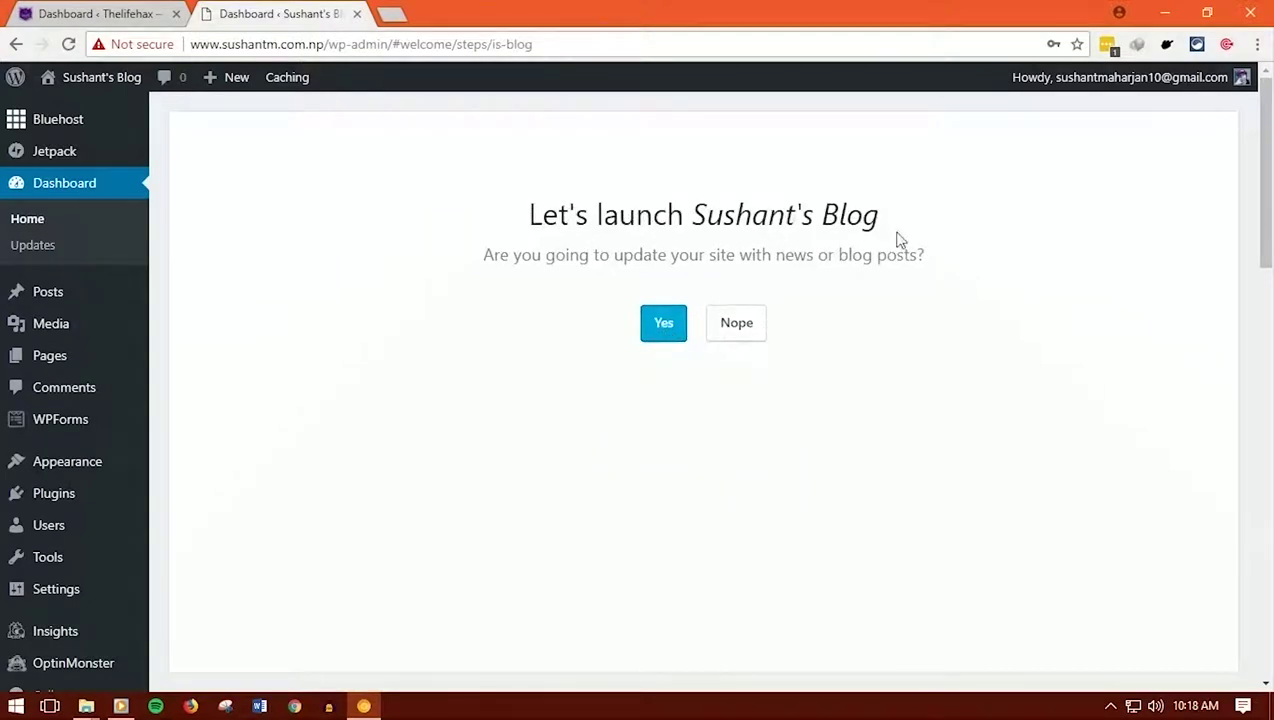
Confirm the site will publish blog posts and skip the homepage layout step
{"action": "left_click", "coordinate": [672, 332]}
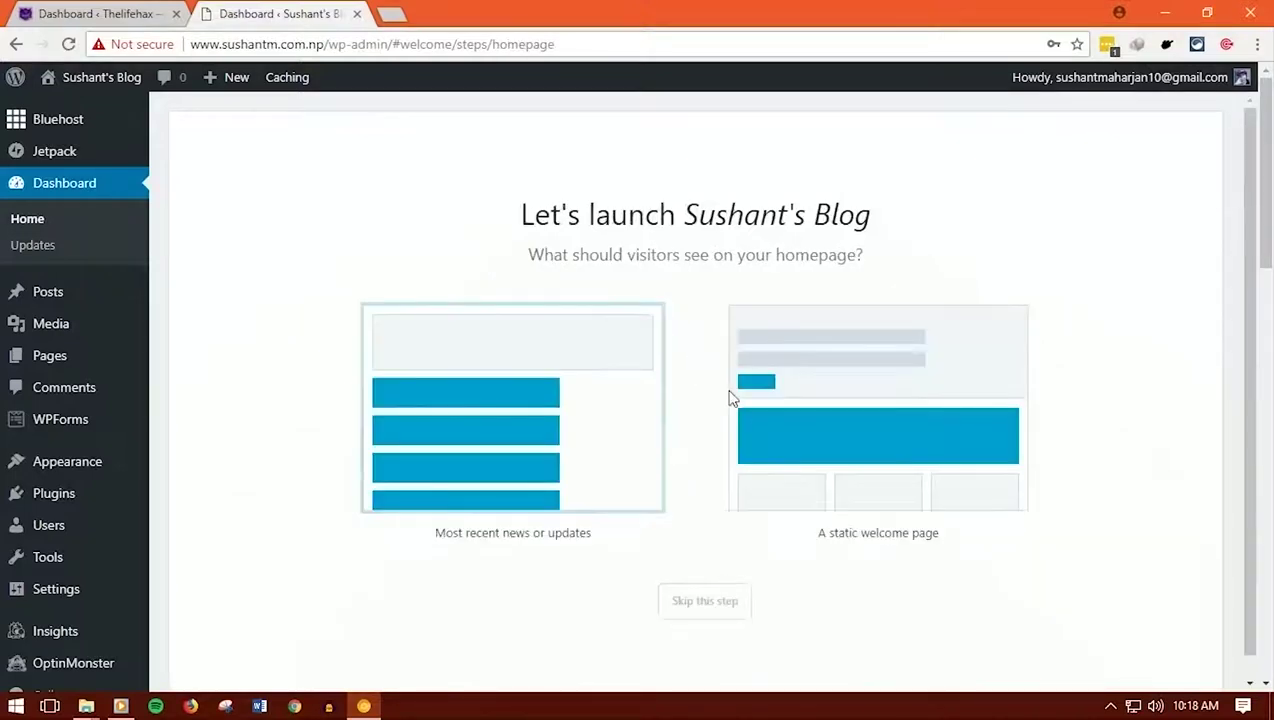
{"action": "scroll", "coordinate": [688, 411], "scroll_direction": "down", "scroll_amount": 1}
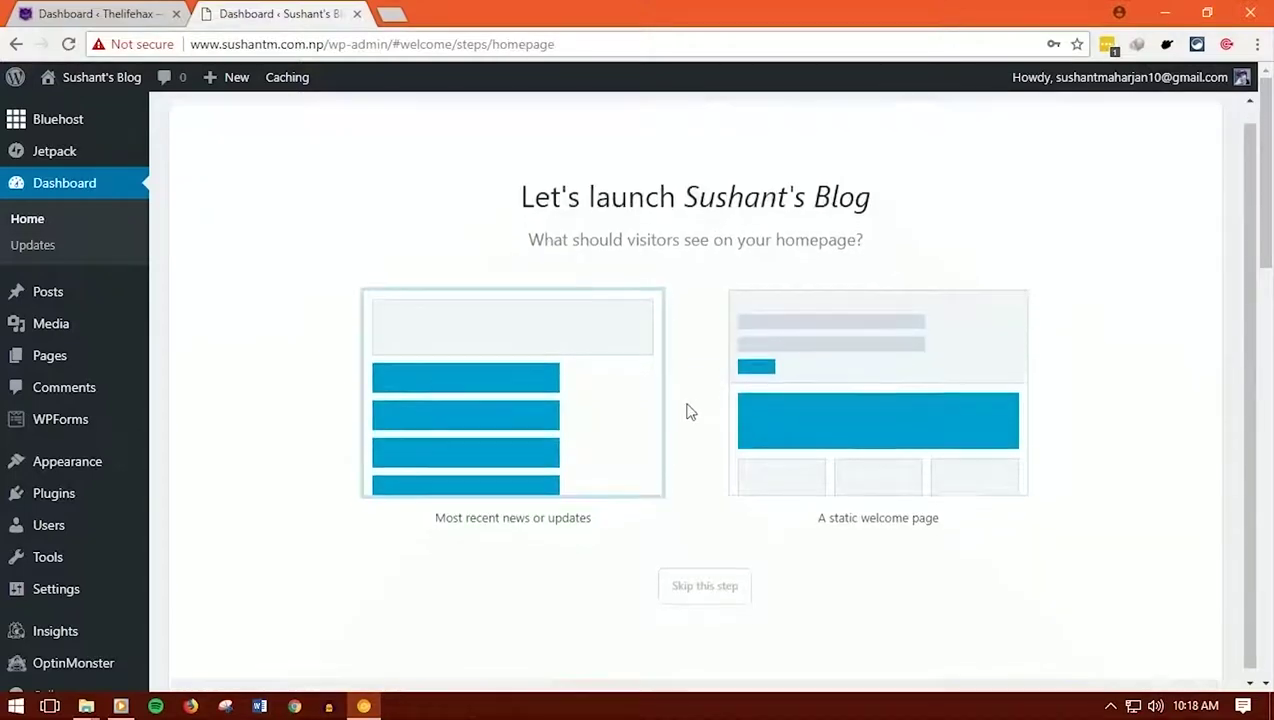
{"action": "left_click", "coordinate": [730, 581]}
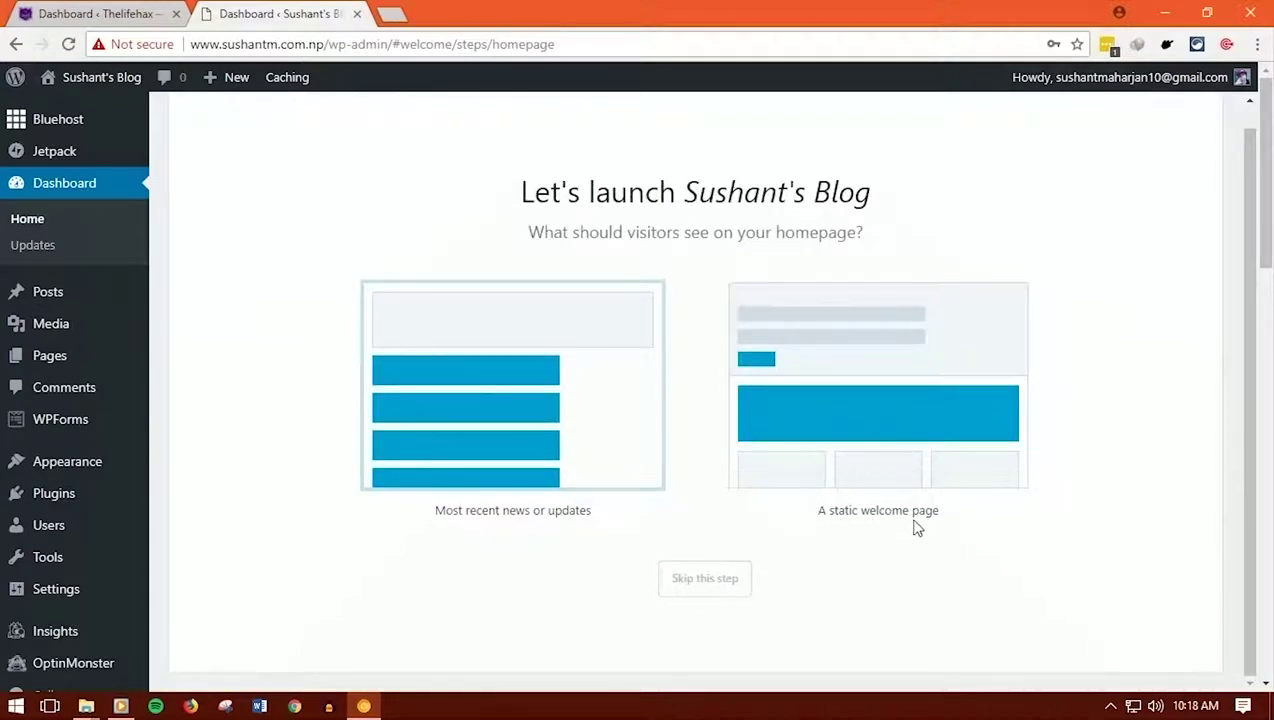
{"action": "left_click", "coordinate": [710, 590]}
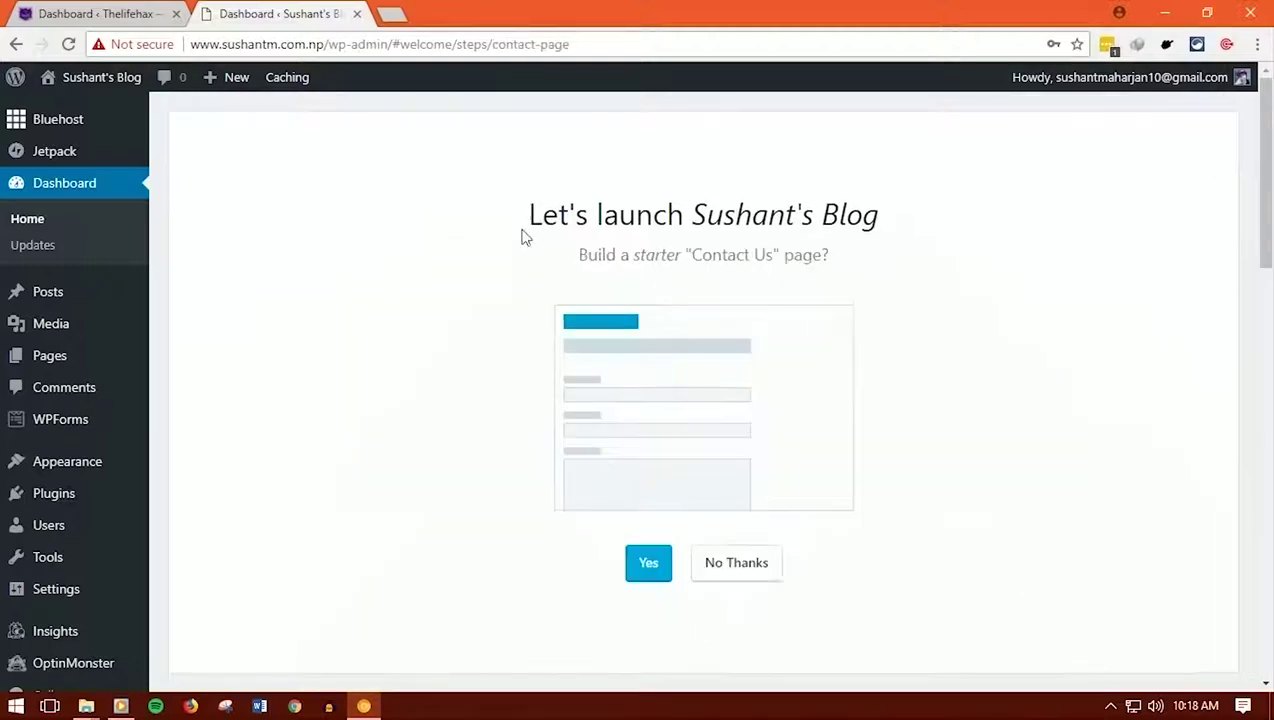
Decline the starter Contact Us page and postpone the Jetpack connection
{"action": "double_click", "coordinate": [689, 255]}
{"action": "left_click", "coordinate": [736, 562]}
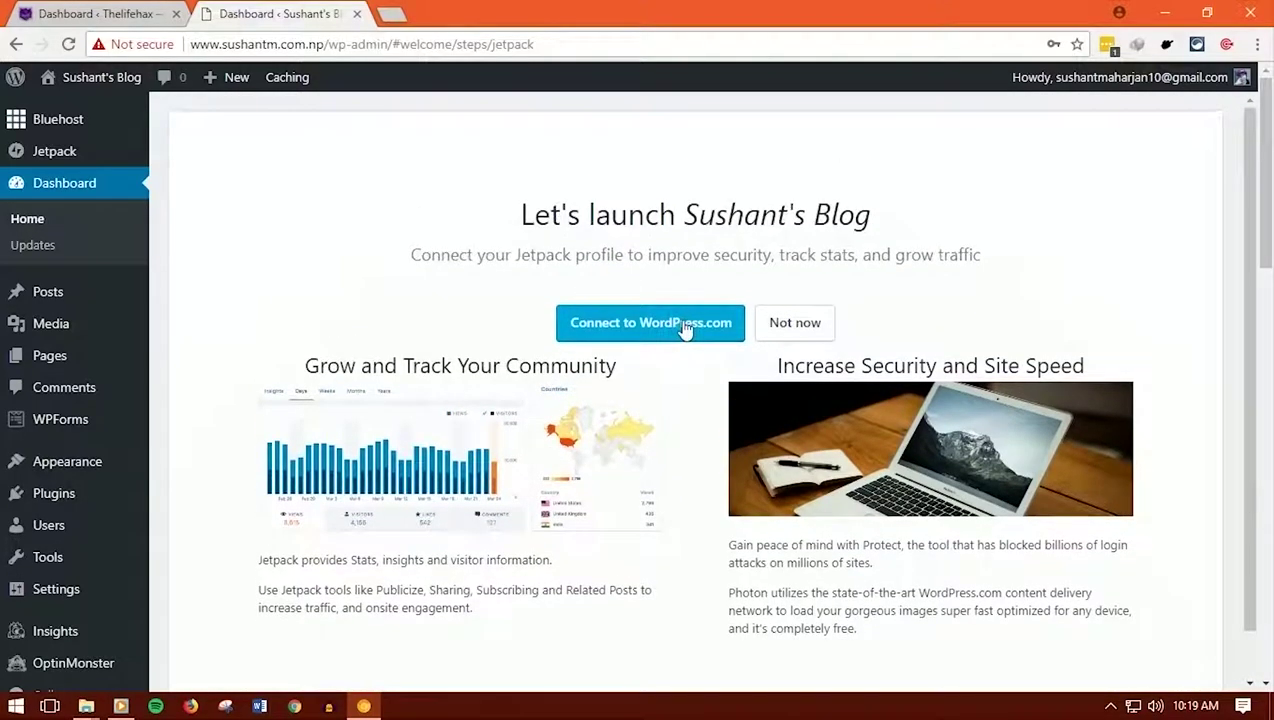
{"action": "left_click", "coordinate": [685, 332]}
{"action": "left_click", "coordinate": [806, 328]}
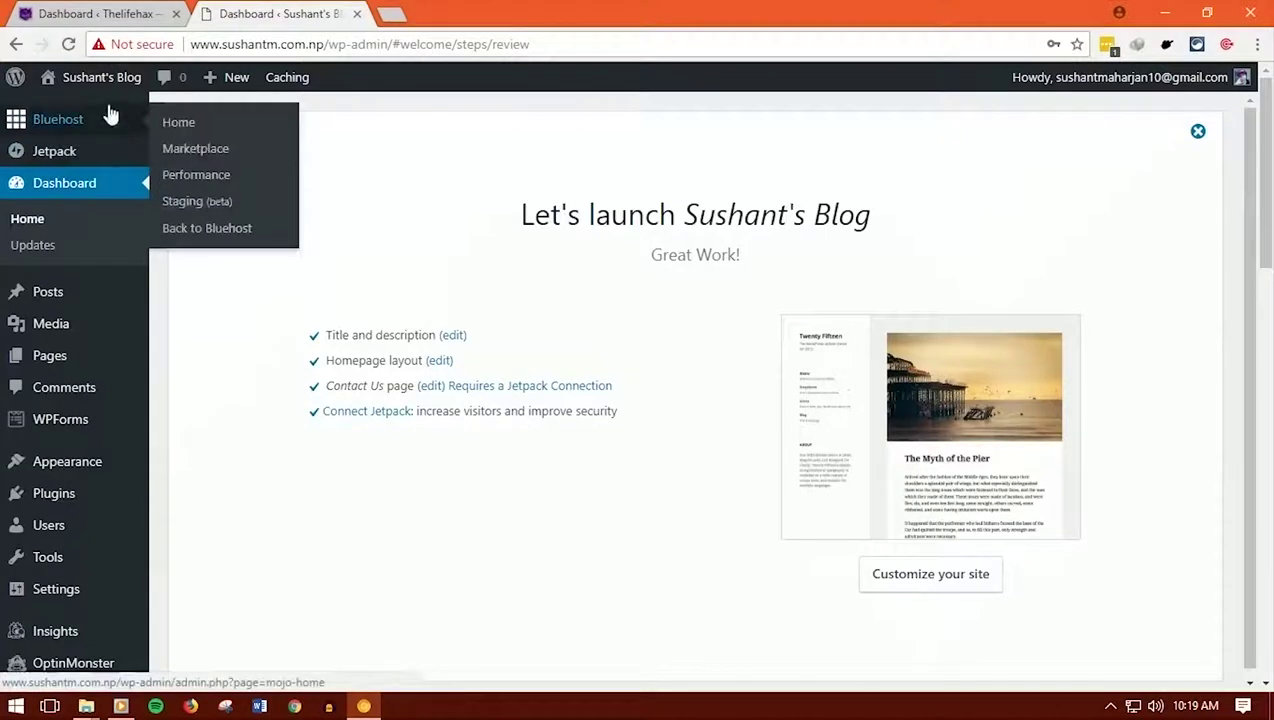
Launch the site publicly from the Bluehost home page, ending Coming Soon mode
{"action": "mouse_move", "coordinate": [118, 128]}
{"action": "left_click", "coordinate": [178, 124]}
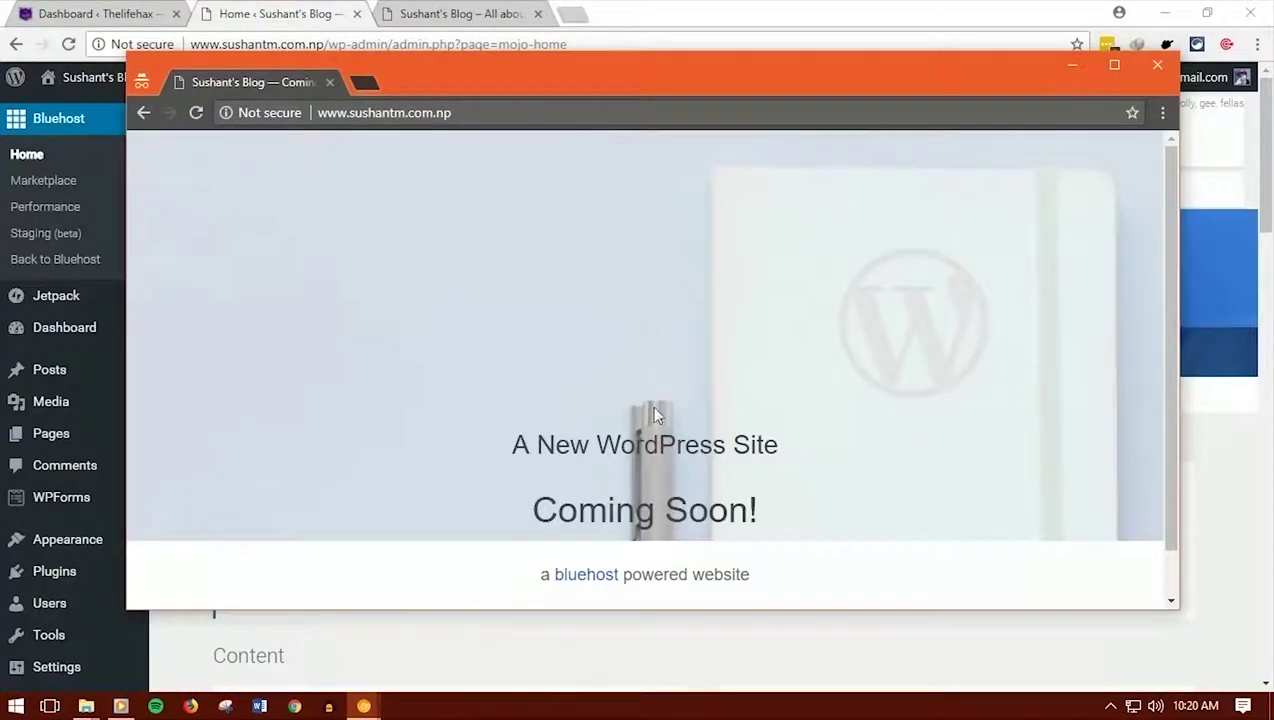
{"action": "scroll", "coordinate": [600, 437], "scroll_direction": "down", "scroll_amount": 1}
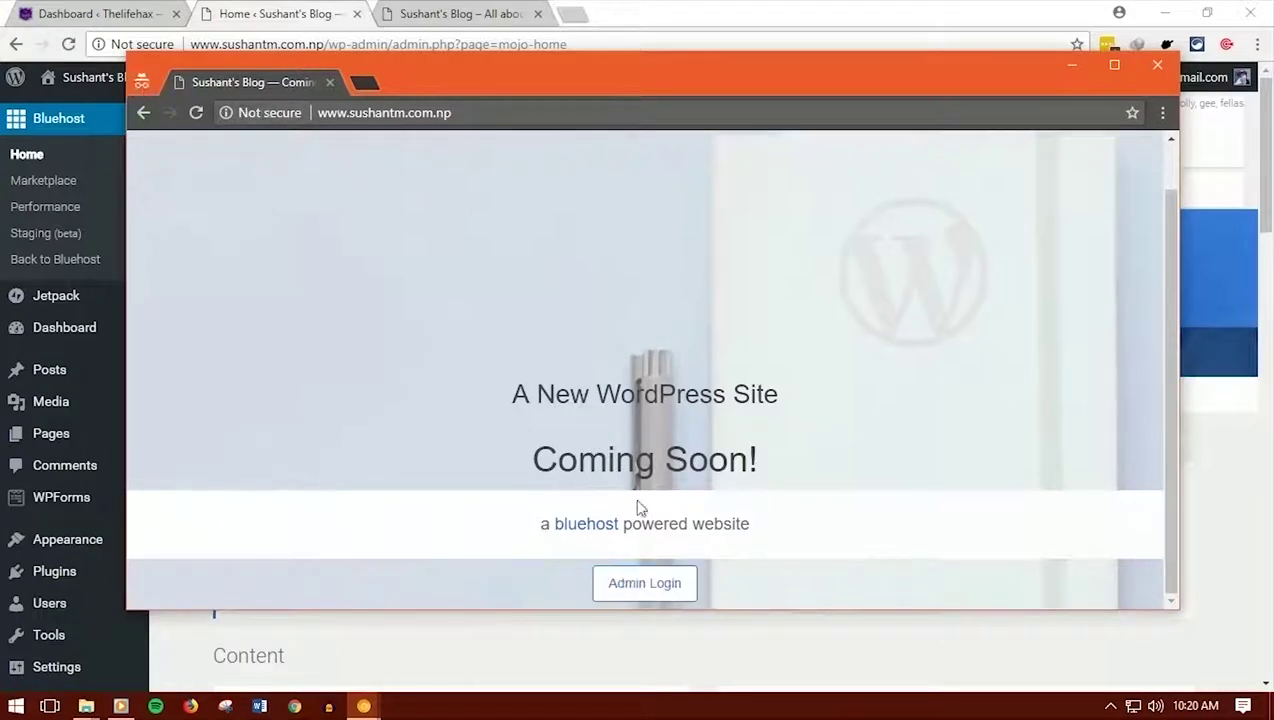
{"action": "left_click_drag", "start_coordinate": [523, 455], "coordinate": [808, 466]}
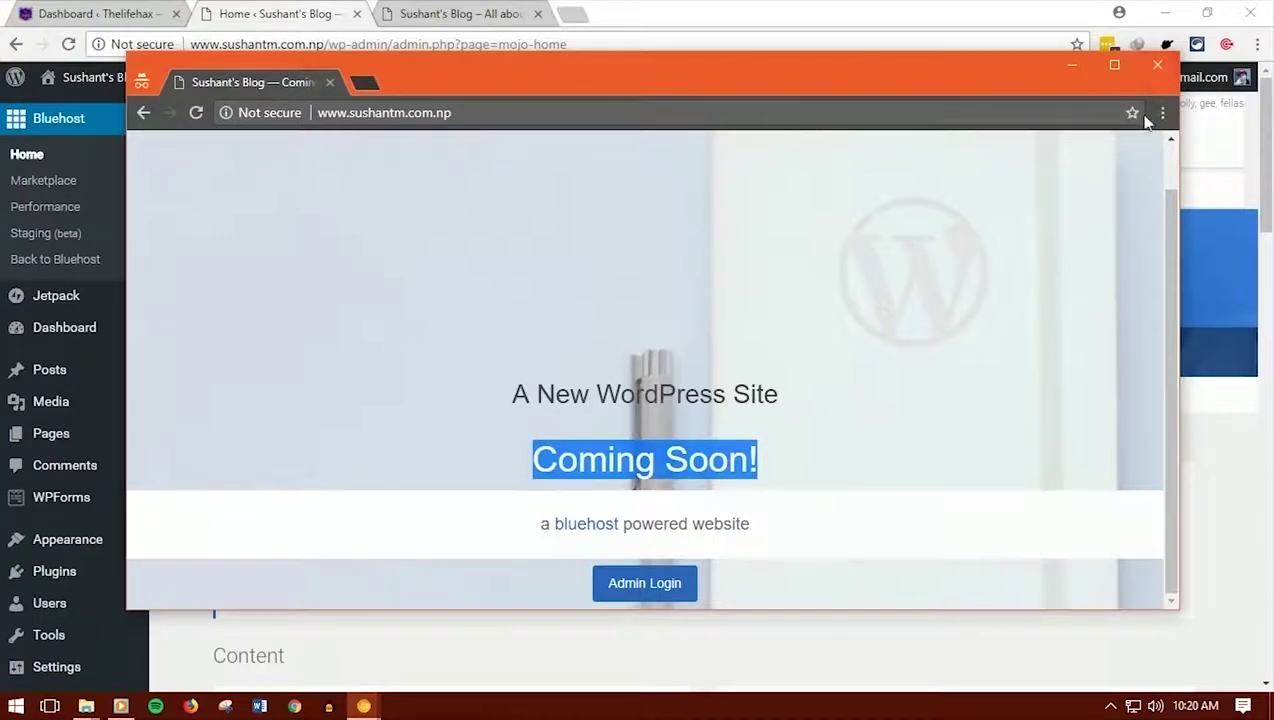
{"action": "left_click", "coordinate": [807, 9]}
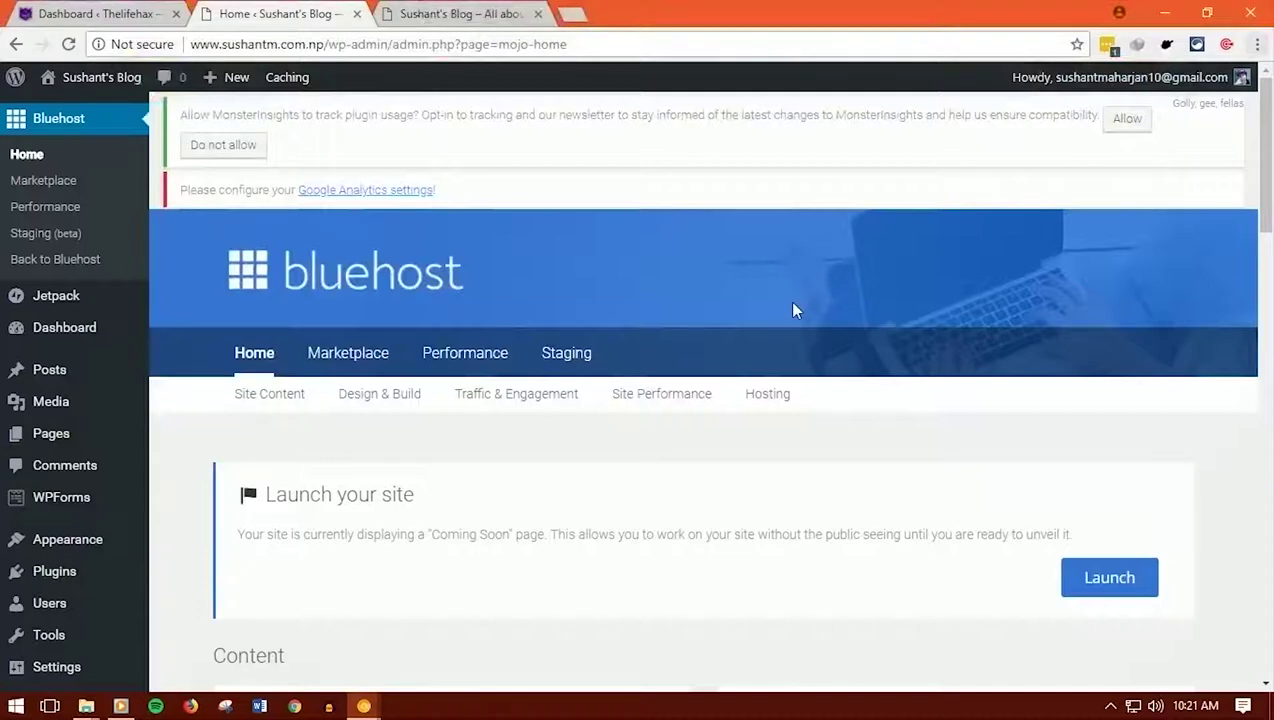
{"action": "scroll", "coordinate": [793, 310], "scroll_direction": "down", "scroll_amount": 2}
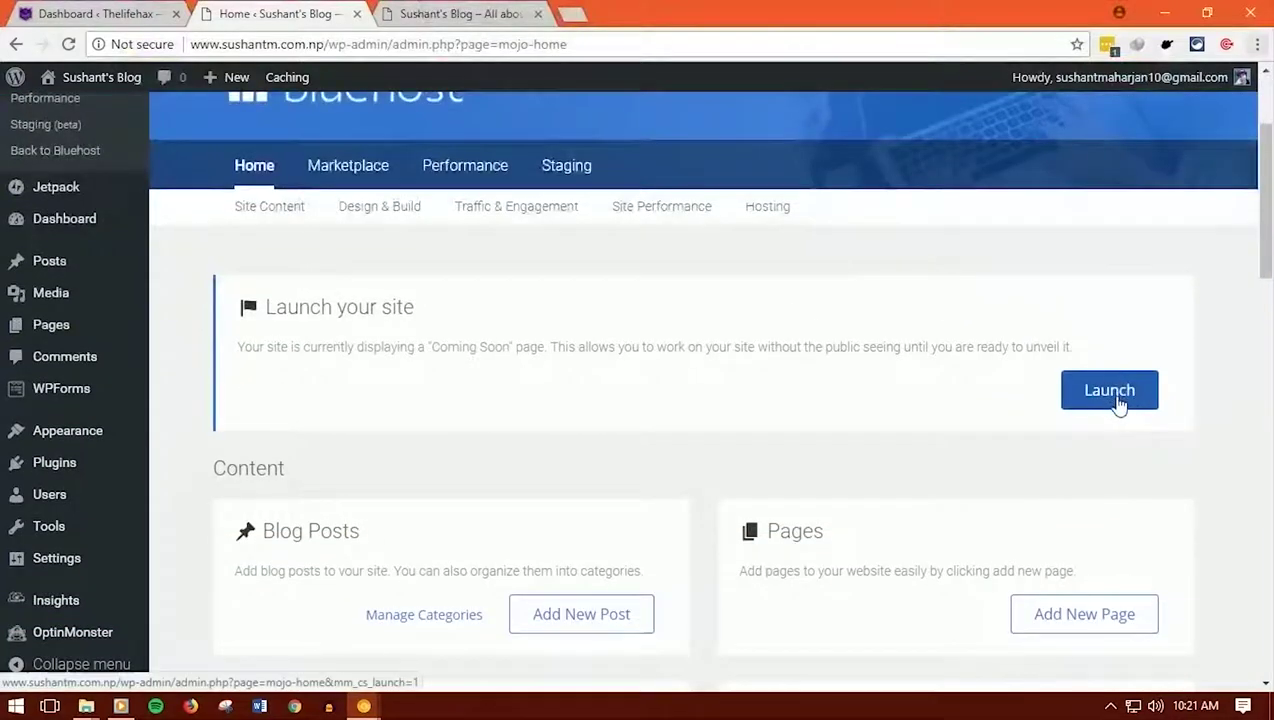
{"action": "left_click", "coordinate": [1117, 400]}
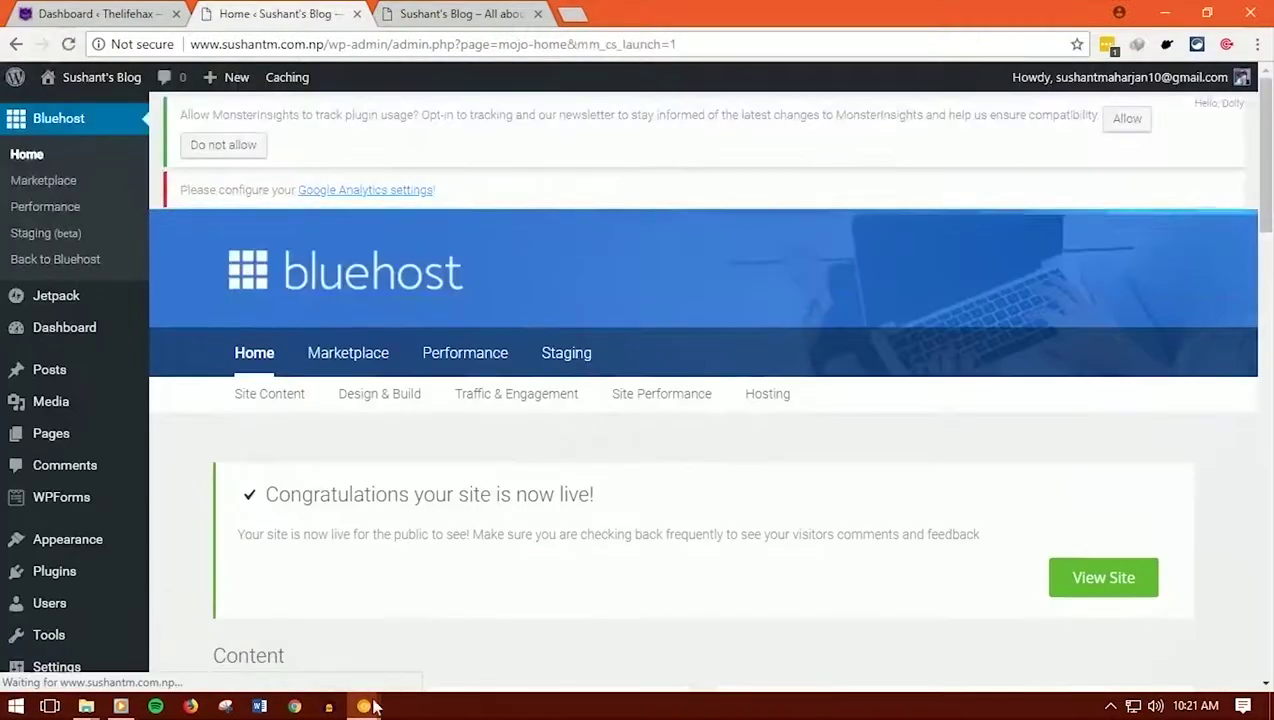
Close the Coming Soon preview window
{"action": "mouse_move", "coordinate": [366, 708]}
{"action": "left_click", "coordinate": [440, 655]}
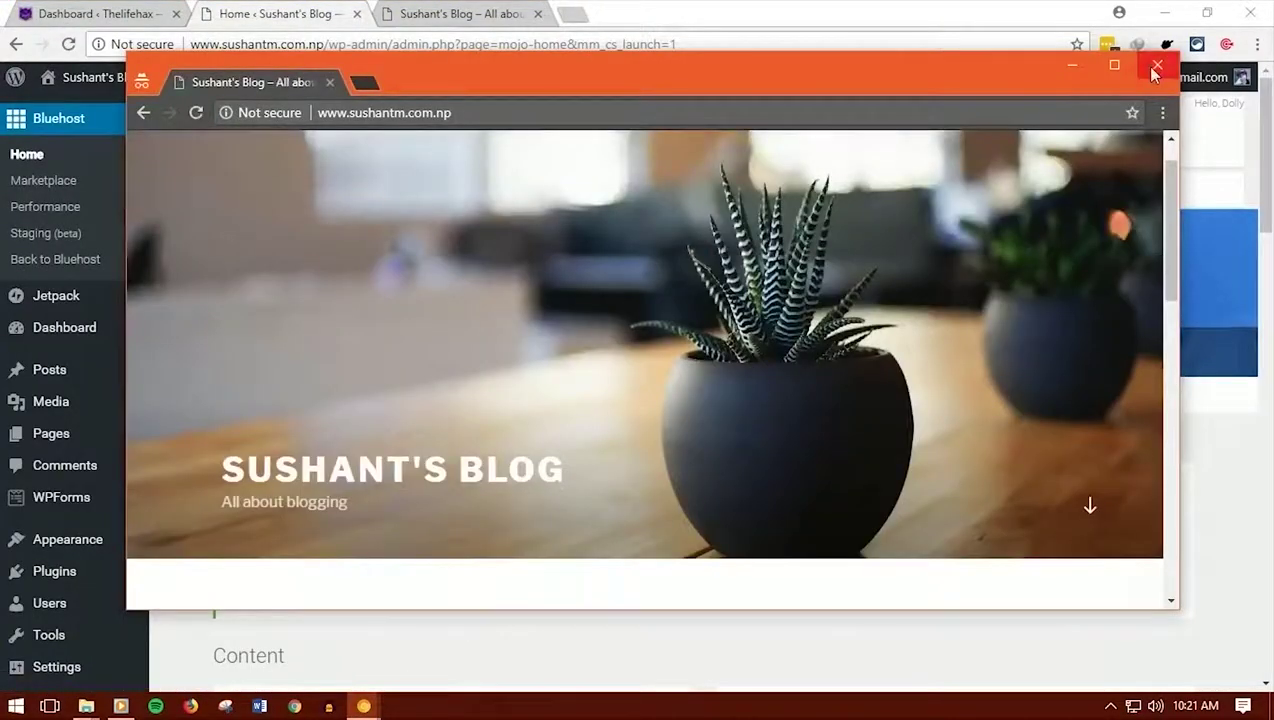
{"action": "left_click", "coordinate": [1155, 70]}
Check the live Sushant's Blog front page and its 'Hello world!' post
{"action": "left_click", "coordinate": [502, 12]}
{"action": "scroll", "coordinate": [446, 382], "scroll_direction": "down", "scroll_amount": 5}
{"action": "scroll", "coordinate": [352, 356], "scroll_direction": "up", "scroll_amount": 5}
{"action": "left_click_drag", "start_coordinate": [179, 406], "coordinate": [387, 407]}
{"action": "left_click", "coordinate": [188, 392]}
{"action": "left_click_drag", "start_coordinate": [266, 398], "coordinate": [422, 401]}
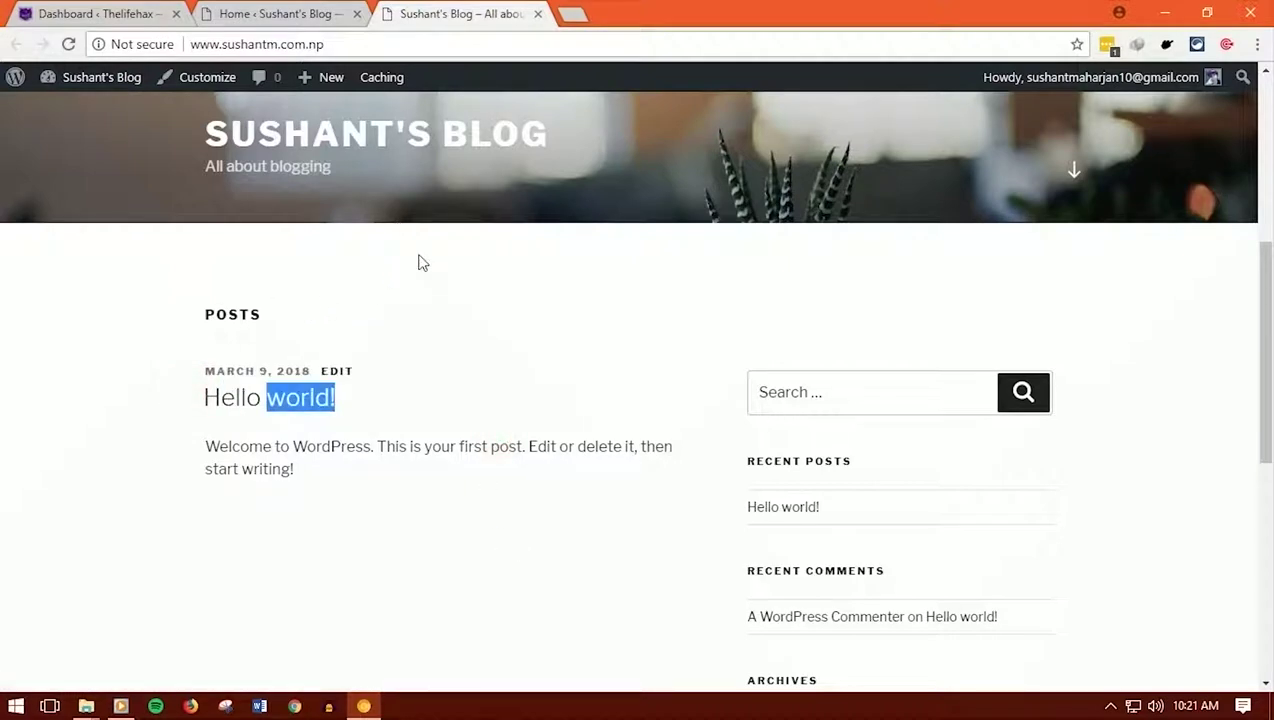
{"action": "scroll", "coordinate": [418, 270], "scroll_direction": "down", "scroll_amount": 1}
{"action": "scroll", "coordinate": [418, 270], "scroll_direction": "up", "scroll_amount": 2}
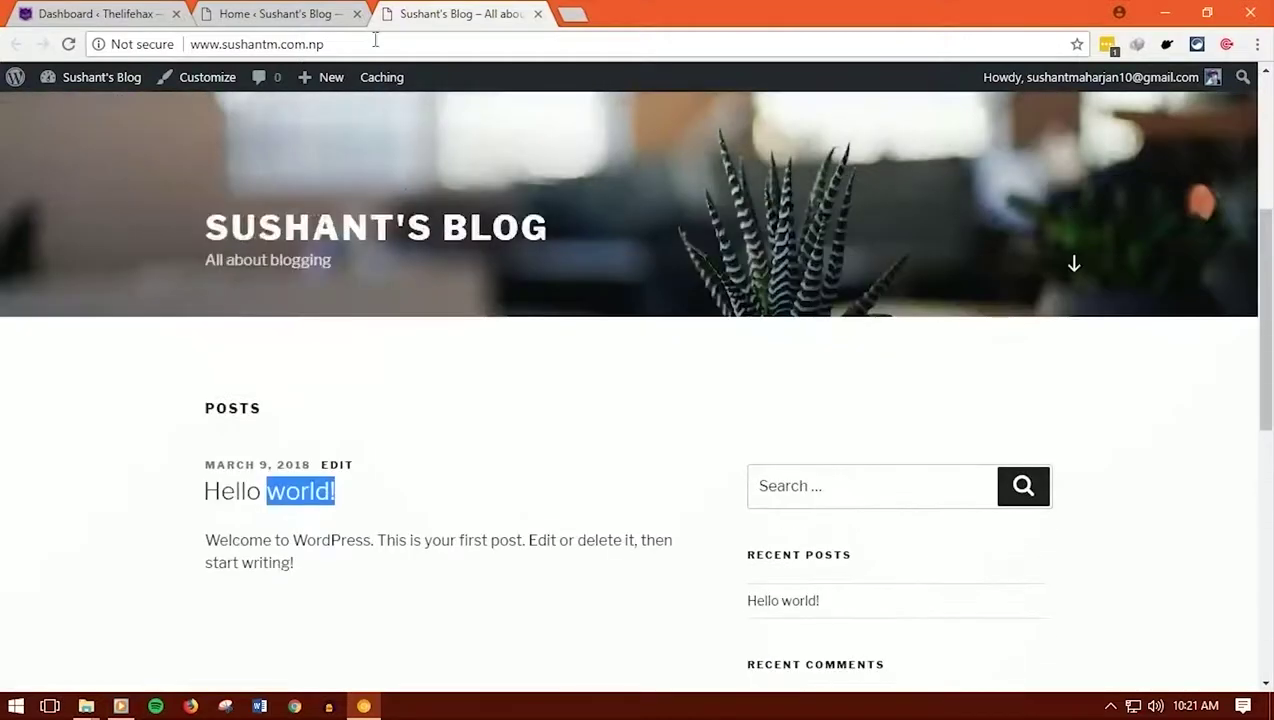
Glance at the Bluehost admin home, then scroll the live blog front page again
{"action": "left_click", "coordinate": [326, 8]}
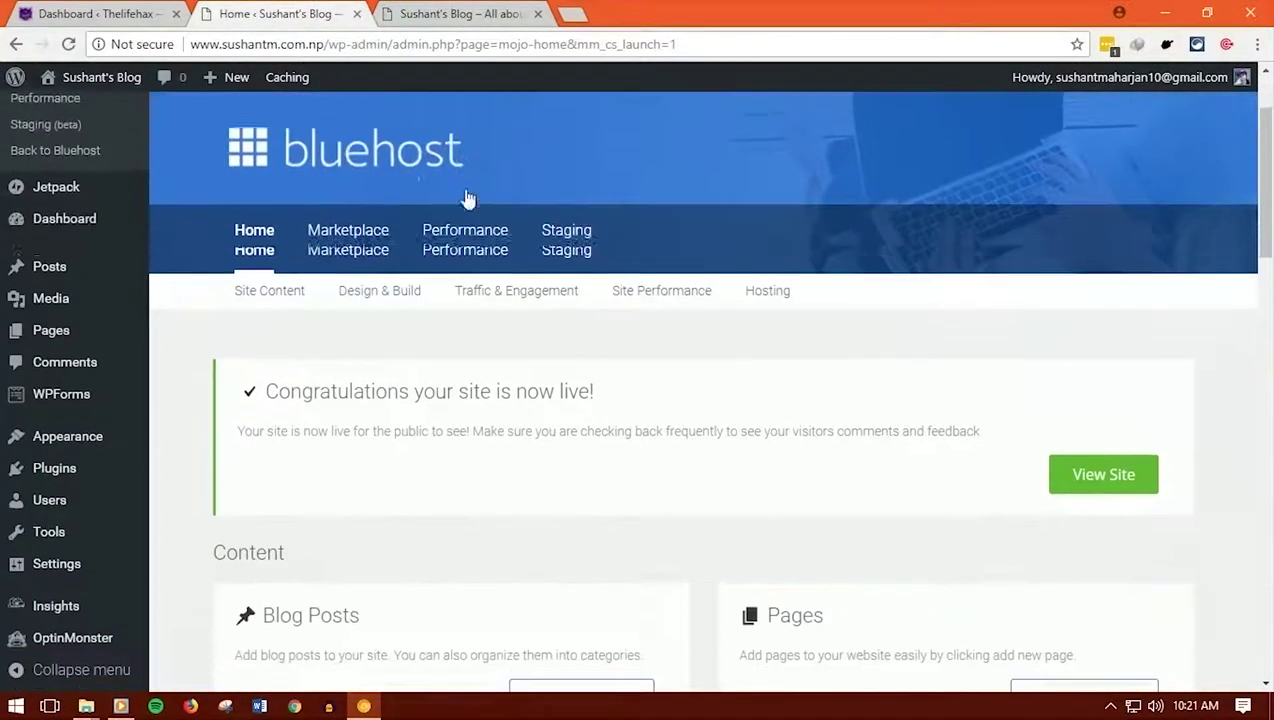
{"action": "scroll", "coordinate": [466, 197], "scroll_direction": "down", "scroll_amount": 3}
{"action": "left_click", "coordinate": [450, 13]}
{"action": "scroll", "coordinate": [596, 322], "scroll_direction": "down", "scroll_amount": 10}
{"action": "scroll", "coordinate": [598, 324], "scroll_direction": "up", "scroll_amount": 10}
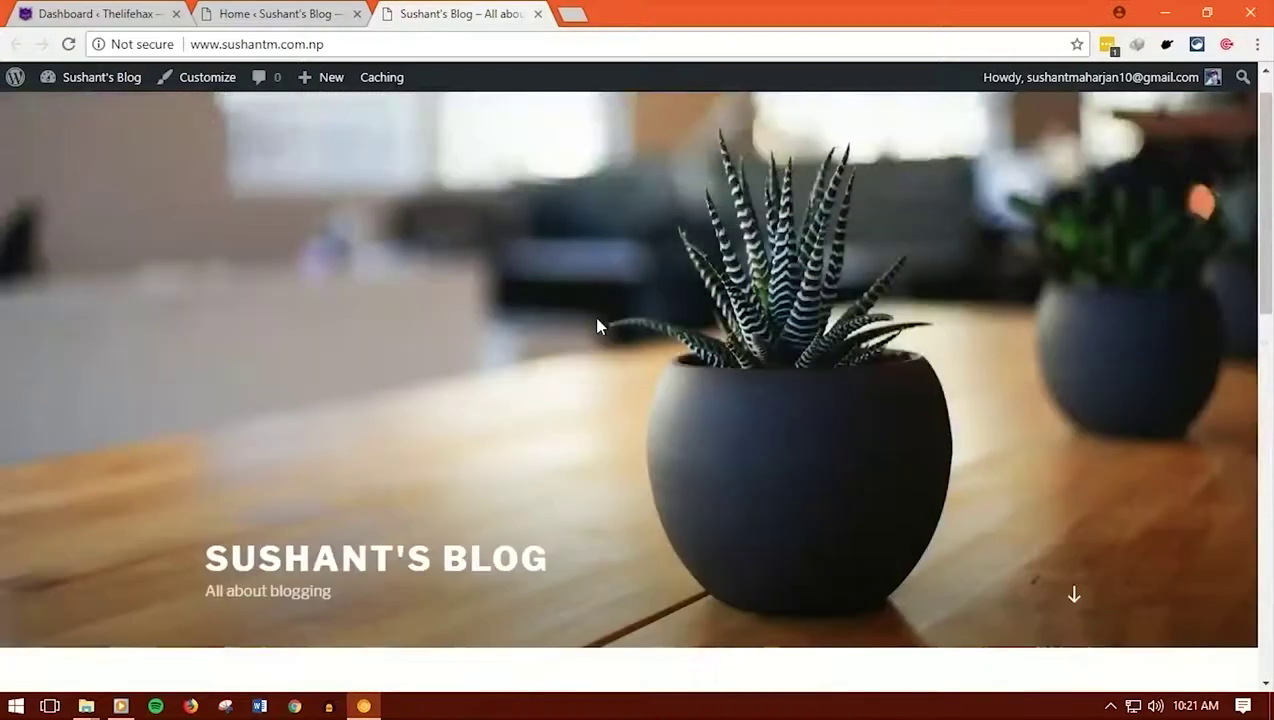
{"action": "scroll", "coordinate": [598, 324], "scroll_direction": "down", "scroll_amount": 3}
{"action": "scroll", "coordinate": [600, 328], "scroll_direction": "up", "scroll_amount": 2}
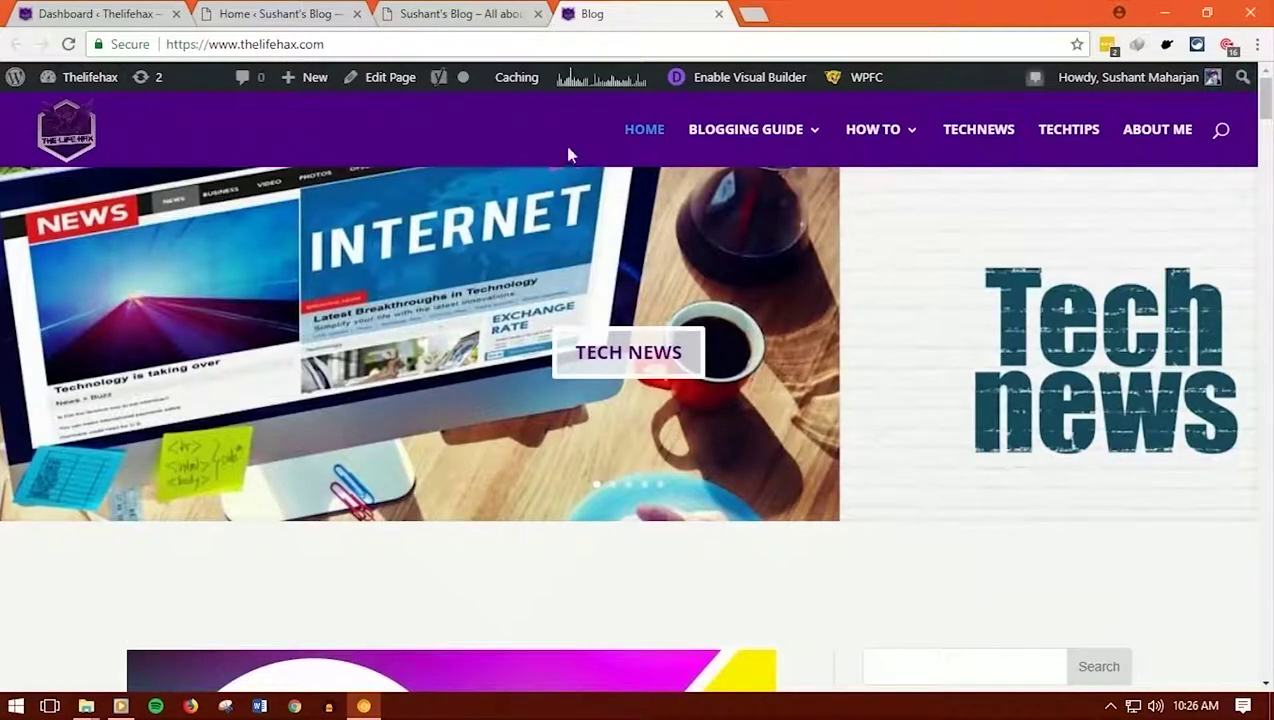
Switch between the Sushant's Blog front page and the Thelifehax site to compare them
{"action": "left_click", "coordinate": [450, 14]}
{"action": "scroll", "coordinate": [472, 410], "scroll_direction": "up", "scroll_amount": 10}
{"action": "left_click", "coordinate": [592, 13]}
{"action": "left_click", "coordinate": [527, 12]}
{"action": "left_click", "coordinate": [620, 12]}
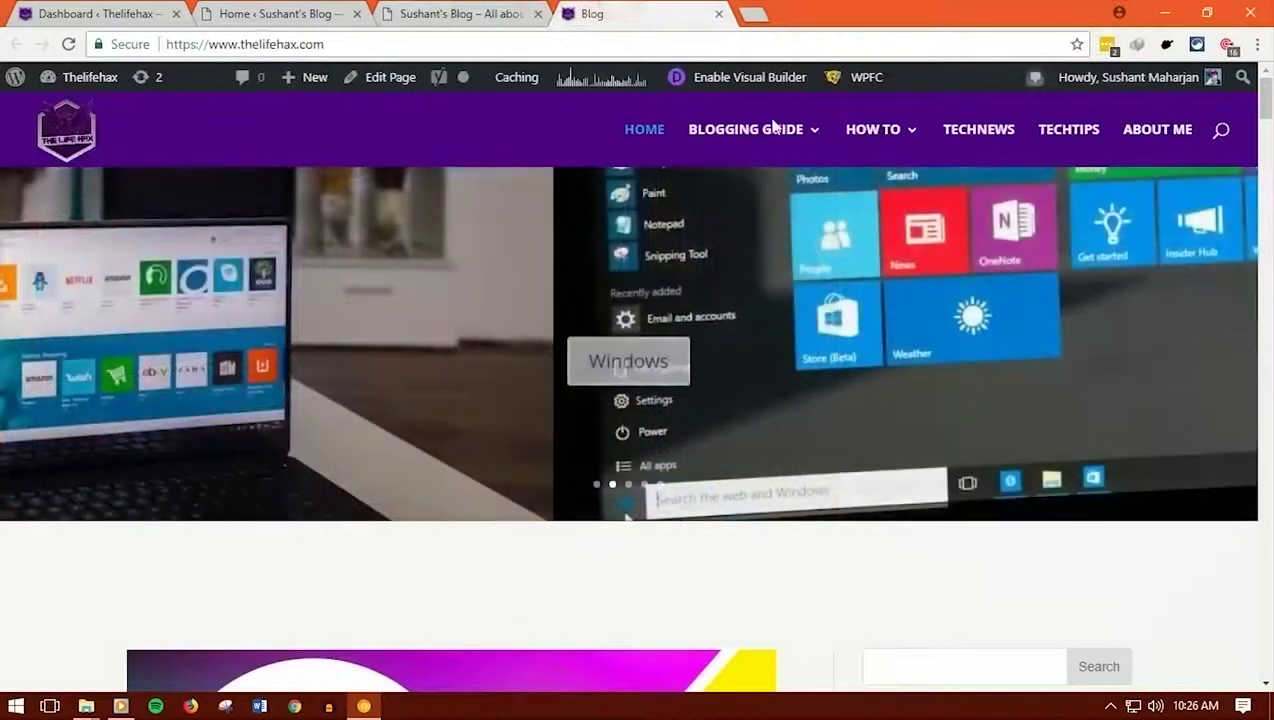
Scroll through Thelifehax's slider and recent posts, then return to the Bluehost home tab
{"action": "mouse_move", "coordinate": [803, 138]}
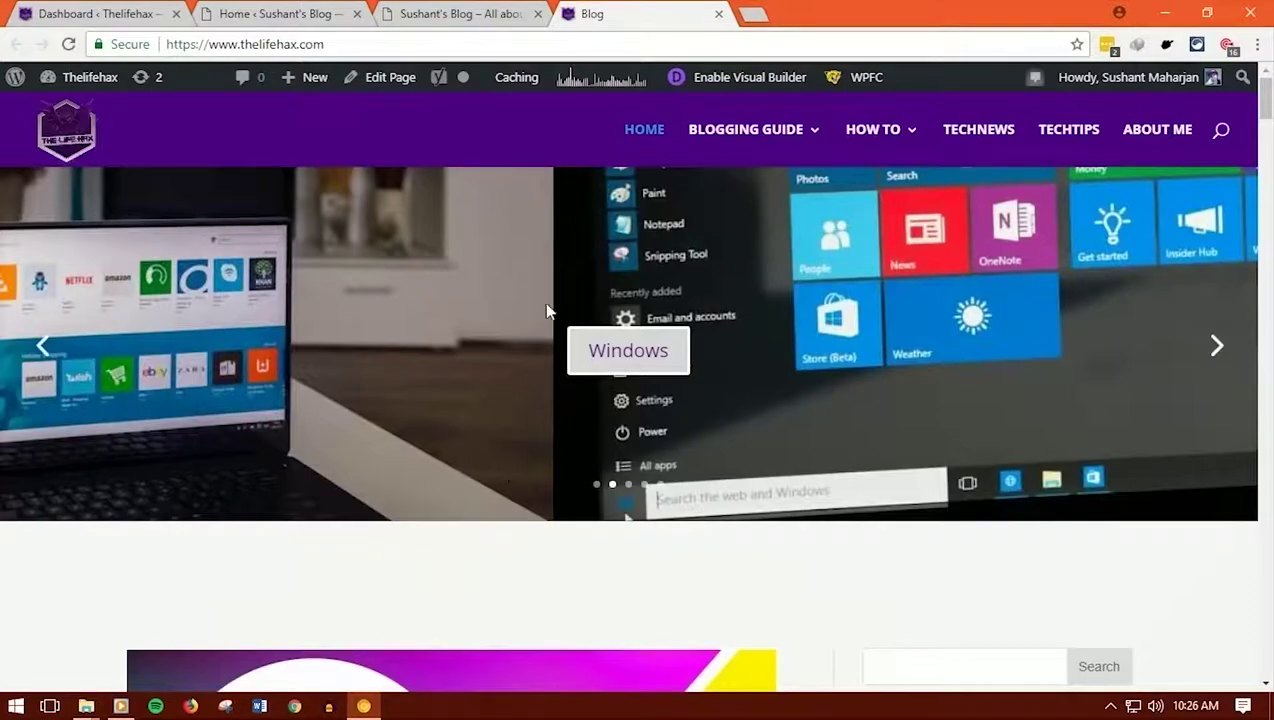
{"action": "scroll", "coordinate": [548, 313], "scroll_direction": "down", "scroll_amount": 4}
{"action": "scroll", "coordinate": [549, 318], "scroll_direction": "up", "scroll_amount": 4}
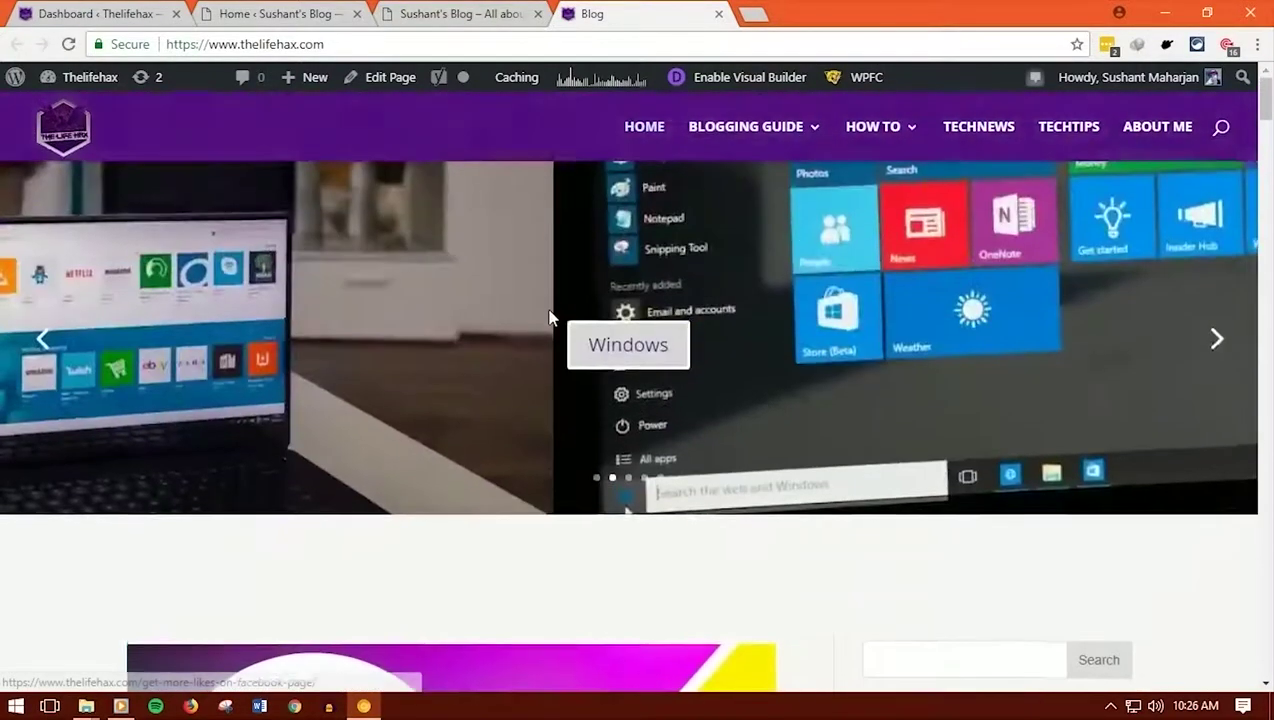
{"action": "scroll", "coordinate": [548, 317], "scroll_direction": "down", "scroll_amount": 5}
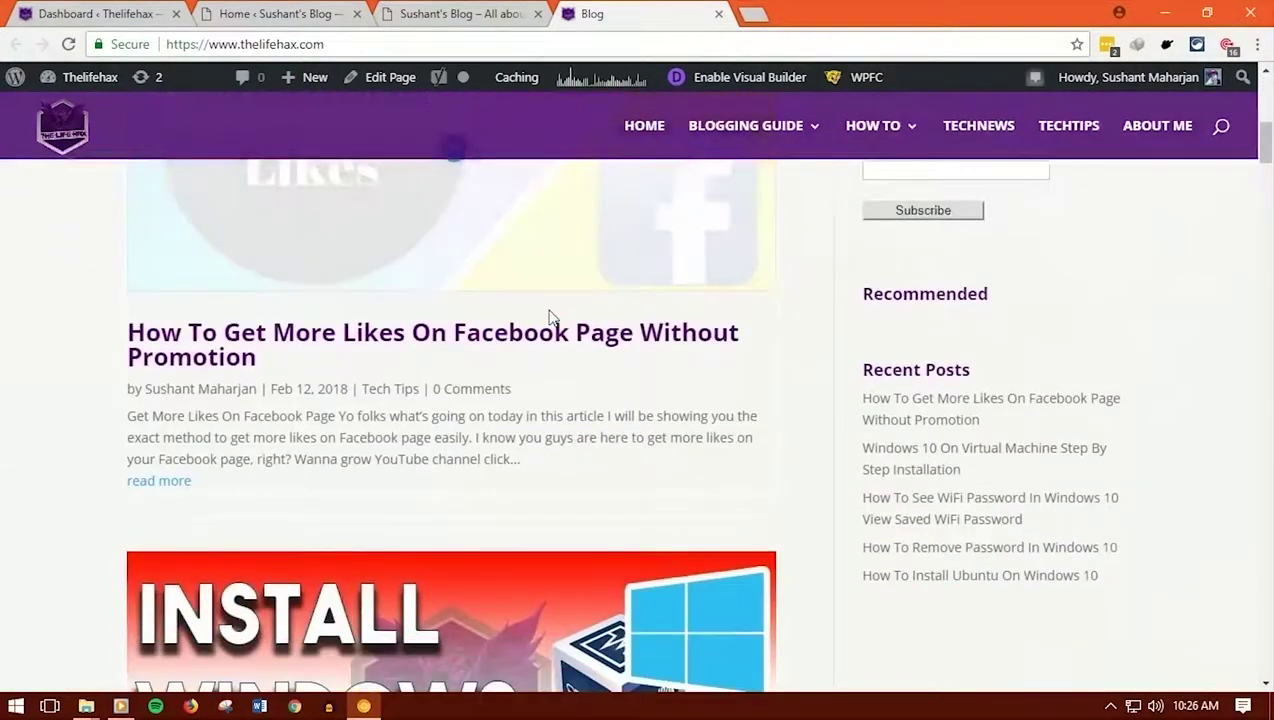
{"action": "scroll", "coordinate": [548, 317], "scroll_direction": "down", "scroll_amount": 12}
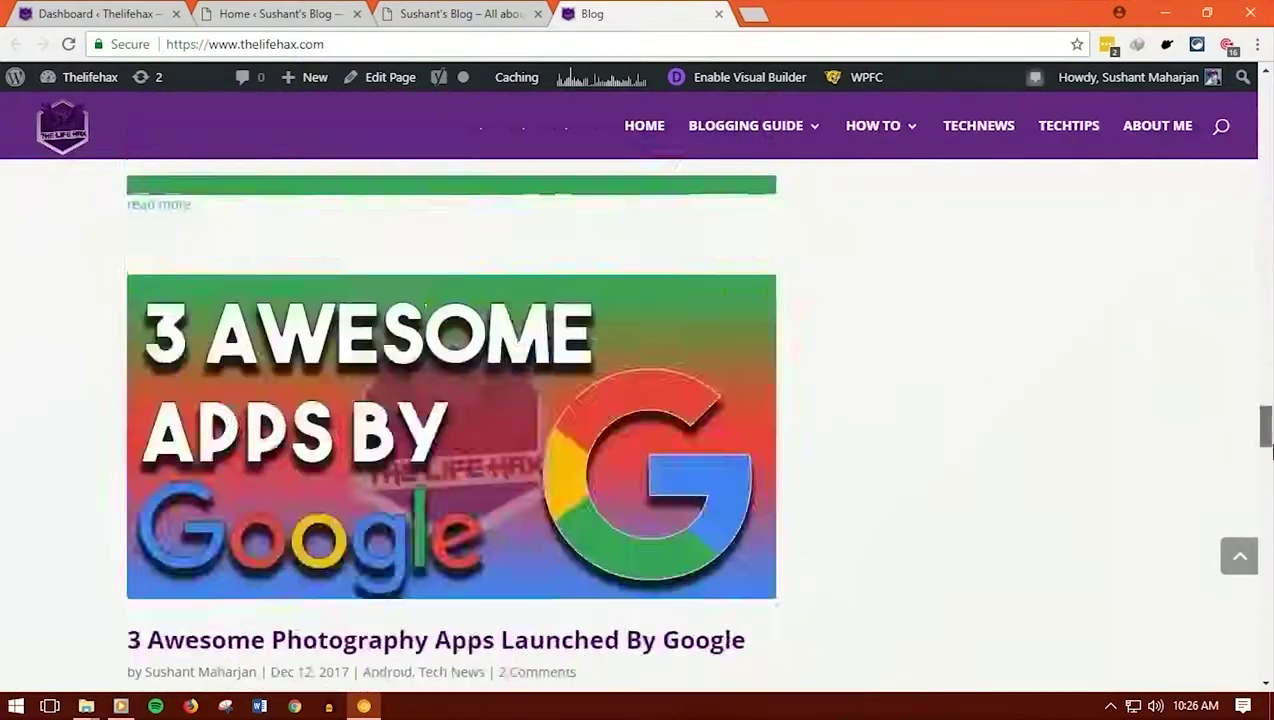
{"action": "left_click_drag", "start_coordinate": [1266, 465], "coordinate": [1266, 660]}
{"action": "left_click", "coordinate": [280, 14]}
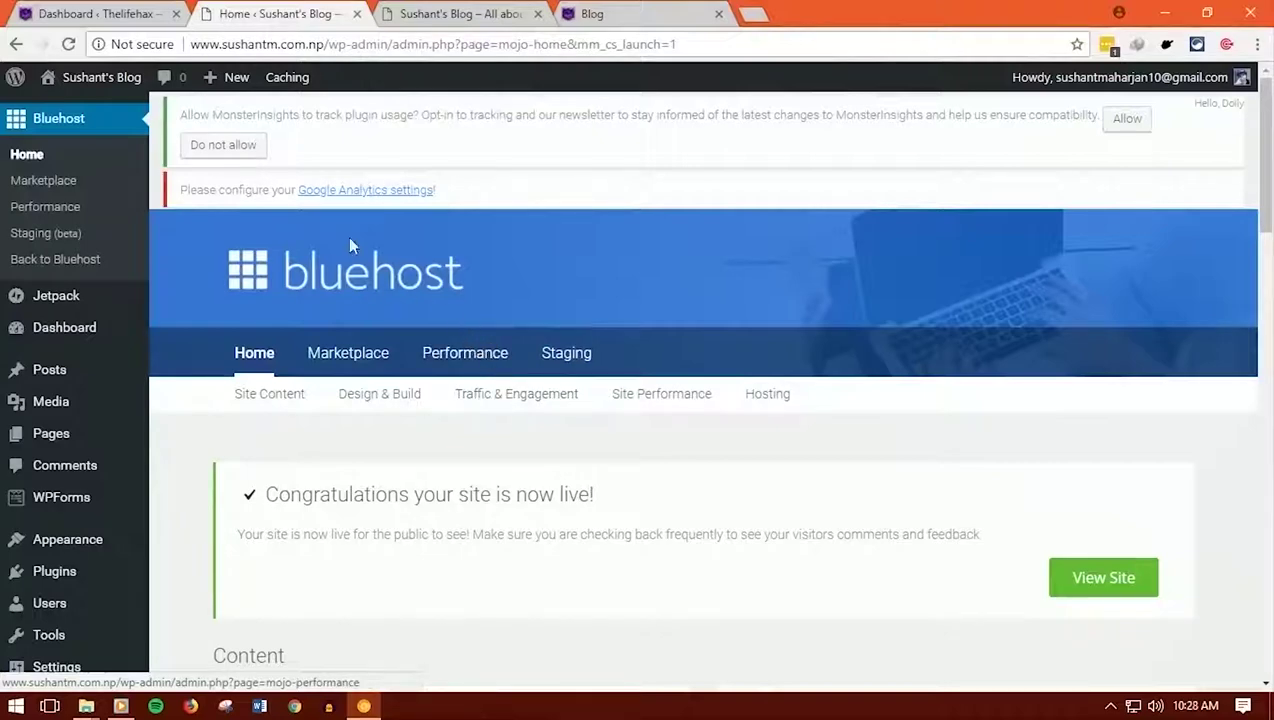
{"action": "left_click", "coordinate": [462, 14]}
{"action": "scroll", "coordinate": [466, 238], "scroll_direction": "down", "scroll_amount": 3}
{"action": "scroll", "coordinate": [466, 238], "scroll_direction": "up", "scroll_amount": 3}
{"action": "left_click", "coordinate": [300, 14]}
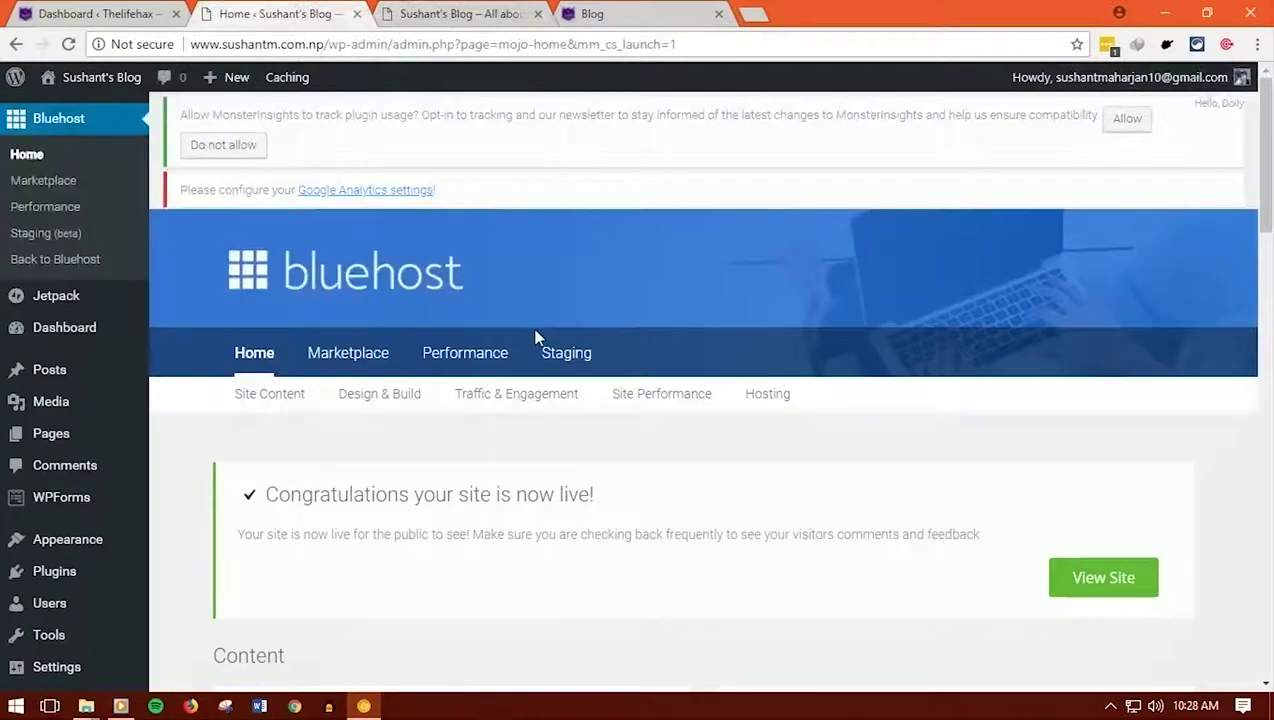
{"action": "scroll", "coordinate": [535, 337], "scroll_direction": "down", "scroll_amount": 2}
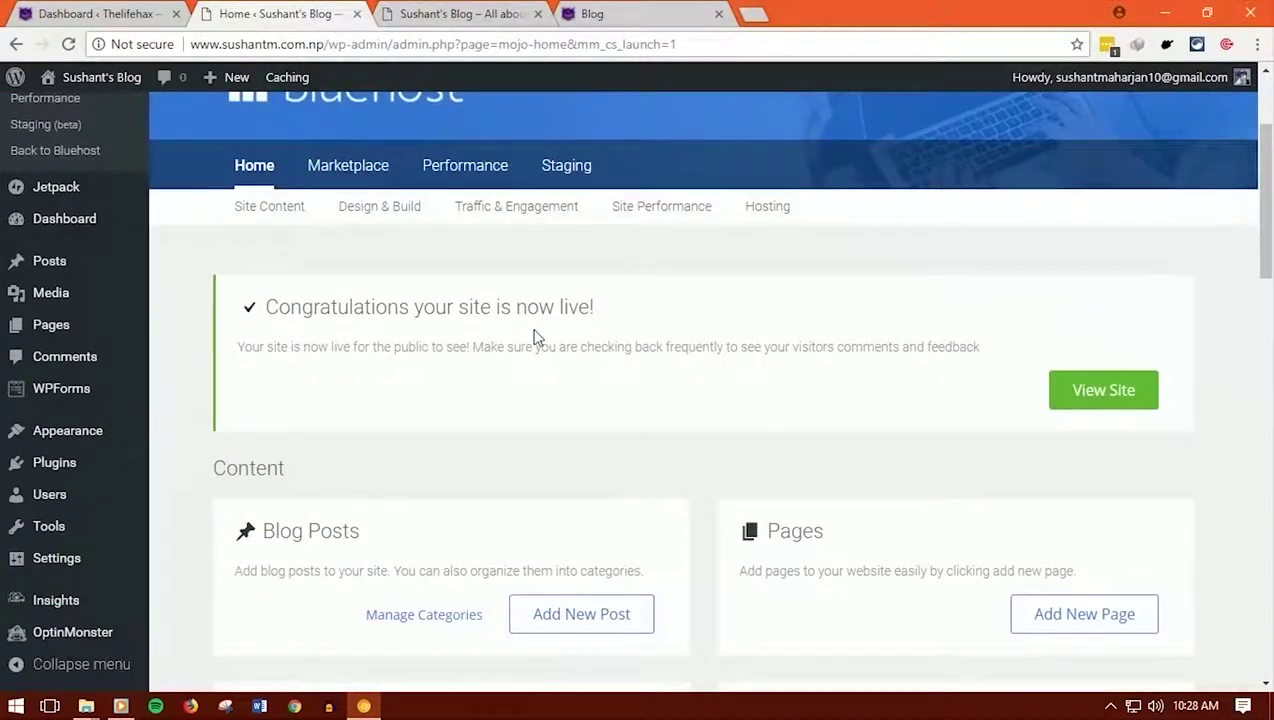
{"action": "scroll", "coordinate": [535, 337], "scroll_direction": "down", "scroll_amount": 2}
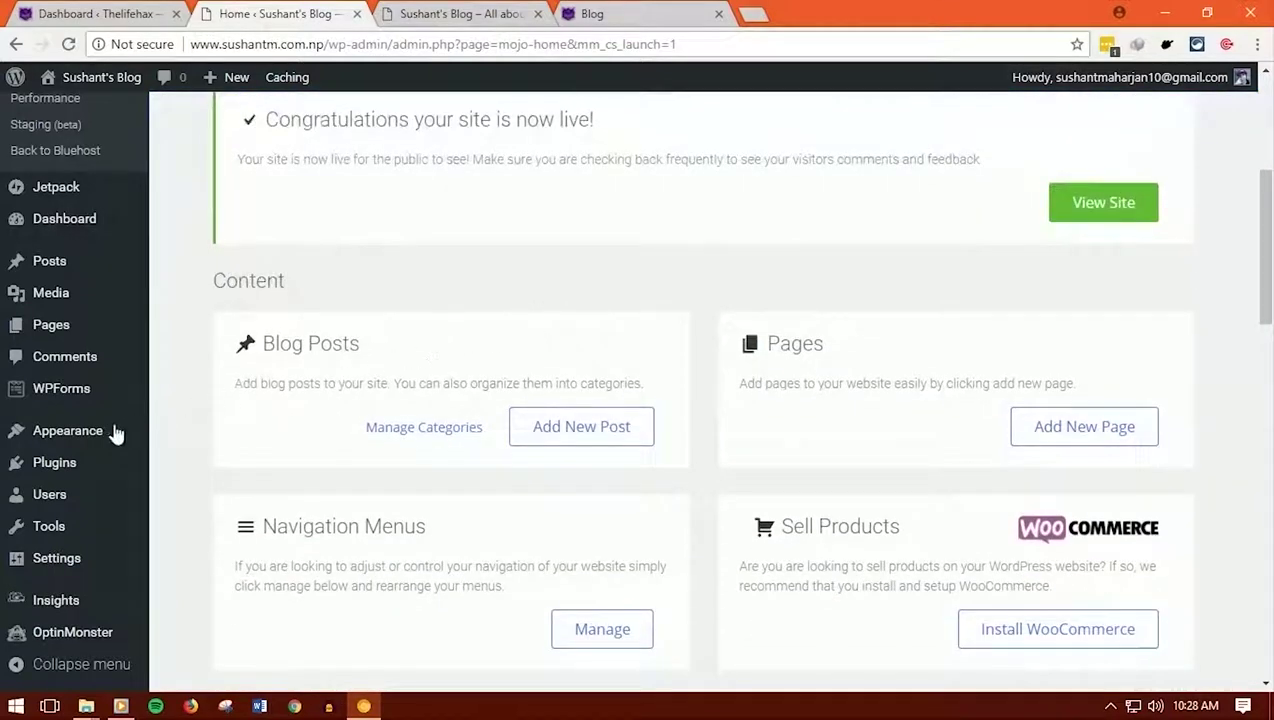
{"action": "mouse_move", "coordinate": [68, 440]}
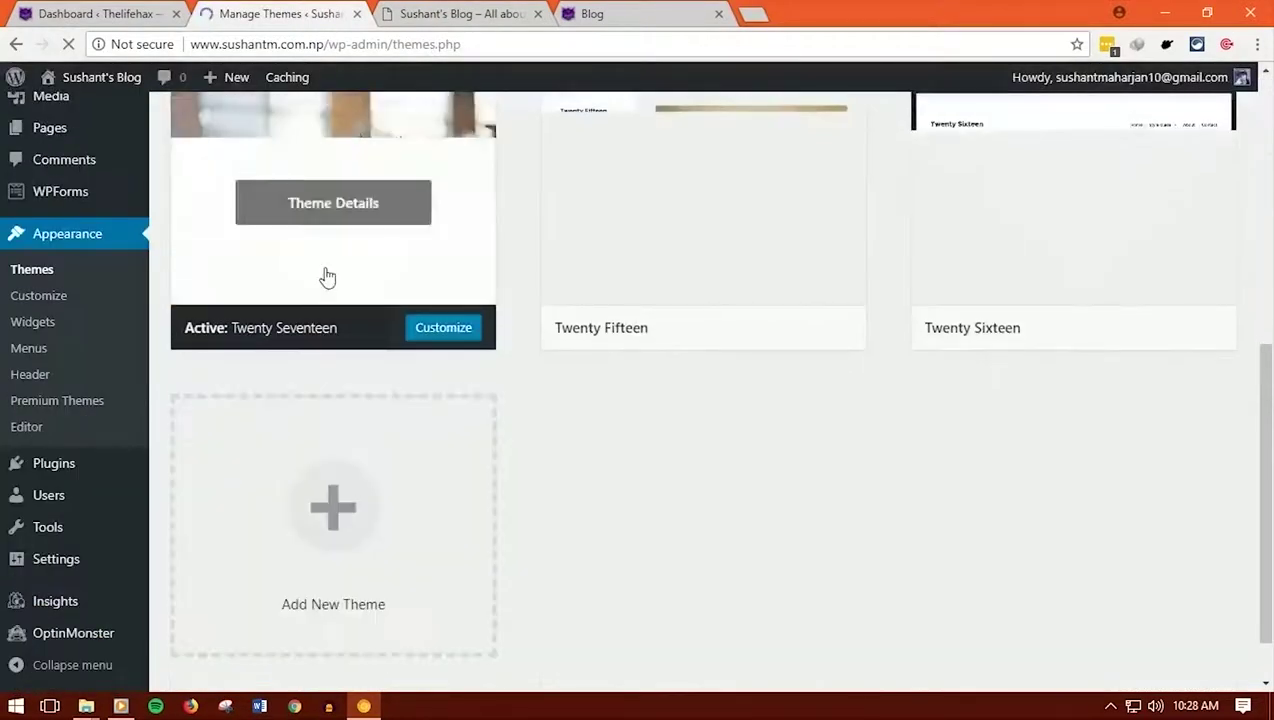
Scroll to the top of the Themes page showing Twenty Seventeen, Twenty Fifteen and Twenty Sixteen
{"action": "scroll", "coordinate": [340, 300], "scroll_direction": "up", "scroll_amount": 1}
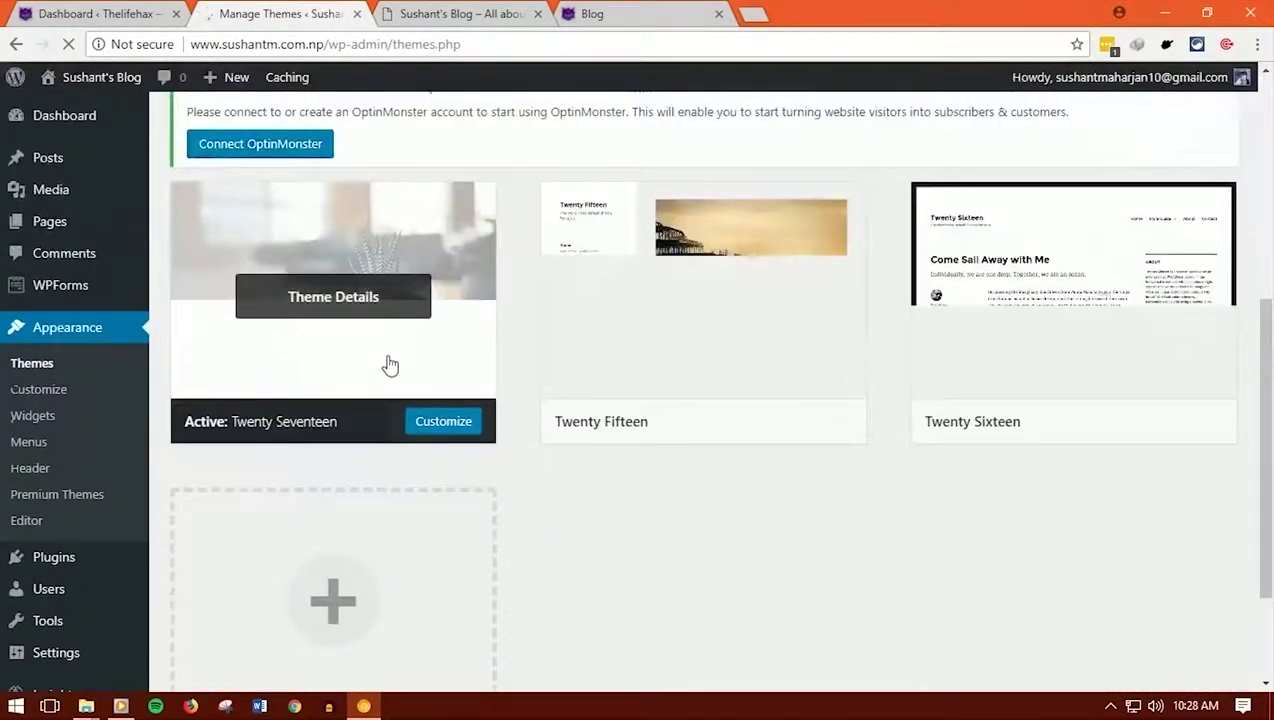
{"action": "scroll", "coordinate": [455, 390], "scroll_direction": "up", "scroll_amount": 3}
{"action": "scroll", "coordinate": [421, 429], "scroll_direction": "up", "scroll_amount": 2}
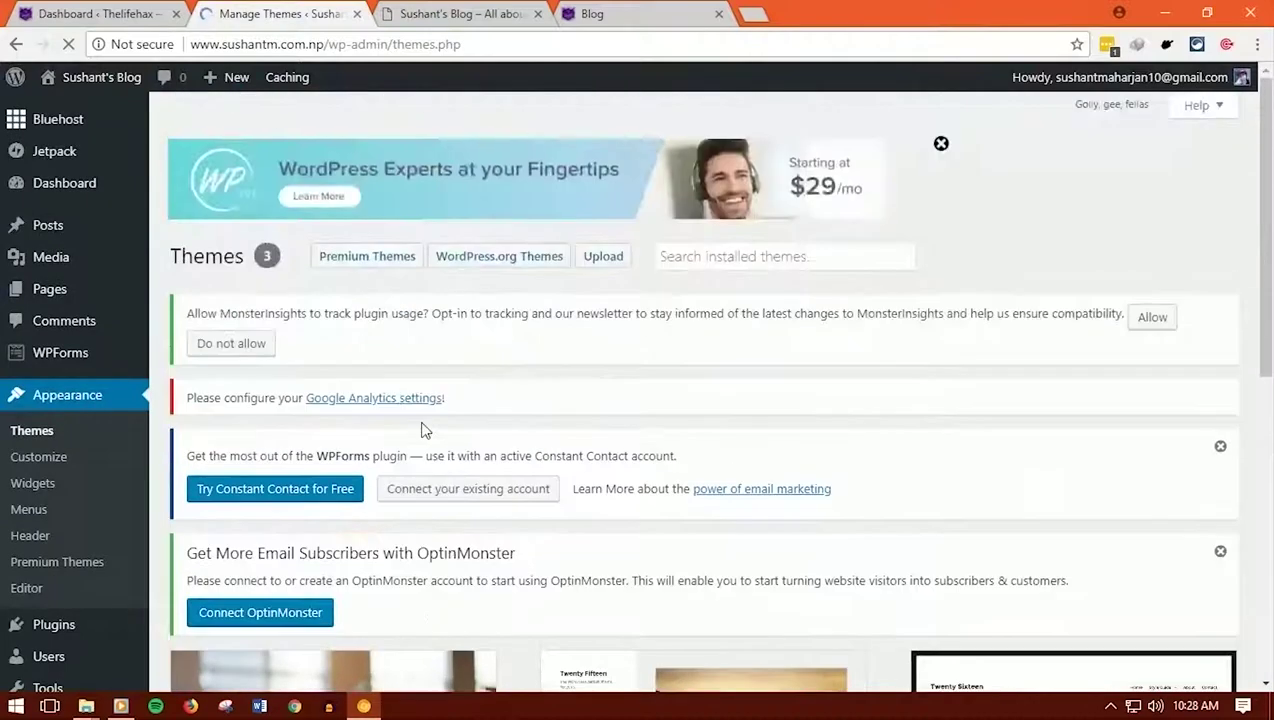
Browse the featured free themes such as AlbinoMouse, Yosemite Lite and Camaraderie
{"action": "left_click", "coordinate": [515, 262]}
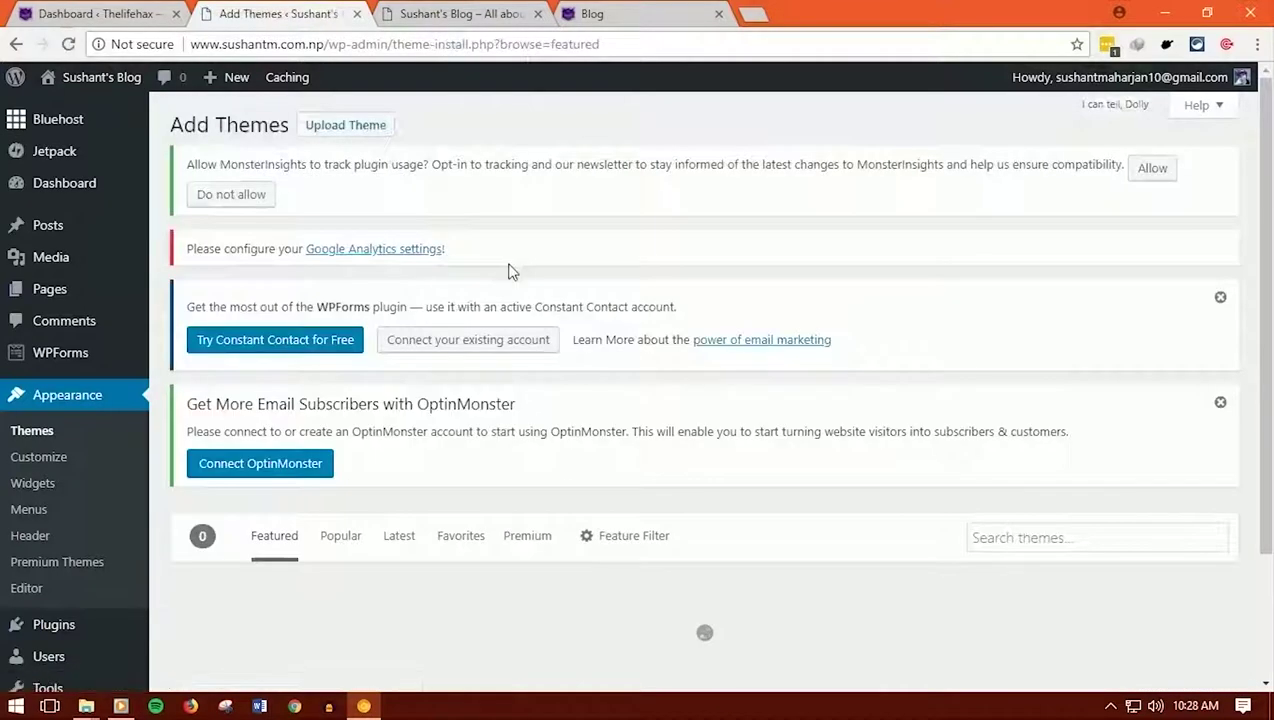
{"action": "scroll", "coordinate": [674, 361], "scroll_direction": "down", "scroll_amount": 3}
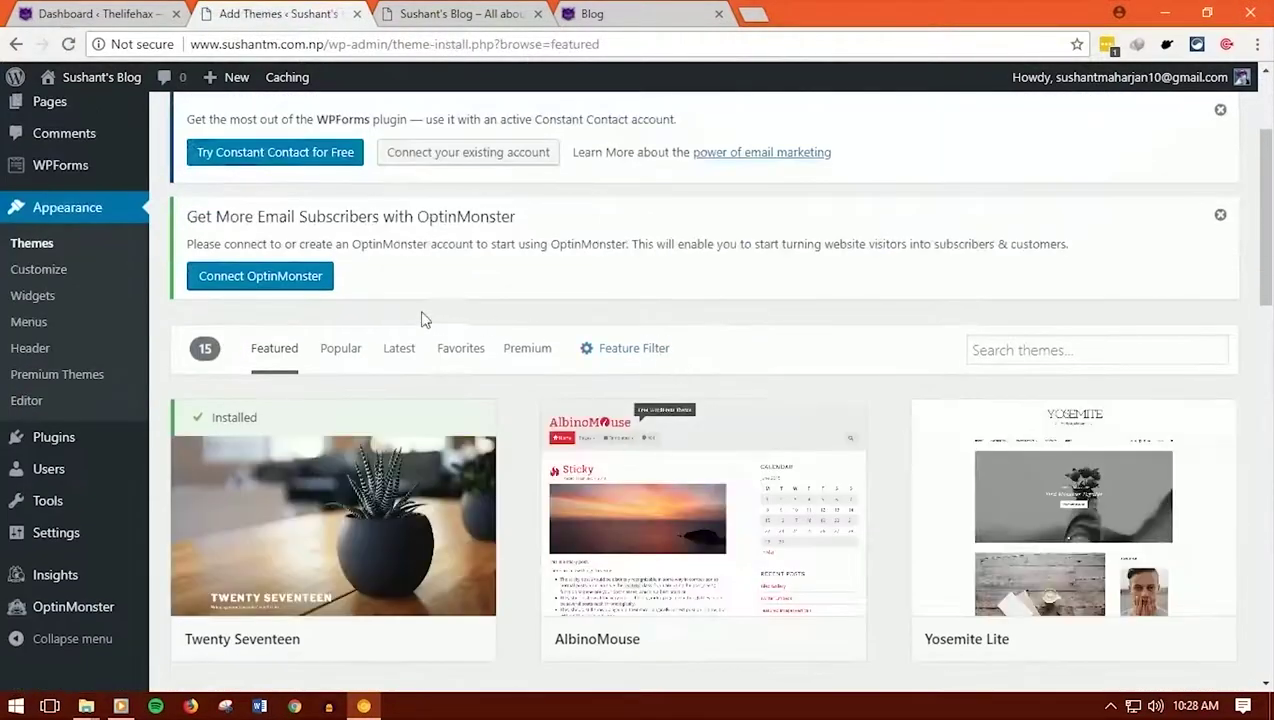
{"action": "scroll", "coordinate": [521, 404], "scroll_direction": "down", "scroll_amount": 3}
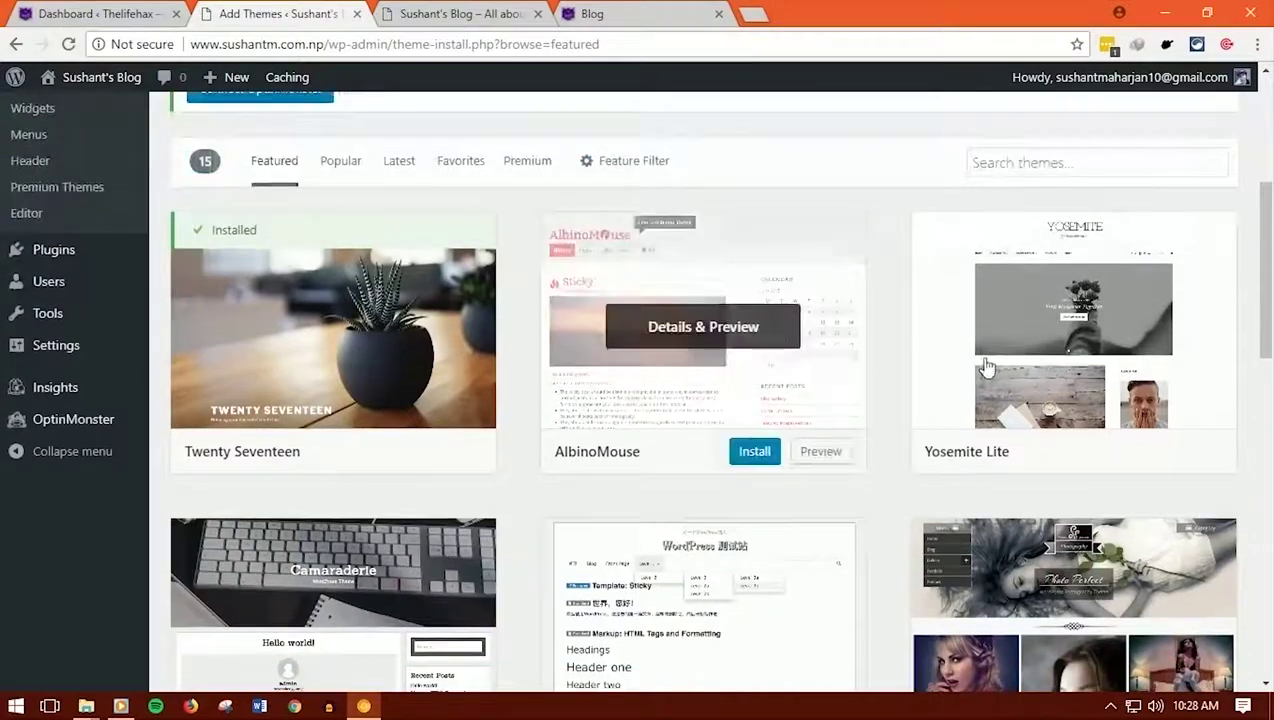
{"action": "scroll", "coordinate": [1050, 420], "scroll_direction": "down", "scroll_amount": 3}
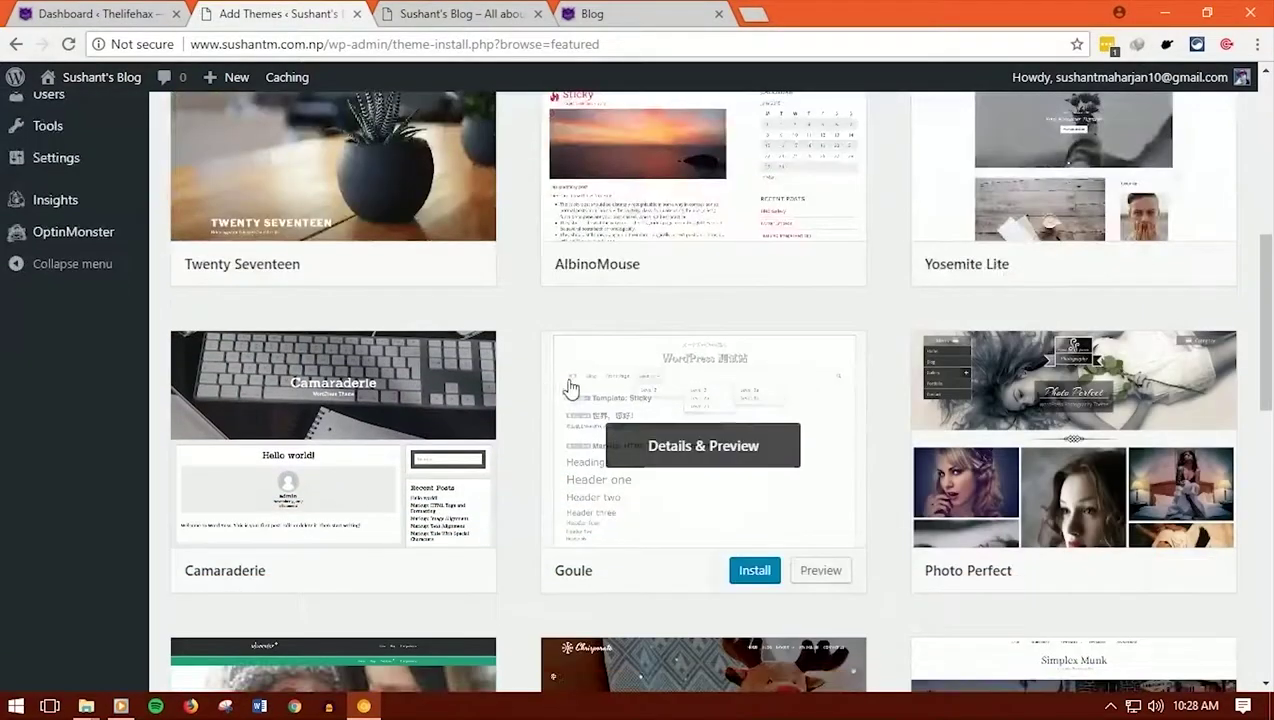
{"action": "scroll", "coordinate": [648, 373], "scroll_direction": "up", "scroll_amount": 5}
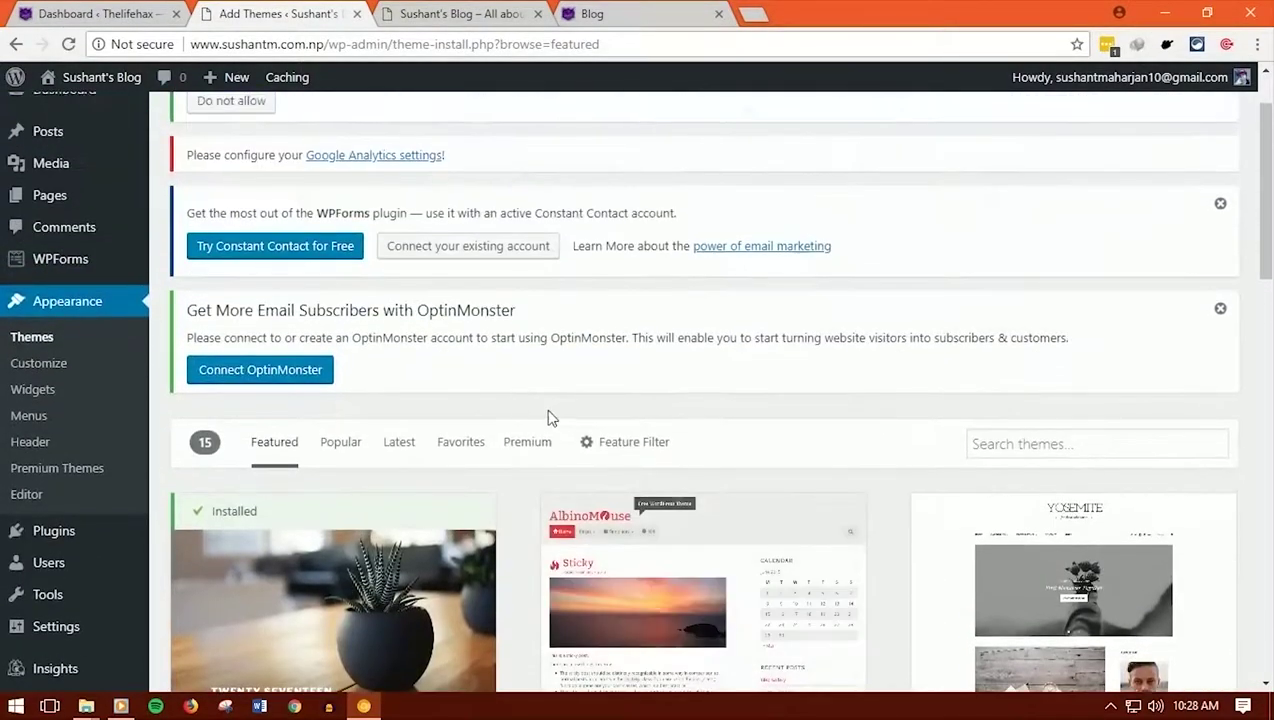
{"action": "scroll", "coordinate": [552, 418], "scroll_direction": "down", "scroll_amount": 1}
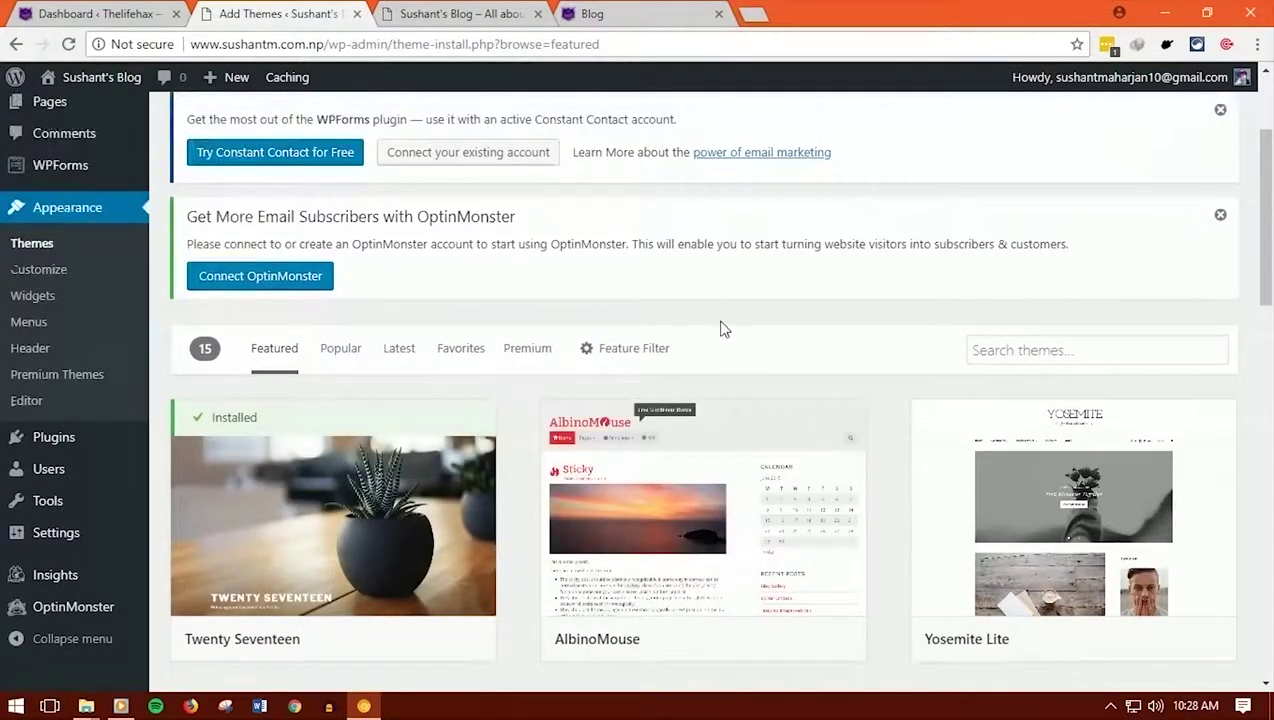
{"action": "scroll", "coordinate": [724, 329], "scroll_direction": "down", "scroll_amount": 10}
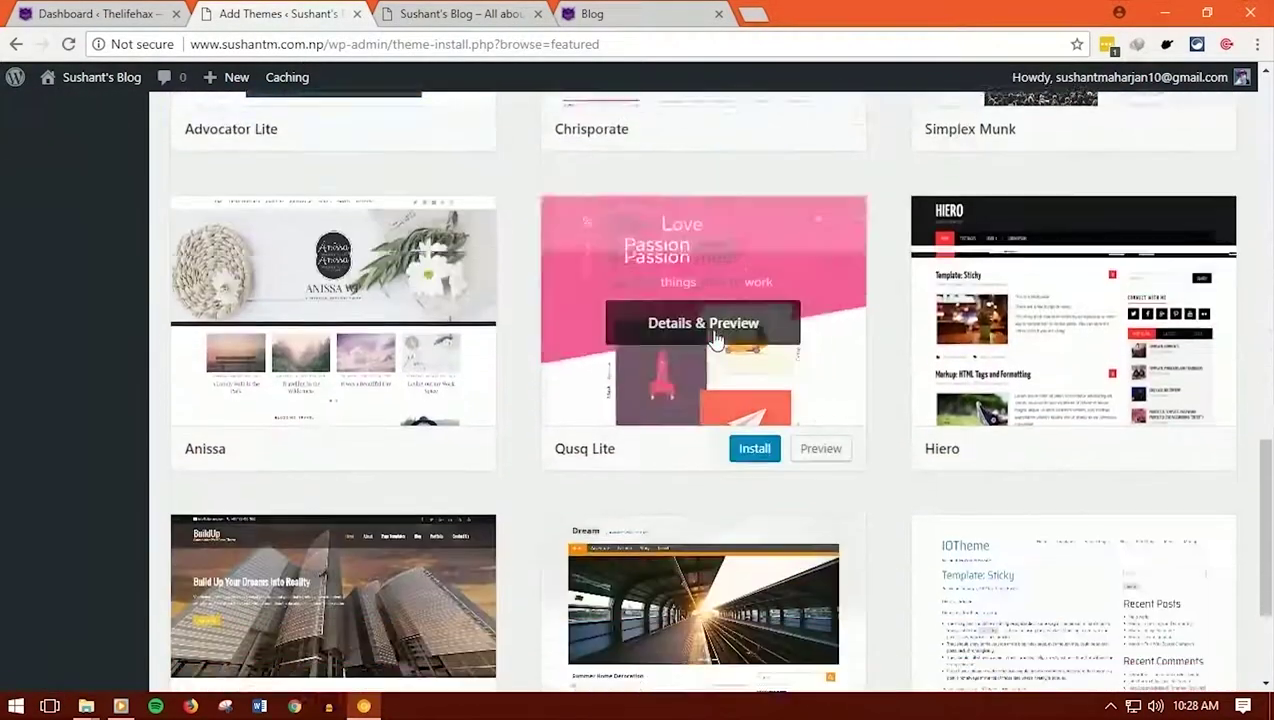
{"action": "scroll", "coordinate": [714, 342], "scroll_direction": "down", "scroll_amount": 2}
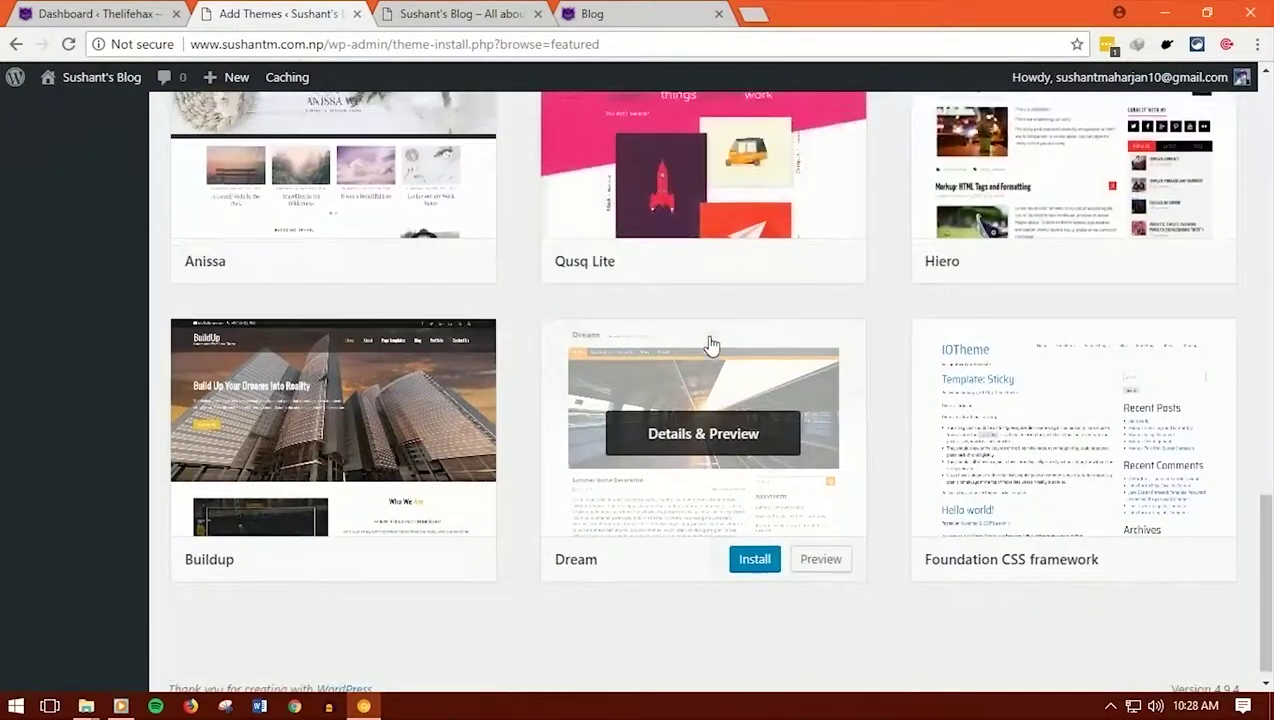
{"action": "scroll", "coordinate": [711, 344], "scroll_direction": "up", "scroll_amount": 8}
Scroll through the Thelifehax site for comparison, then return to the new site's tab
{"action": "left_click", "coordinate": [655, 13]}
{"action": "scroll", "coordinate": [660, 320], "scroll_direction": "down", "scroll_amount": 2}
{"action": "scroll", "coordinate": [660, 330], "scroll_direction": "down", "scroll_amount": 17}
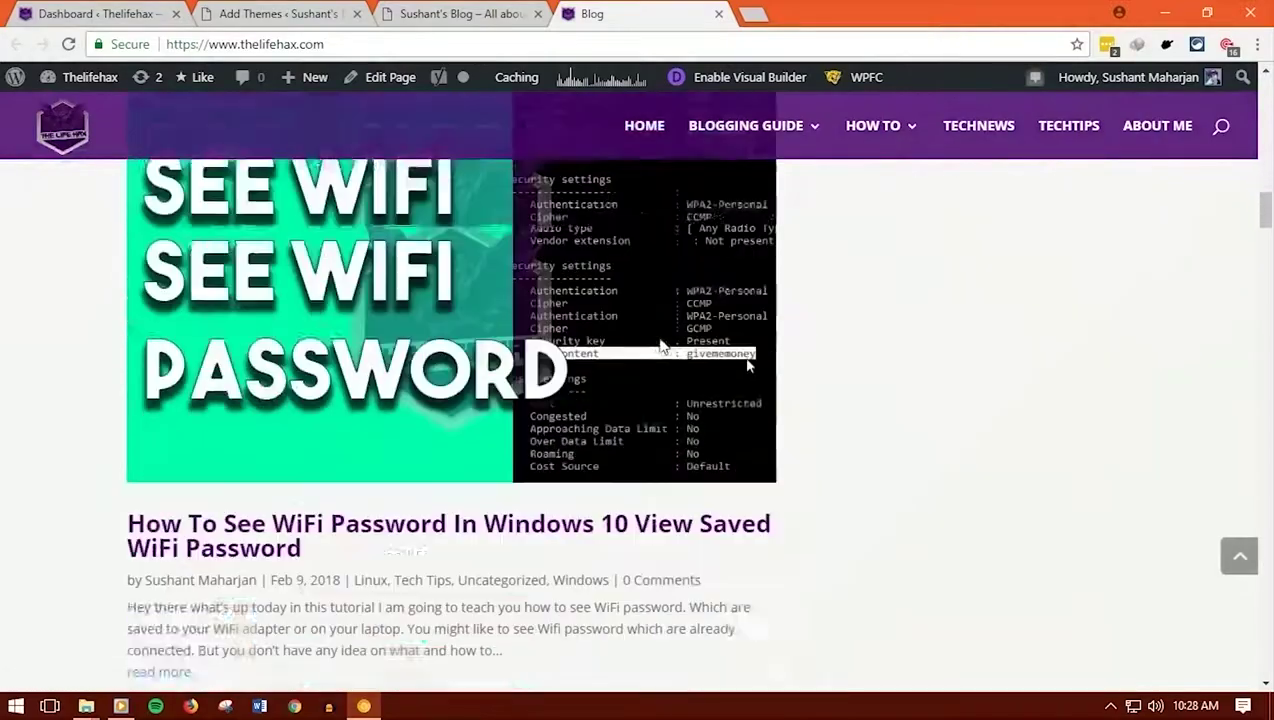
{"action": "scroll", "coordinate": [580, 315], "scroll_direction": "down", "scroll_amount": 5}
{"action": "scroll", "coordinate": [472, 202], "scroll_direction": "up", "scroll_amount": 6}
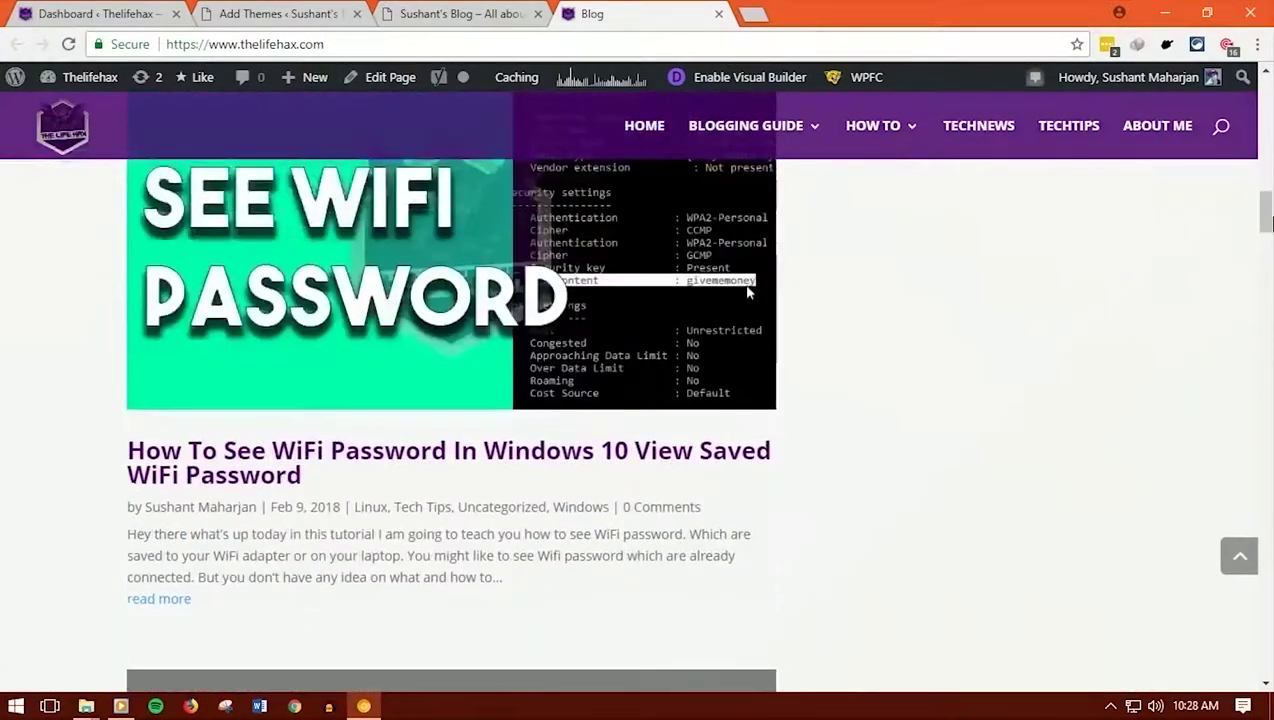
{"action": "scroll", "coordinate": [748, 291], "scroll_direction": "up", "scroll_amount": 18}
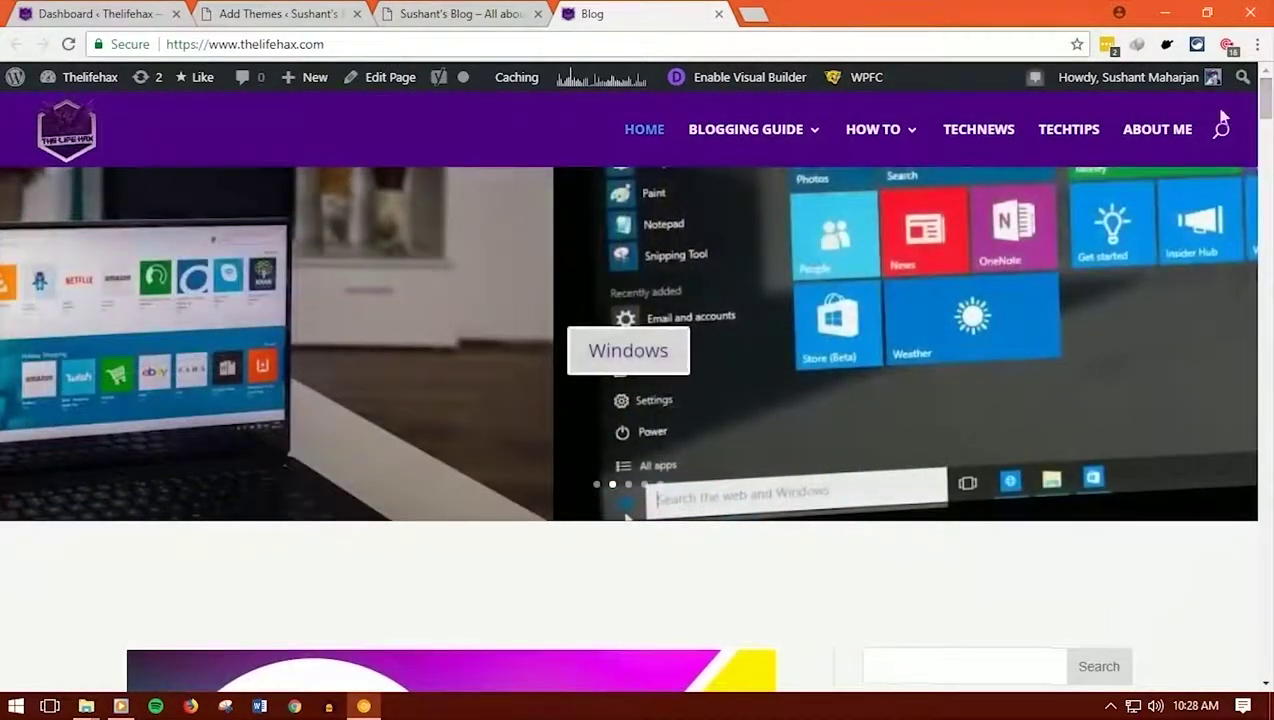
{"action": "left_click", "coordinate": [447, 10]}
Scroll through the Featured themes grid in the free theme directory
{"action": "left_click", "coordinate": [340, 14]}
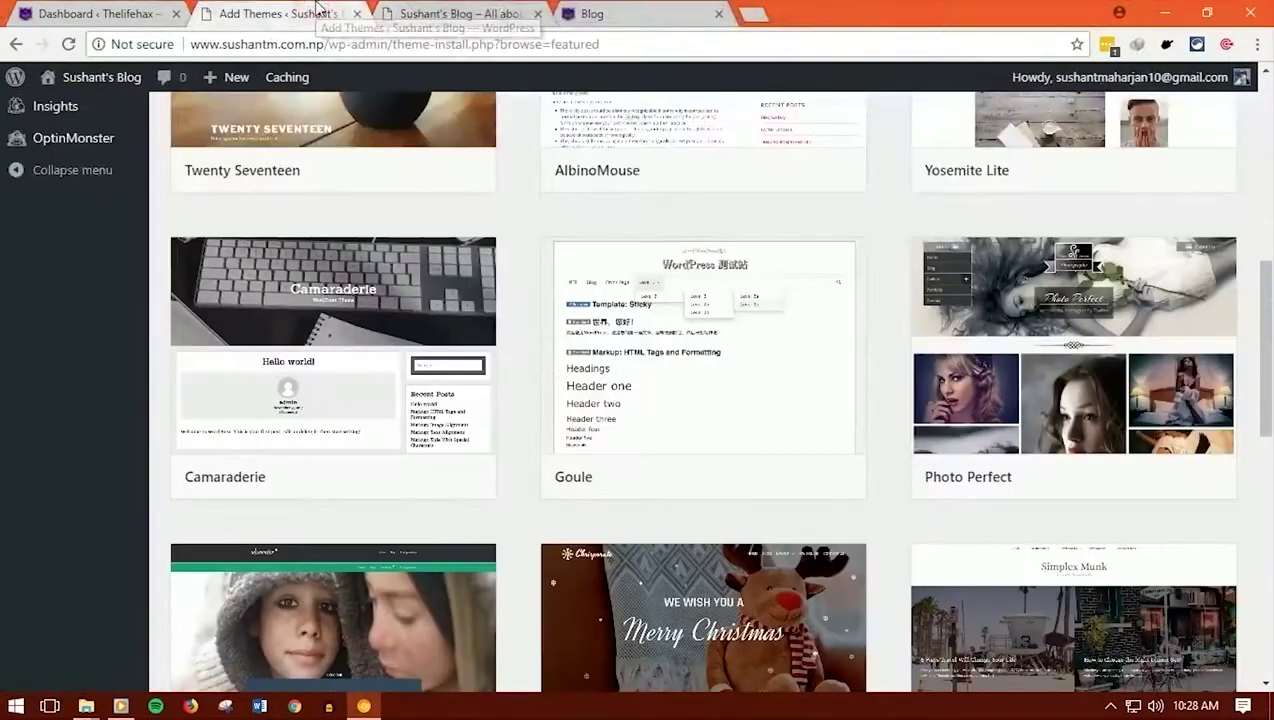
{"action": "mouse_move", "coordinate": [436, 128]}
{"action": "scroll", "coordinate": [586, 247], "scroll_direction": "down", "scroll_amount": 9}
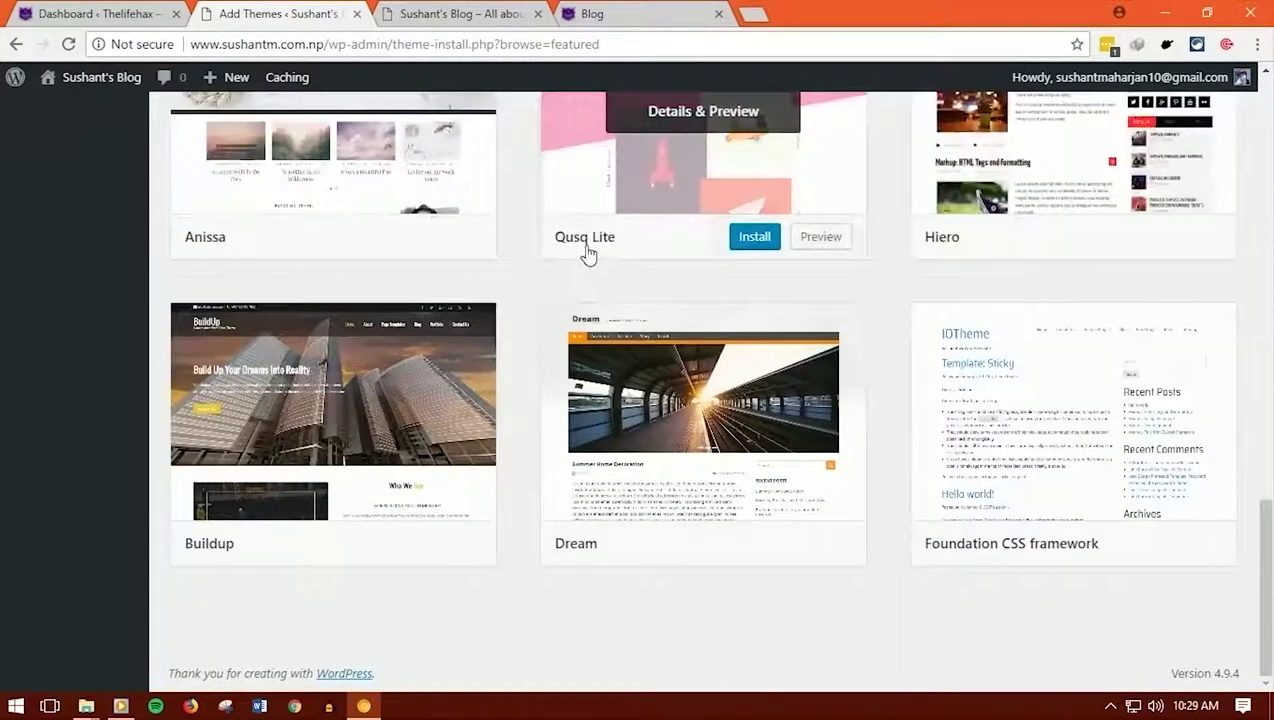
{"action": "scroll", "coordinate": [588, 247], "scroll_direction": "up", "scroll_amount": 10}
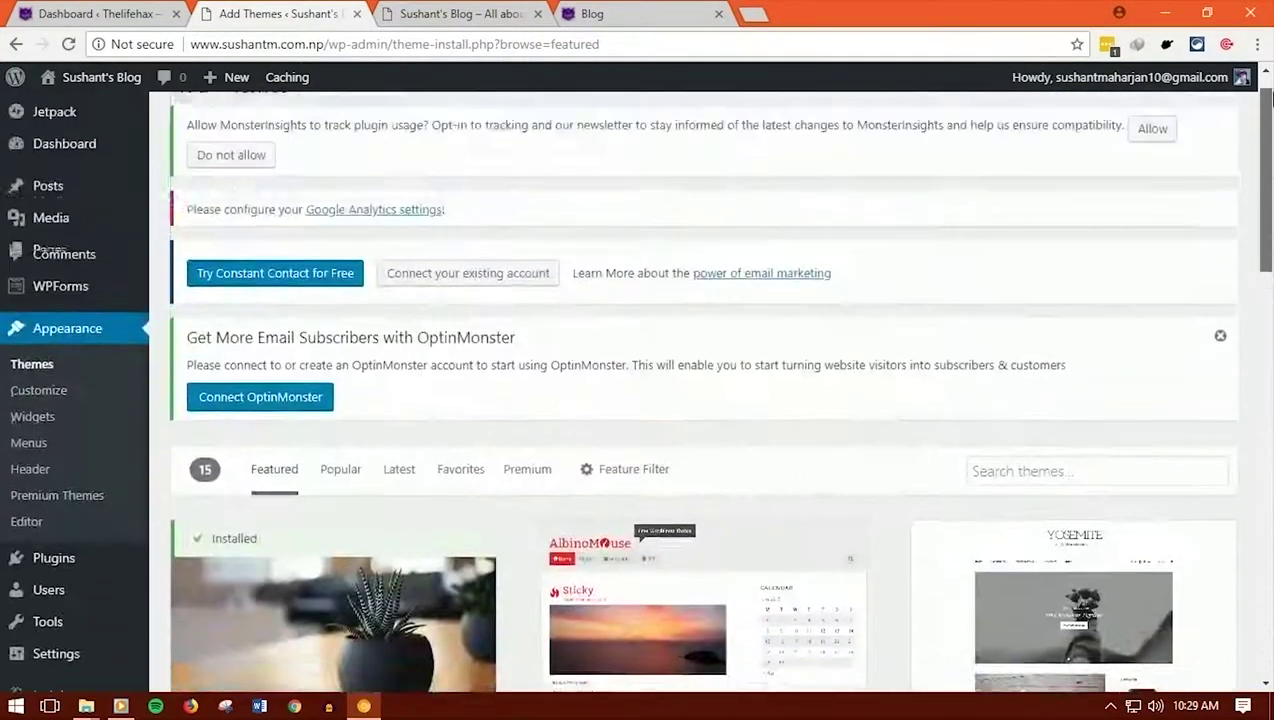
{"action": "scroll", "coordinate": [890, 307], "scroll_direction": "down", "scroll_amount": 6}
{"action": "scroll", "coordinate": [887, 302], "scroll_direction": "up", "scroll_amount": 5}
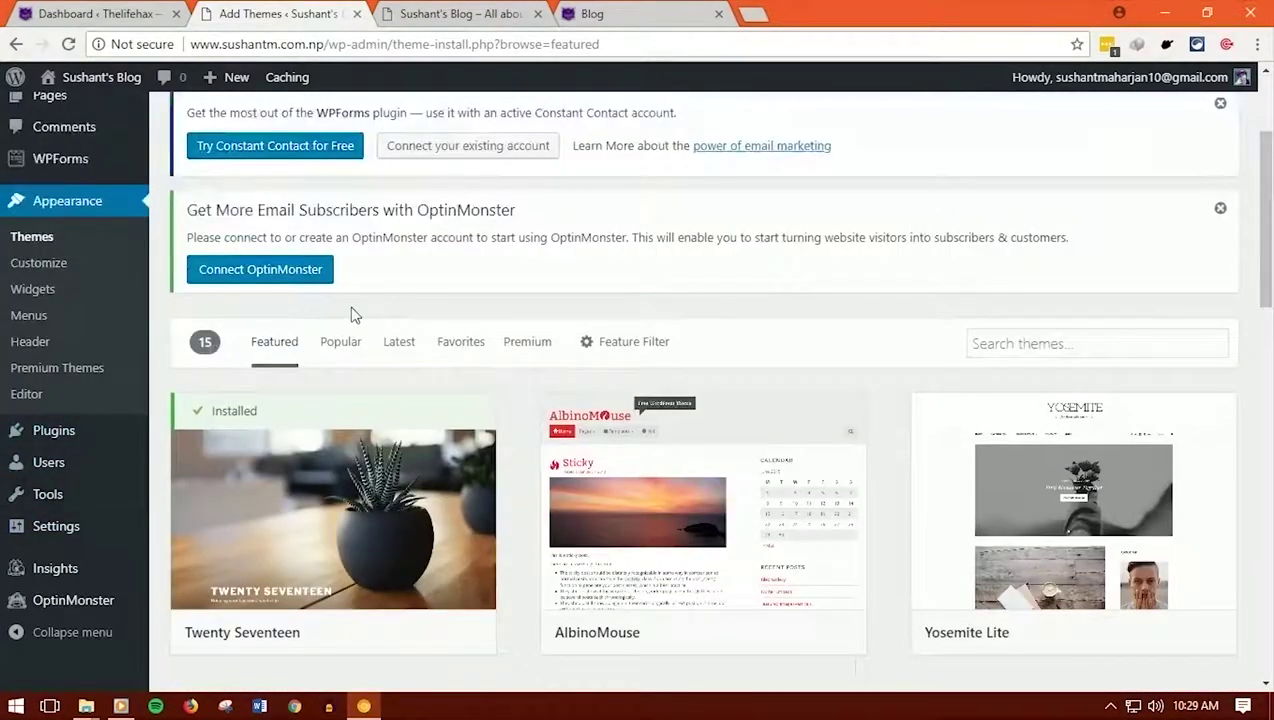
{"action": "scroll", "coordinate": [352, 314], "scroll_direction": "up", "scroll_amount": 2}
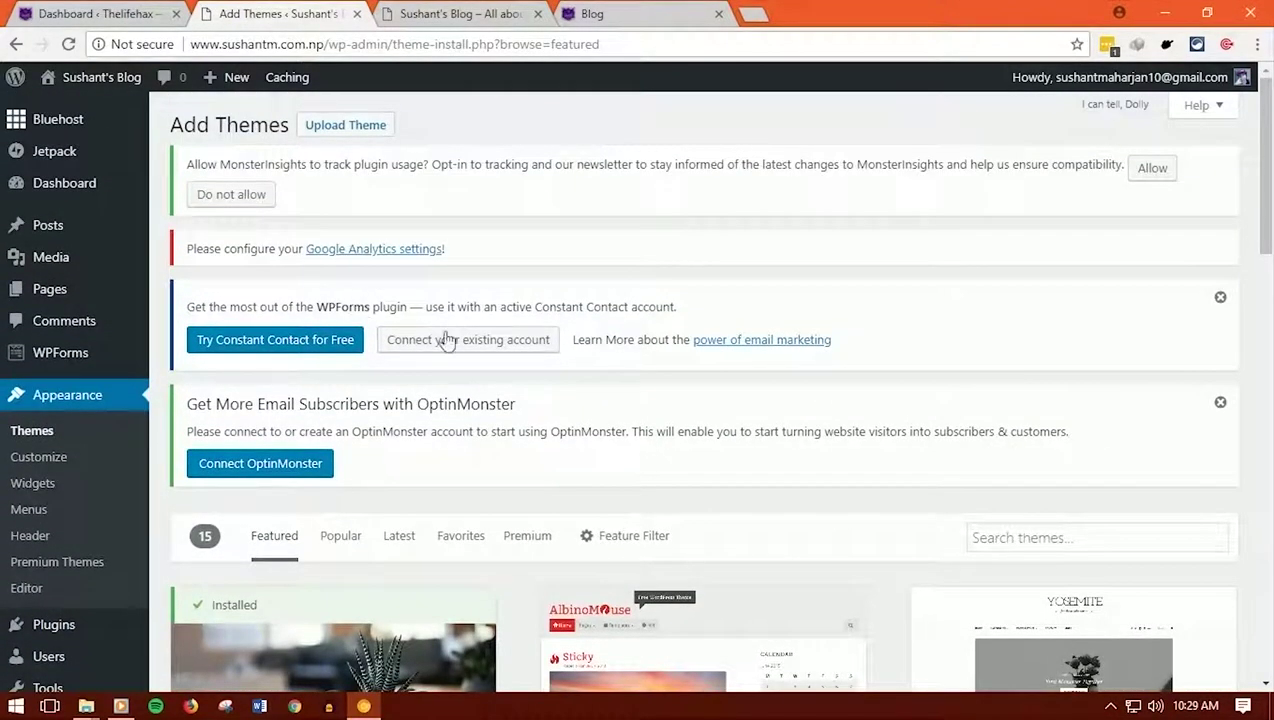
{"action": "scroll", "coordinate": [853, 415], "scroll_direction": "down", "scroll_amount": 2}
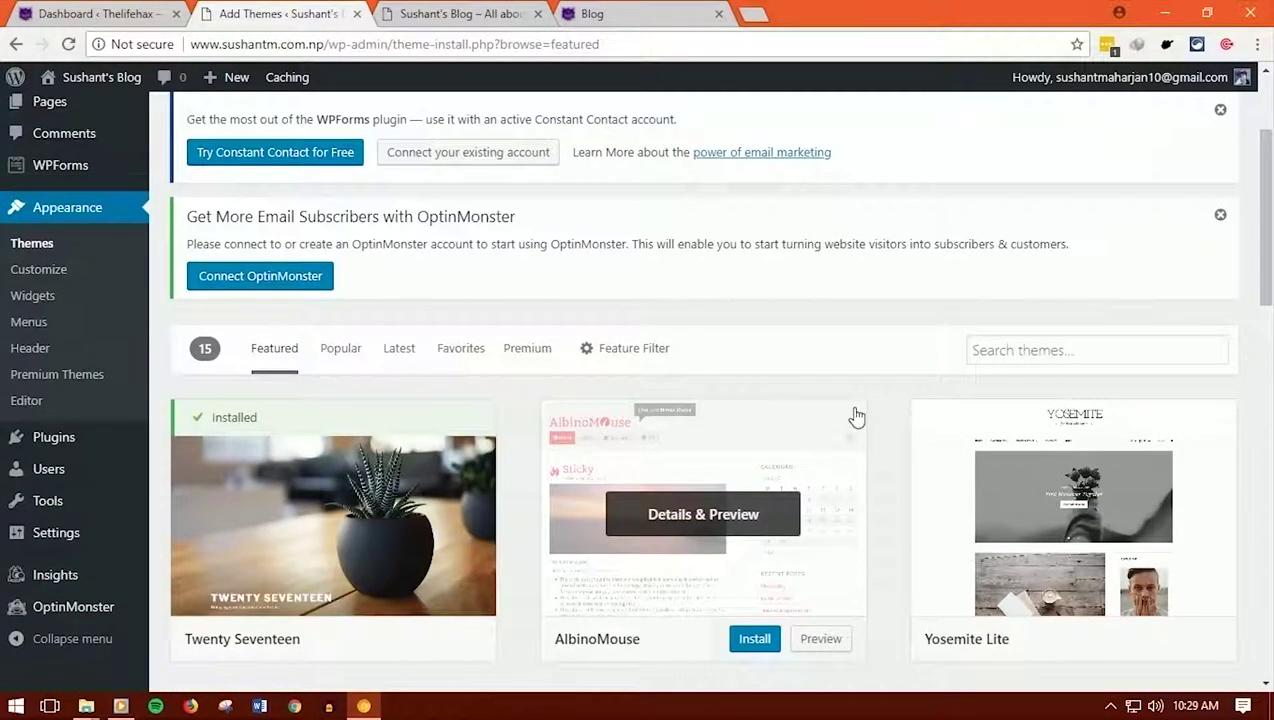
{"action": "scroll", "coordinate": [853, 415], "scroll_direction": "down", "scroll_amount": 2}
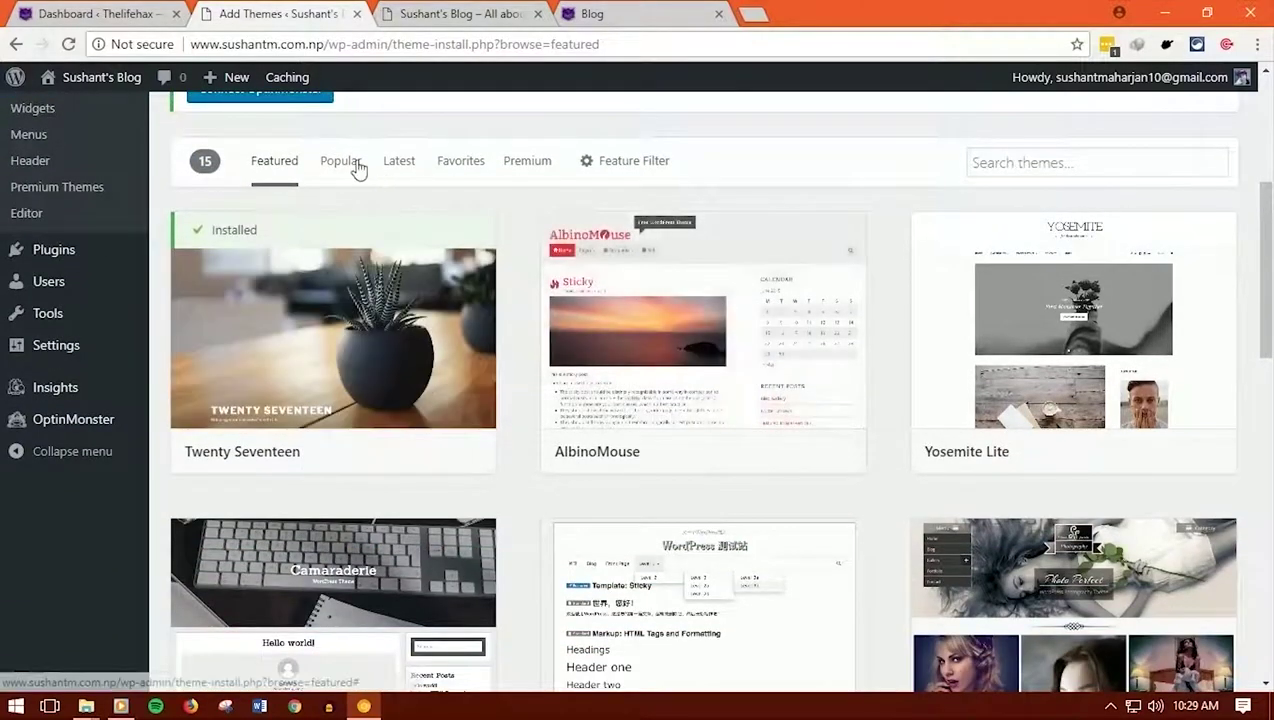
List the 200 Popular themes and browse Hestia, OceanWP, Sydney, Ashe and Storefront
{"action": "left_click", "coordinate": [341, 163]}
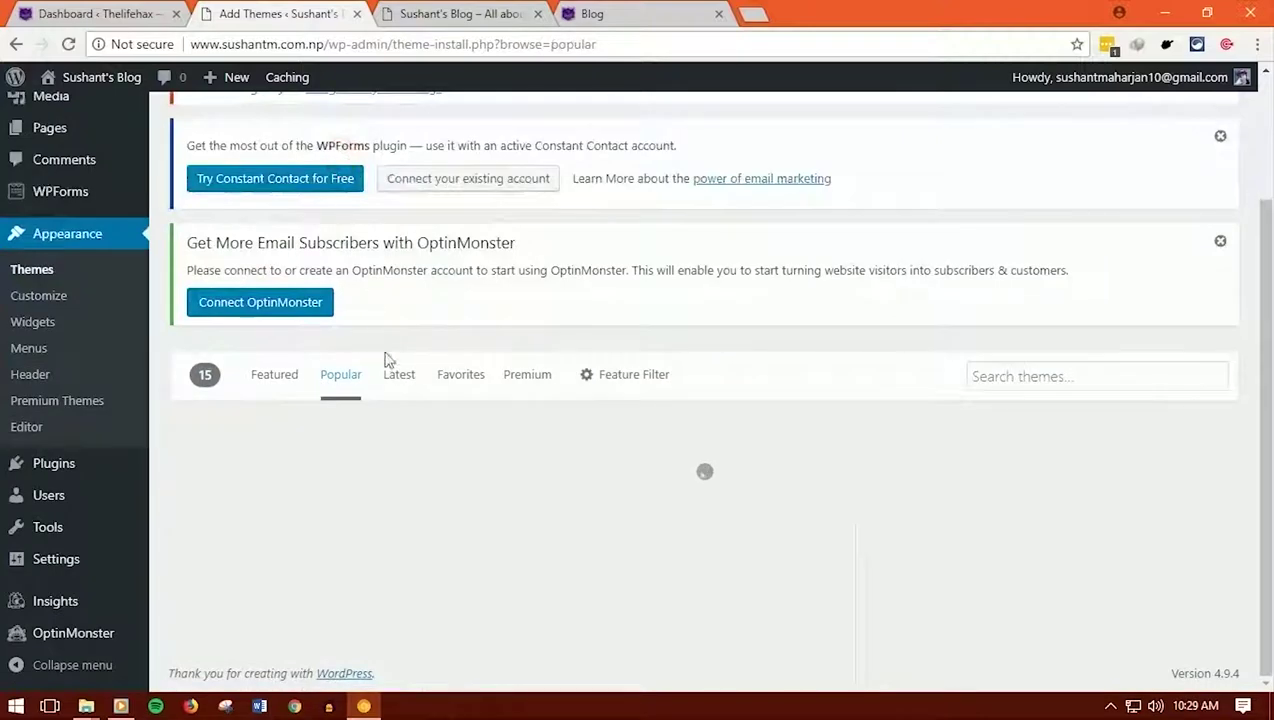
{"action": "scroll", "coordinate": [603, 415], "scroll_direction": "down", "scroll_amount": 3}
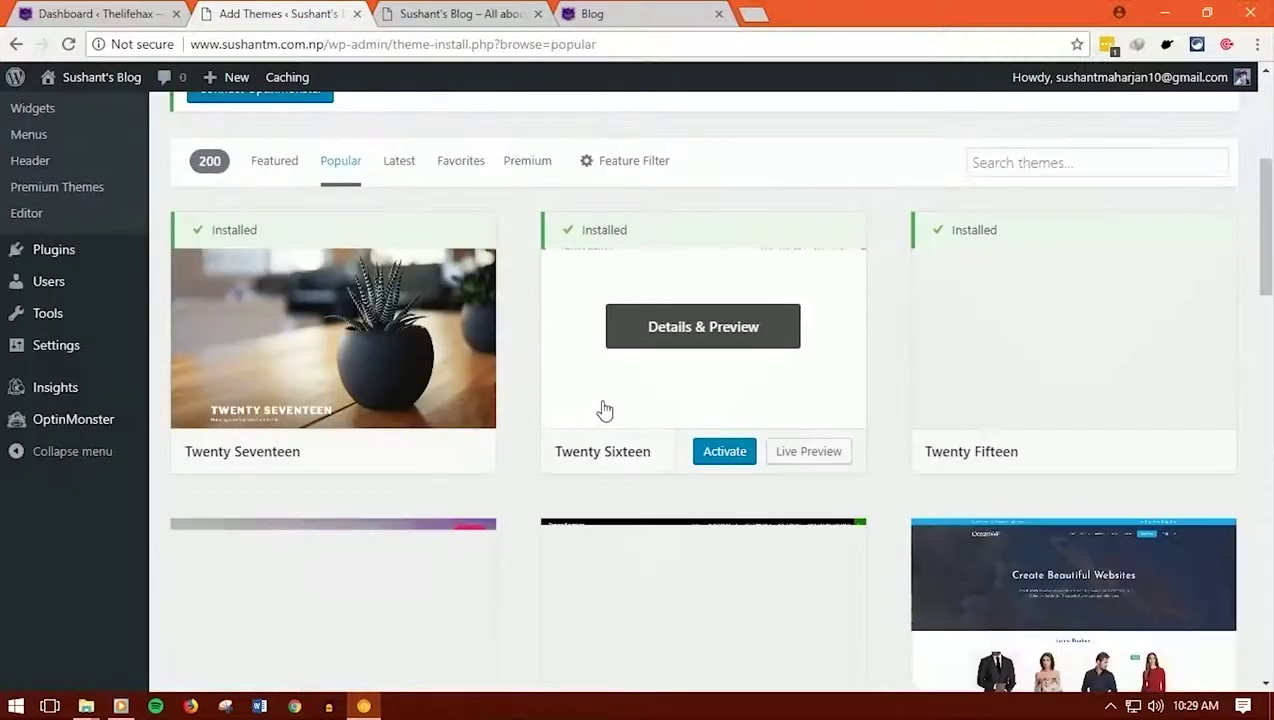
{"action": "scroll", "coordinate": [996, 400], "scroll_direction": "down", "scroll_amount": 1}
{"action": "scroll", "coordinate": [996, 400], "scroll_direction": "down", "scroll_amount": 5}
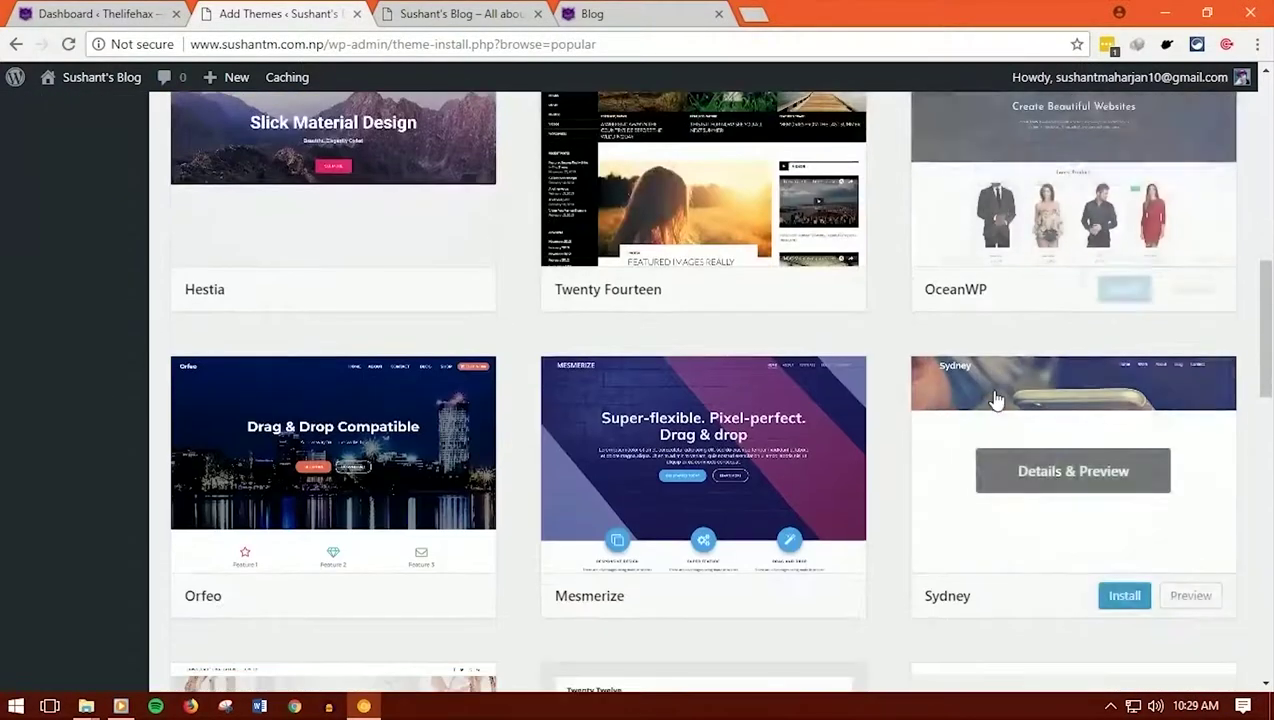
{"action": "scroll", "coordinate": [996, 400], "scroll_direction": "down", "scroll_amount": 3}
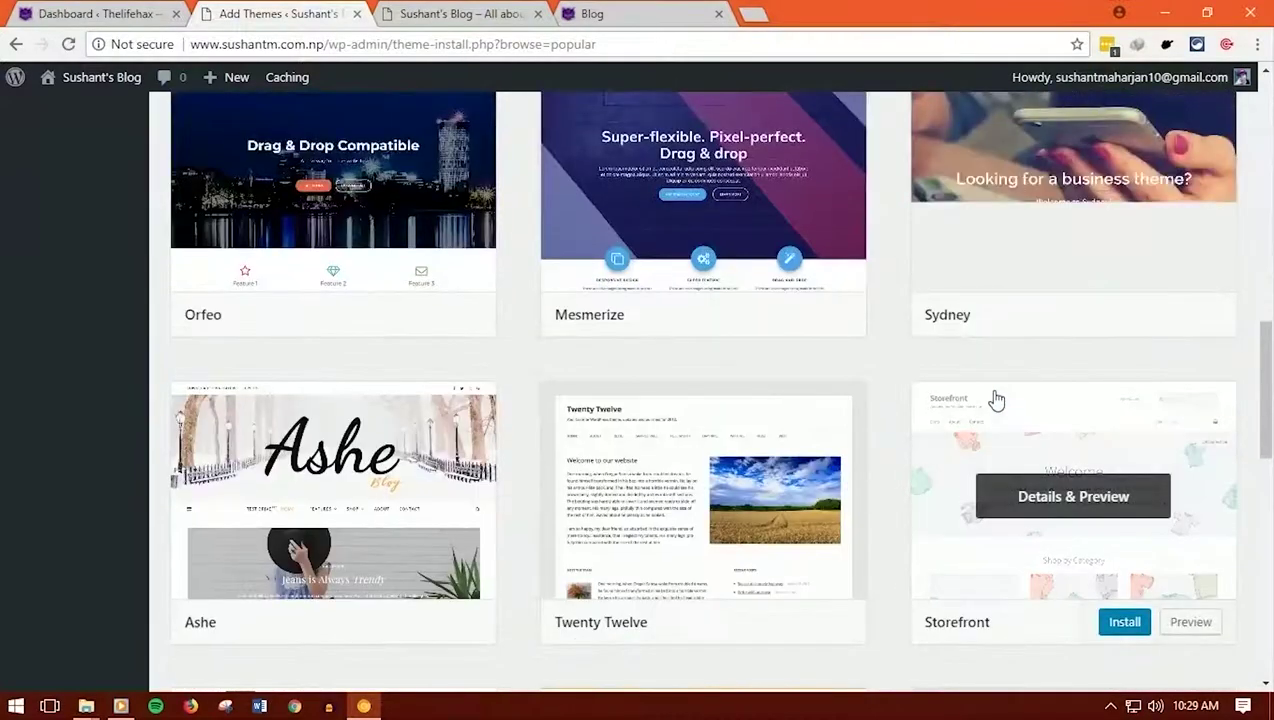
{"action": "scroll", "coordinate": [995, 398], "scroll_direction": "down", "scroll_amount": 3}
{"action": "scroll", "coordinate": [535, 318], "scroll_direction": "up", "scroll_amount": 15}
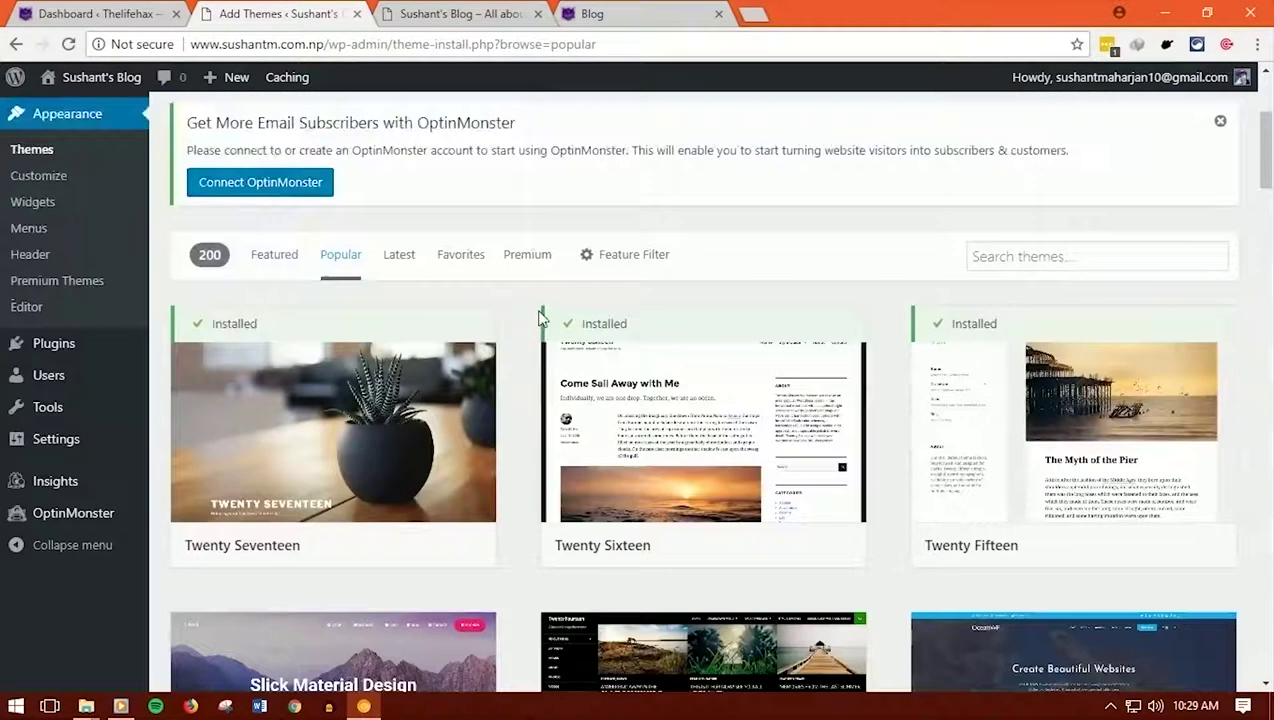
Look over the Divi Theme Options page on the Thelifehax dashboard
{"action": "left_click", "coordinate": [183, 8]}
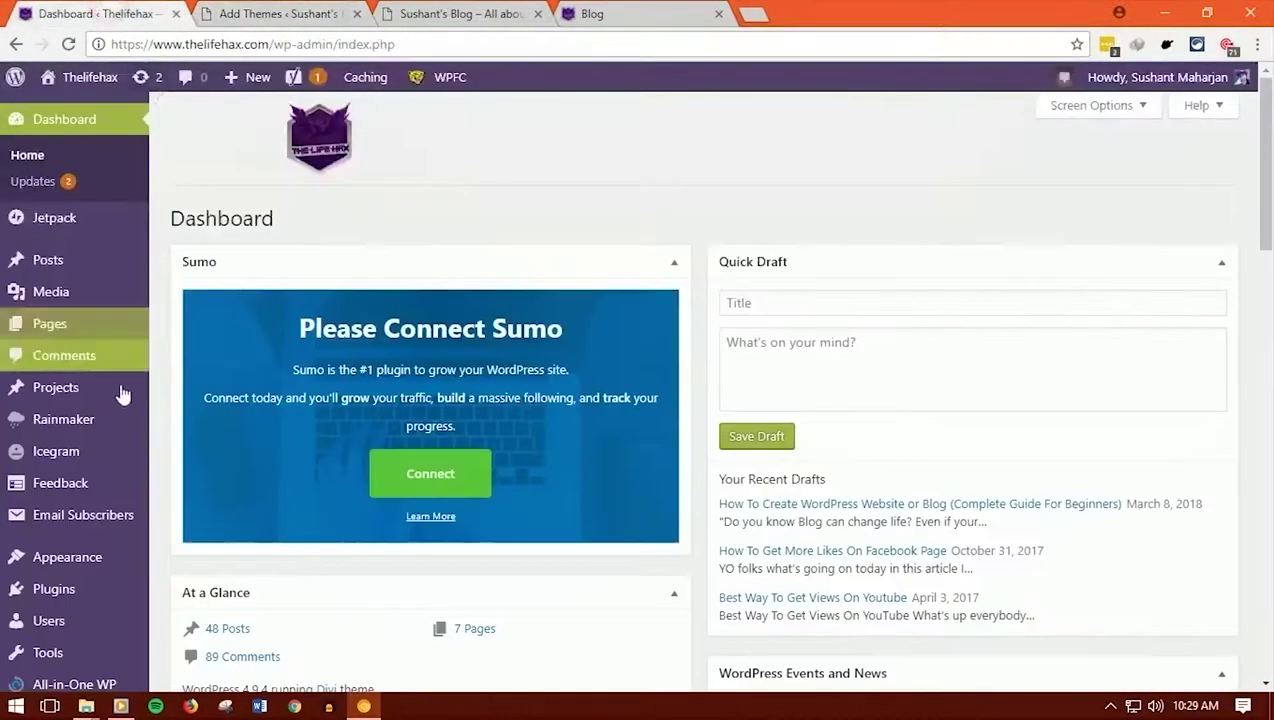
{"action": "scroll", "coordinate": [60, 400], "scroll_direction": "down", "scroll_amount": 4}
{"action": "mouse_move", "coordinate": [97, 607]}
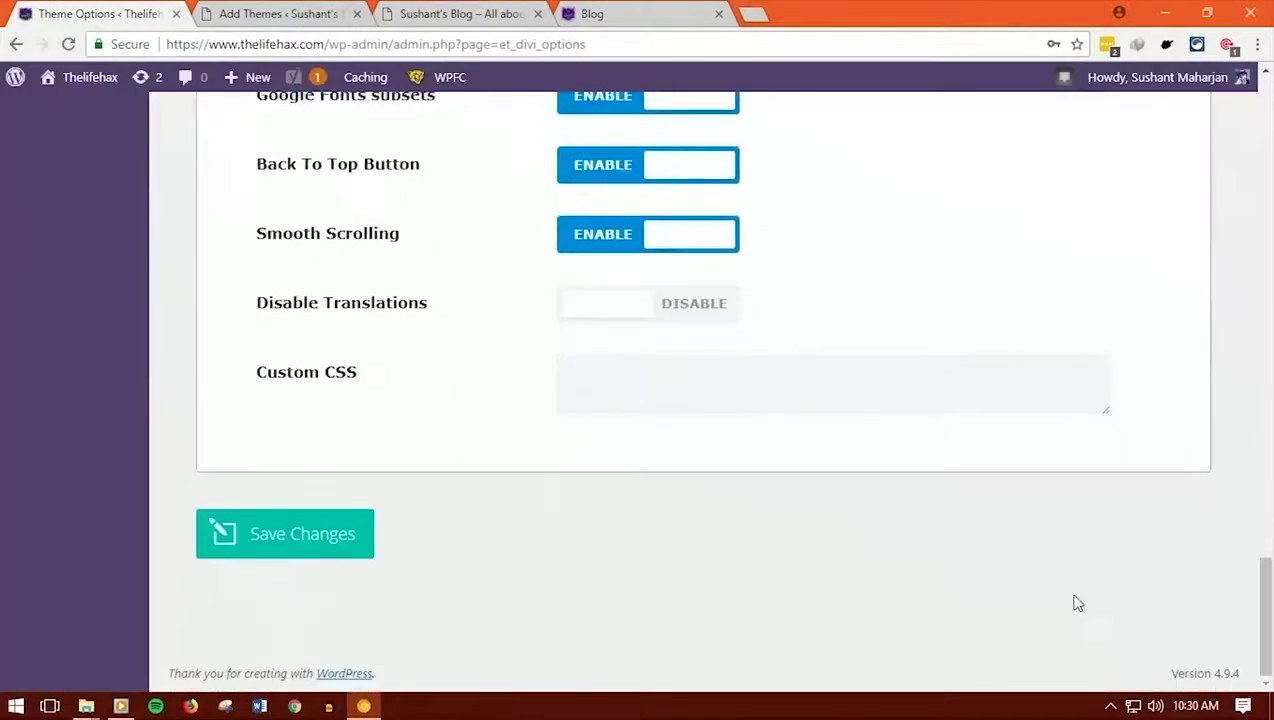
{"action": "left_click_drag", "start_coordinate": [1264, 612], "coordinate": [1262, 222]}
{"action": "scroll", "coordinate": [105, 389], "scroll_direction": "up", "scroll_amount": 5}
{"action": "scroll", "coordinate": [105, 389], "scroll_direction": "down", "scroll_amount": 3}
View Thelifehax's live homepage, scrolling past its Tech TIPS and Linux slider and back up
{"action": "left_click", "coordinate": [330, 10]}
{"action": "left_click", "coordinate": [445, 13]}
{"action": "left_click", "coordinate": [640, 10]}
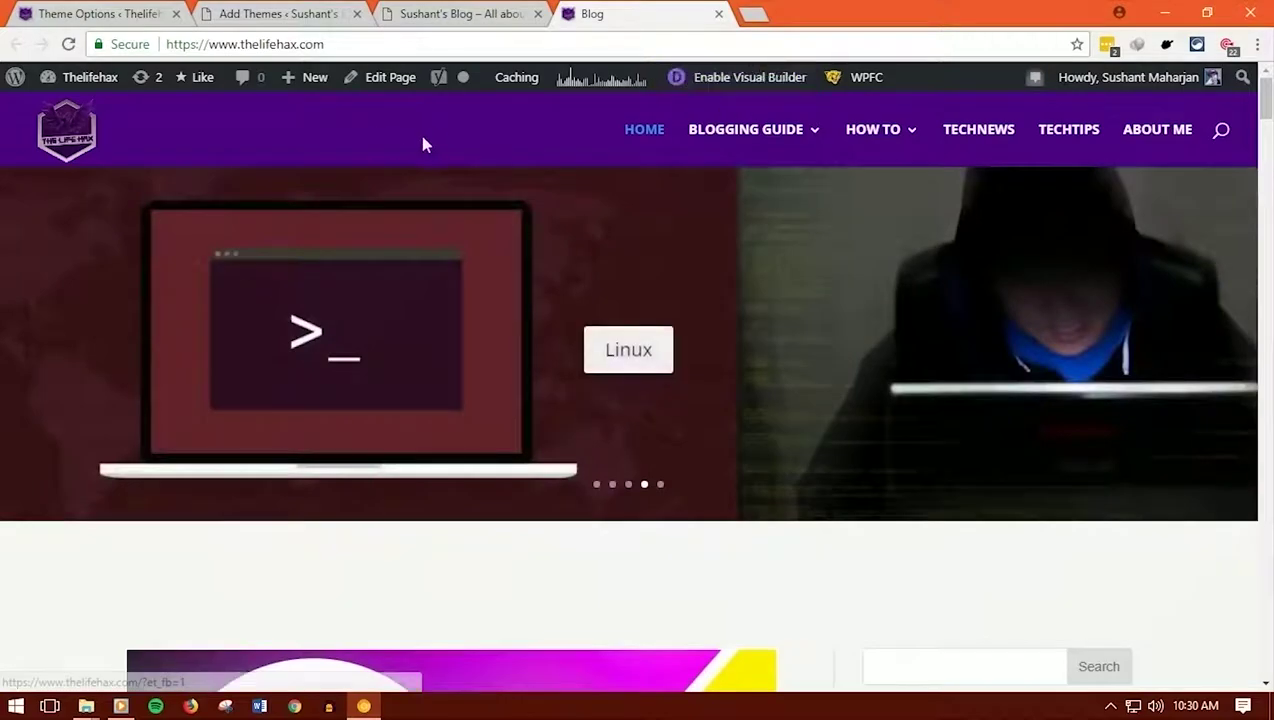
{"action": "scroll", "coordinate": [883, 550], "scroll_direction": "down", "scroll_amount": 6}
{"action": "scroll", "coordinate": [940, 537], "scroll_direction": "down", "scroll_amount": 3}
{"action": "left_click_drag", "start_coordinate": [1265, 168], "coordinate": [1266, 660]}
{"action": "left_click", "coordinate": [1240, 556]}
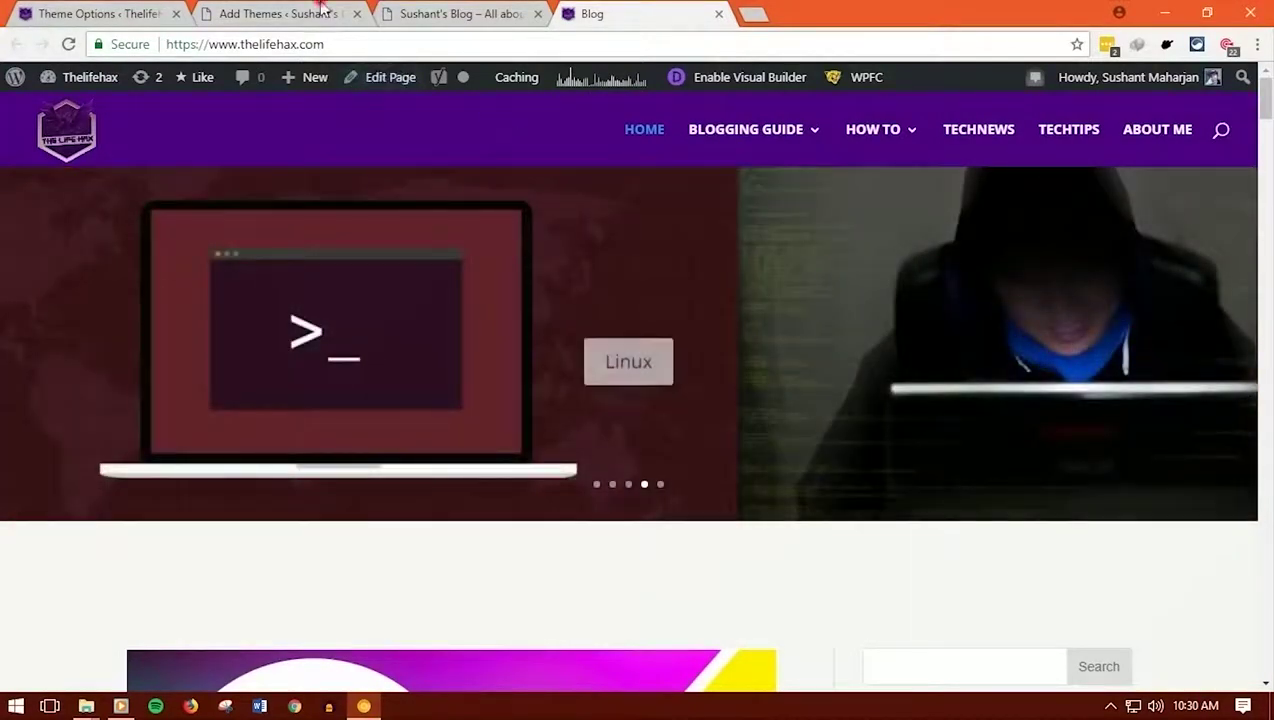
Go back to the Add Themes tab and browse the 200 popular free themes, ending at the top
{"action": "left_click", "coordinate": [320, 13]}
{"action": "scroll", "coordinate": [513, 455], "scroll_direction": "down", "scroll_amount": 4}
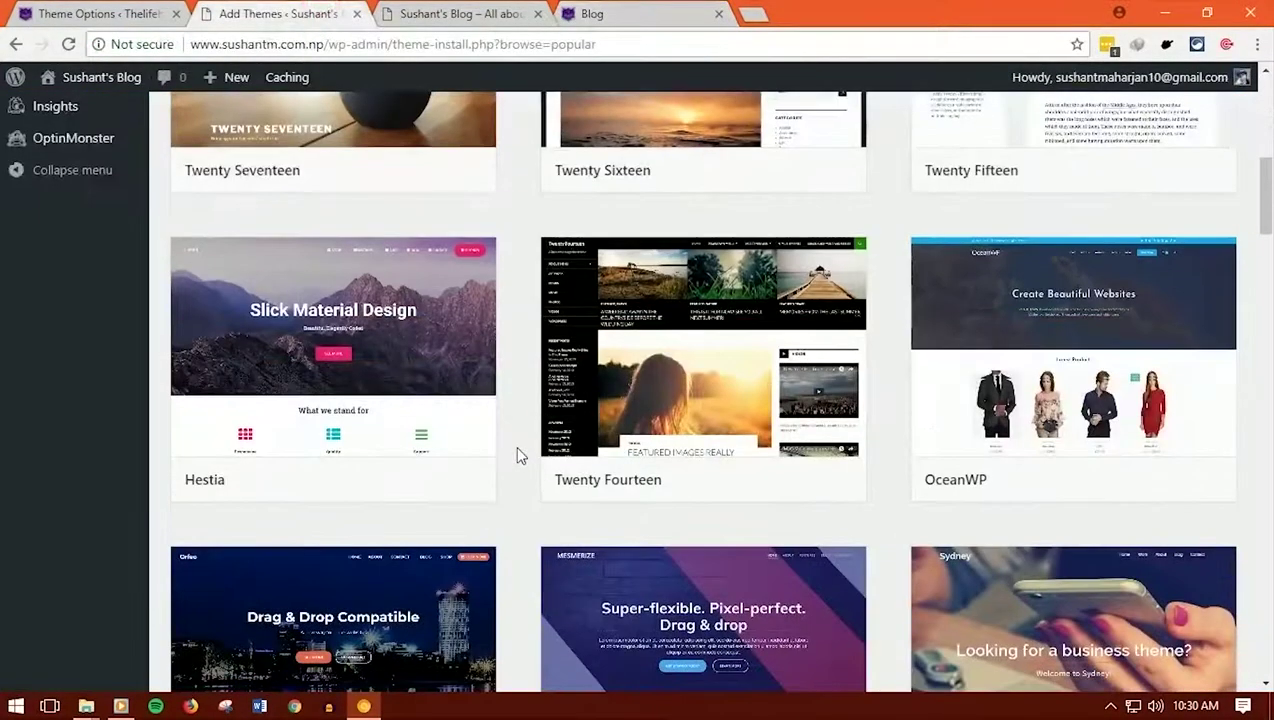
{"action": "scroll", "coordinate": [517, 450], "scroll_direction": "down", "scroll_amount": 2}
{"action": "scroll", "coordinate": [517, 450], "scroll_direction": "up", "scroll_amount": 2}
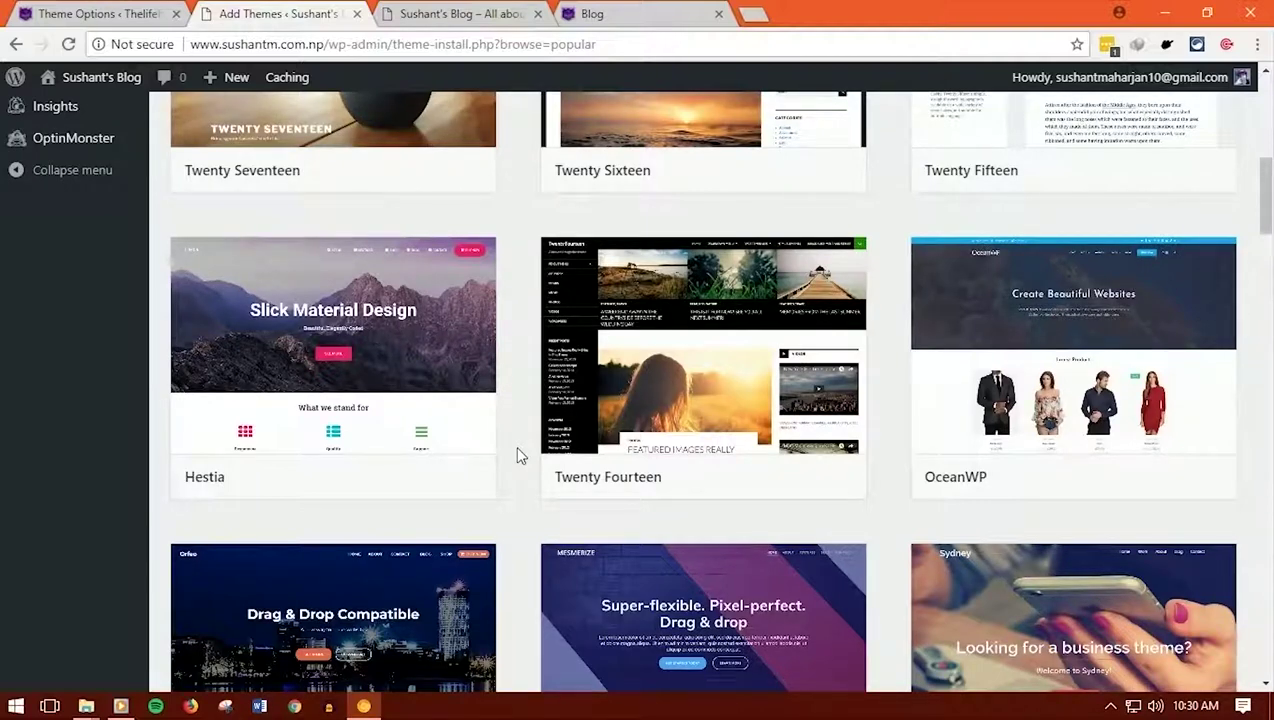
{"action": "scroll", "coordinate": [517, 455], "scroll_direction": "up", "scroll_amount": 5}
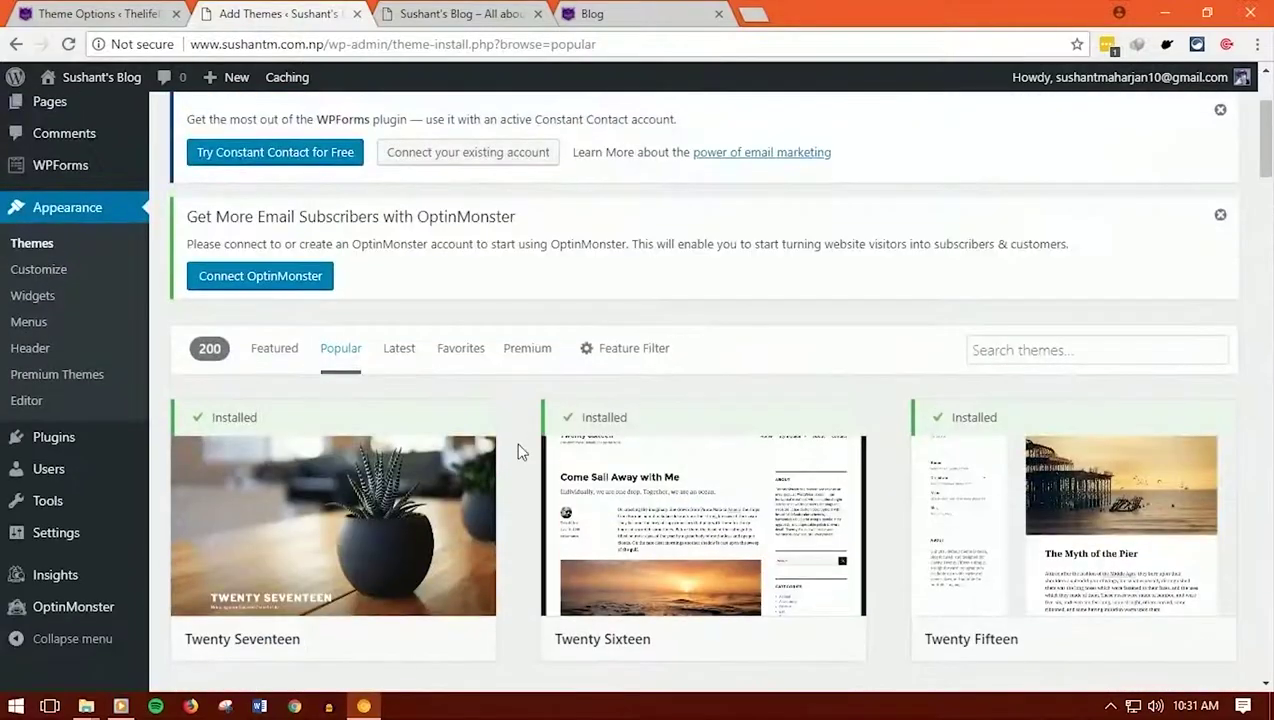
{"action": "scroll", "coordinate": [517, 452], "scroll_direction": "down", "scroll_amount": 10}
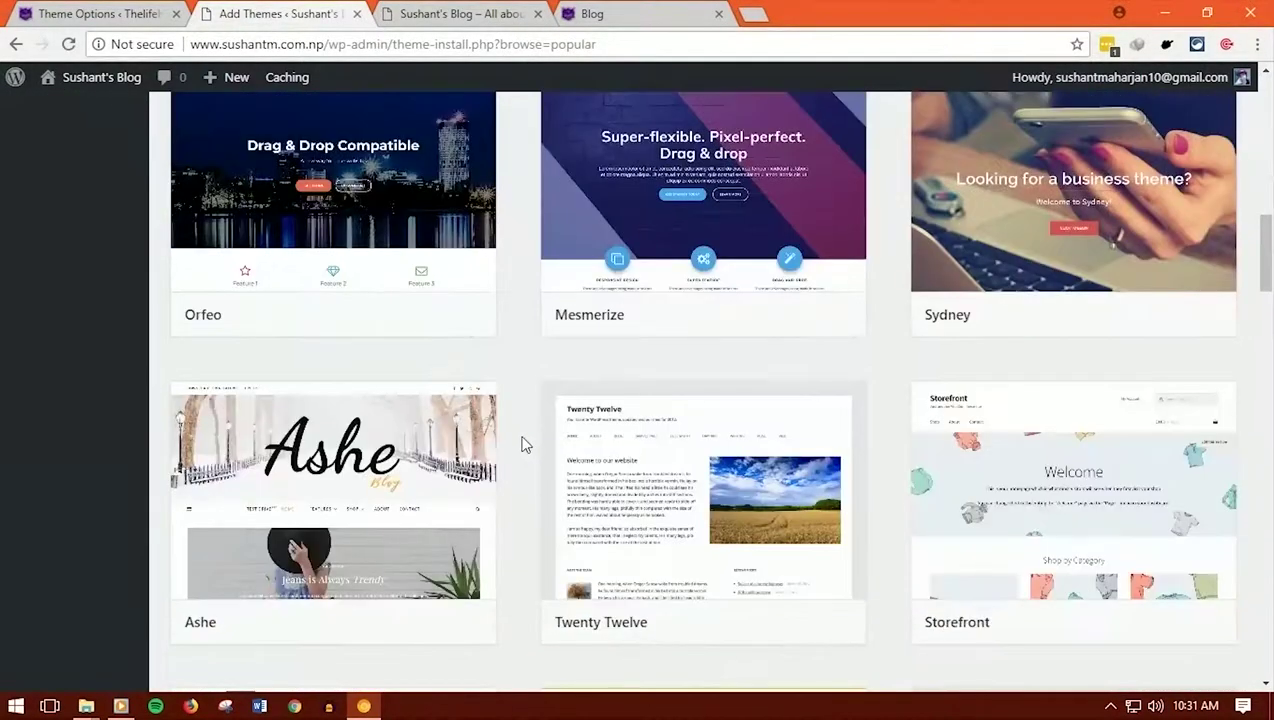
{"action": "scroll", "coordinate": [521, 444], "scroll_direction": "up", "scroll_amount": 10}
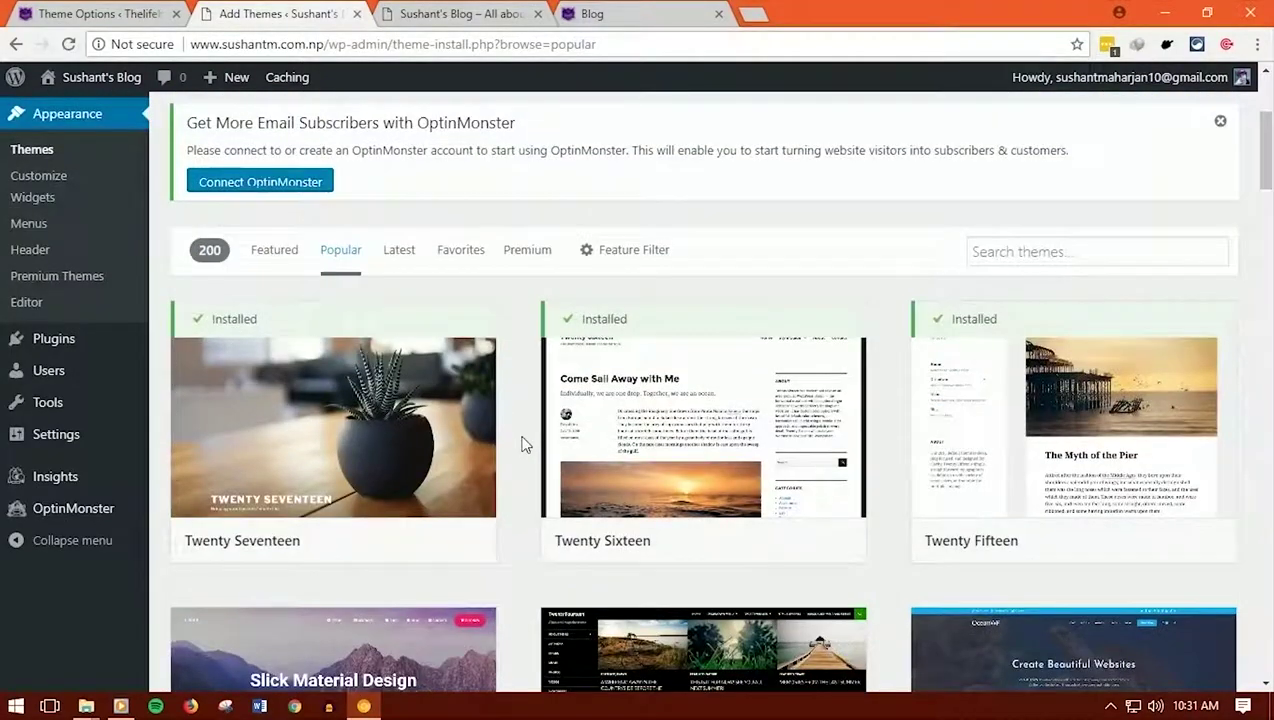
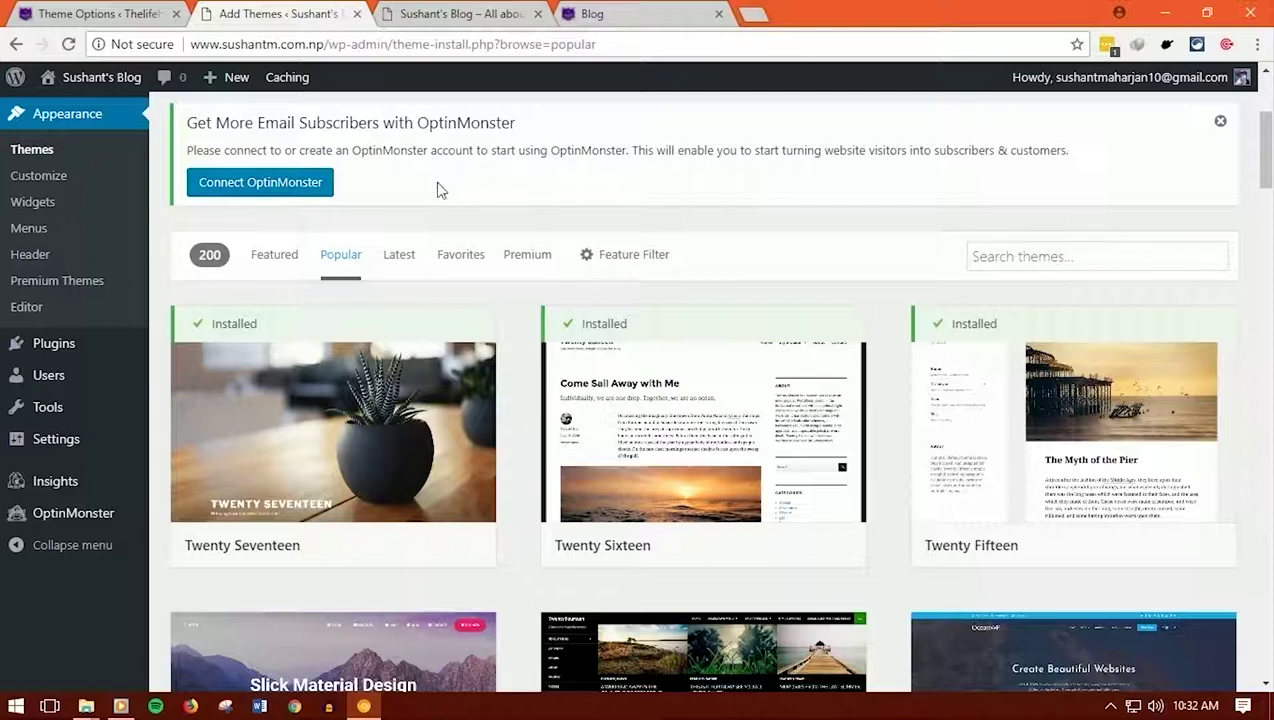
Open a new blank browser tab while the Popular themes listing stays on screen
{"action": "scroll", "coordinate": [441, 190], "scroll_direction": "down", "scroll_amount": 4}
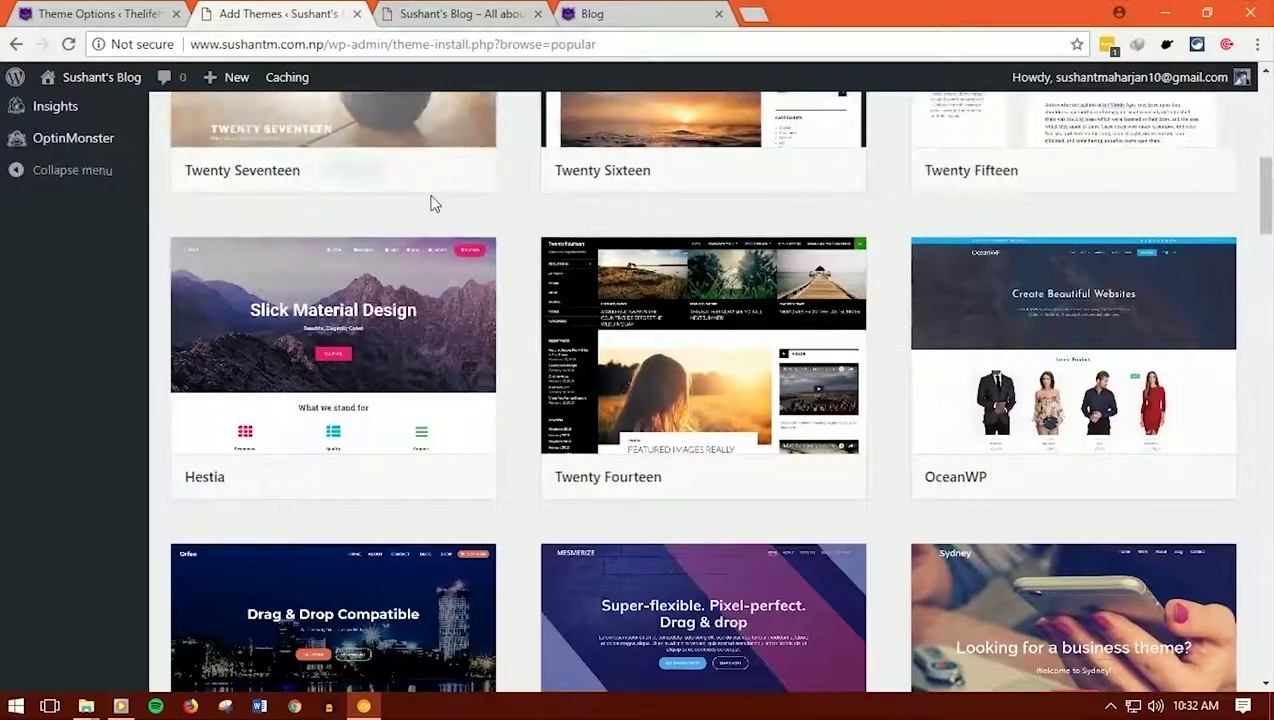
{"action": "scroll", "coordinate": [432, 202], "scroll_direction": "up", "scroll_amount": 4}
{"action": "scroll", "coordinate": [432, 202], "scroll_direction": "up", "scroll_amount": 3}
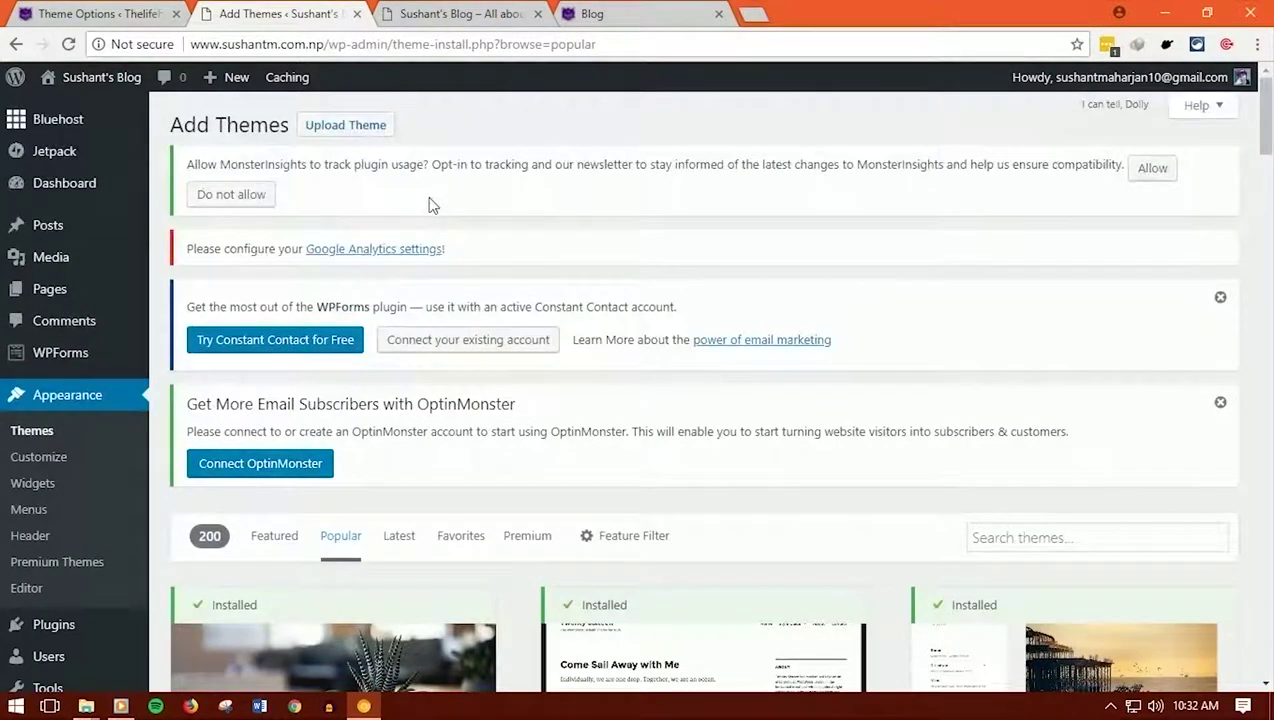
{"action": "middle_click", "coordinate": [362, 133]}
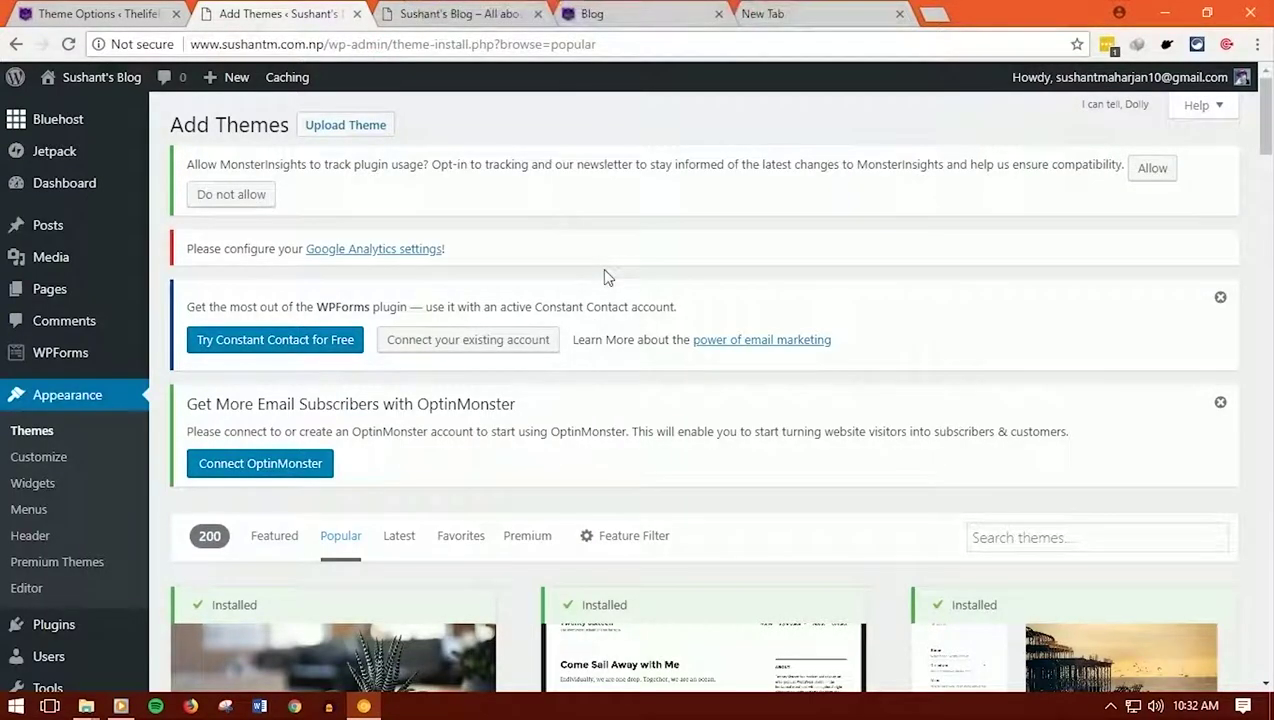
On the other site, go to All Pages and open the Home page in the Divi Builder
{"action": "left_click", "coordinate": [95, 16]}
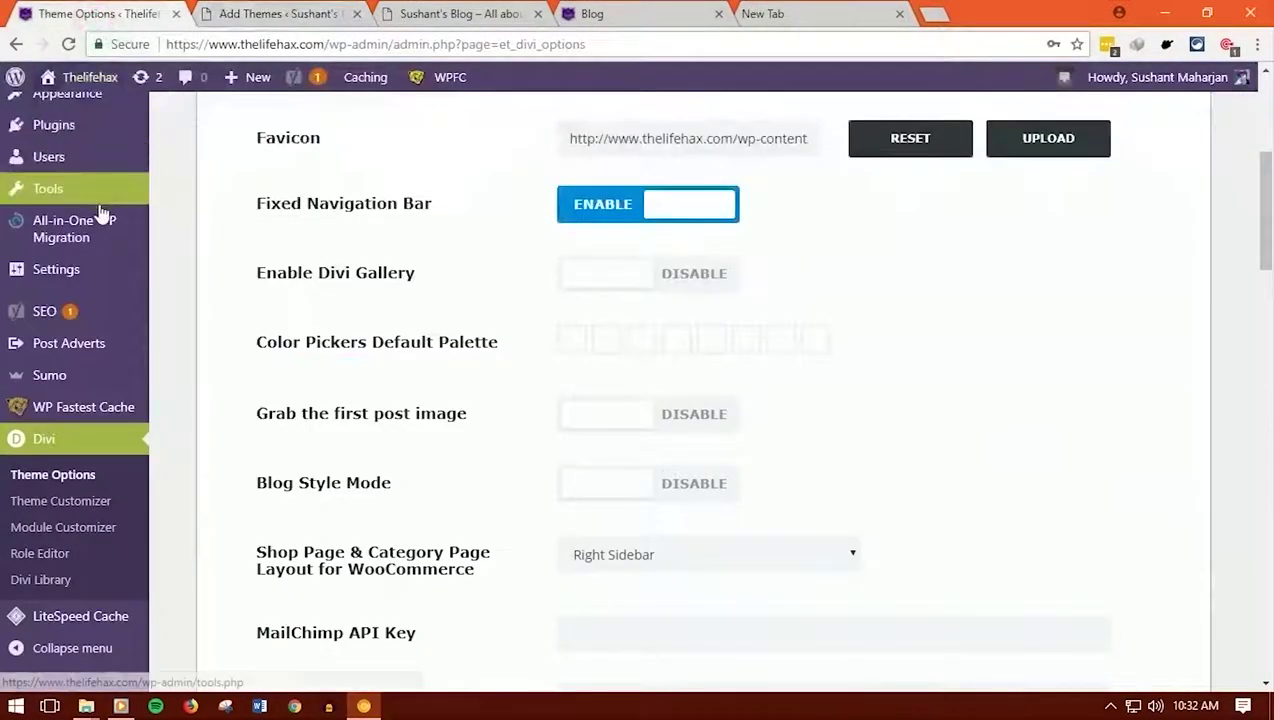
{"action": "scroll", "coordinate": [100, 213], "scroll_direction": "up", "scroll_amount": 2}
{"action": "scroll", "coordinate": [88, 209], "scroll_direction": "up", "scroll_amount": 1}
{"action": "mouse_move", "coordinate": [96, 145]}
{"action": "left_click", "coordinate": [194, 146]}
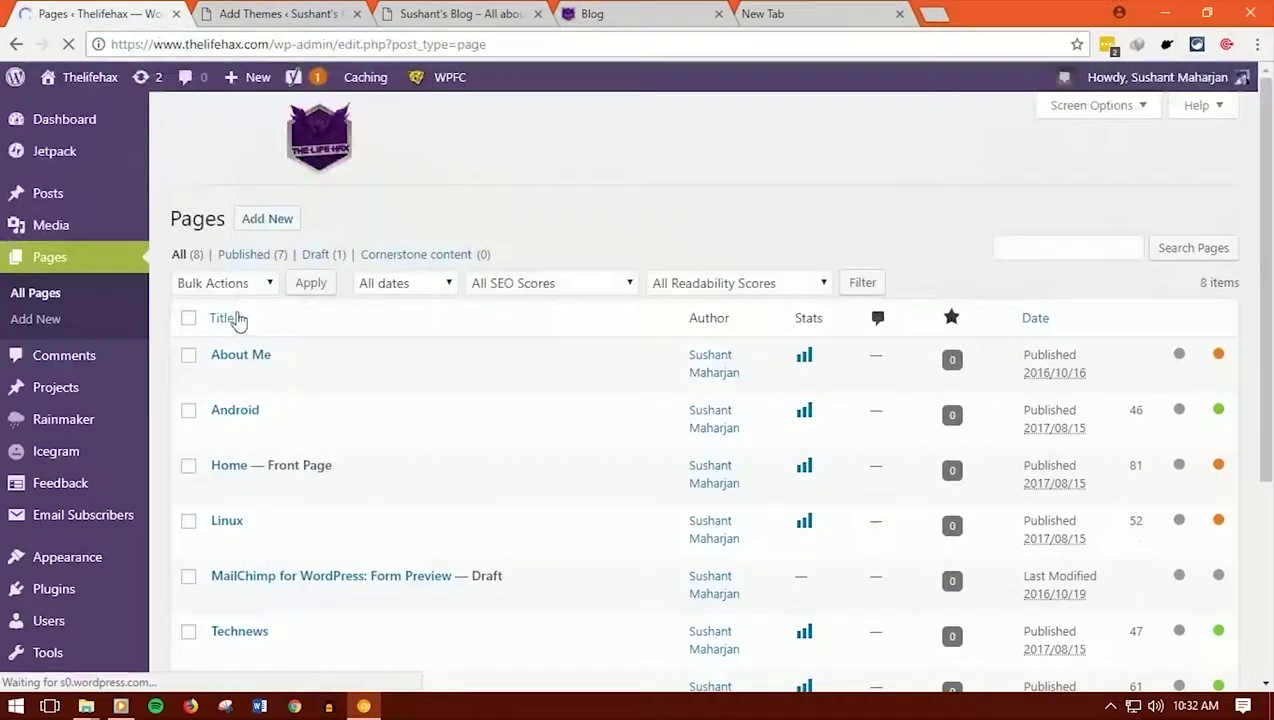
{"action": "scroll", "coordinate": [238, 318], "scroll_direction": "down", "scroll_amount": 2}
{"action": "scroll", "coordinate": [270, 264], "scroll_direction": "up", "scroll_amount": 2}
{"action": "scroll", "coordinate": [287, 321], "scroll_direction": "down", "scroll_amount": 3}
{"action": "mouse_move", "coordinate": [47, 603]}
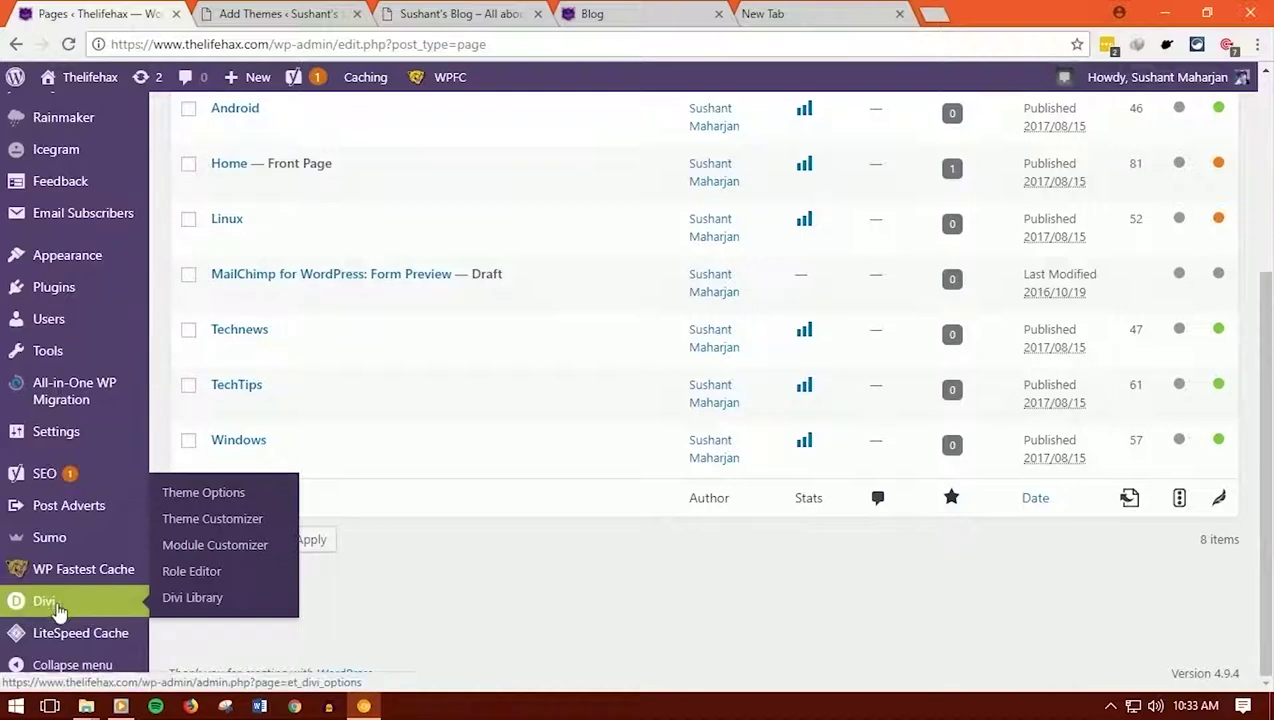
{"action": "scroll", "coordinate": [232, 612], "scroll_direction": "up", "scroll_amount": 2}
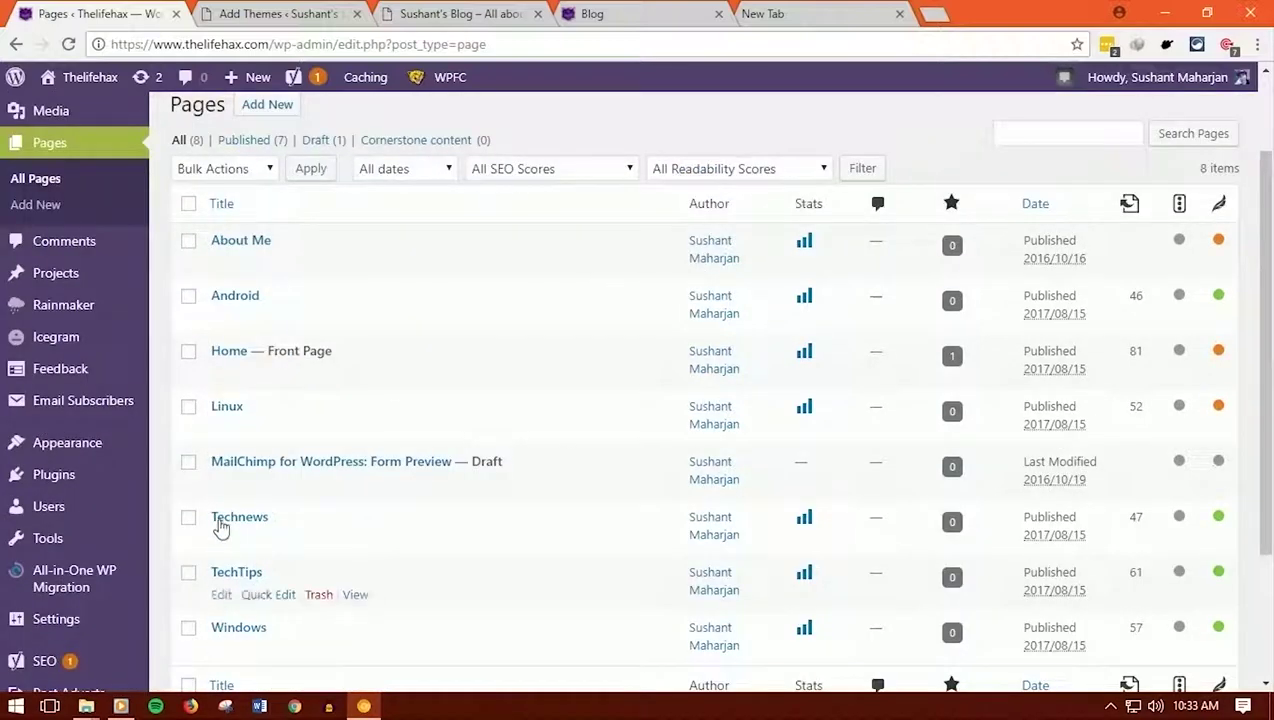
{"action": "left_click", "coordinate": [221, 374]}
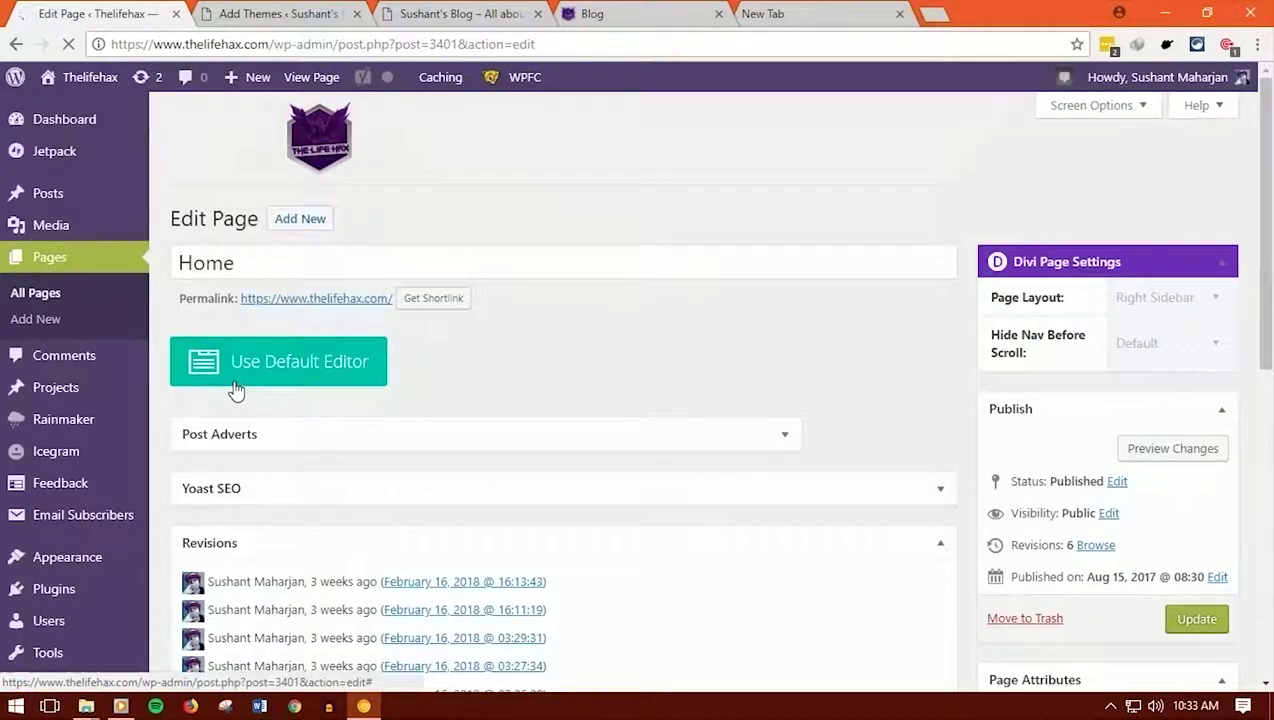
Return to the Add Themes tab with the Popular listing
{"action": "scroll", "coordinate": [235, 390], "scroll_direction": "down", "scroll_amount": 5}
{"action": "scroll", "coordinate": [235, 388], "scroll_direction": "up", "scroll_amount": 4}
{"action": "scroll", "coordinate": [235, 388], "scroll_direction": "down", "scroll_amount": 1}
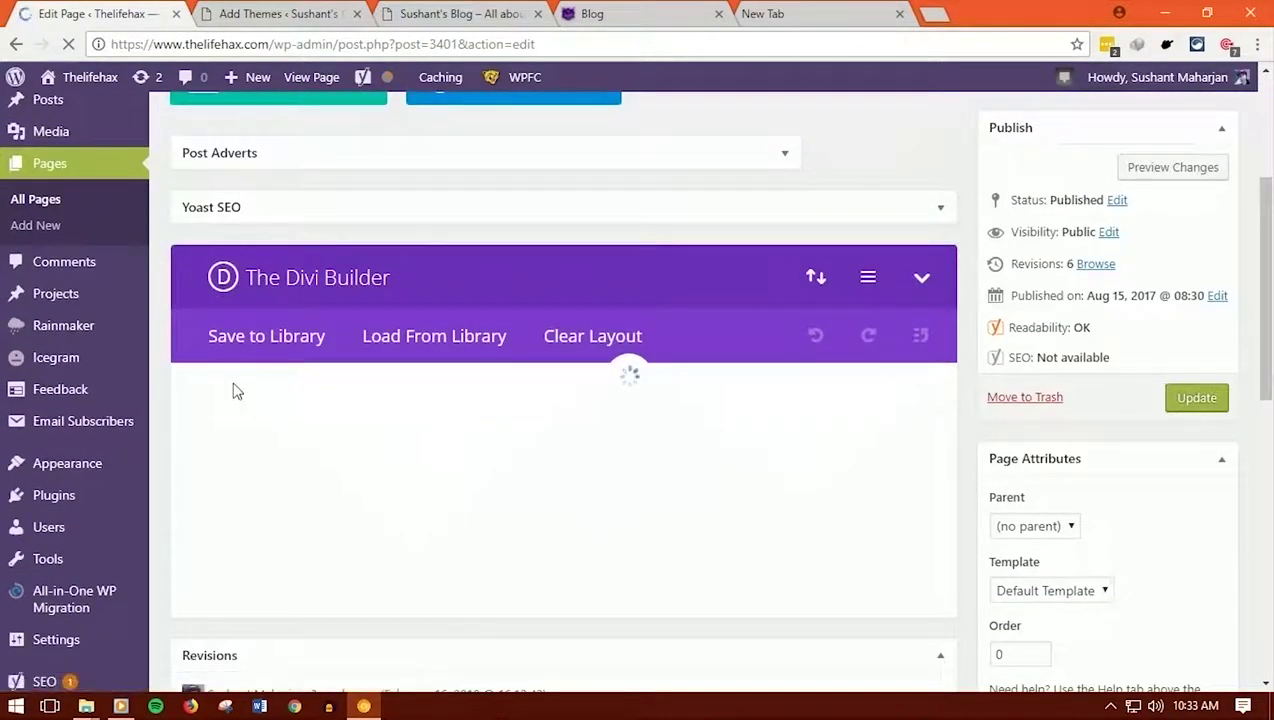
{"action": "key", "text": "ctrl+Tab"}
{"action": "scroll", "coordinate": [614, 278], "scroll_direction": "down", "scroll_amount": 1}
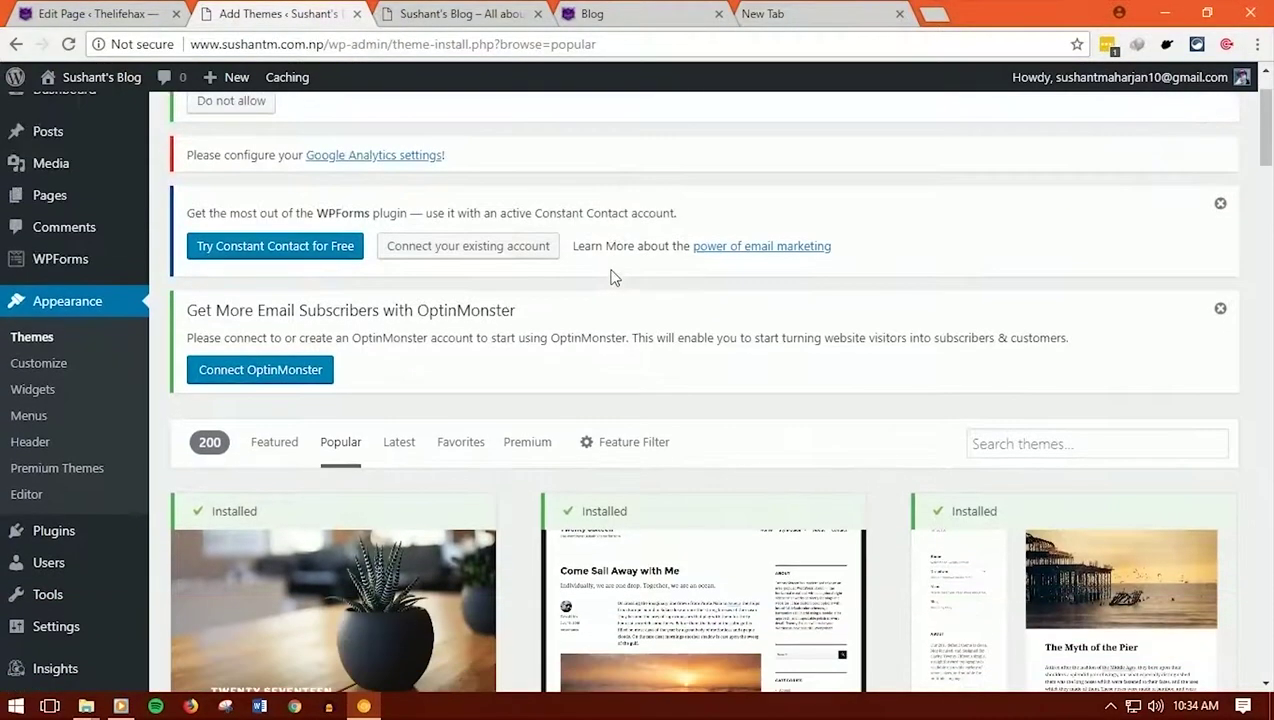
Bring up the Posts submenu in the admin sidebar
{"action": "scroll", "coordinate": [614, 278], "scroll_direction": "up", "scroll_amount": 1}
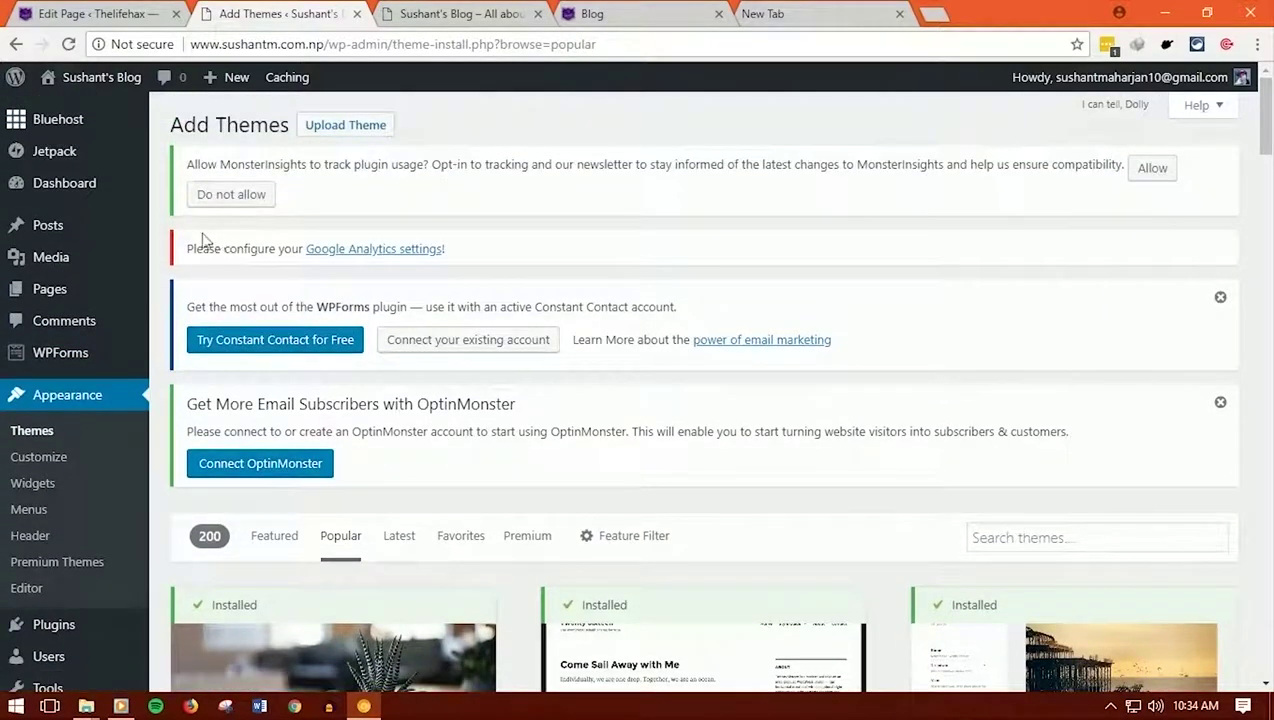
{"action": "mouse_move", "coordinate": [44, 238]}
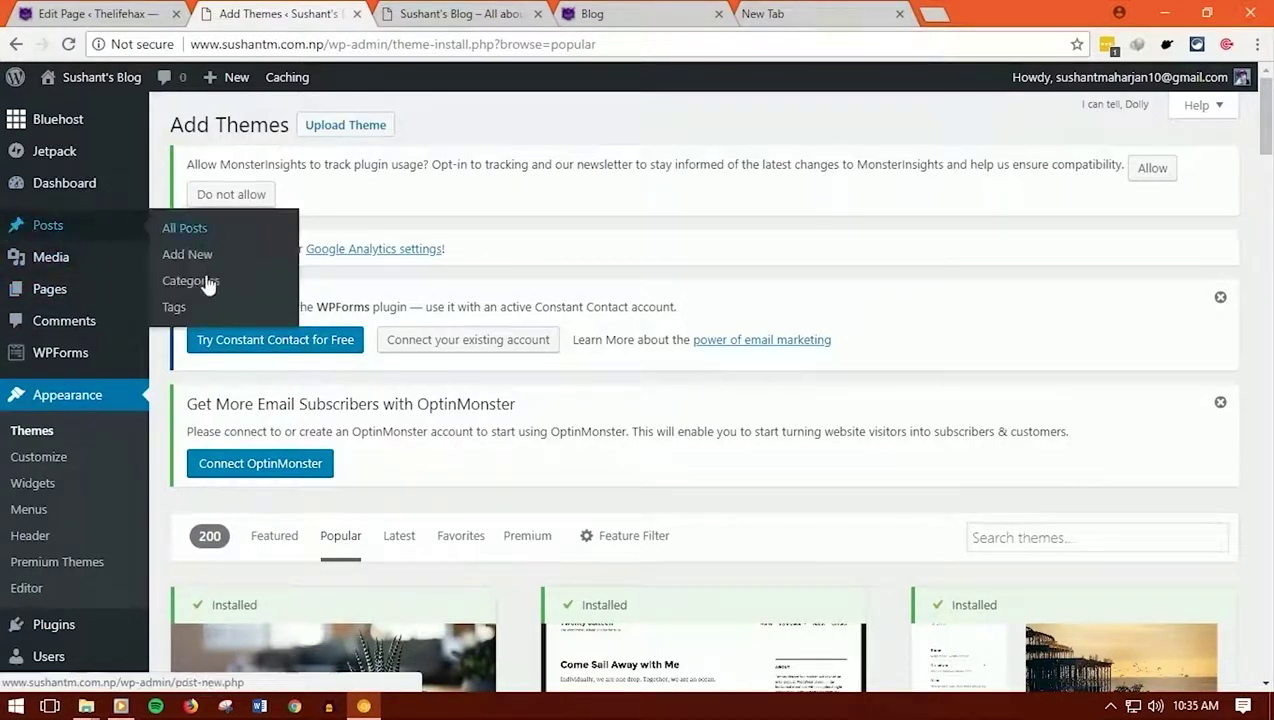
On Categories, fill in name Blogging, slug Blogging and description 'All about blogging'
{"action": "left_click", "coordinate": [206, 284]}
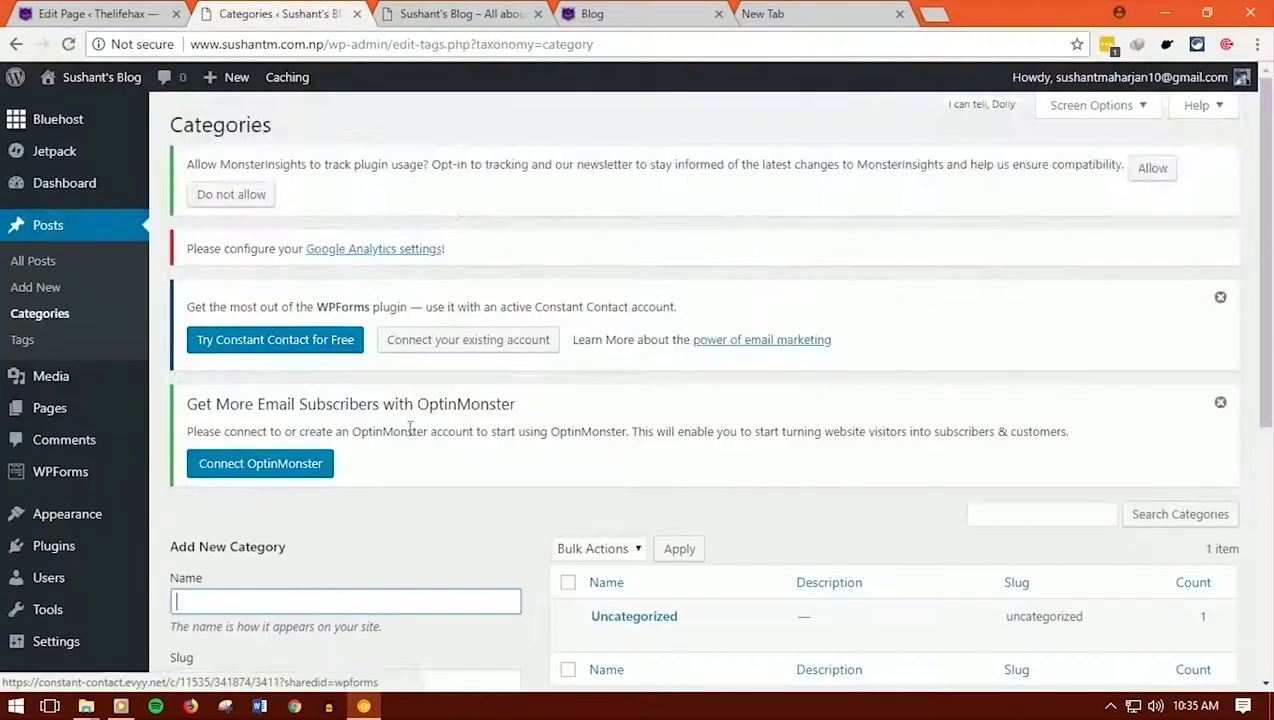
{"action": "scroll", "coordinate": [463, 492], "scroll_direction": "down", "scroll_amount": 1}
{"action": "scroll", "coordinate": [463, 492], "scroll_direction": "down", "scroll_amount": 2}
{"action": "left_click", "coordinate": [266, 319]}
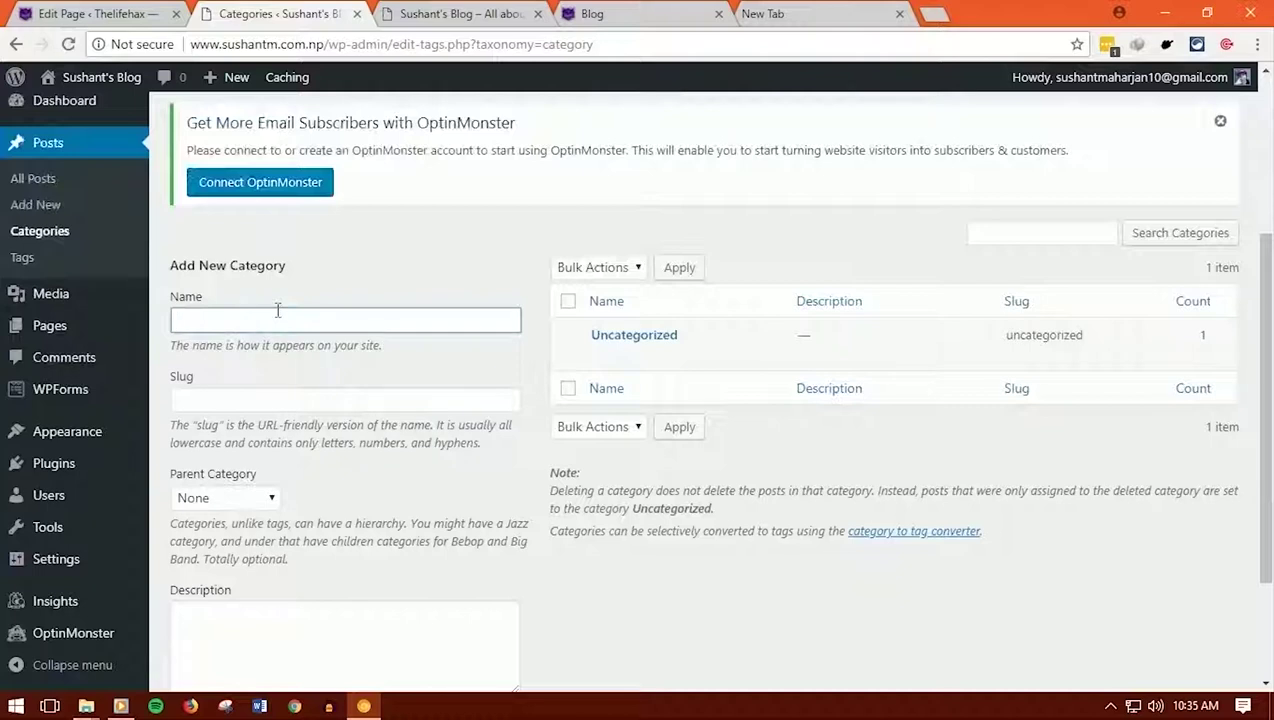
{"action": "type", "text": "Blogging"}
{"action": "left_click", "coordinate": [232, 400]}
{"action": "type", "text": "Blogging"}
{"action": "left_click", "coordinate": [239, 621]}
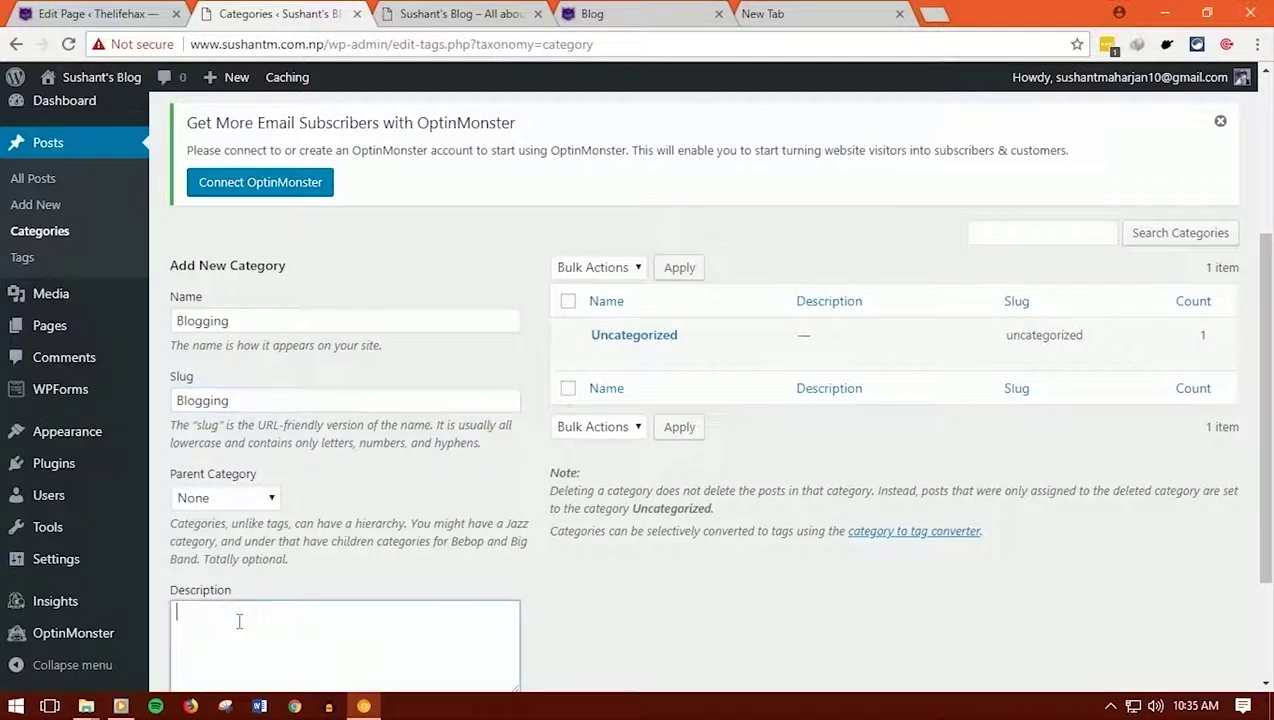
{"action": "type", "text": "All about blogging"}
Review the Blogging category's fields and add the category
{"action": "scroll", "coordinate": [299, 486], "scroll_direction": "down", "scroll_amount": 2}
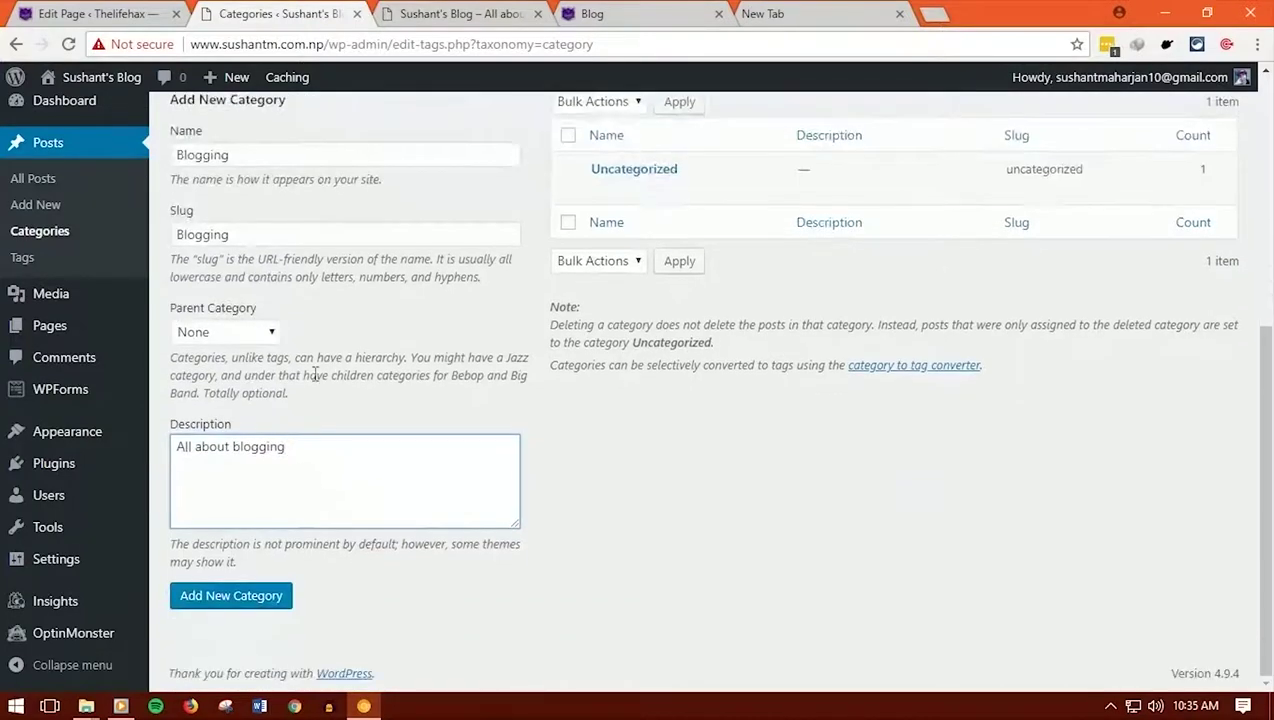
{"action": "left_click", "coordinate": [314, 440]}
{"action": "key", "text": "ctrl+a"}
{"action": "scroll", "coordinate": [264, 520], "scroll_direction": "up", "scroll_amount": 2}
{"action": "scroll", "coordinate": [264, 525], "scroll_direction": "down", "scroll_amount": 1}
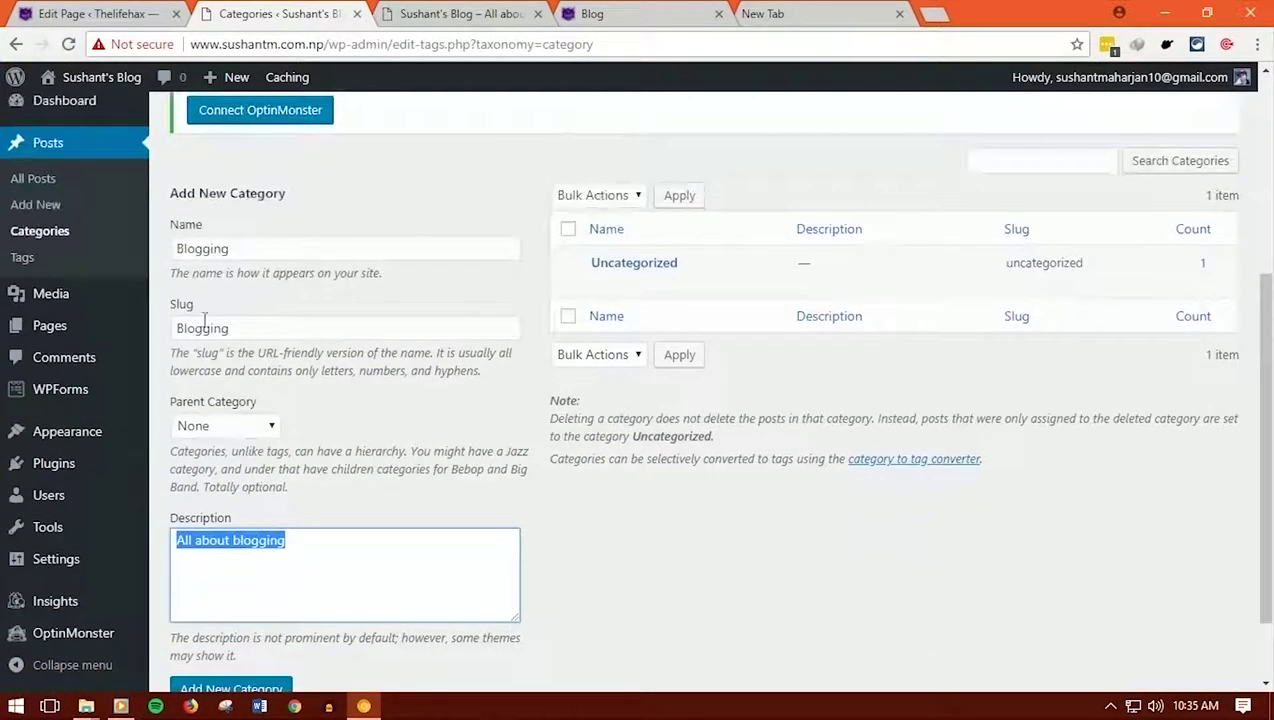
{"action": "left_click", "coordinate": [248, 250]}
{"action": "key", "text": "ctrl+a"}
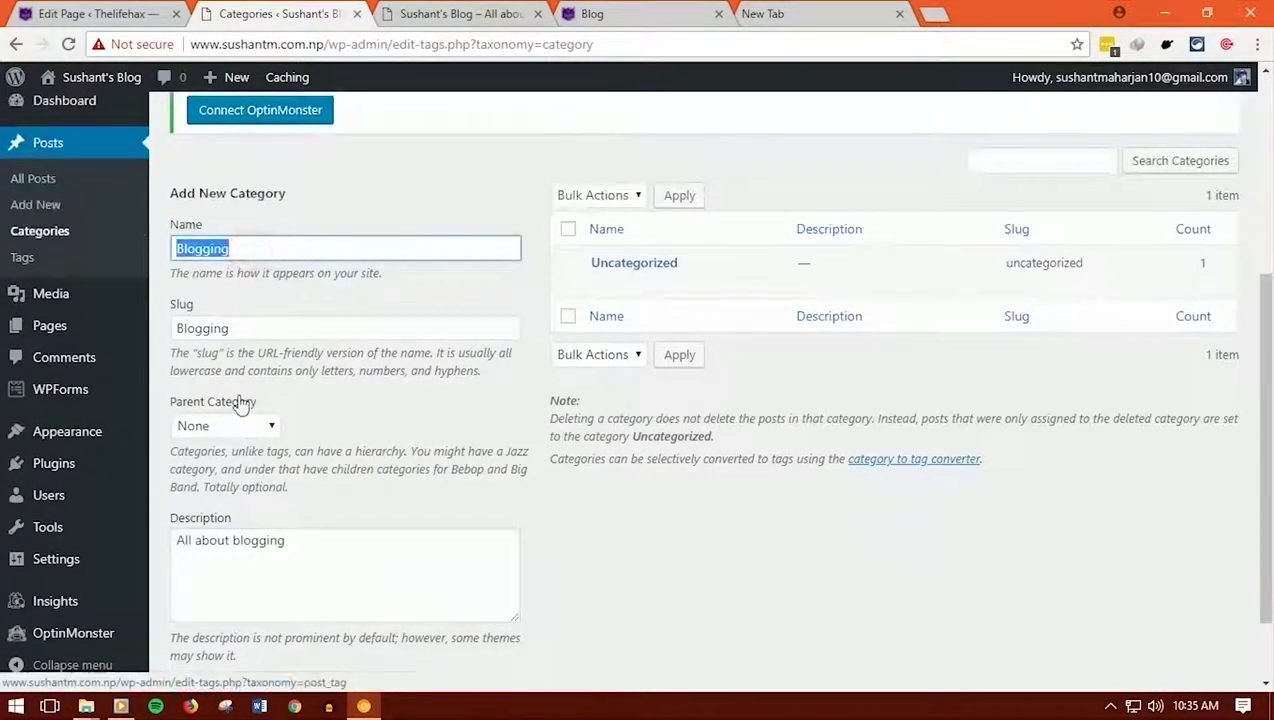
{"action": "scroll", "coordinate": [242, 401], "scroll_direction": "down", "scroll_amount": 1}
{"action": "left_click", "coordinate": [244, 596]}
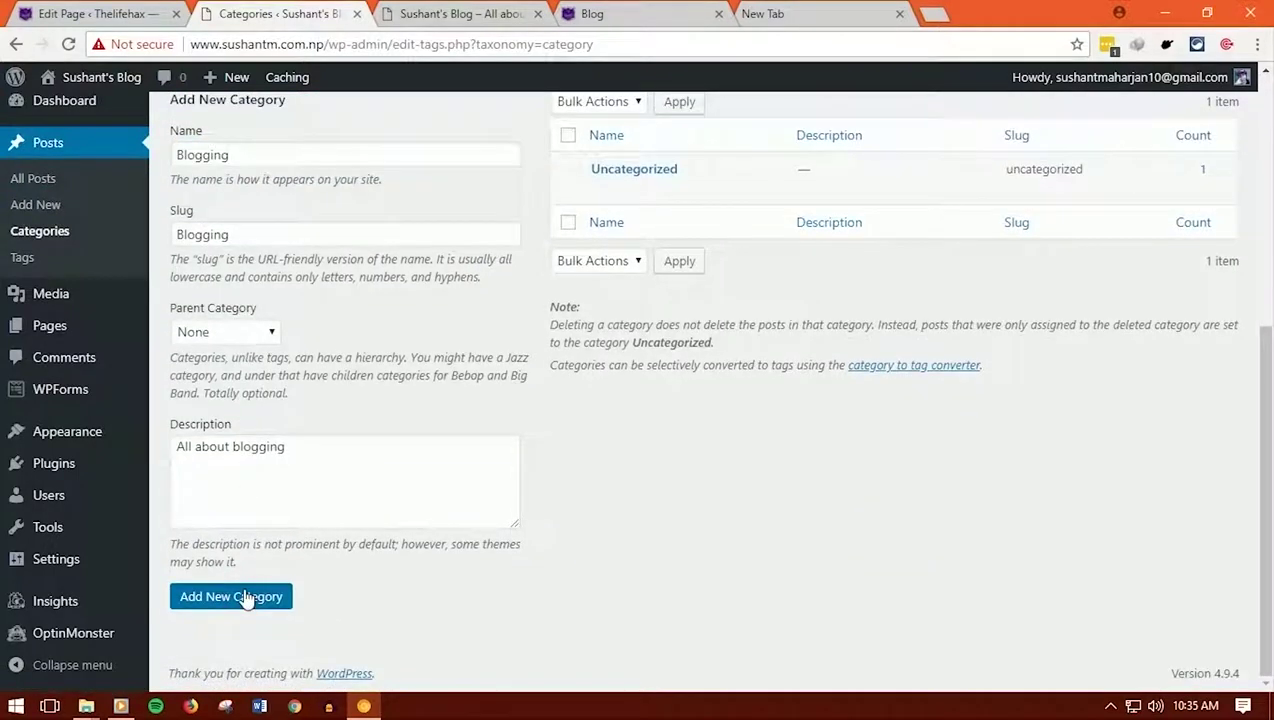
Add a category named Seo
{"action": "left_click", "coordinate": [259, 154]}
{"action": "type", "text": "Seo"}
{"action": "key", "text": "Tab"}
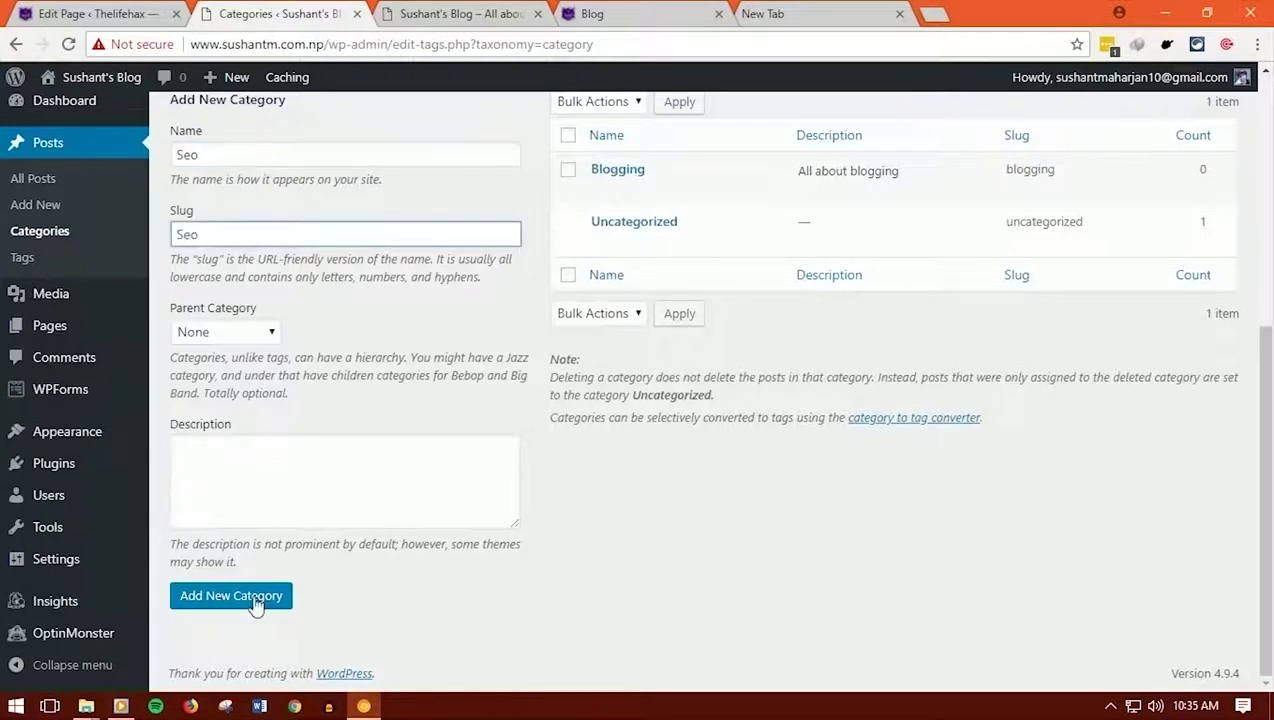
{"action": "left_click", "coordinate": [256, 600]}
Add a Wordpress category using Wordpress as slug and description, then go to All Pages
{"action": "left_click", "coordinate": [240, 155]}
{"action": "type", "text": "W"}
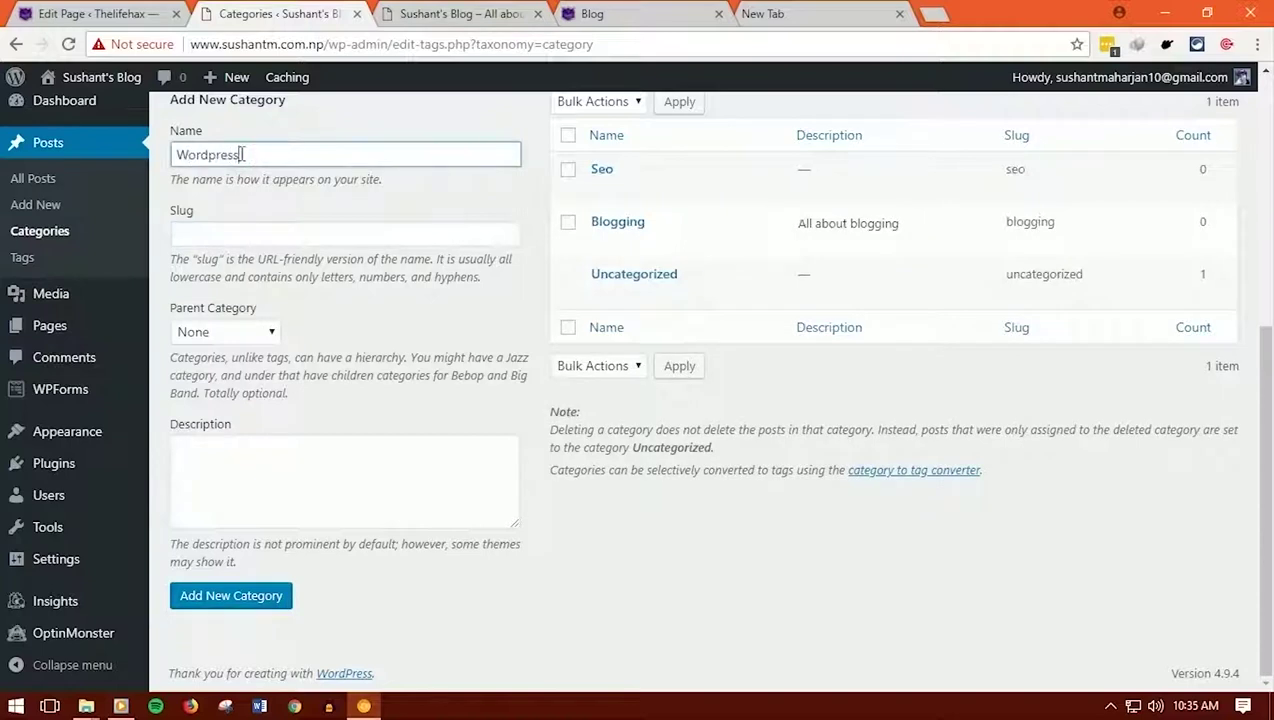
{"action": "type", "text": "ordpress"}
{"action": "double_click", "coordinate": [262, 159]}
{"action": "key", "text": "ctrl+c"}
{"action": "left_click", "coordinate": [253, 232]}
{"action": "key", "text": "ctrl+v"}
{"action": "left_click", "coordinate": [238, 476]}
{"action": "key", "text": "ctrl+v"}
{"action": "left_click", "coordinate": [239, 597]}
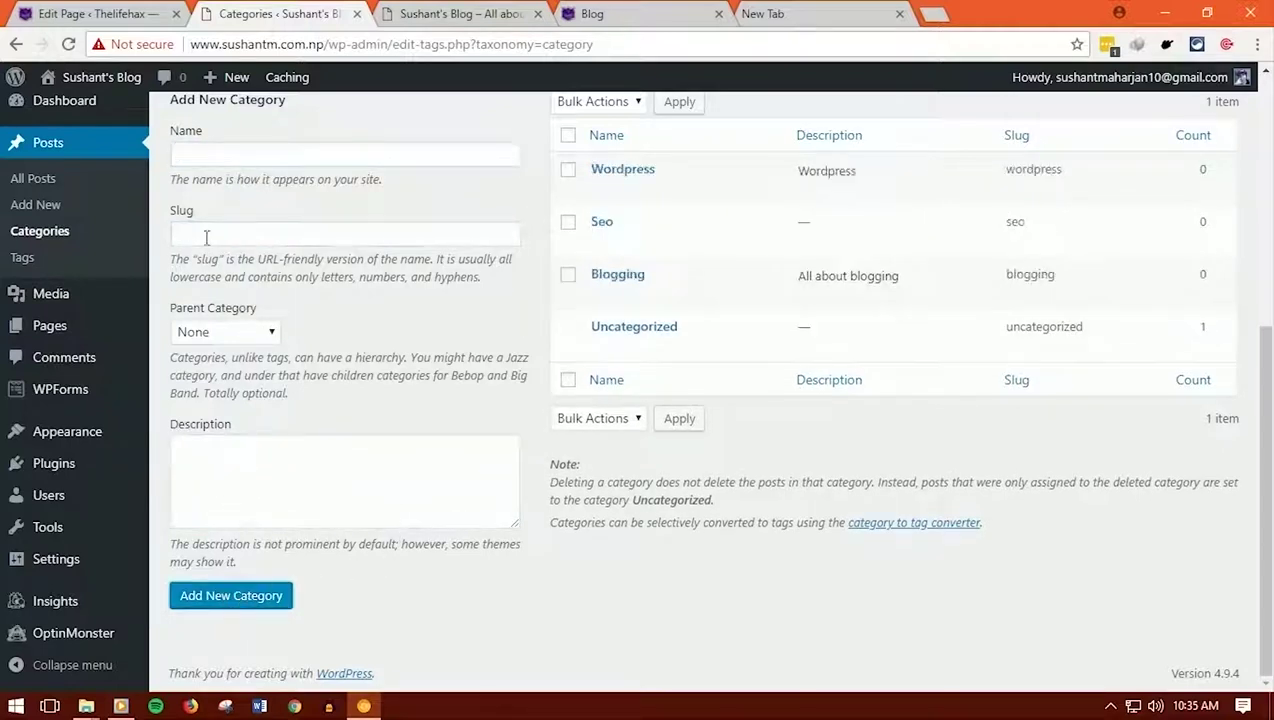
{"action": "mouse_move", "coordinate": [77, 330]}
{"action": "left_click", "coordinate": [215, 336]}
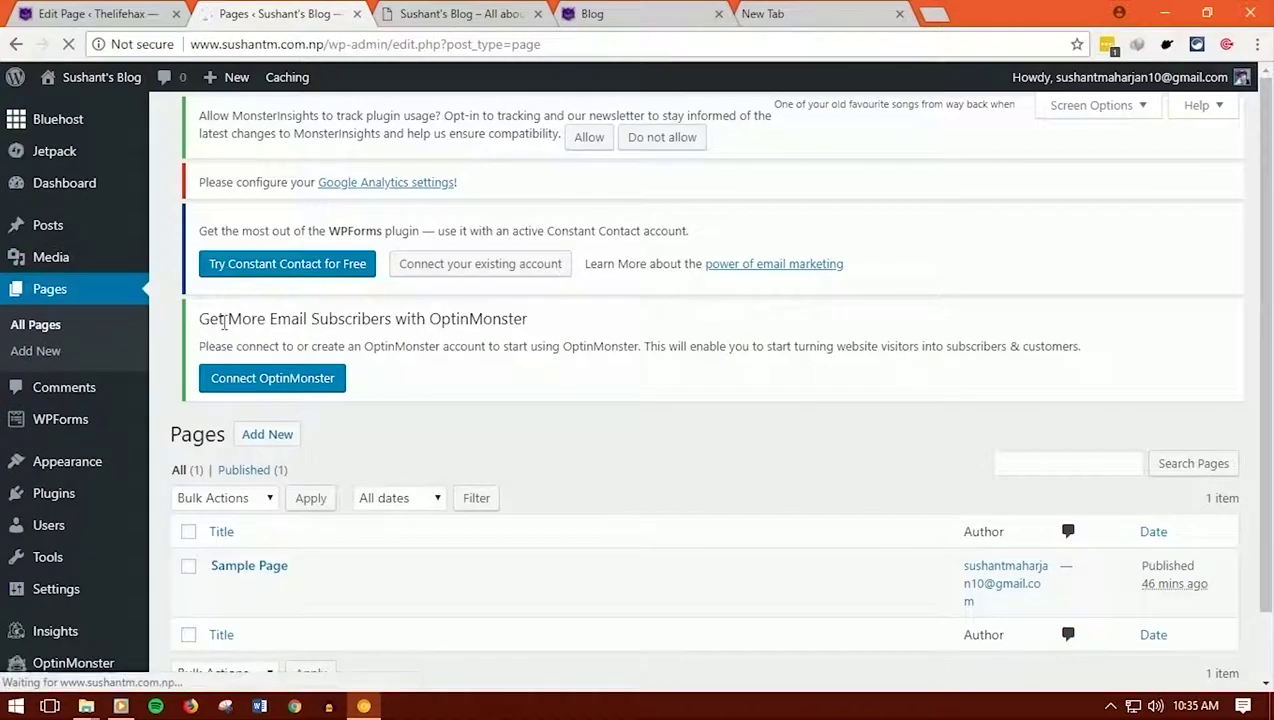
Create and publish a new page titled 'Home page'
{"action": "scroll", "coordinate": [270, 532], "scroll_direction": "down", "scroll_amount": 2}
{"action": "scroll", "coordinate": [336, 591], "scroll_direction": "up", "scroll_amount": 2}
{"action": "left_click", "coordinate": [272, 132]}
{"action": "type", "text": "Home page"}
{"action": "scroll", "coordinate": [301, 486], "scroll_direction": "down", "scroll_amount": 4}
{"action": "left_click", "coordinate": [1203, 340]}
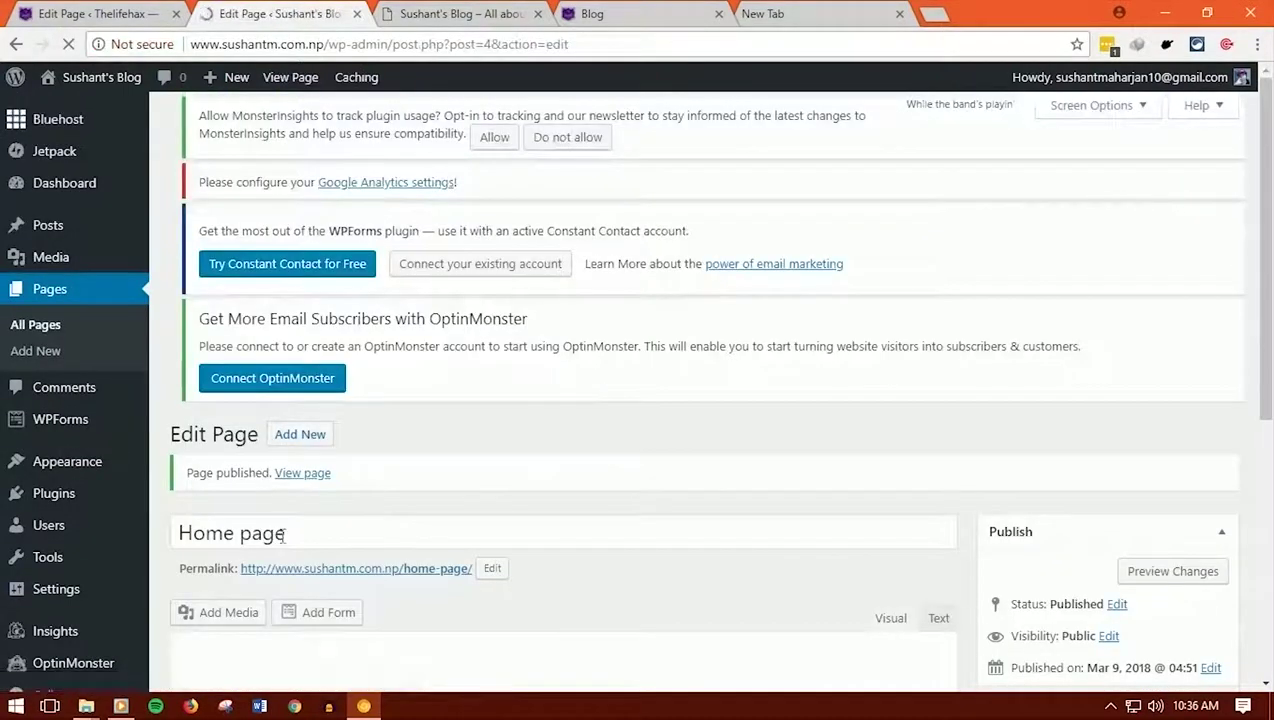
Start another page titled 'About us' and publish it
{"action": "left_click", "coordinate": [299, 512]}
{"action": "type", "text": "About us"}
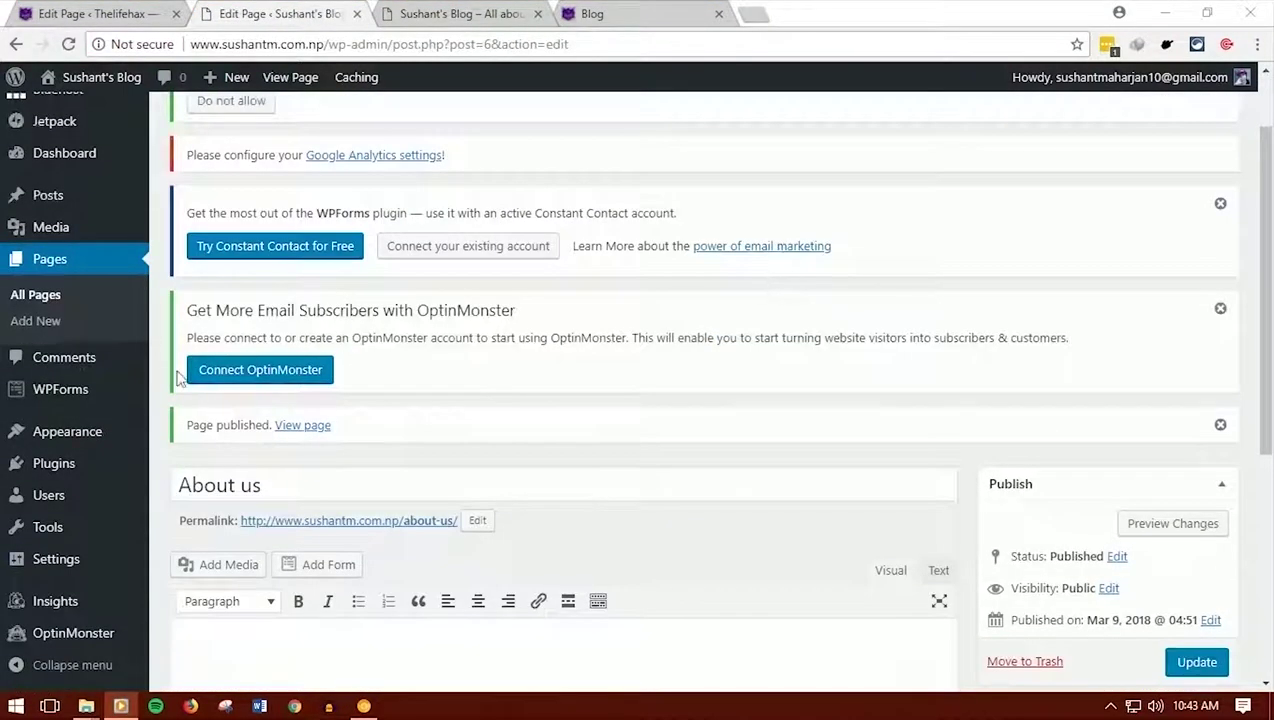
{"action": "mouse_move", "coordinate": [94, 432]}
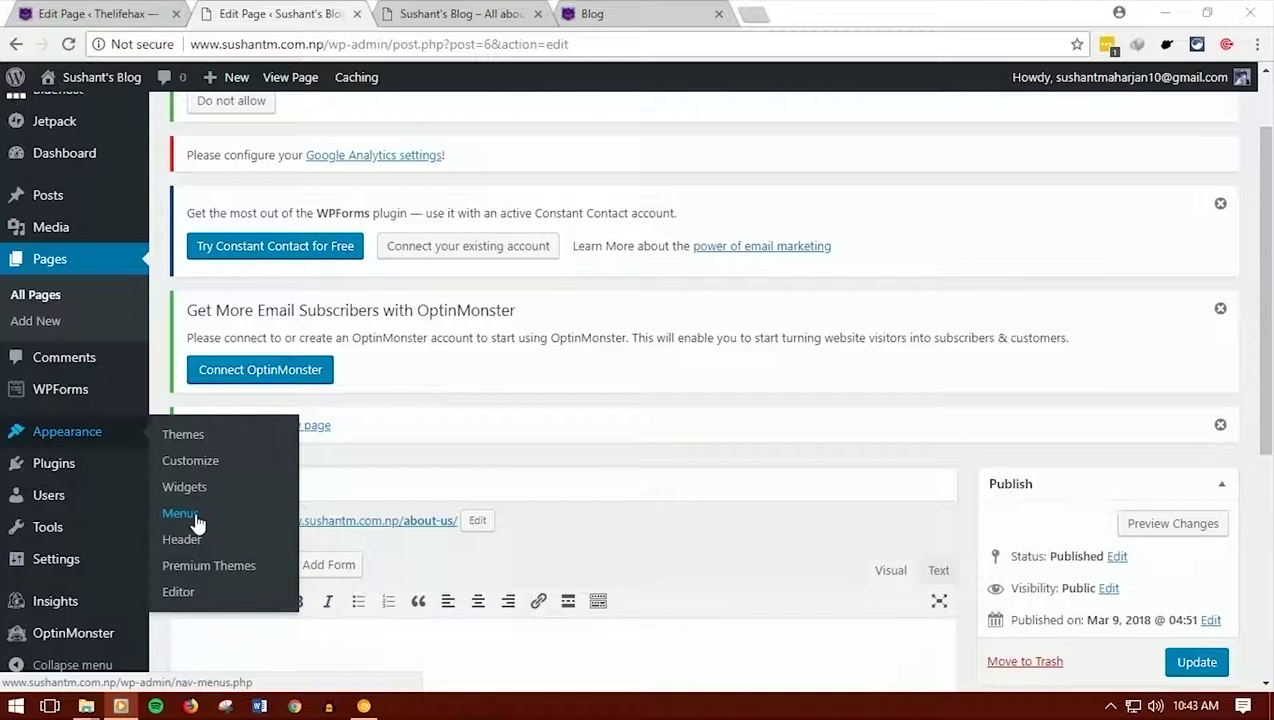
In Appearance > Menus, create an empty menu named menu1
{"action": "left_click", "coordinate": [180, 522]}
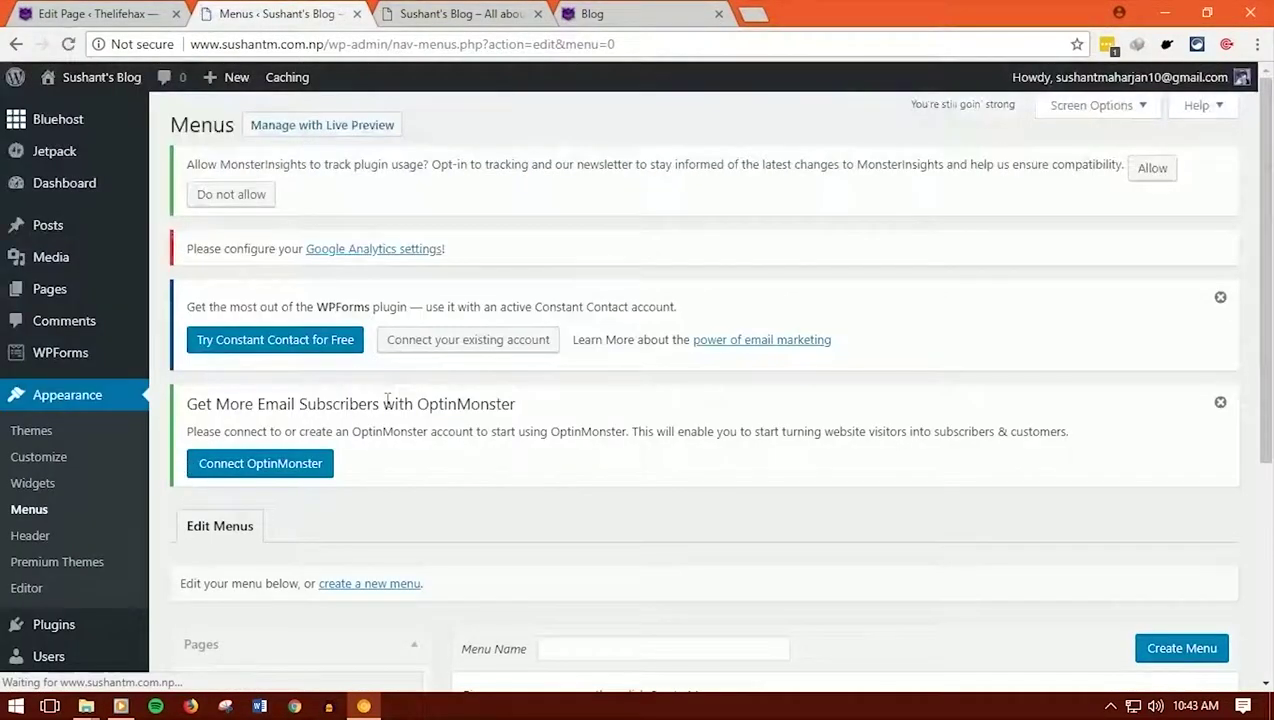
{"action": "scroll", "coordinate": [487, 383], "scroll_direction": "down", "scroll_amount": 3}
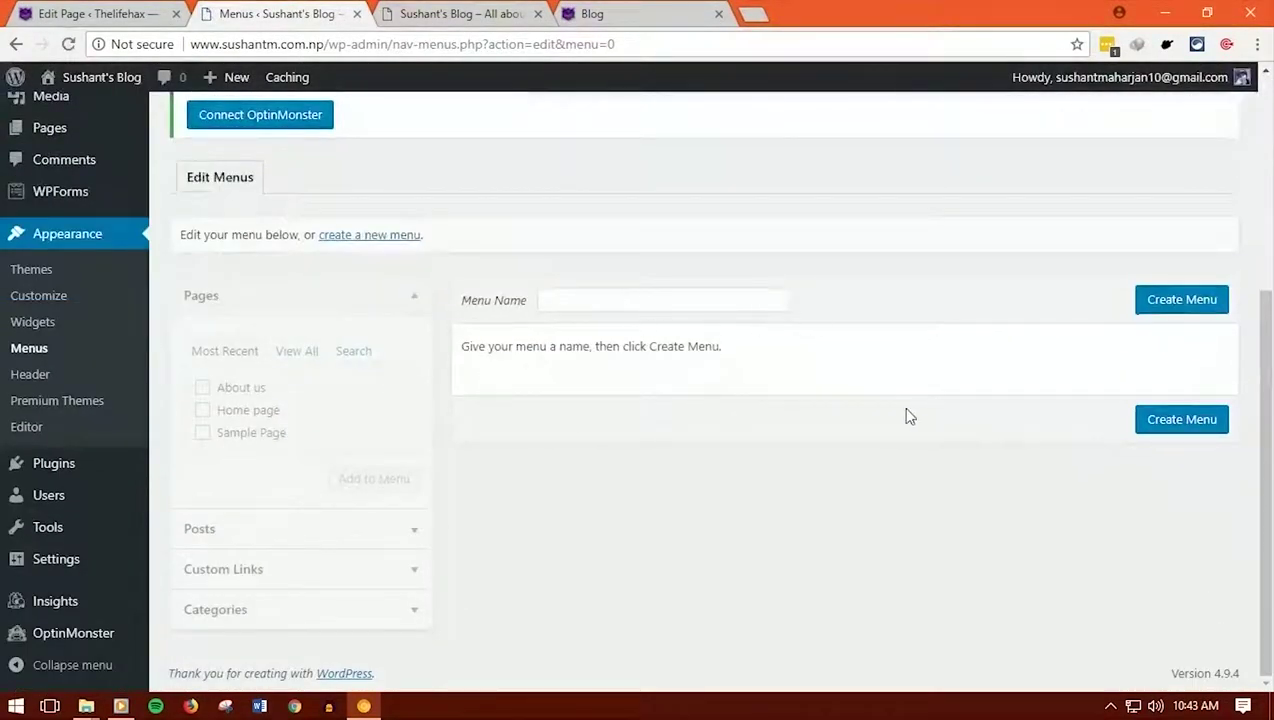
{"action": "scroll", "coordinate": [805, 426], "scroll_direction": "up", "scroll_amount": 1}
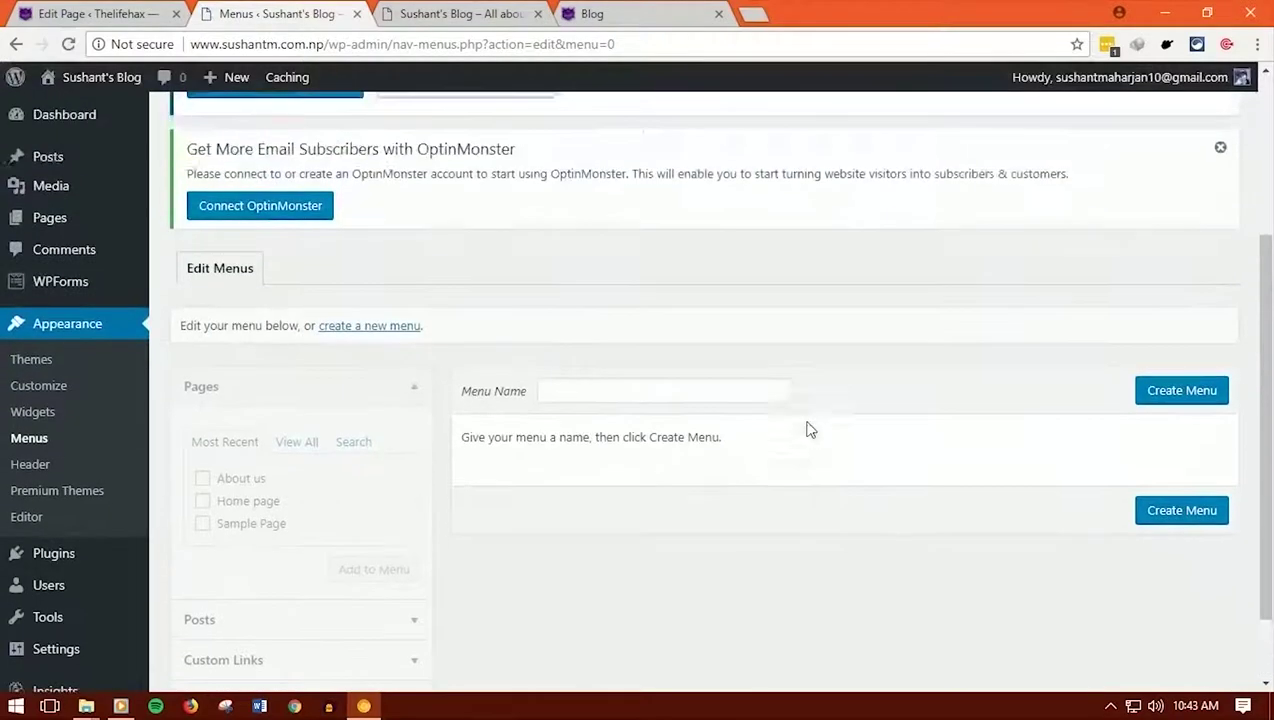
{"action": "left_click", "coordinate": [650, 399]}
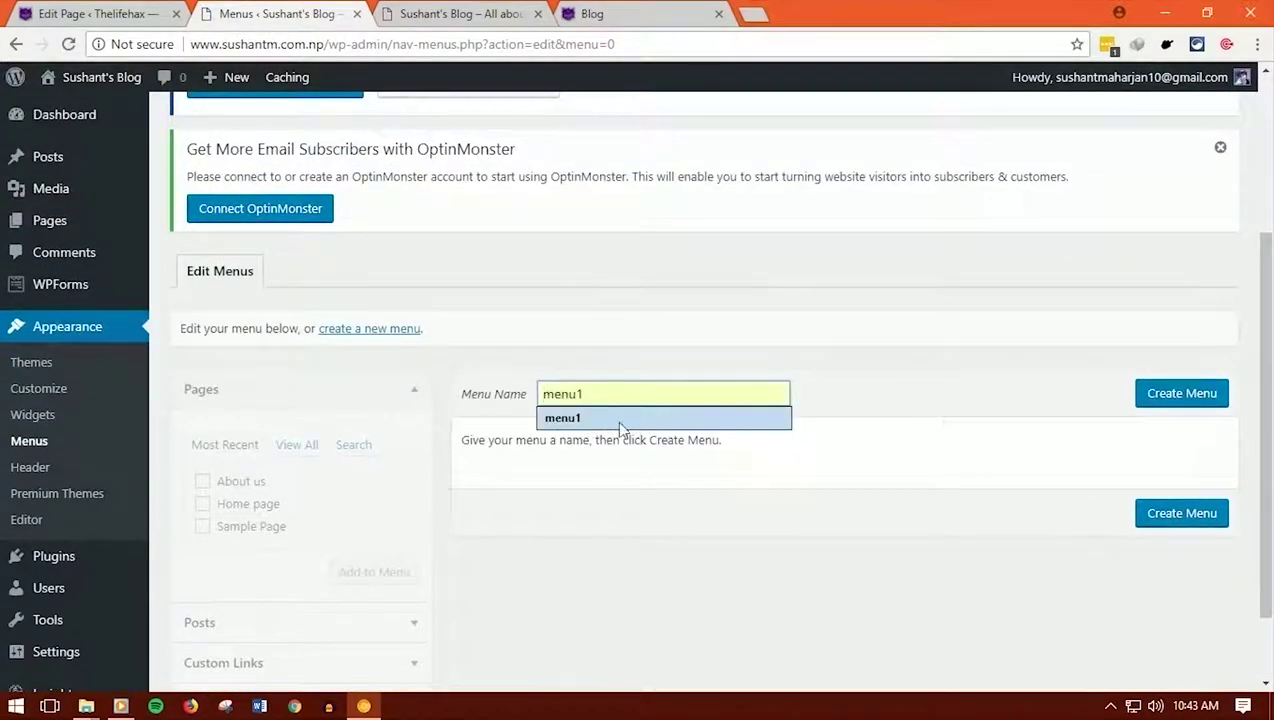
{"action": "left_click", "coordinate": [616, 428]}
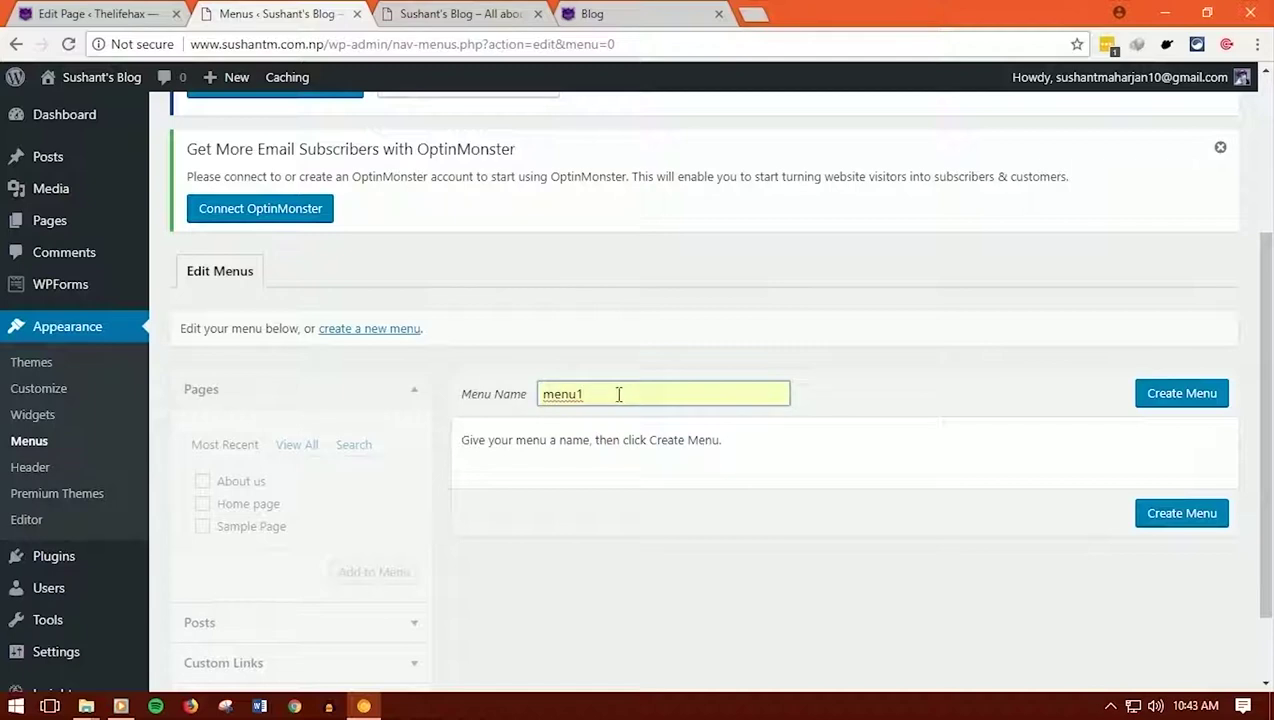
{"action": "left_click", "coordinate": [1186, 399]}
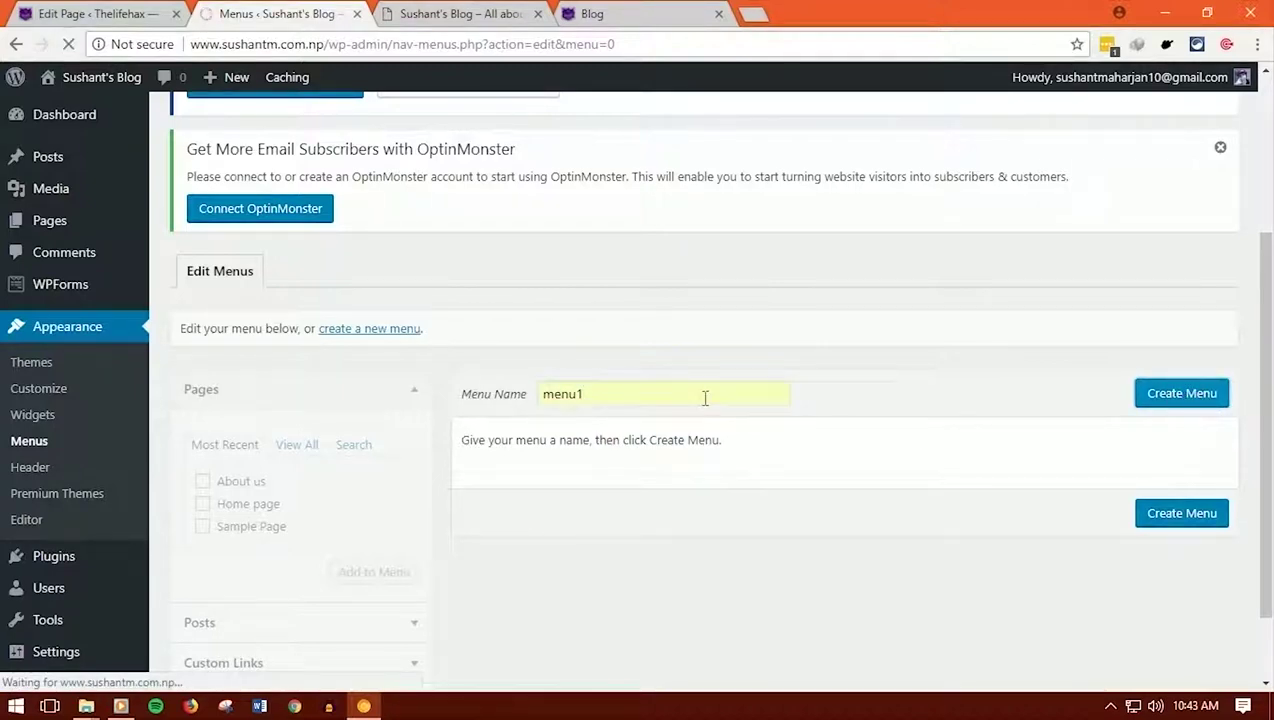
{"action": "scroll", "coordinate": [563, 458], "scroll_direction": "down", "scroll_amount": 4}
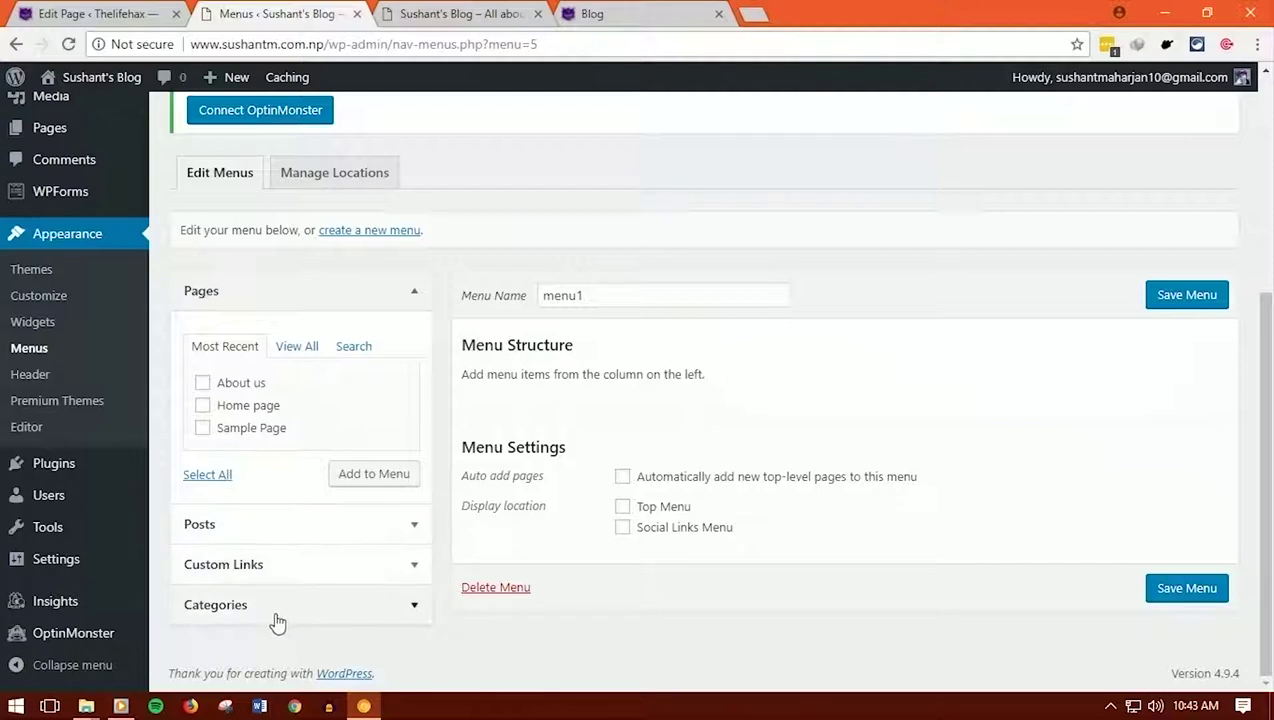
Add the Home and About us pages to menu1
{"action": "left_click", "coordinate": [418, 289]}
{"action": "left_click", "coordinate": [247, 290]}
{"action": "left_click", "coordinate": [246, 289]}
{"action": "left_click", "coordinate": [264, 418]}
{"action": "left_click", "coordinate": [266, 424]}
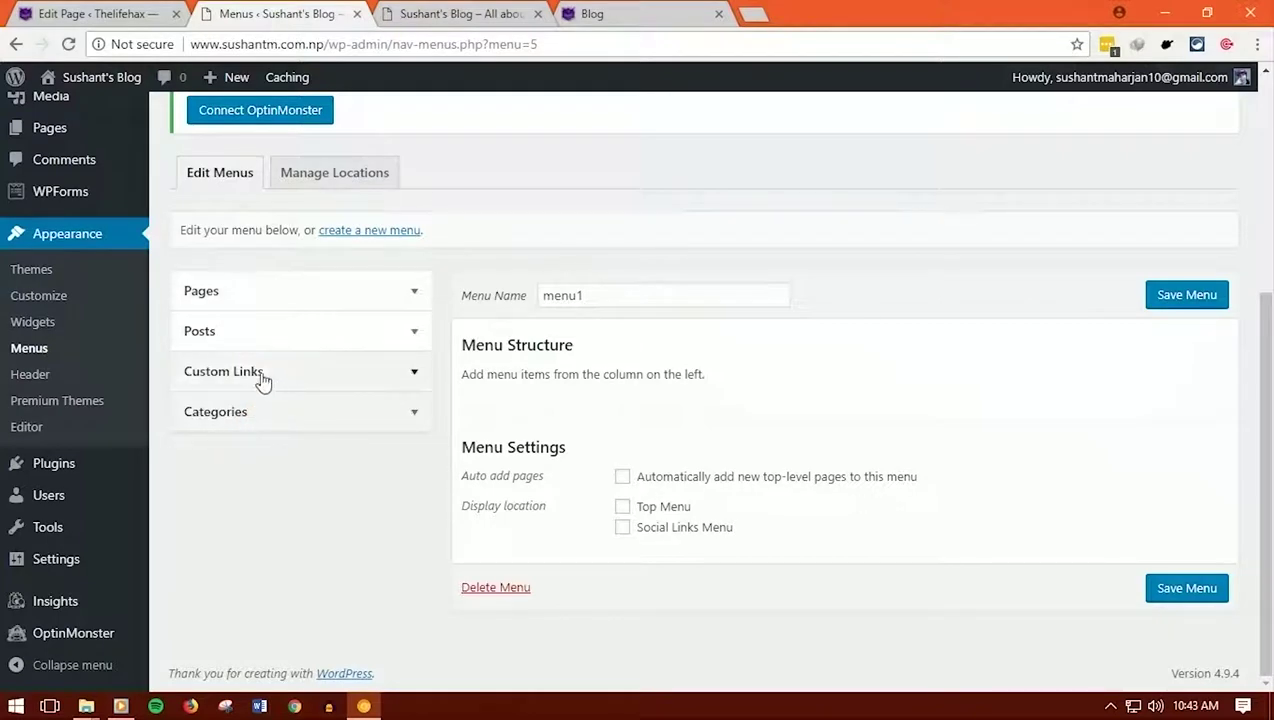
{"action": "left_click", "coordinate": [264, 375]}
{"action": "left_click", "coordinate": [380, 371]}
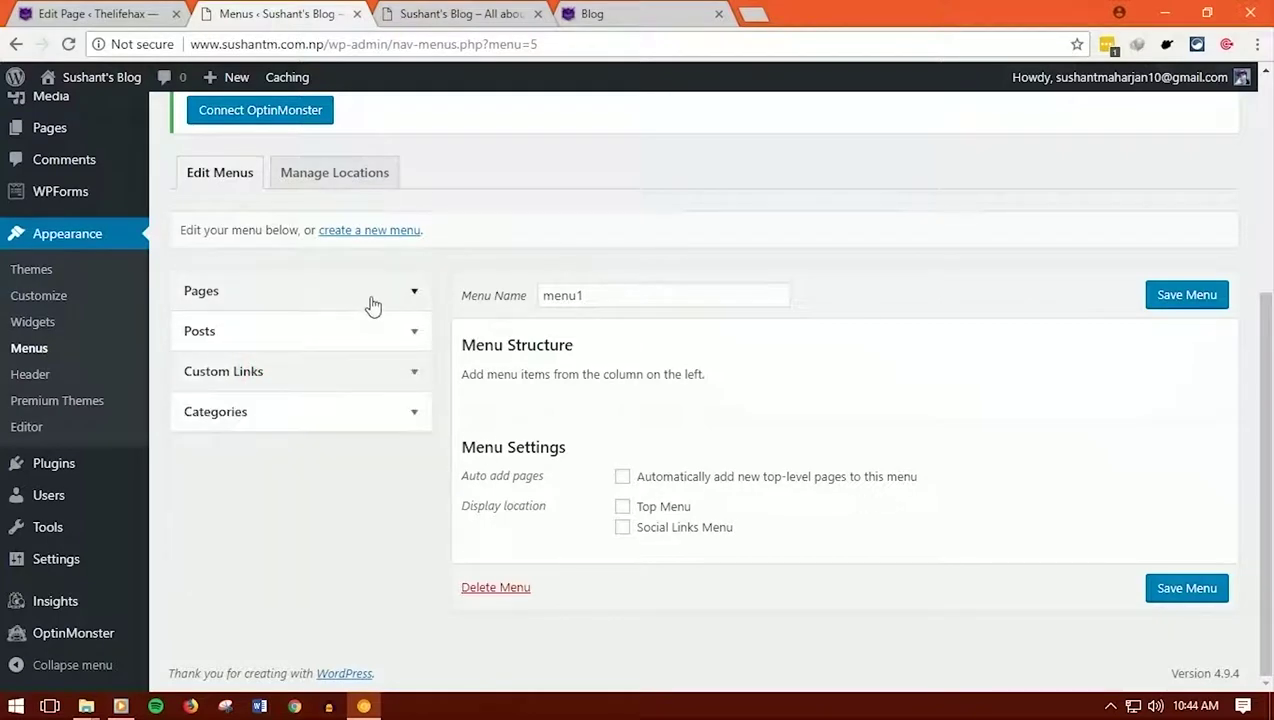
{"action": "left_click", "coordinate": [373, 294]}
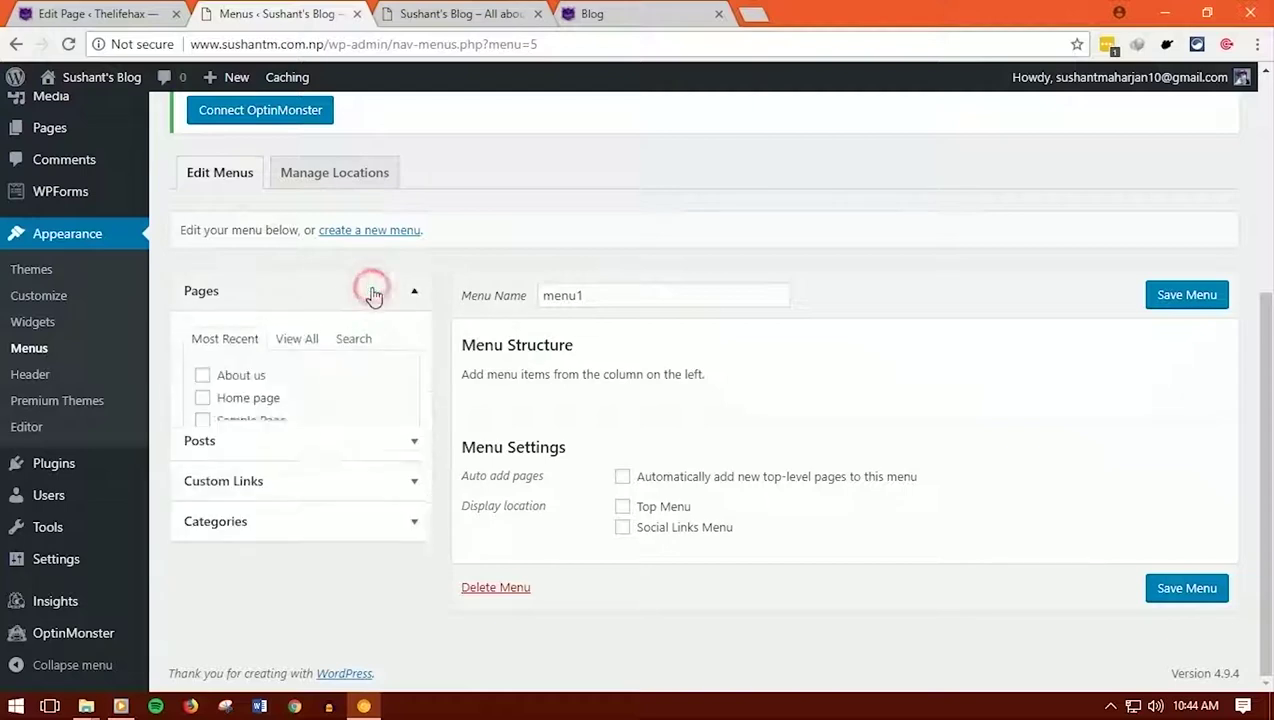
{"action": "left_click", "coordinate": [298, 348]}
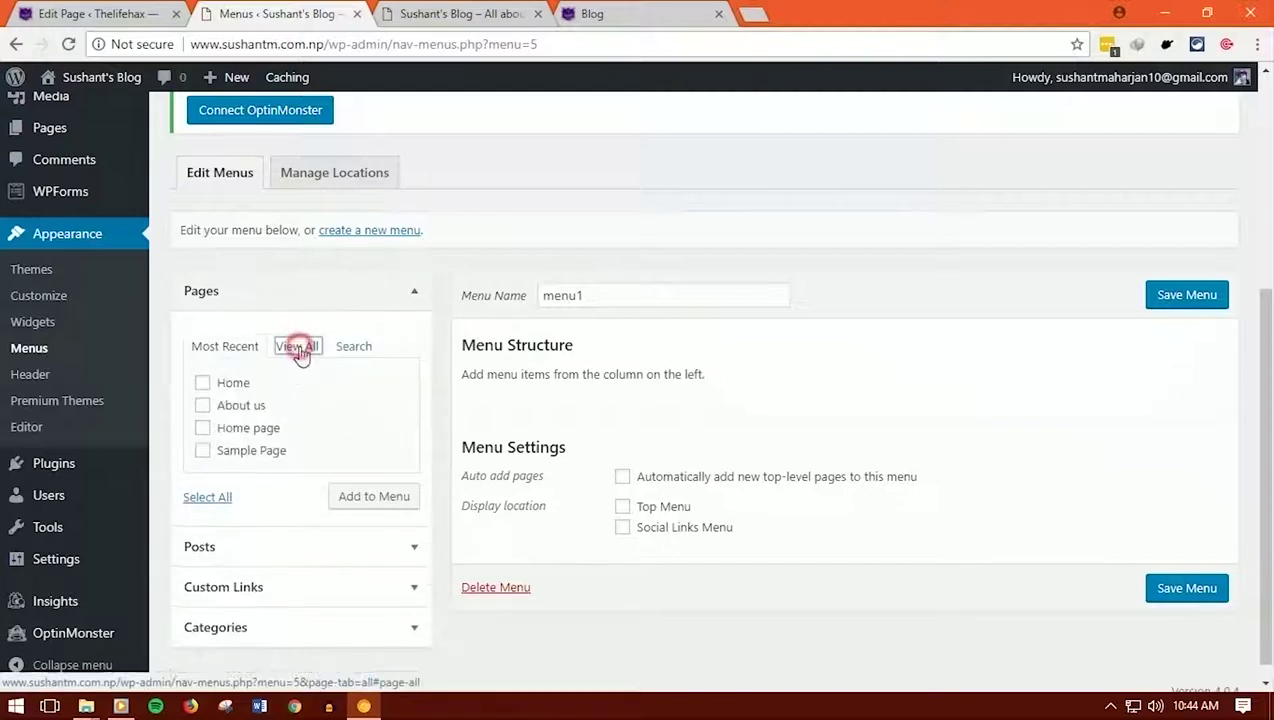
{"action": "left_click", "coordinate": [202, 383]}
{"action": "left_click", "coordinate": [203, 406]}
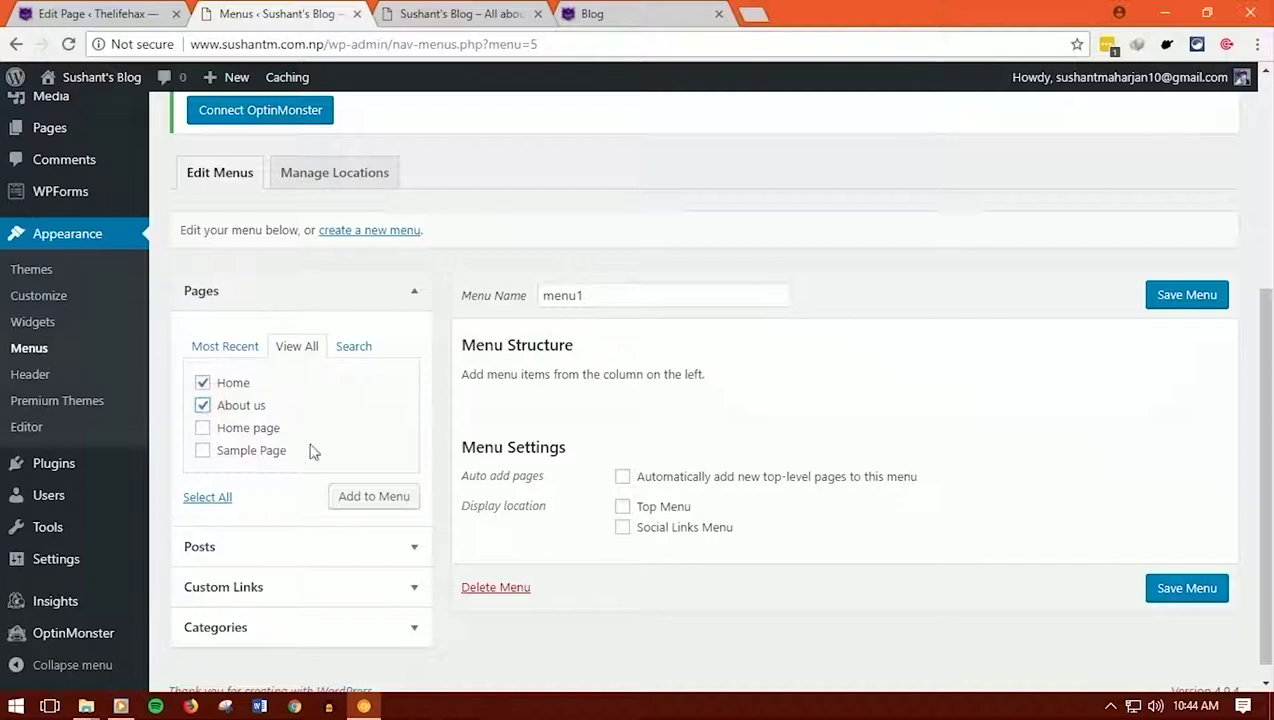
{"action": "left_click", "coordinate": [374, 502]}
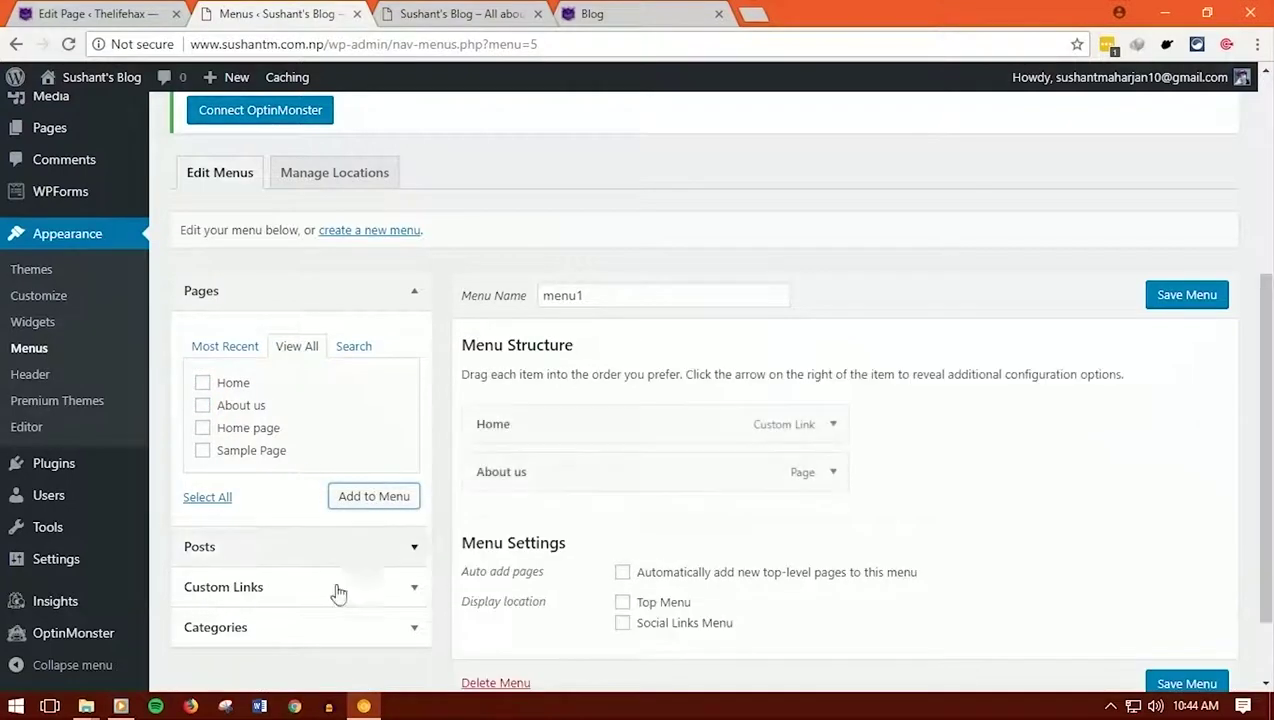
Bring the Blogging, Seo and Wordpress categories into menu1
{"action": "left_click", "coordinate": [310, 623]}
{"action": "left_click", "coordinate": [290, 468]}
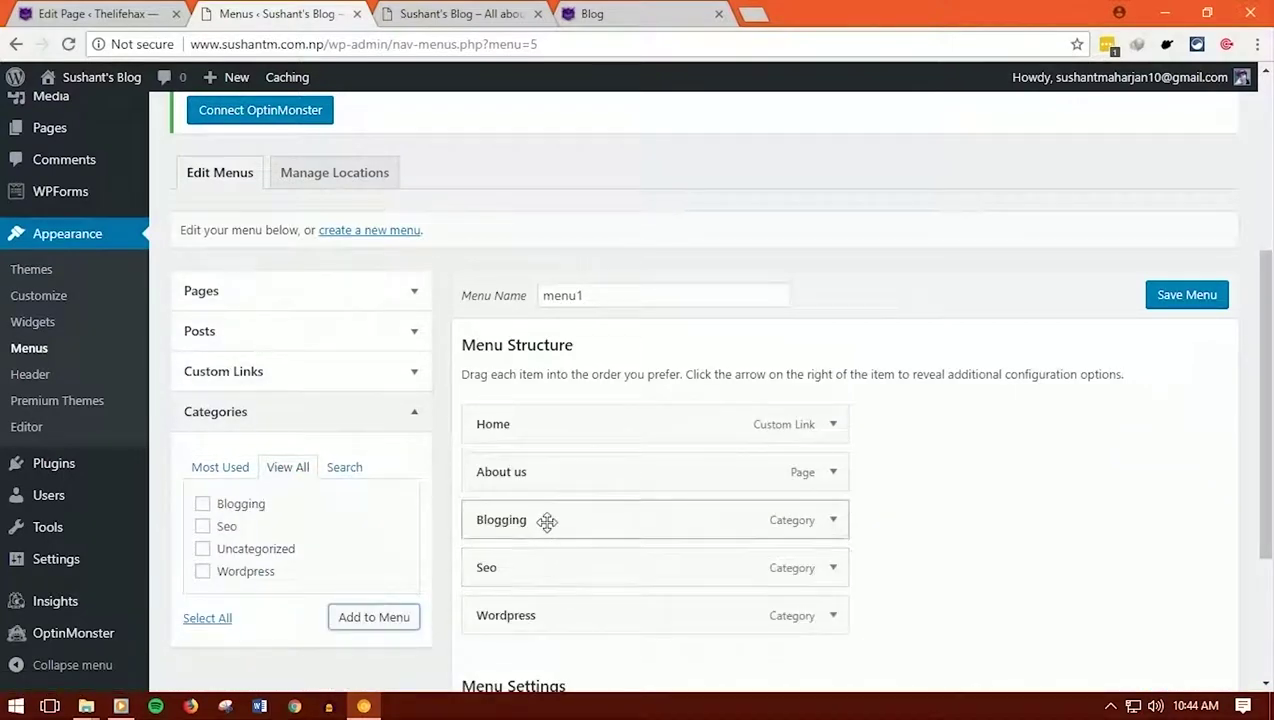
{"action": "scroll", "coordinate": [552, 521], "scroll_direction": "down", "scroll_amount": 2}
{"action": "scroll", "coordinate": [549, 530], "scroll_direction": "up", "scroll_amount": 1}
{"action": "left_click", "coordinate": [321, 191]}
{"action": "left_click", "coordinate": [327, 196]}
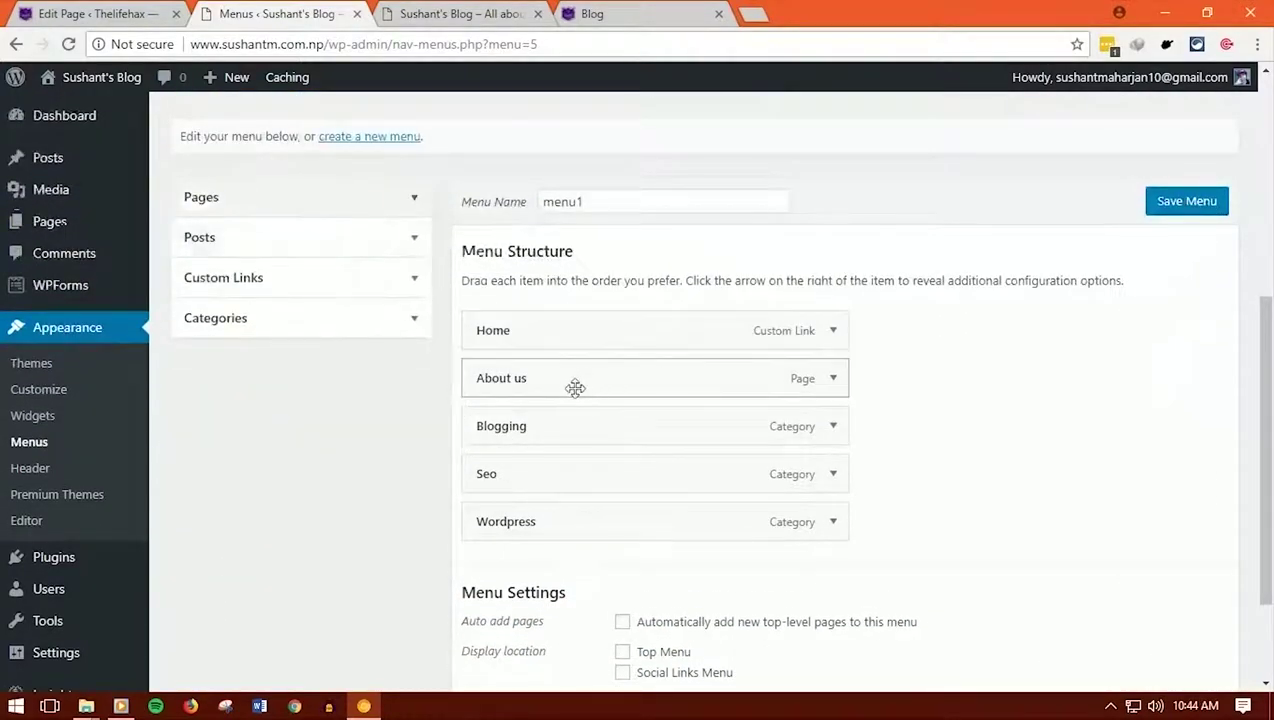
Nest Seo and Wordpress under Blogging and move About us to the end
{"action": "left_click_drag", "start_coordinate": [525, 475], "coordinate": [567, 516]}
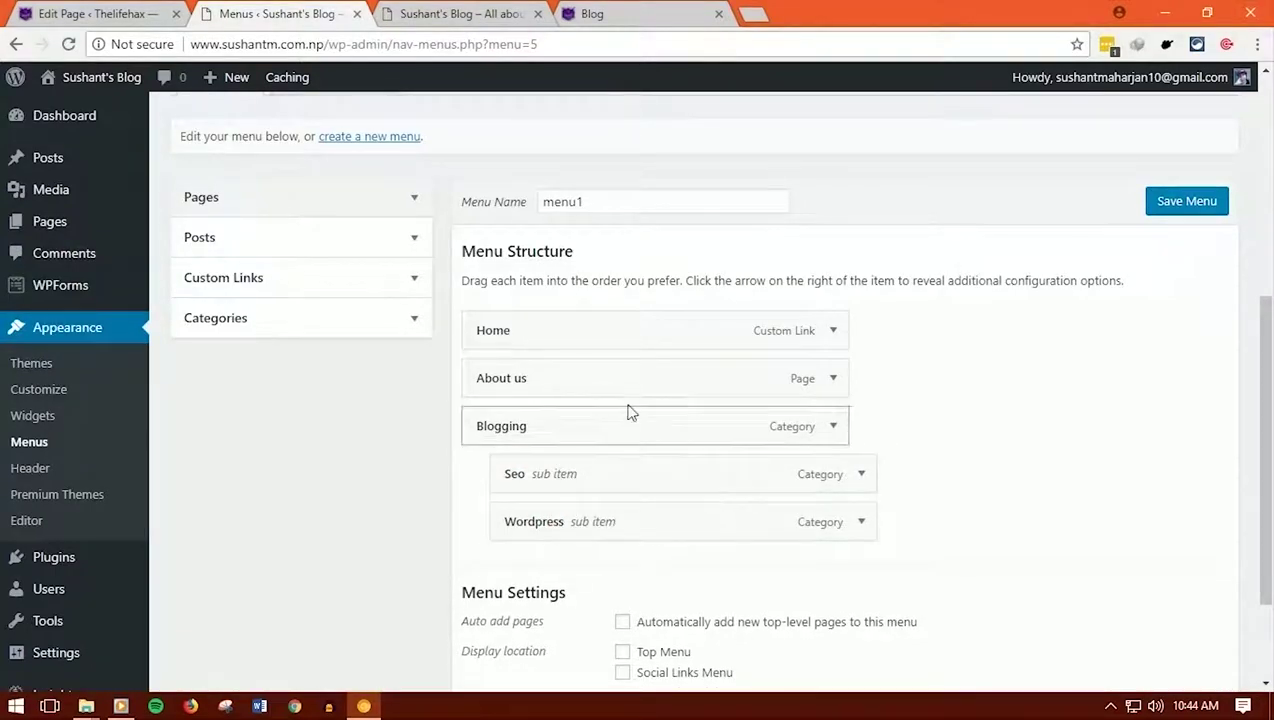
{"action": "scroll", "coordinate": [520, 472], "scroll_direction": "up", "scroll_amount": 1}
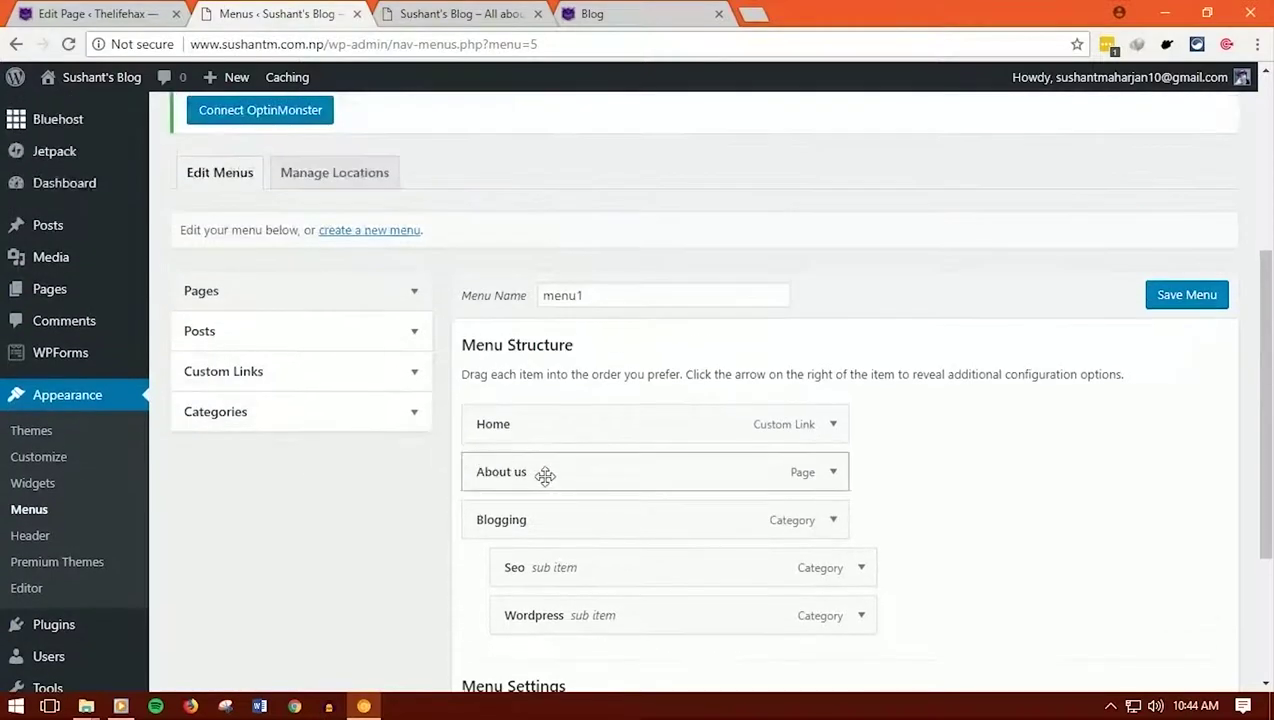
{"action": "left_click_drag", "start_coordinate": [545, 475], "coordinate": [535, 620]}
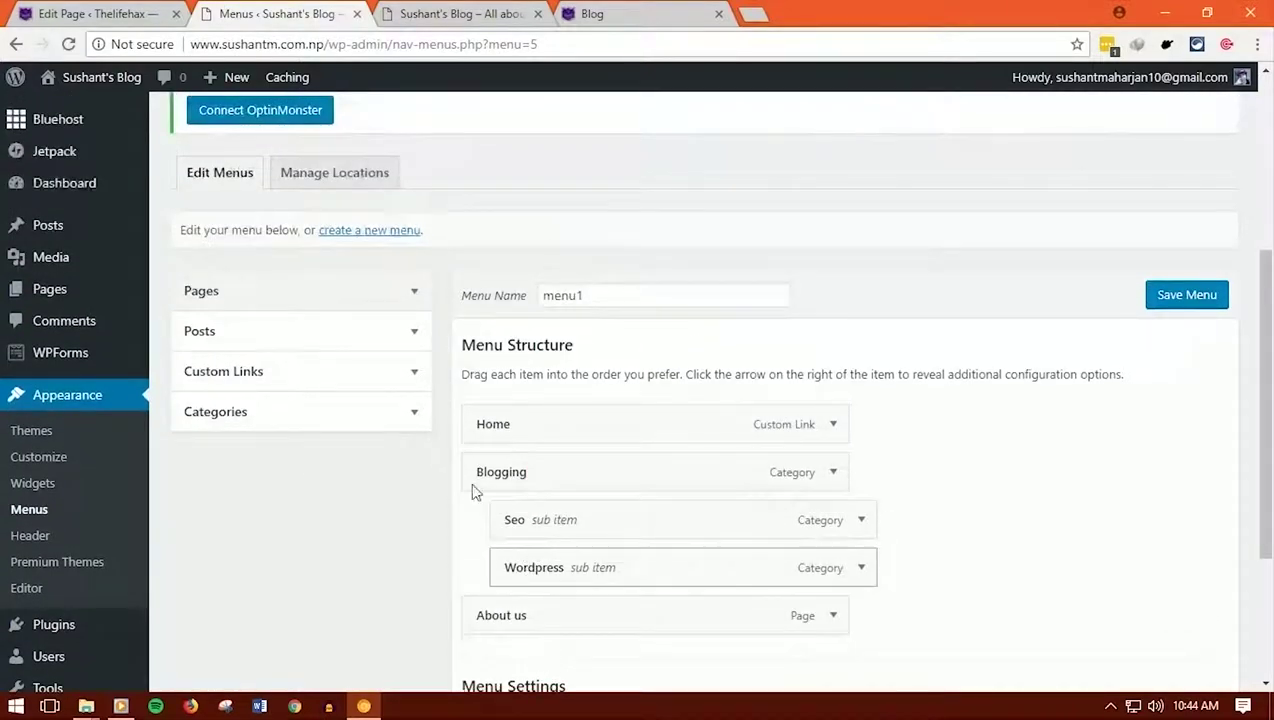
Assign menu1 to the Top Menu location and save it
{"action": "left_click", "coordinate": [300, 289]}
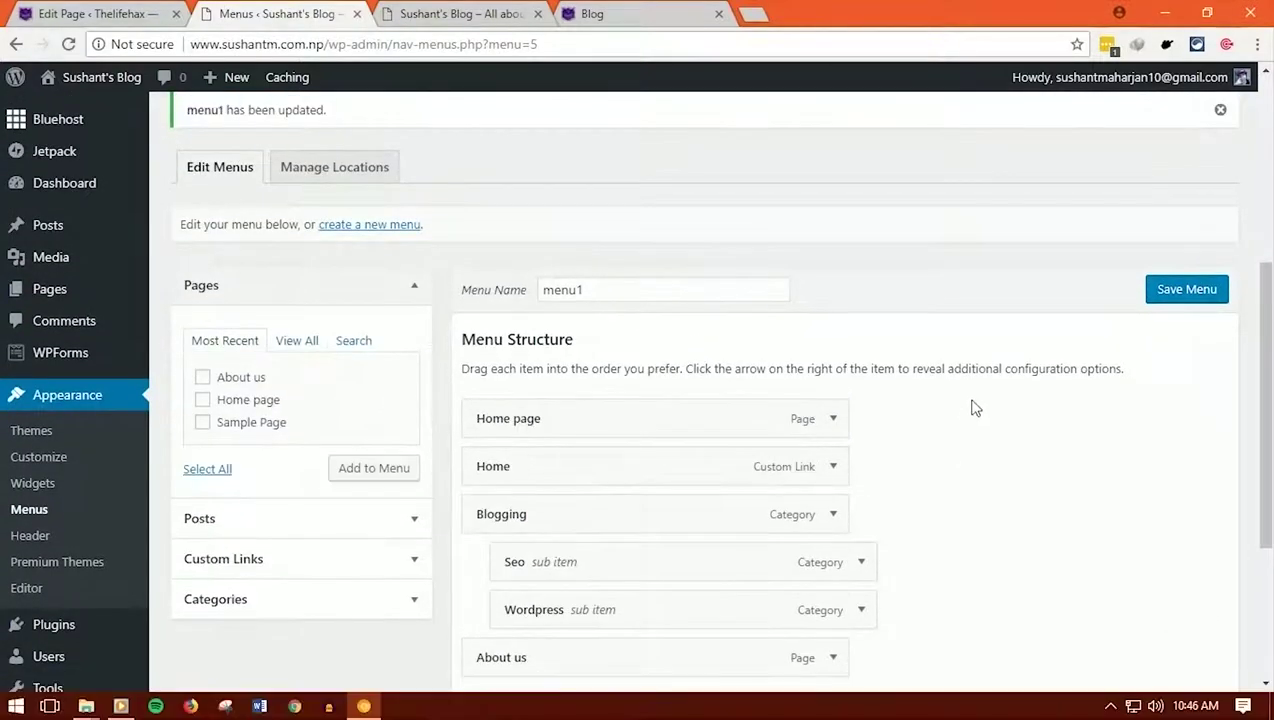
{"action": "scroll", "coordinate": [975, 407], "scroll_direction": "down", "scroll_amount": 3}
{"action": "scroll", "coordinate": [708, 259], "scroll_direction": "up", "scroll_amount": 2}
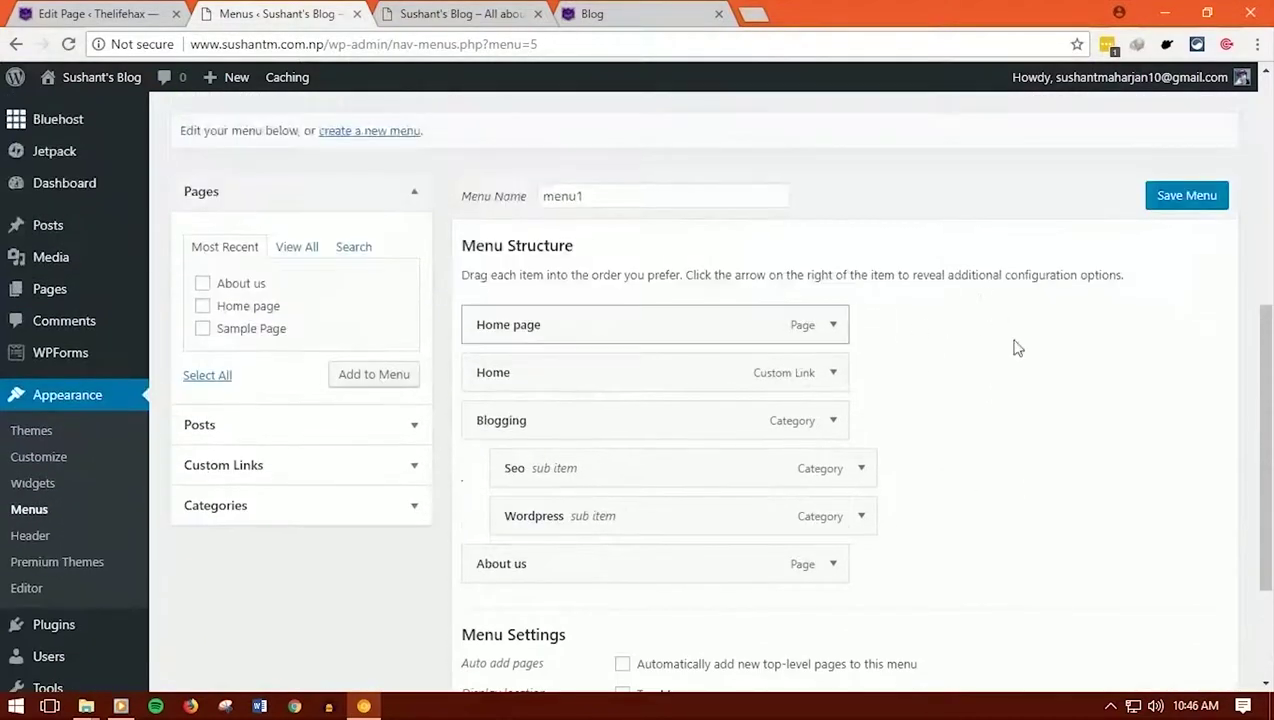
{"action": "scroll", "coordinate": [677, 407], "scroll_direction": "down", "scroll_amount": 1}
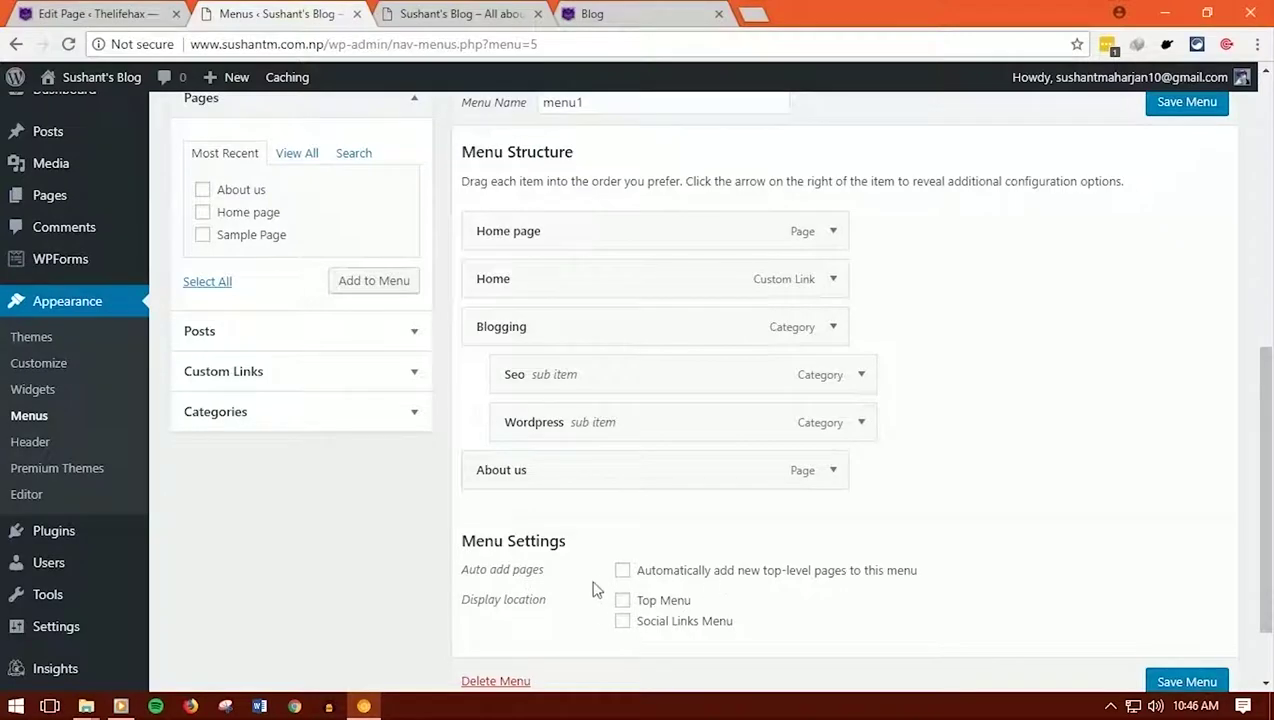
{"action": "left_click", "coordinate": [623, 601]}
{"action": "scroll", "coordinate": [1072, 597], "scroll_direction": "down", "scroll_amount": 1}
{"action": "left_click", "coordinate": [1165, 592]}
Open the live blog in a new tab to check the top navigation
{"action": "mouse_move", "coordinate": [55, 86]}
{"action": "right_click", "coordinate": [68, 114]}
{"action": "left_click", "coordinate": [110, 133]}
{"action": "left_click", "coordinate": [421, 13]}
{"action": "scroll", "coordinate": [475, 300], "scroll_direction": "down", "scroll_amount": 3}
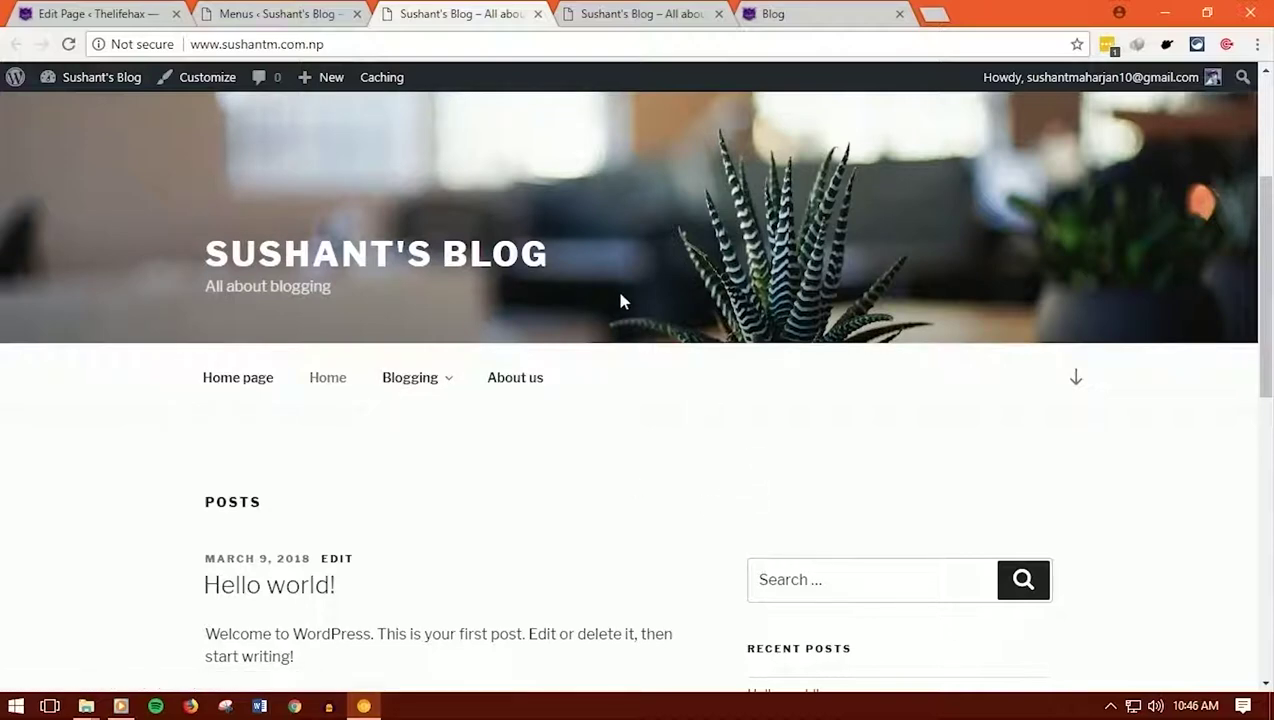
Go to the All Posts list and close the blog preview tab
{"action": "left_click", "coordinate": [300, 13]}
{"action": "mouse_move", "coordinate": [53, 230]}
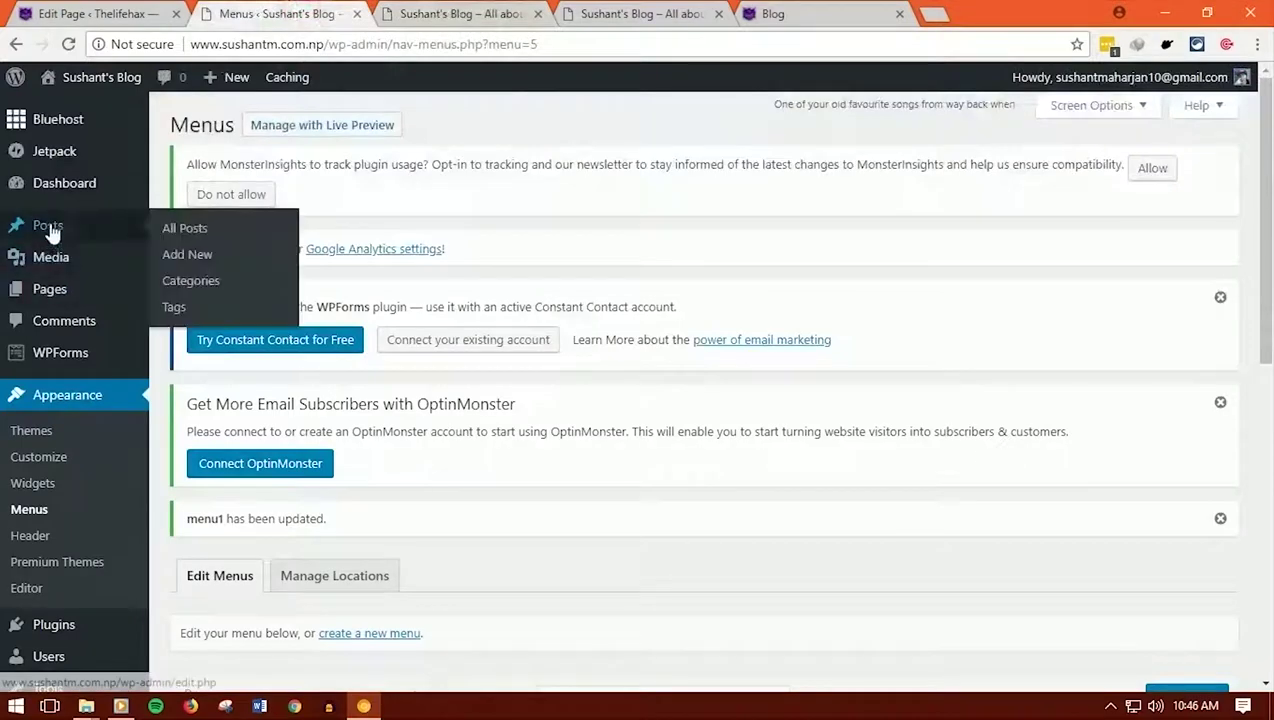
{"action": "left_click", "coordinate": [185, 230]}
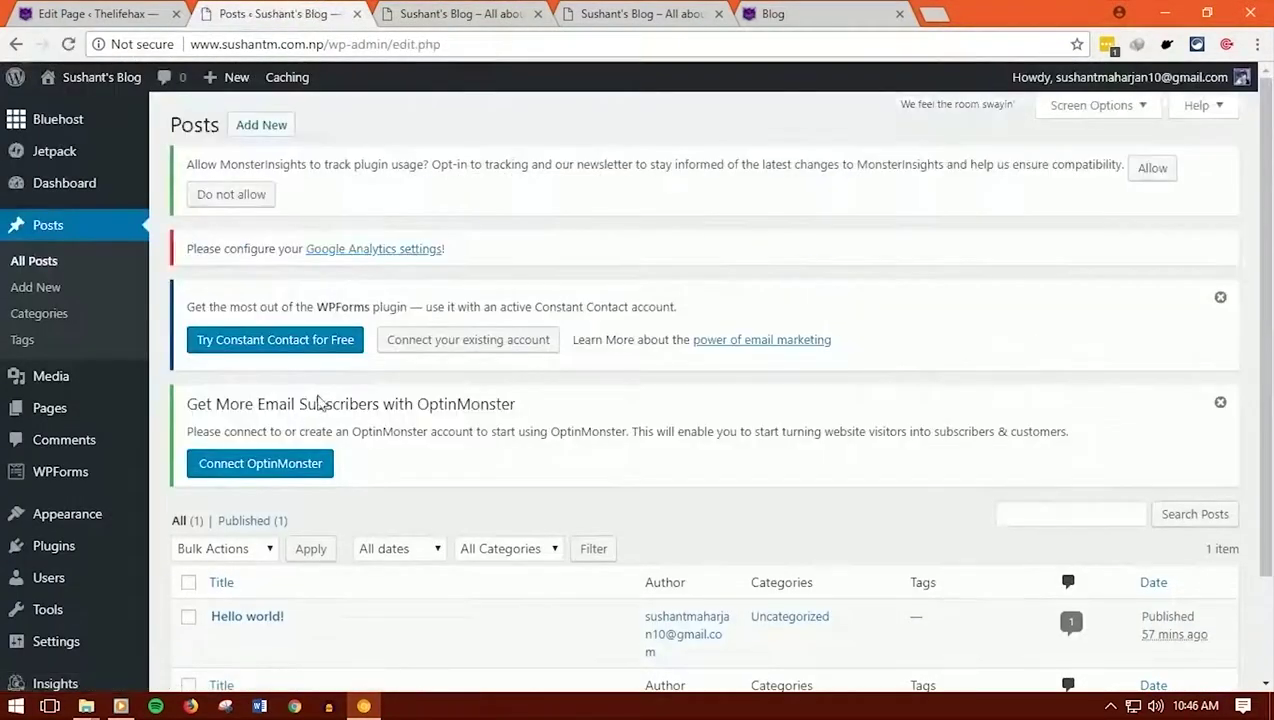
{"action": "scroll", "coordinate": [216, 475], "scroll_direction": "down", "scroll_amount": 2}
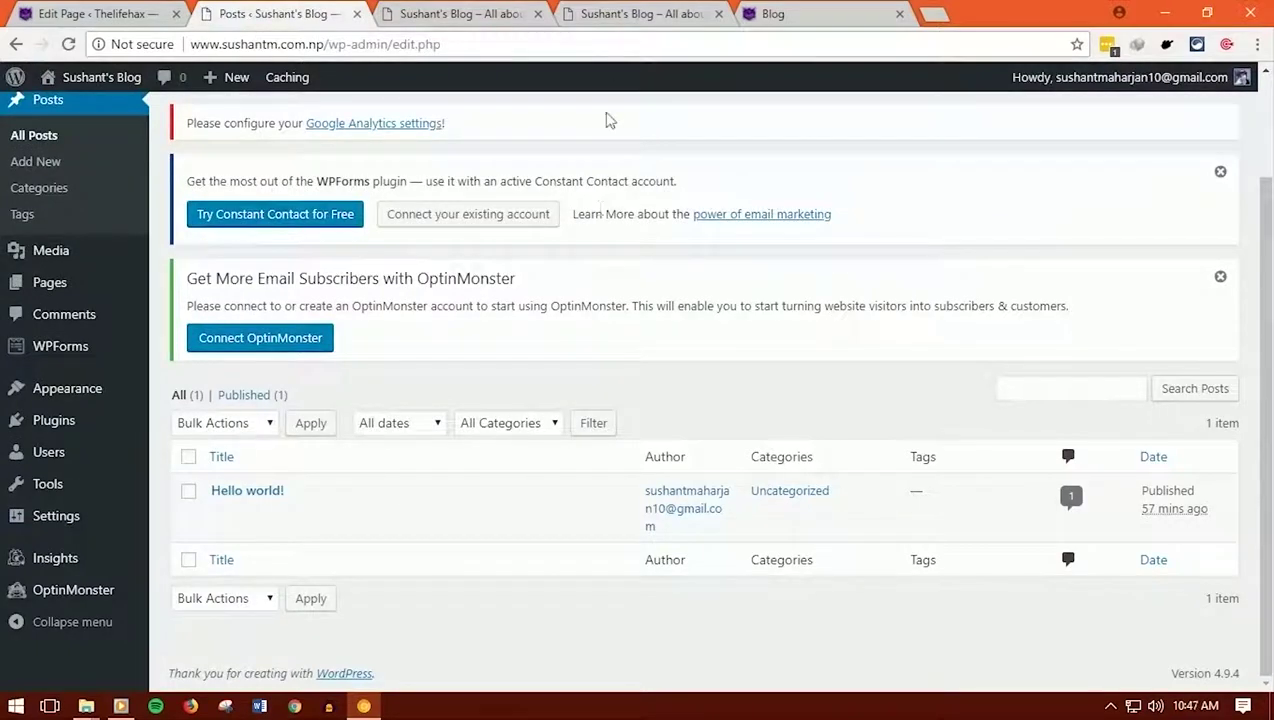
{"action": "left_click", "coordinate": [719, 14]}
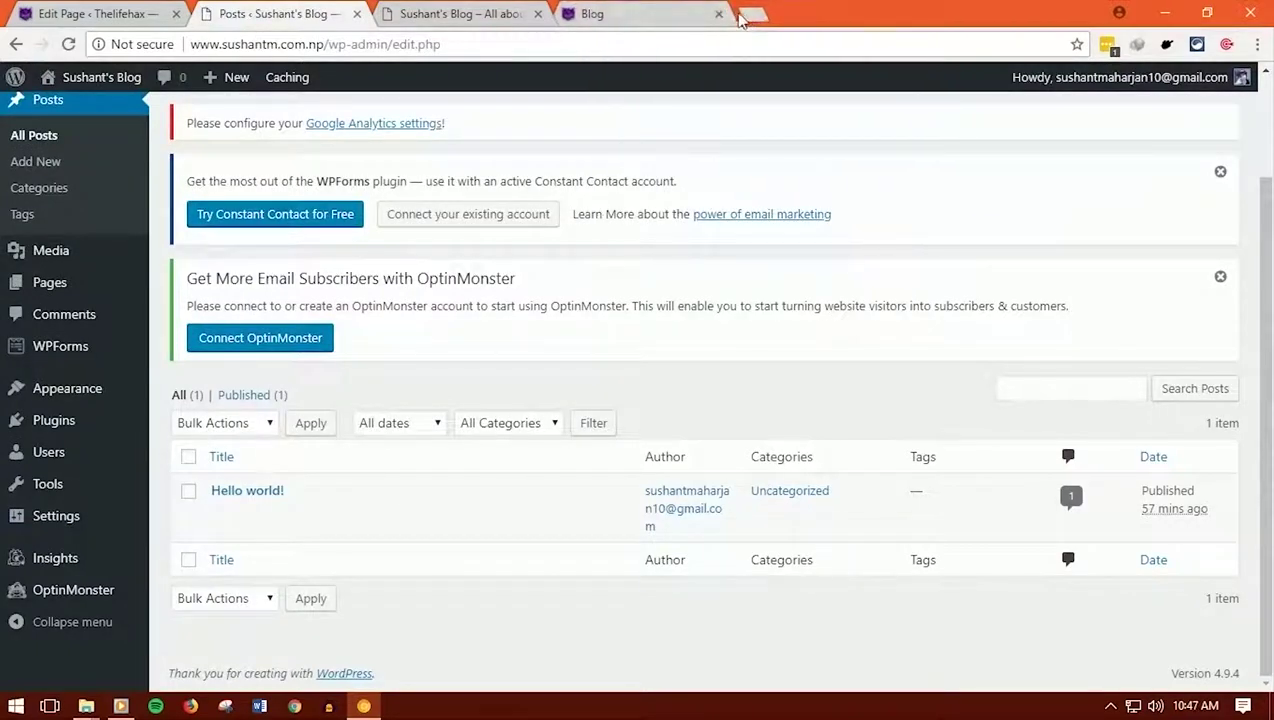
Search Google for dummytextgenerator in a new tab
{"action": "left_click", "coordinate": [752, 14]}
{"action": "type", "text": "dummy"}
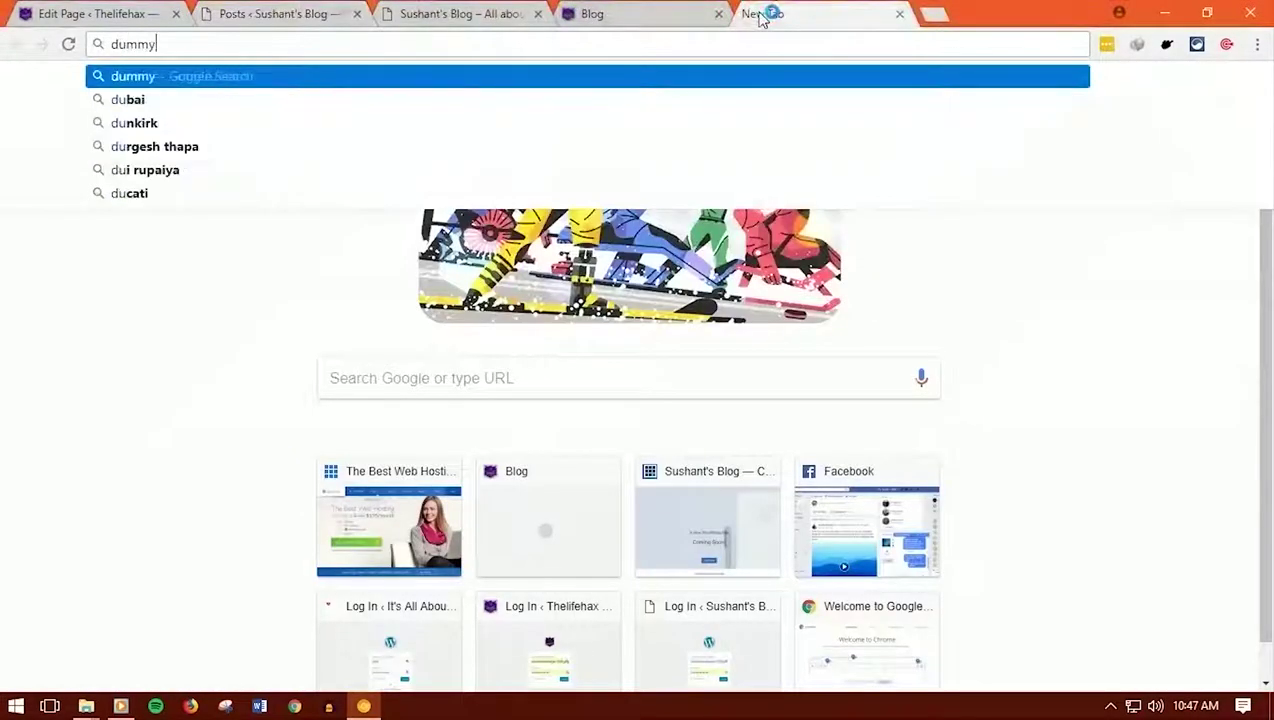
{"action": "type", "text": "textgenerator"}
{"action": "key", "text": "Return"}
Start a new post in WordPress, then return to the search results
{"action": "left_click", "coordinate": [262, 10]}
{"action": "scroll", "coordinate": [295, 232], "scroll_direction": "up", "scroll_amount": 2}
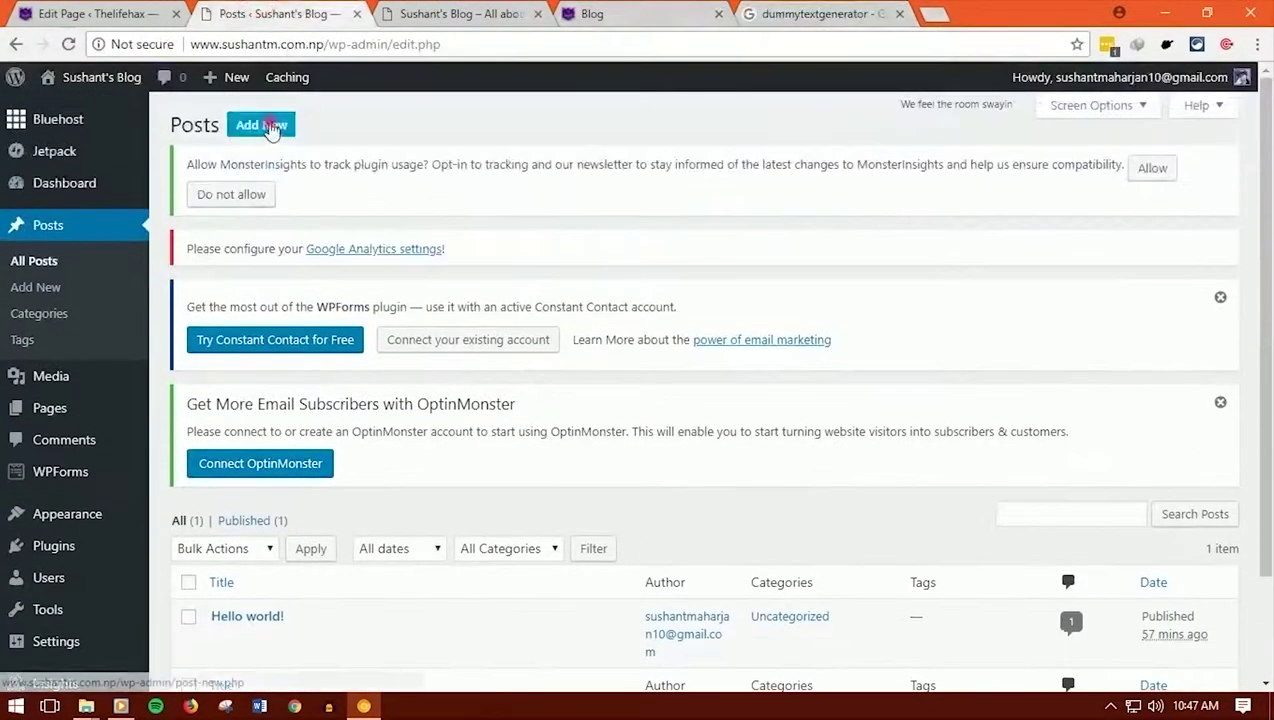
{"action": "left_click", "coordinate": [268, 127]}
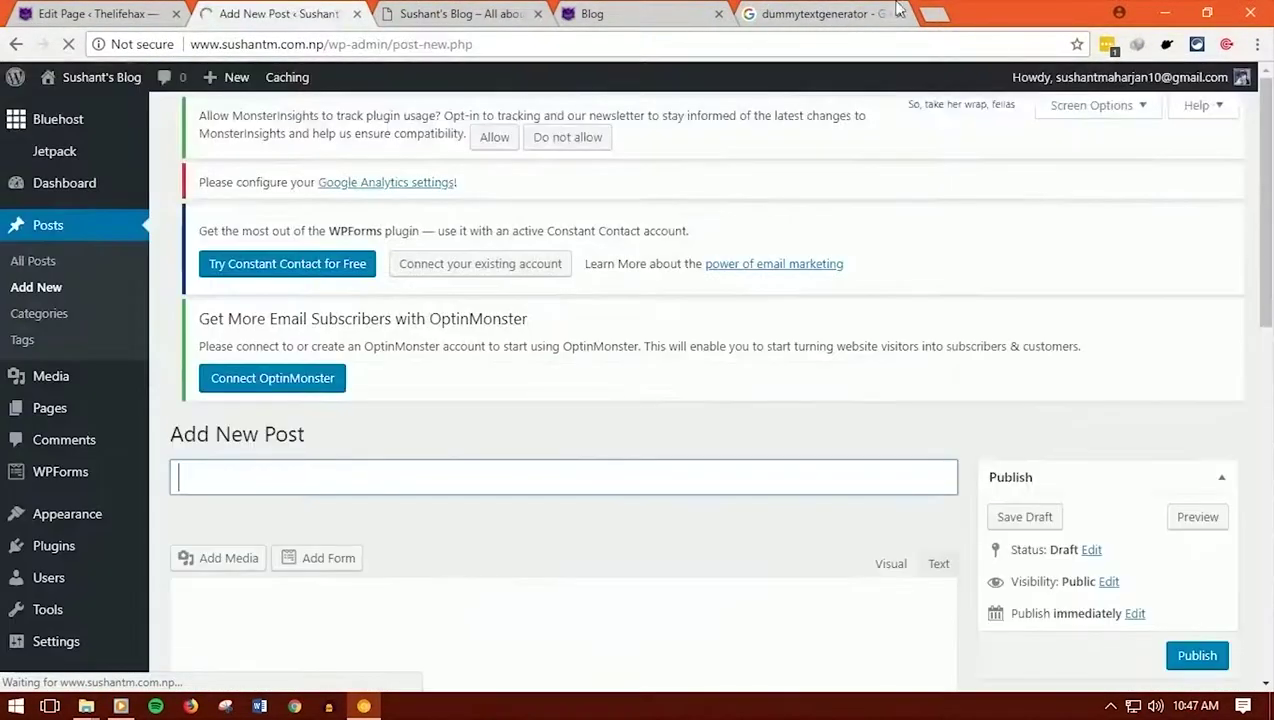
{"action": "left_click", "coordinate": [897, 8]}
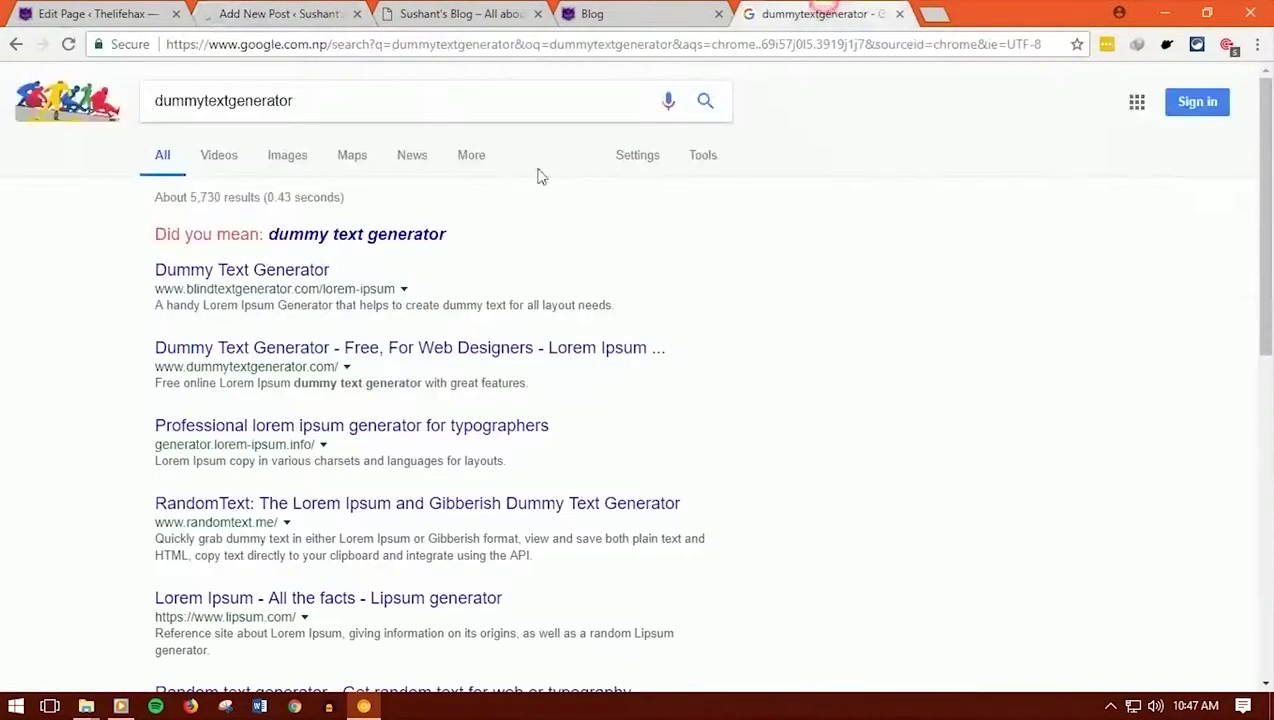
On dummytextgenerator.com, generate 800 words of Lorem Ipsum and copy the text
{"action": "left_click", "coordinate": [292, 350]}
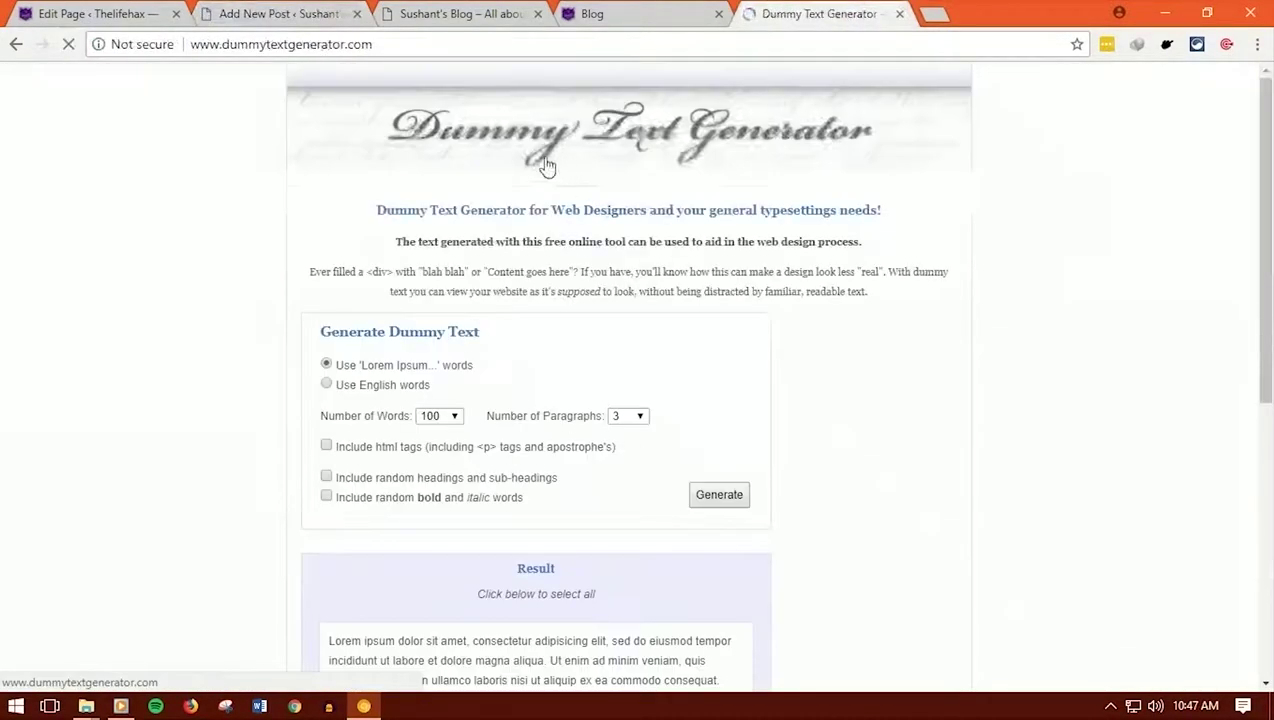
{"action": "scroll", "coordinate": [537, 173], "scroll_direction": "down", "scroll_amount": 2}
{"action": "left_click", "coordinate": [440, 228]}
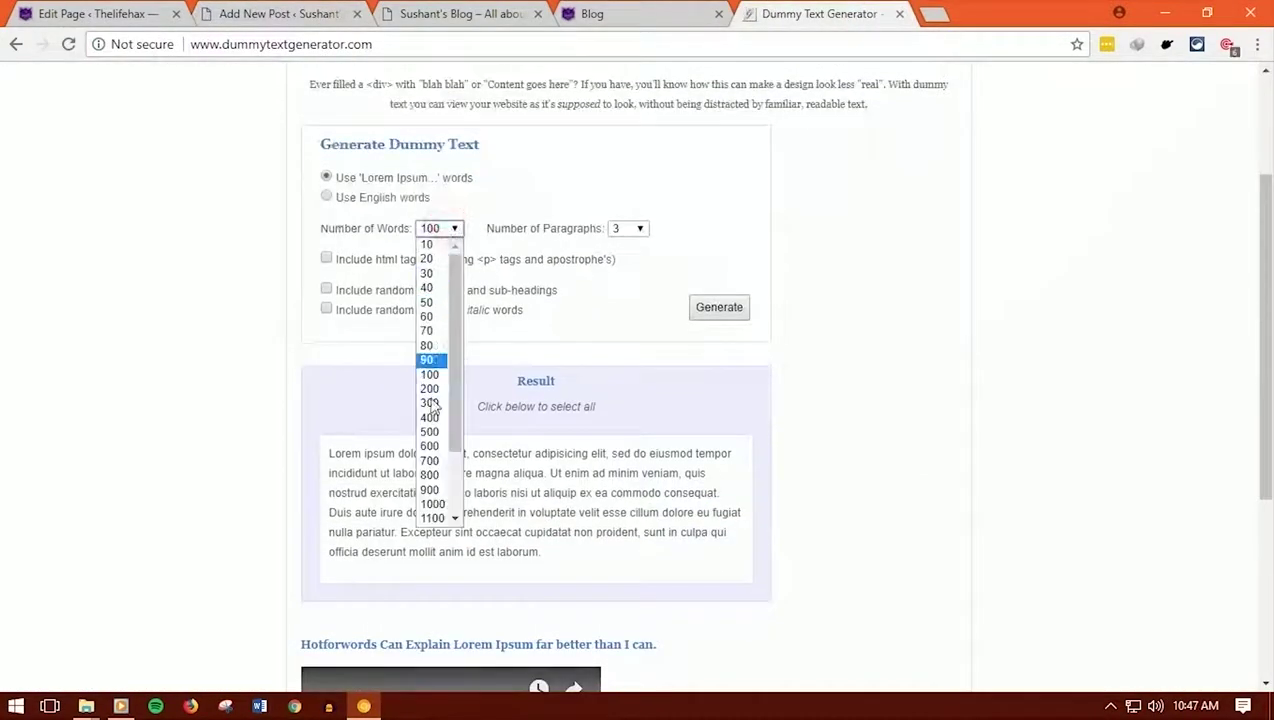
{"action": "left_click", "coordinate": [430, 476]}
{"action": "left_click", "coordinate": [720, 308]}
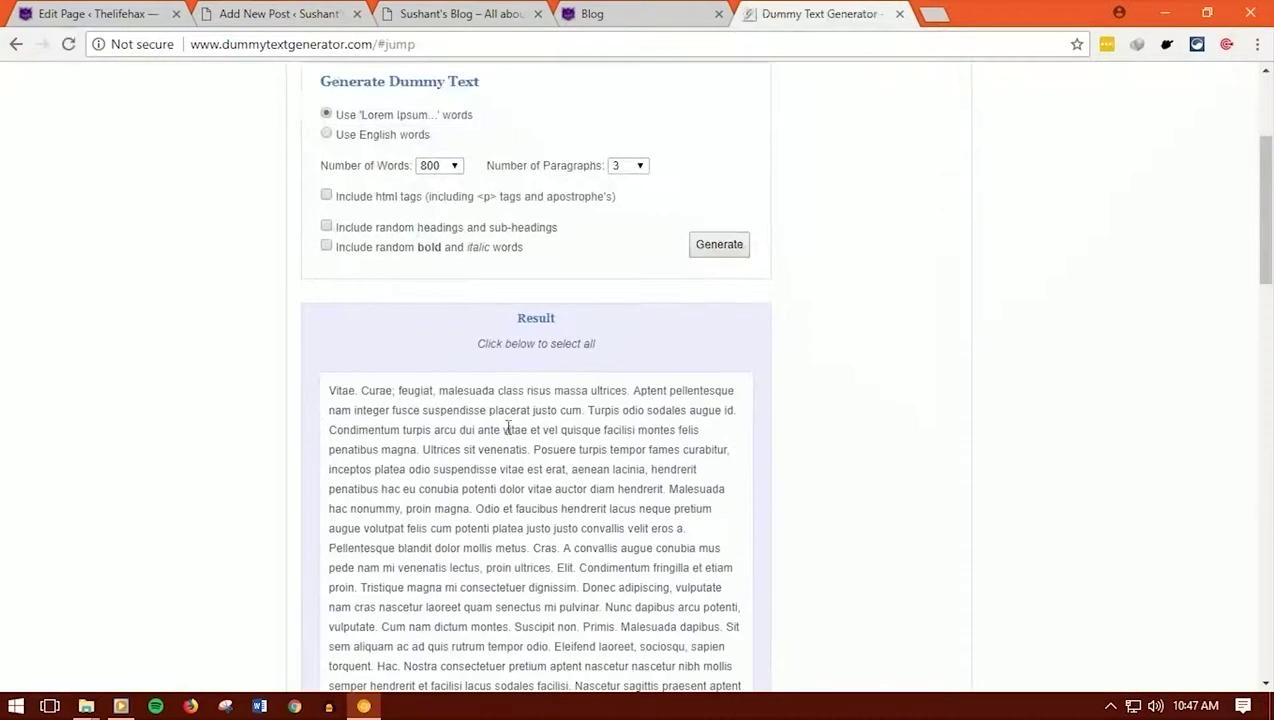
{"action": "left_click", "coordinate": [498, 427]}
{"action": "right_click", "coordinate": [500, 431]}
{"action": "left_click", "coordinate": [549, 443]}
Back in the new post editor, place the cursor in the post body
{"action": "left_click", "coordinate": [268, 13]}
{"action": "scroll", "coordinate": [335, 406], "scroll_direction": "down", "scroll_amount": 3}
{"action": "left_click", "coordinate": [314, 444]}
Paste the dummy text into the 'post 1 test day' body and scroll toward the Featured Image box
{"action": "key", "text": "ctrl+v"}
{"action": "scroll", "coordinate": [308, 360], "scroll_direction": "up", "scroll_amount": 10}
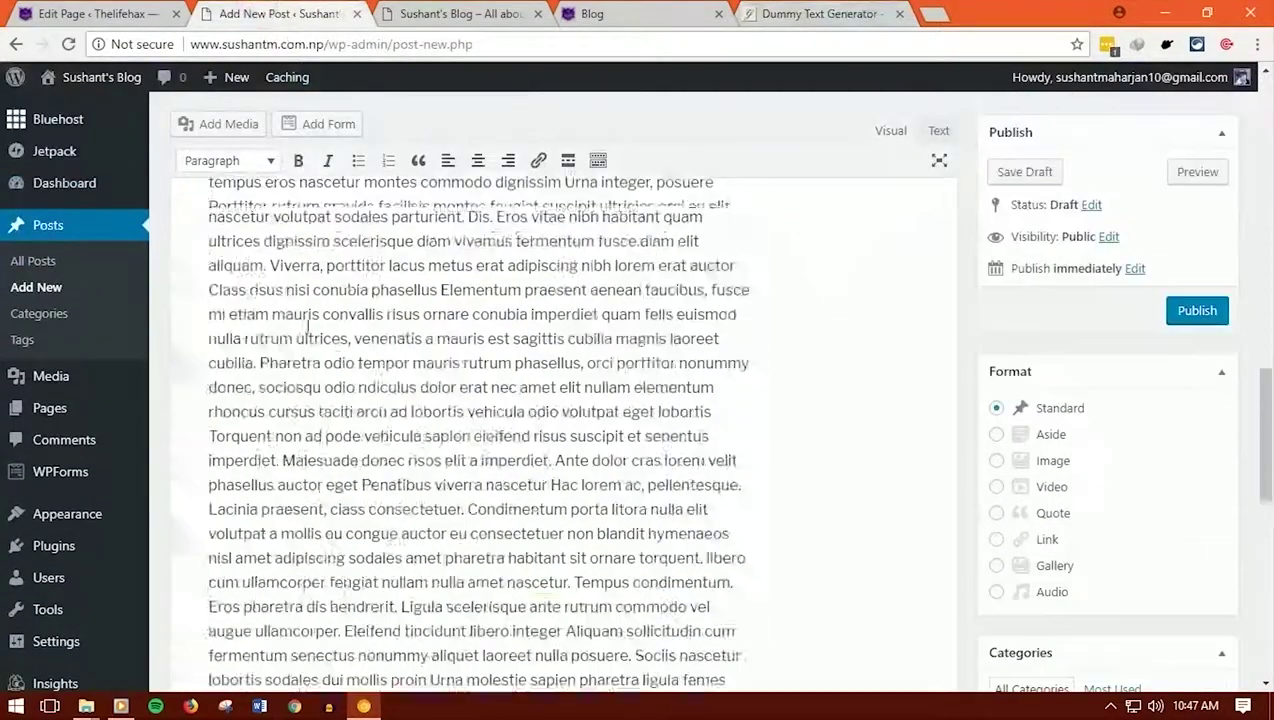
{"action": "scroll", "coordinate": [308, 328], "scroll_direction": "up", "scroll_amount": 10}
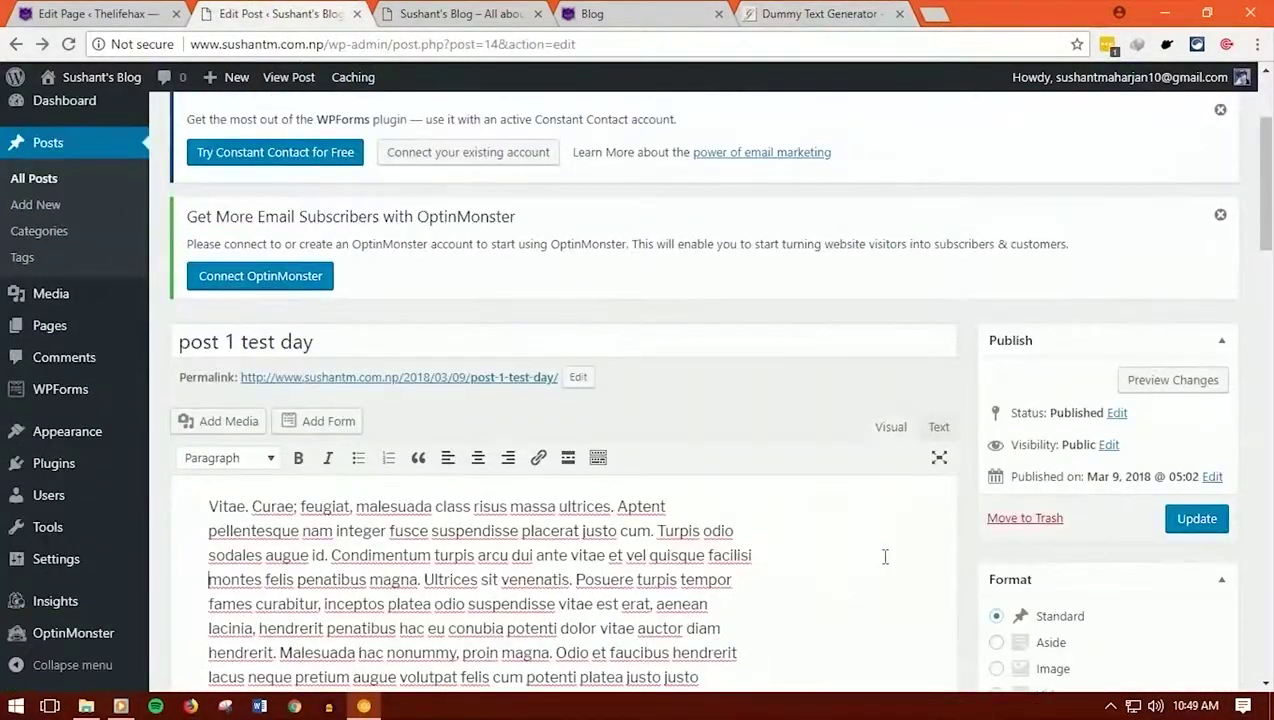
{"action": "scroll", "coordinate": [808, 478], "scroll_direction": "down", "scroll_amount": 2}
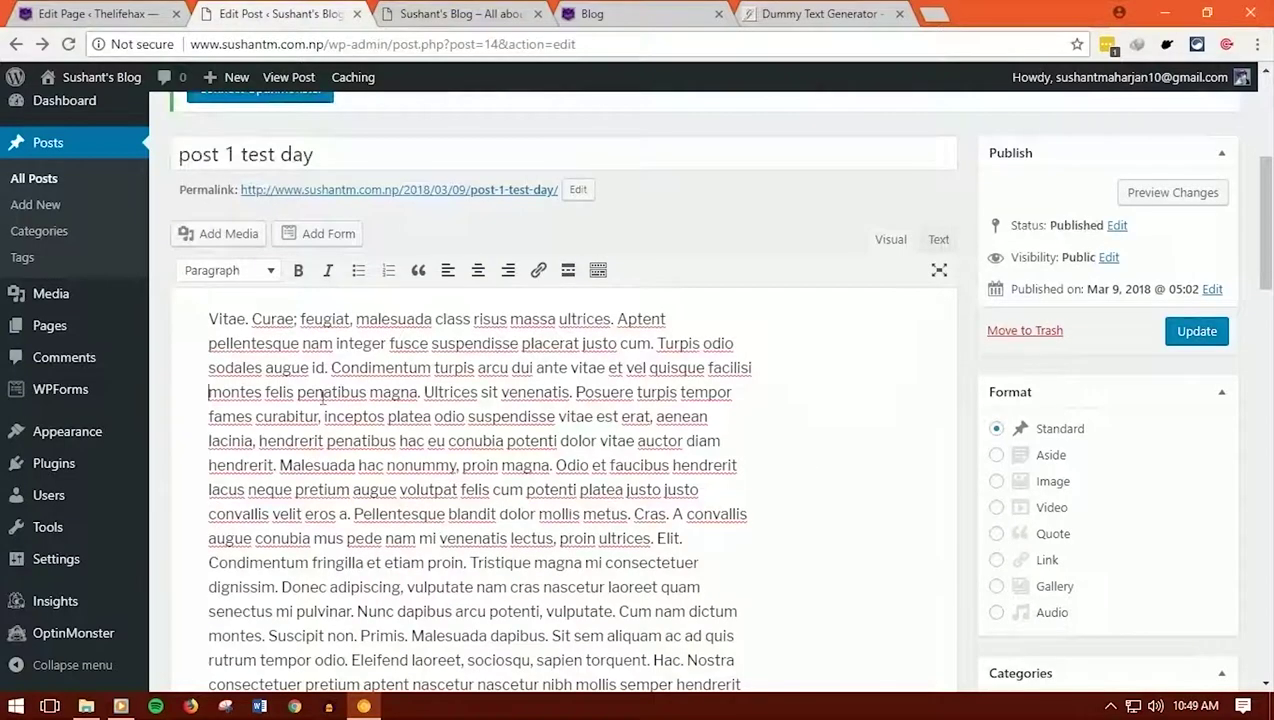
{"action": "scroll", "coordinate": [306, 383], "scroll_direction": "up", "scroll_amount": 1}
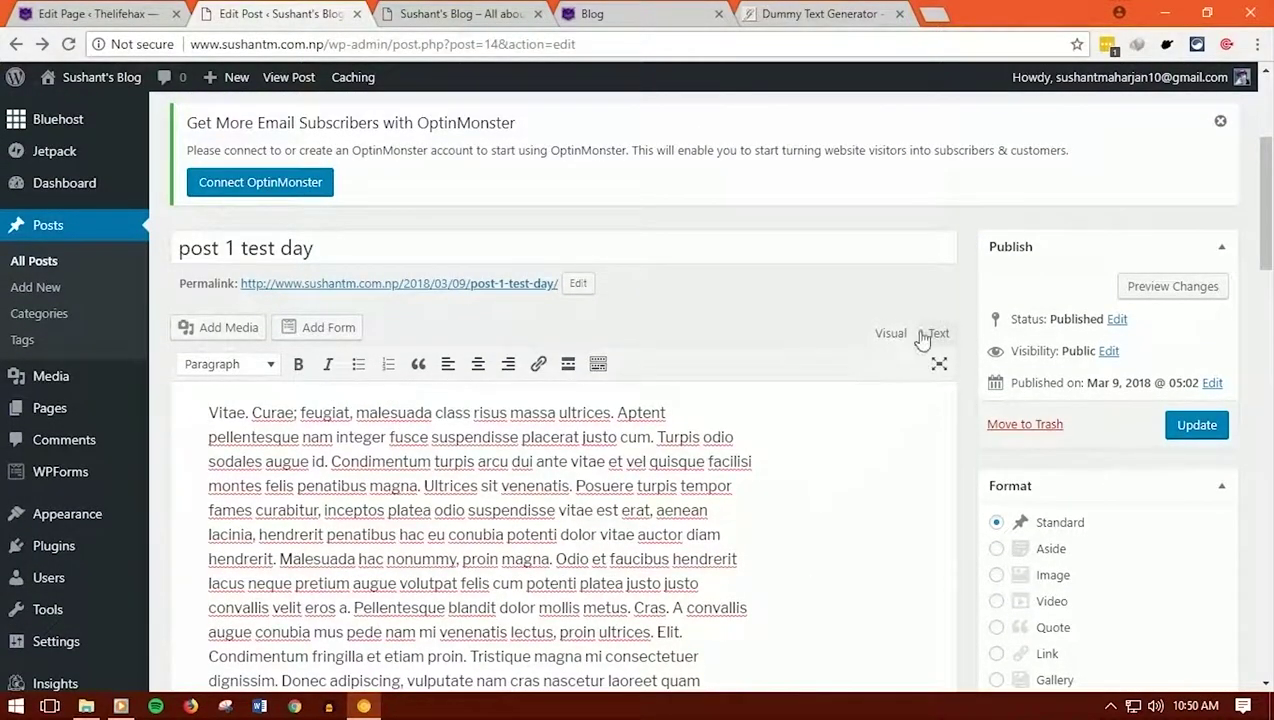
{"action": "left_click_drag", "start_coordinate": [1266, 255], "coordinate": [1270, 500]}
Upload 3-Awesome-Photography-Apps-Launched-By-Google.jpg from Pictures > thumbnails and set it as the post's featured image
{"action": "left_click", "coordinate": [1052, 619]}
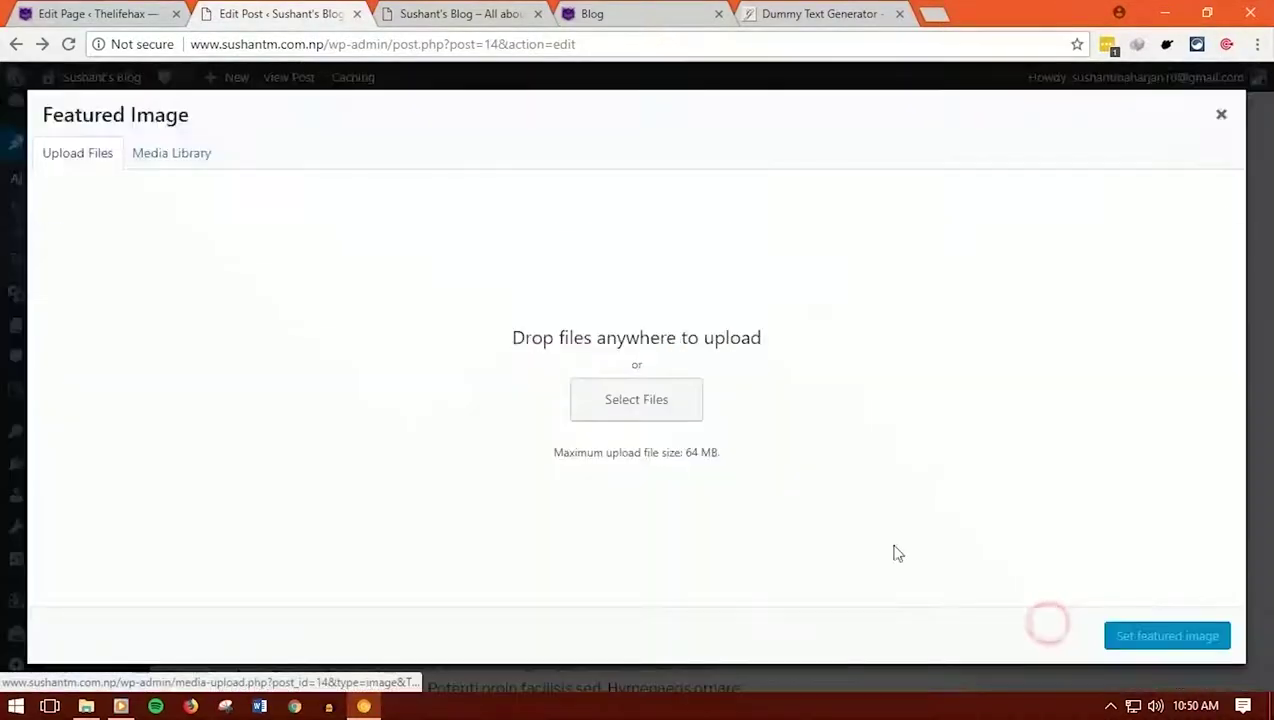
{"action": "left_click", "coordinate": [662, 404]}
{"action": "left_click", "coordinate": [73, 469]}
{"action": "left_click", "coordinate": [77, 491]}
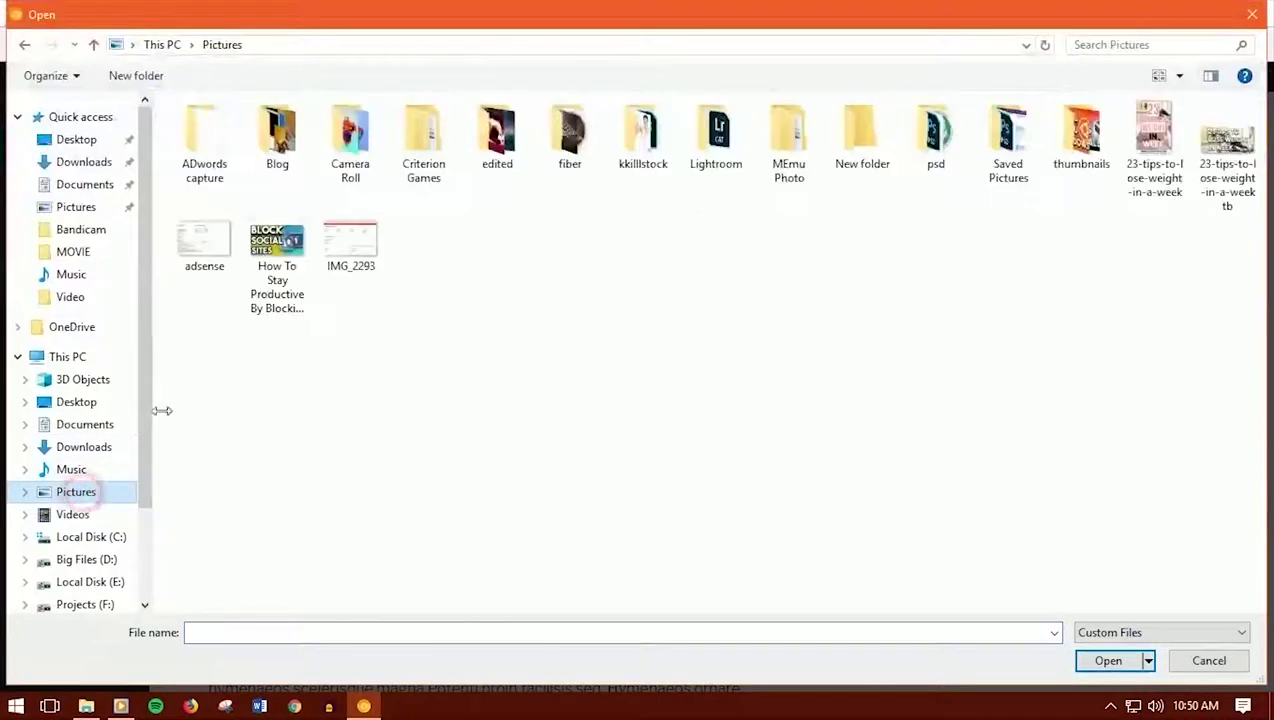
{"action": "double_click", "coordinate": [1080, 150]}
{"action": "left_click", "coordinate": [216, 140]}
{"action": "left_click", "coordinate": [1108, 660]}
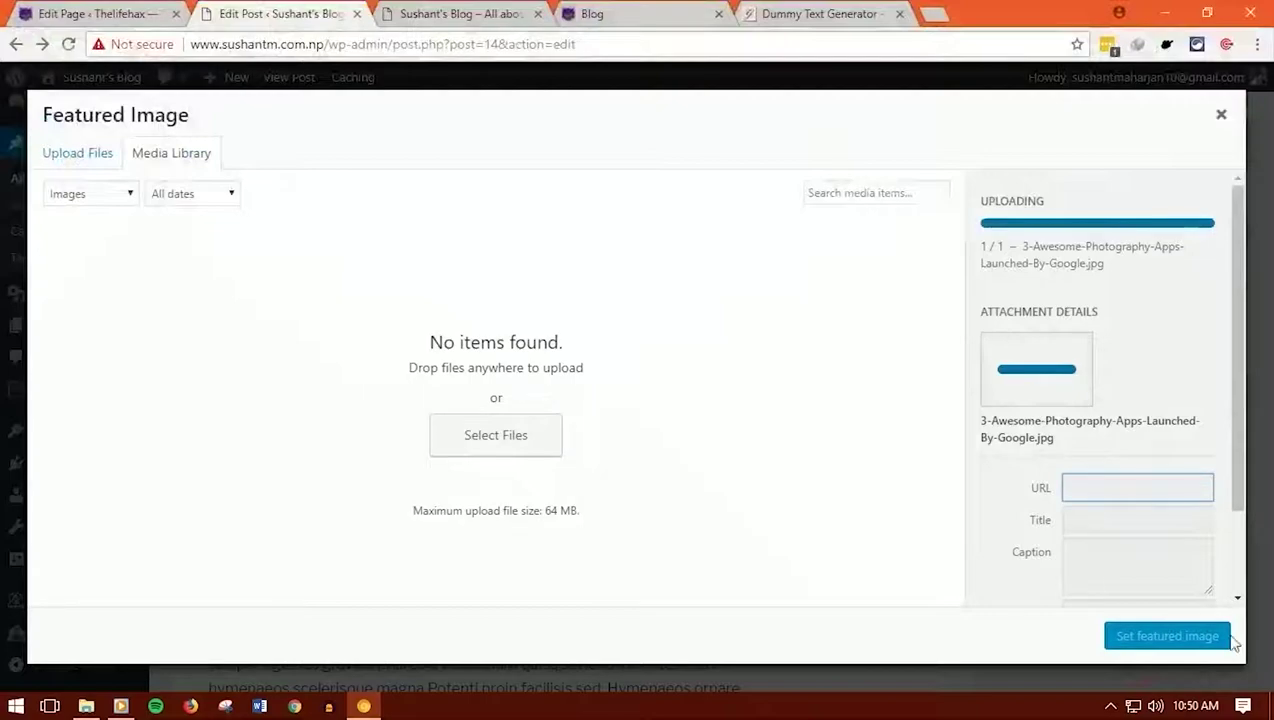
{"action": "left_click", "coordinate": [1180, 645]}
{"action": "scroll", "coordinate": [930, 520], "scroll_direction": "down", "scroll_amount": 2}
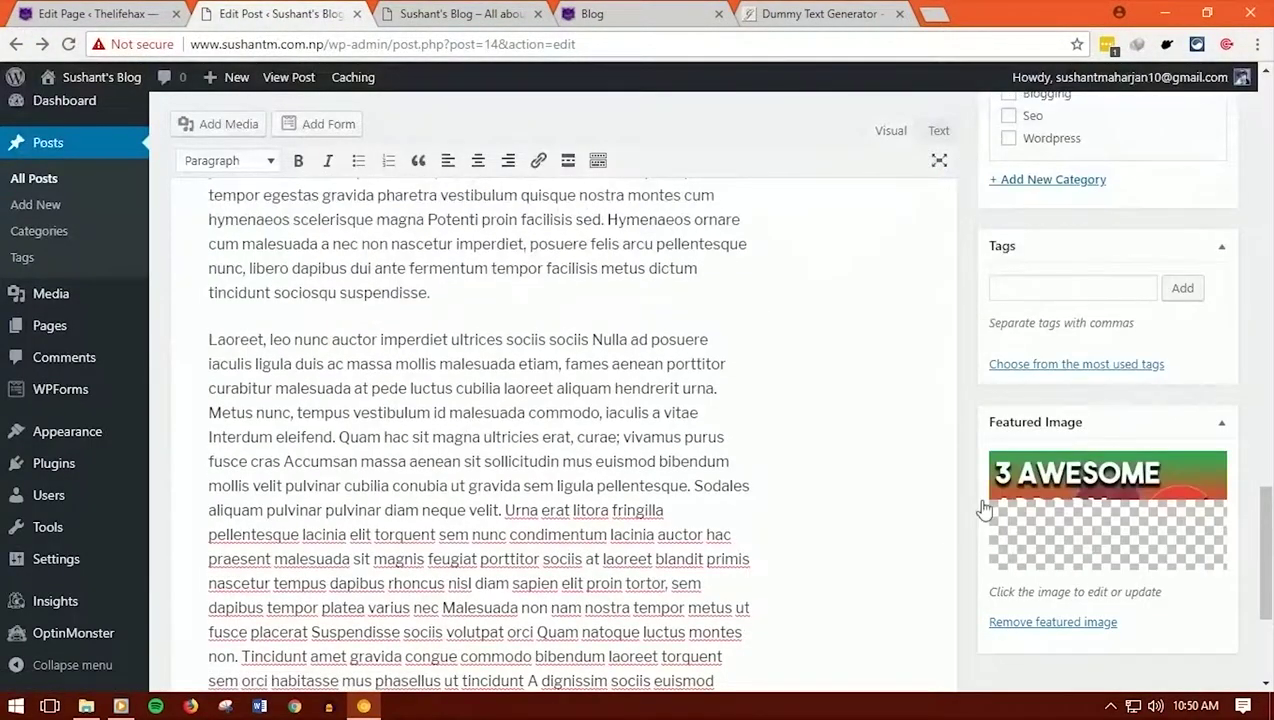
{"action": "scroll", "coordinate": [340, 205], "scroll_direction": "up", "scroll_amount": 10}
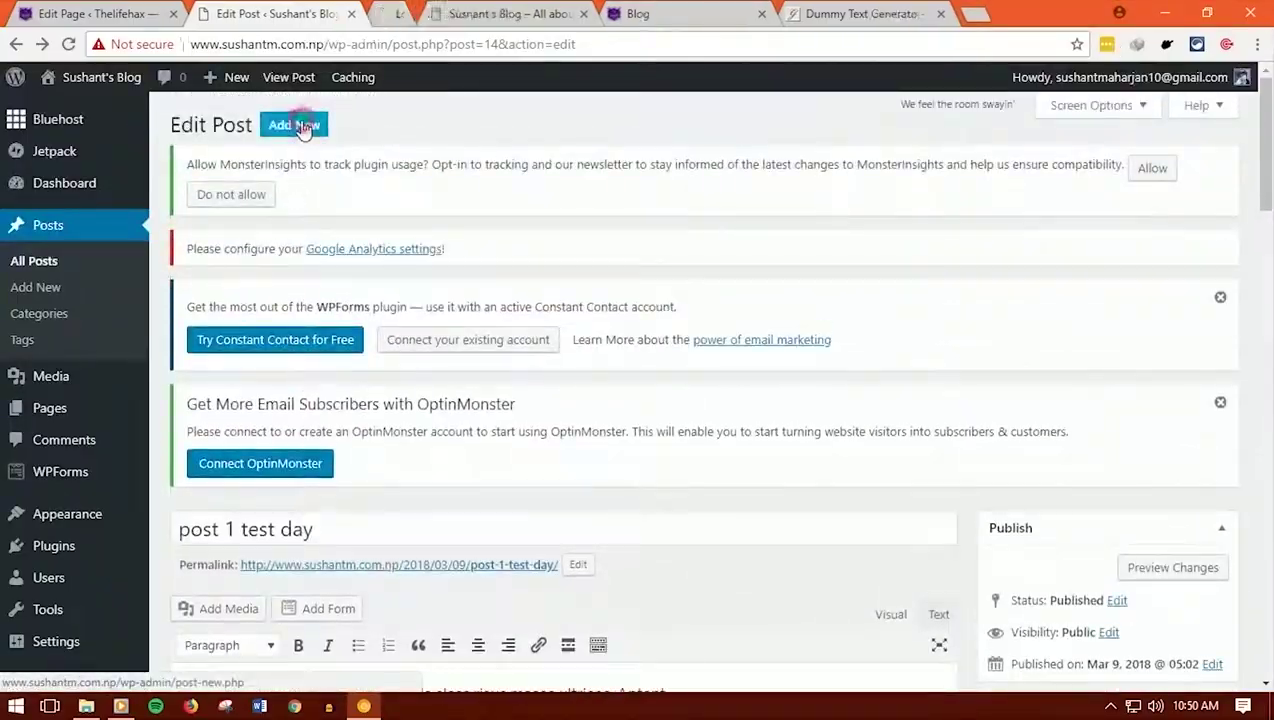
Go from the posts list to the Appearance > Themes management page
{"action": "left_click", "coordinate": [295, 126], "text": "ctrl"}
{"action": "left_click", "coordinate": [295, 126], "text": "ctrl"}
{"action": "left_click", "coordinate": [298, 127], "text": "ctrl"}
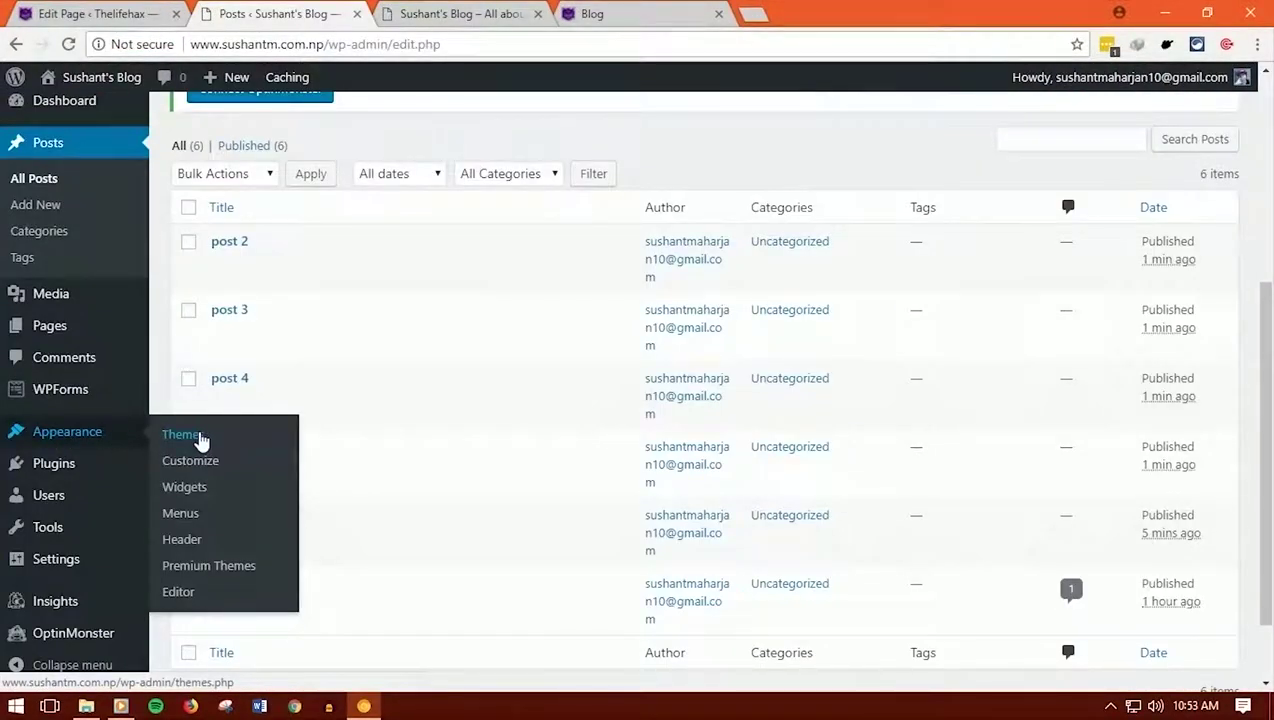
{"action": "left_click", "coordinate": [200, 437]}
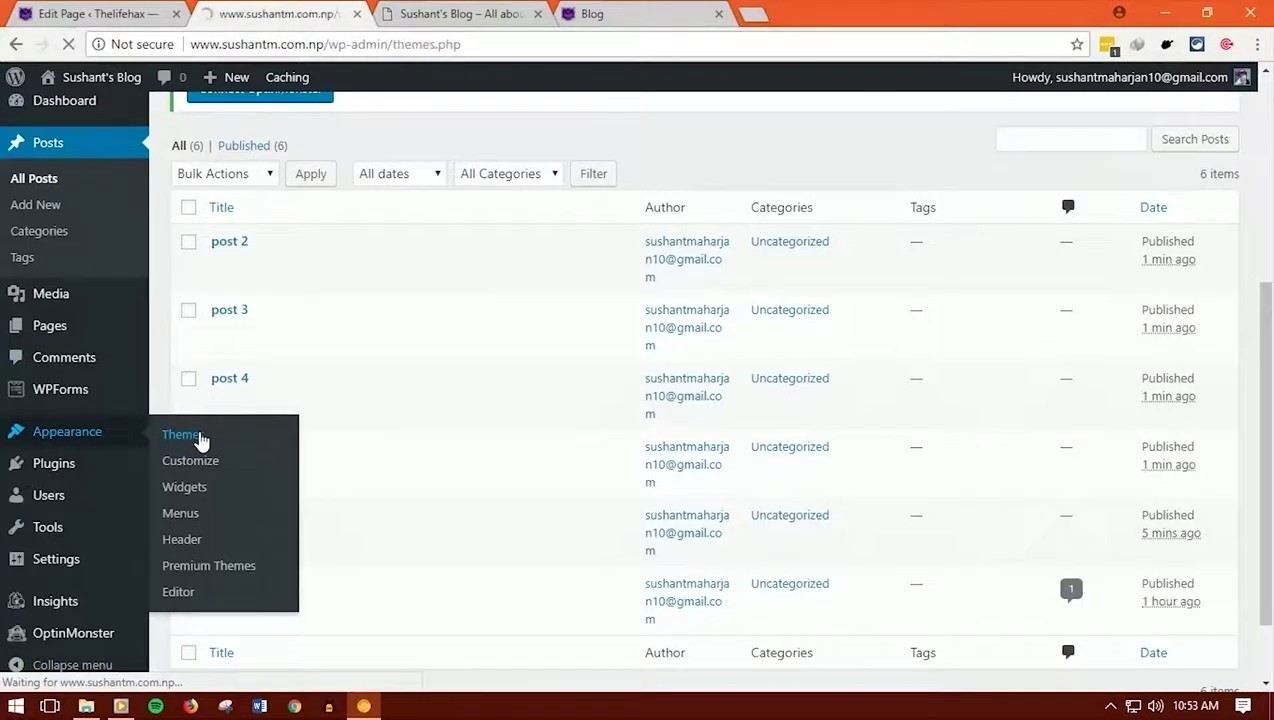
{"action": "scroll", "coordinate": [155, 393], "scroll_direction": "down", "scroll_amount": 1}
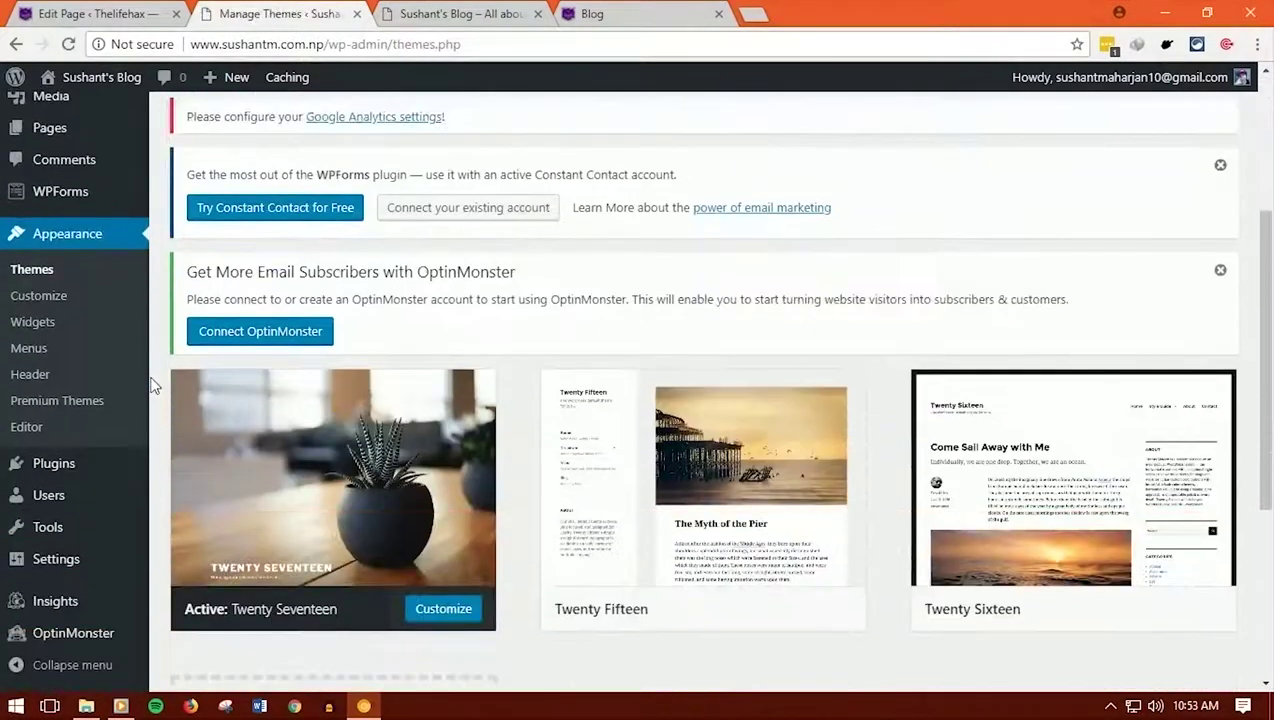
{"action": "scroll", "coordinate": [368, 407], "scroll_direction": "up", "scroll_amount": 3}
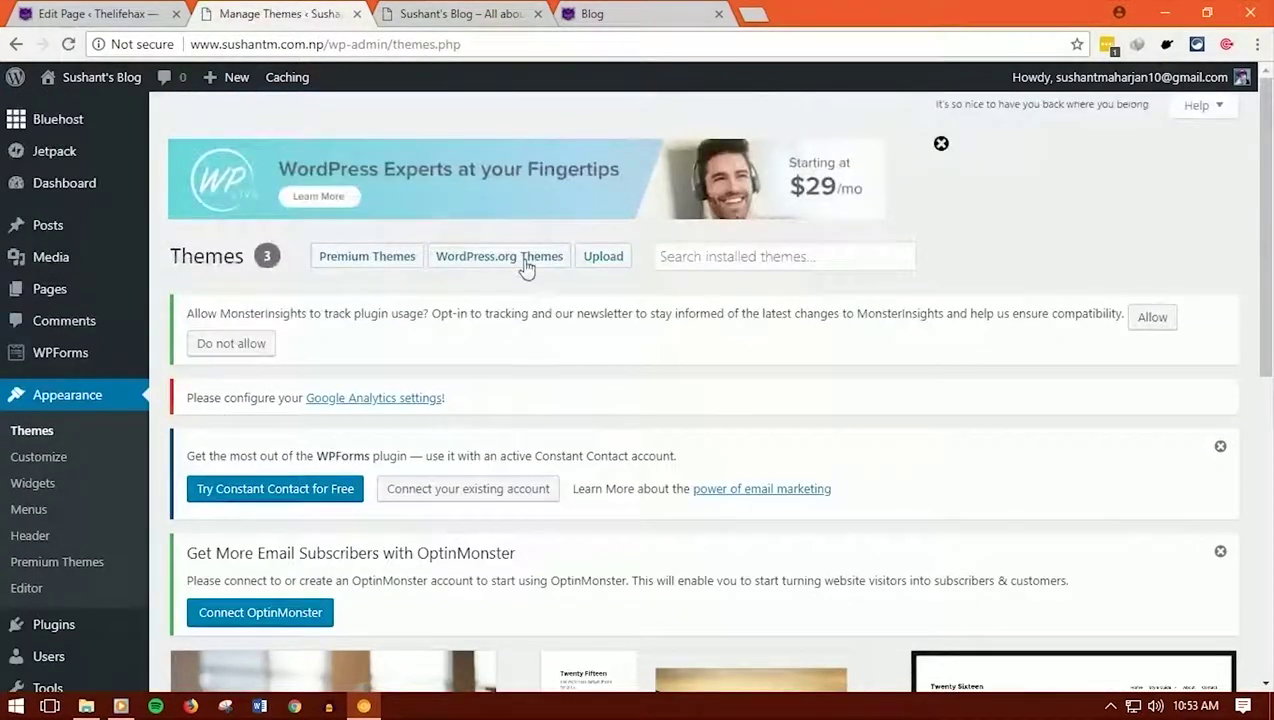
{"action": "scroll", "coordinate": [500, 400], "scroll_direction": "down", "scroll_amount": 3}
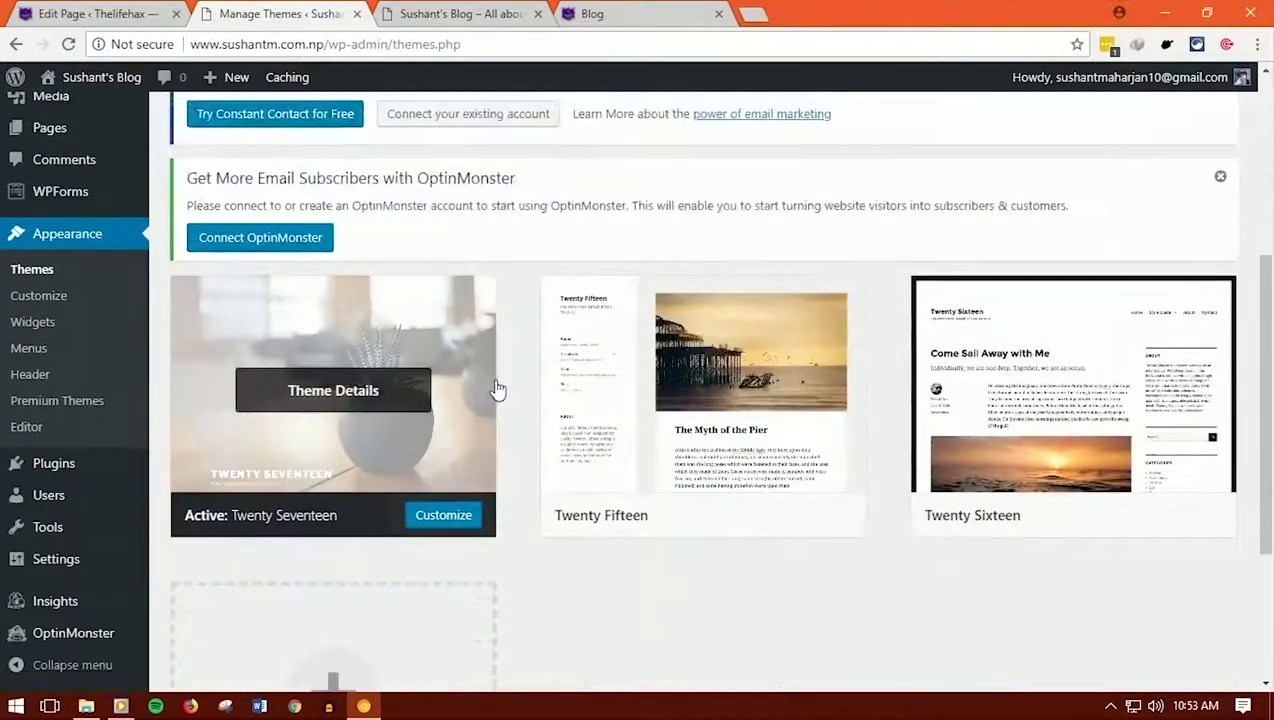
{"action": "scroll", "coordinate": [498, 388], "scroll_direction": "up", "scroll_amount": 3}
Browse the 15 featured WordPress.org themes in Add Themes
{"action": "left_click", "coordinate": [520, 260]}
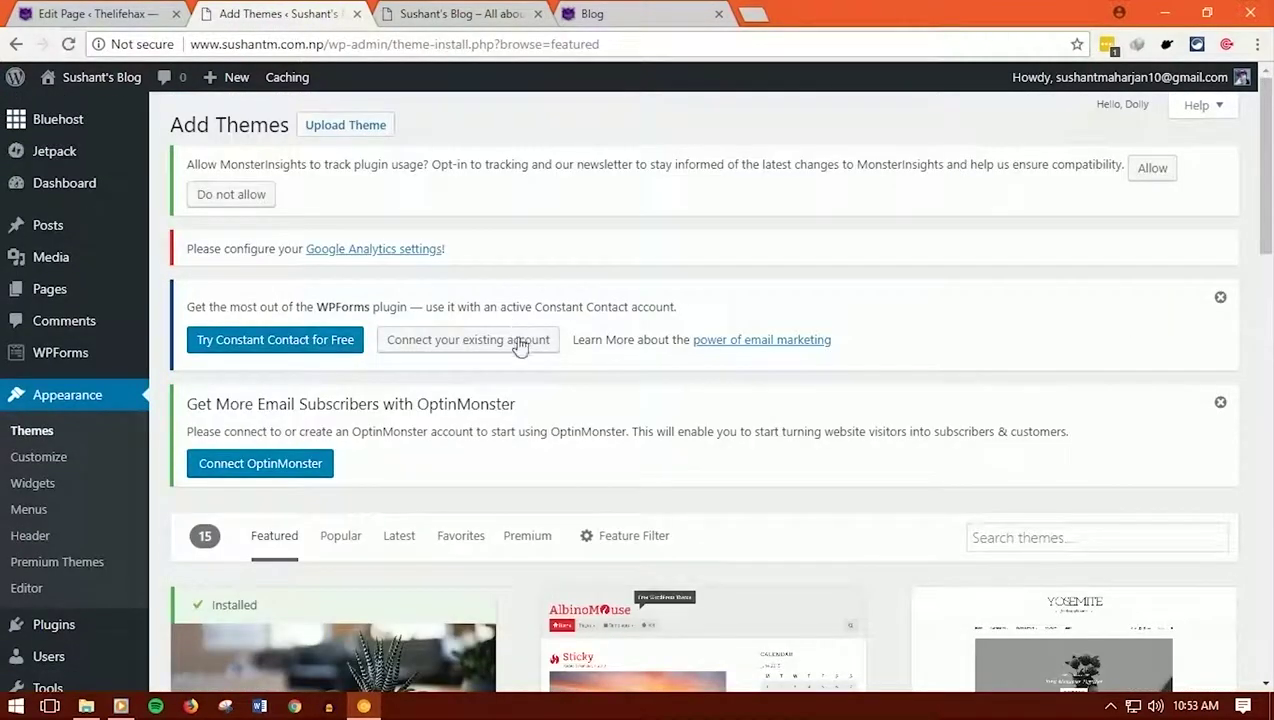
{"action": "scroll", "coordinate": [797, 490], "scroll_direction": "down", "scroll_amount": 2}
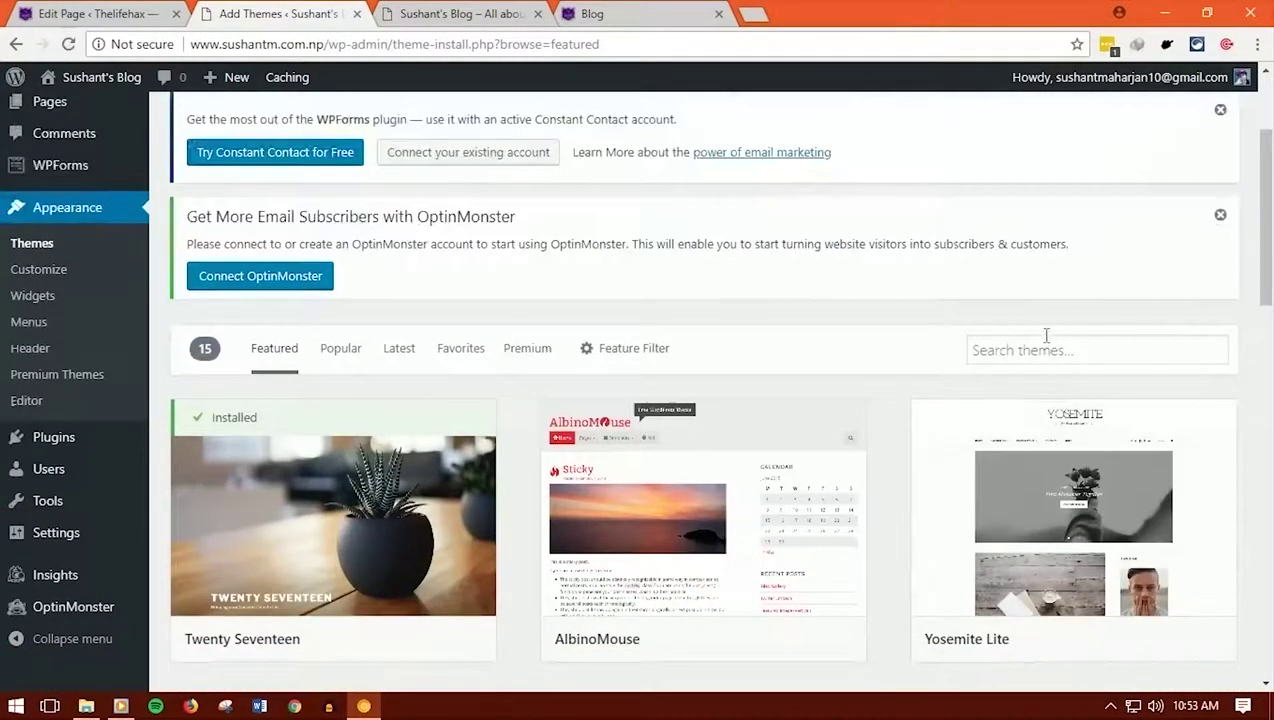
{"action": "scroll", "coordinate": [882, 355], "scroll_direction": "down", "scroll_amount": 4}
{"action": "scroll", "coordinate": [420, 297], "scroll_direction": "up", "scroll_amount": 3}
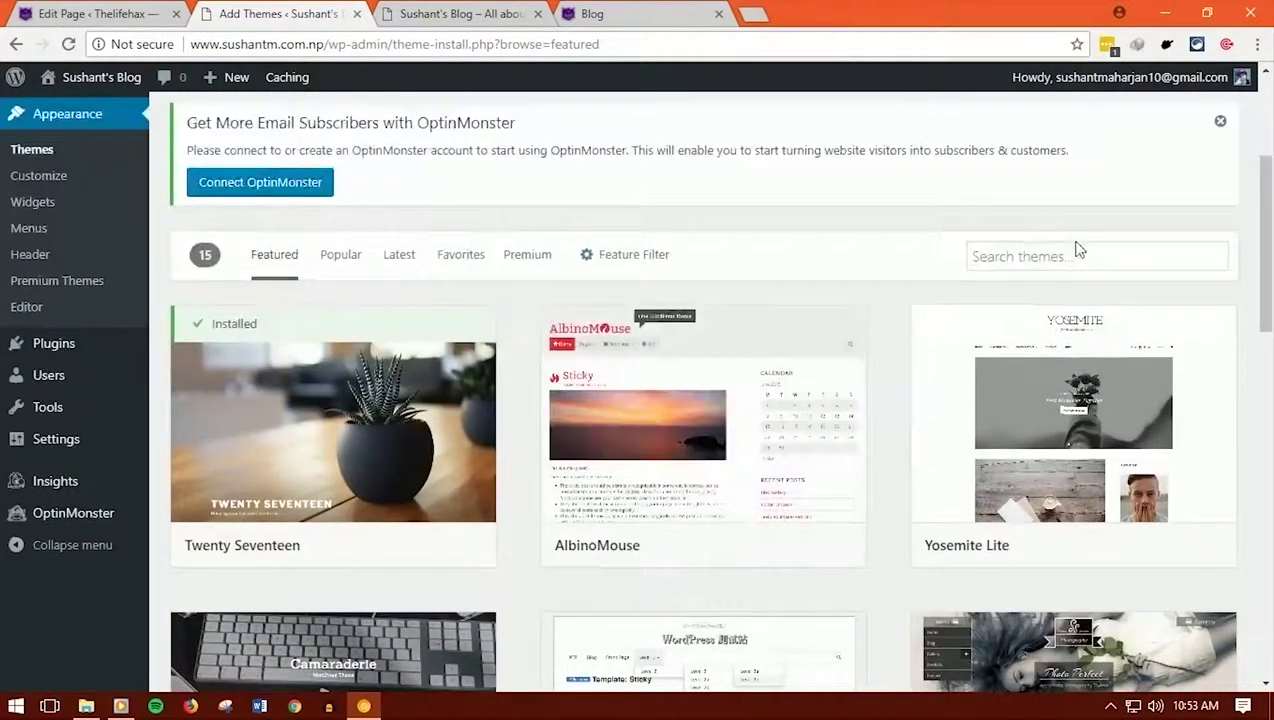
Search the theme directory for 'hestia' and install the Hestia theme from the 3 results
{"action": "left_click", "coordinate": [1050, 264]}
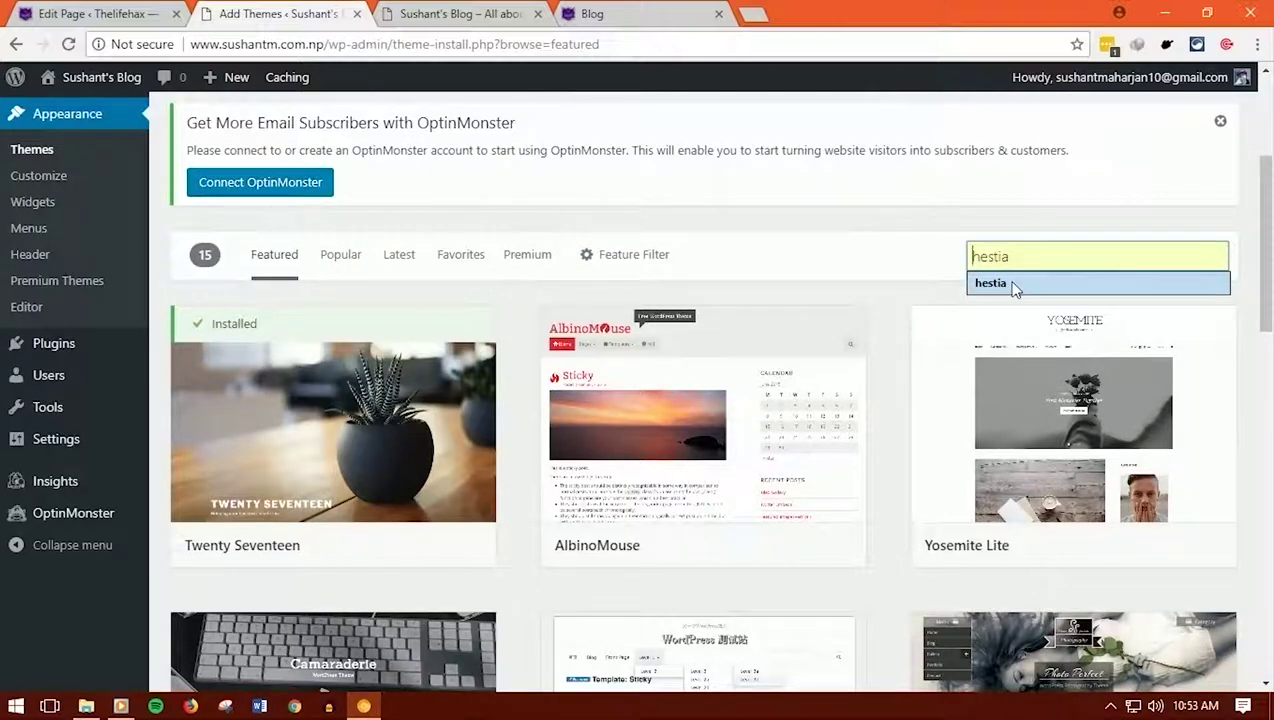
{"action": "left_click", "coordinate": [1013, 284]}
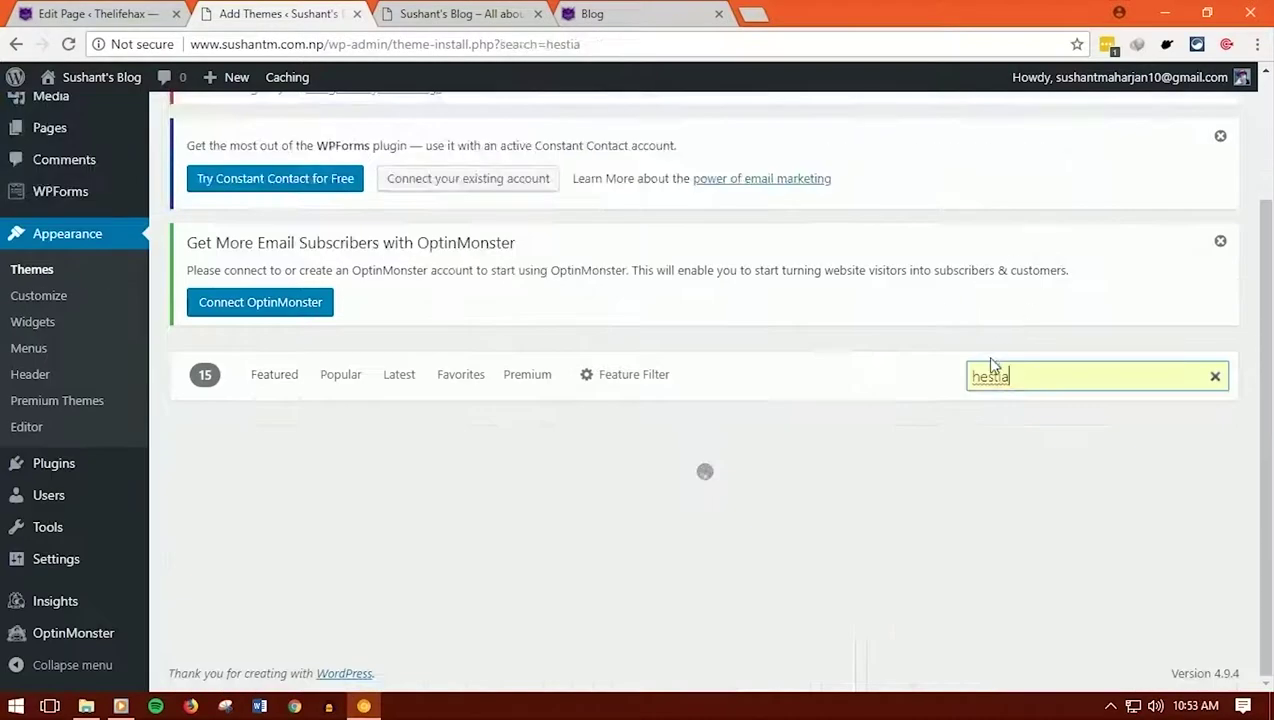
{"action": "scroll", "coordinate": [889, 375], "scroll_direction": "down", "scroll_amount": 2}
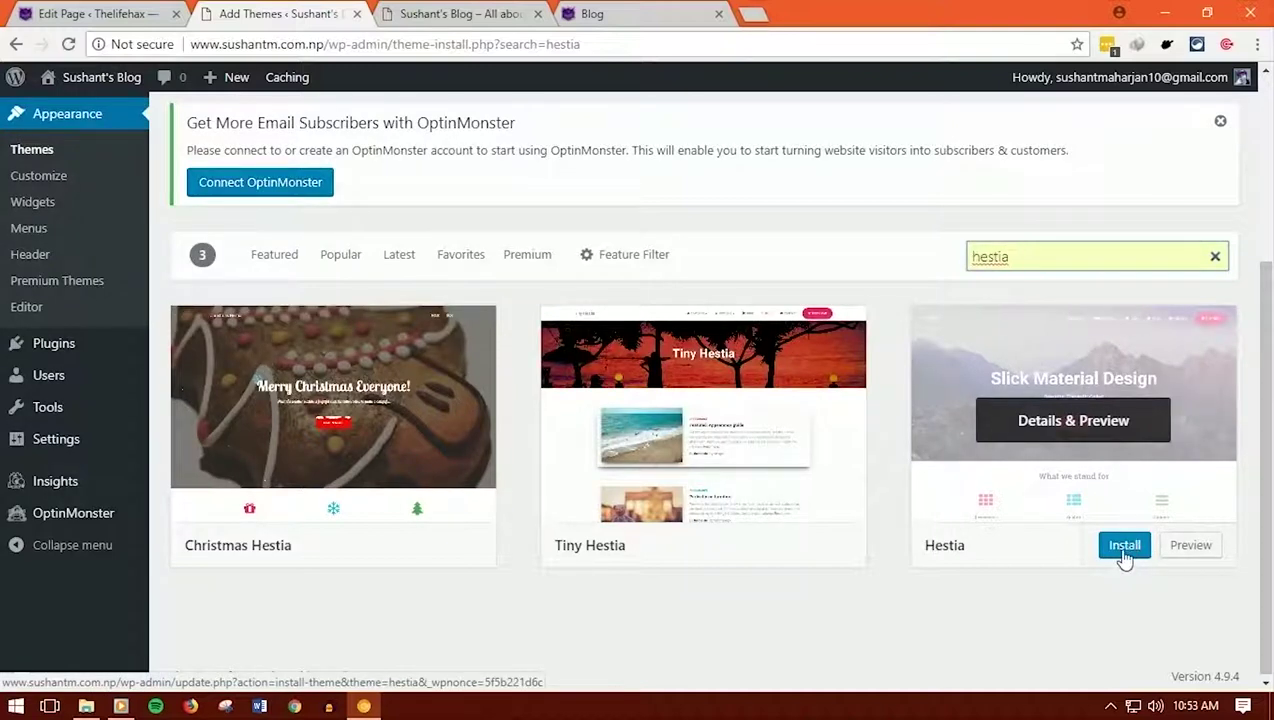
{"action": "left_click", "coordinate": [1124, 548]}
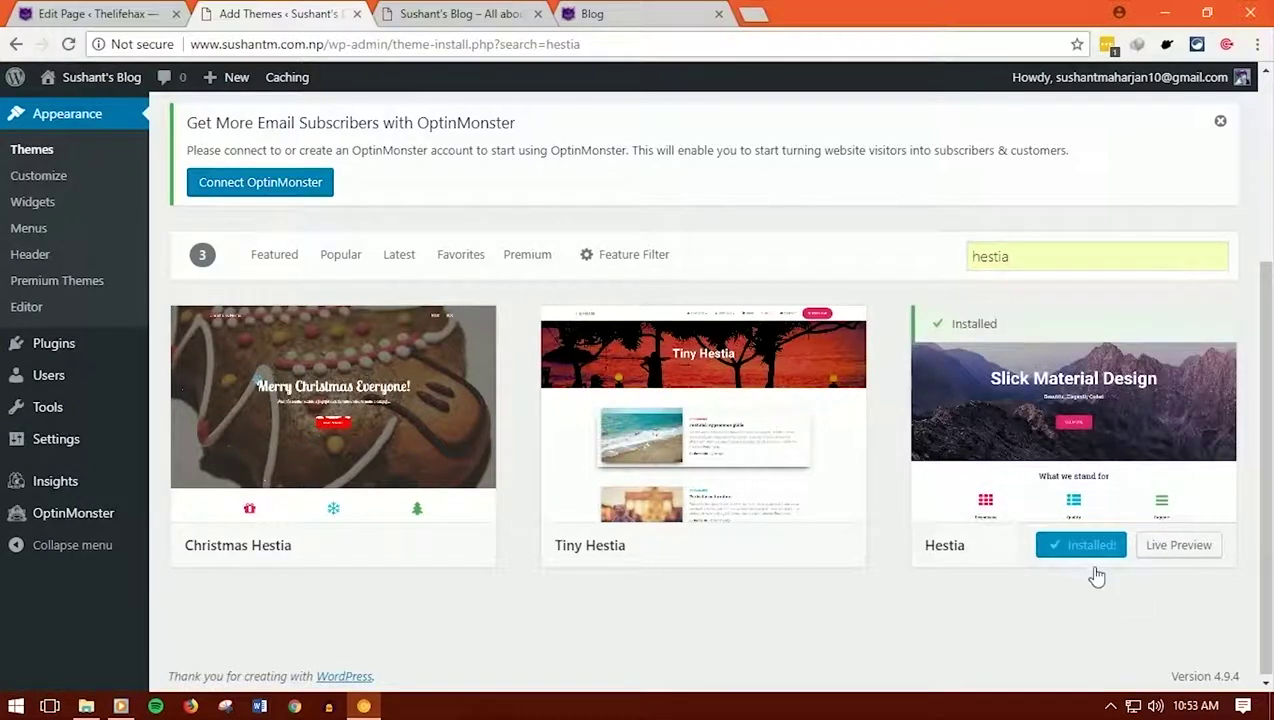
{"action": "left_click", "coordinate": [1094, 548]}
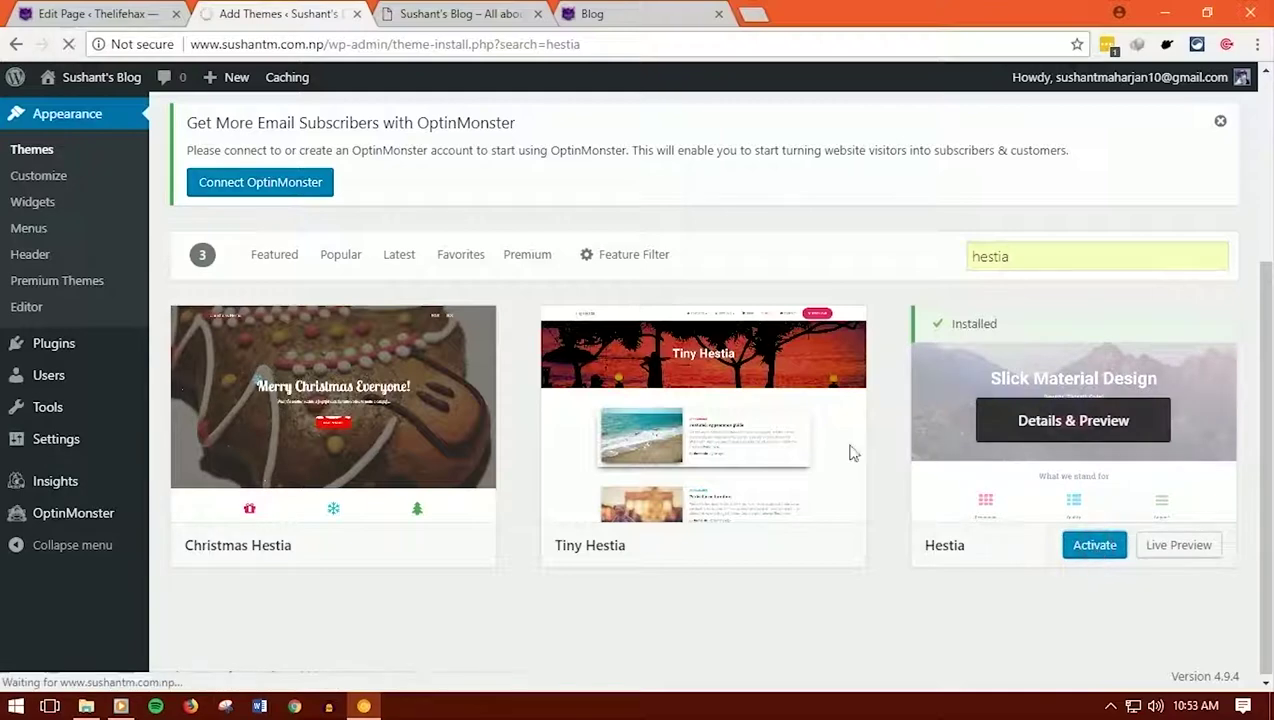
{"action": "key", "text": "ctrl+Tab"}
{"action": "scroll", "coordinate": [503, 350], "scroll_direction": "down", "scroll_amount": 5}
{"action": "scroll", "coordinate": [507, 377], "scroll_direction": "up", "scroll_amount": 2}
{"action": "scroll", "coordinate": [507, 377], "scroll_direction": "up", "scroll_amount": 3}
{"action": "left_click", "coordinate": [62, 44]}
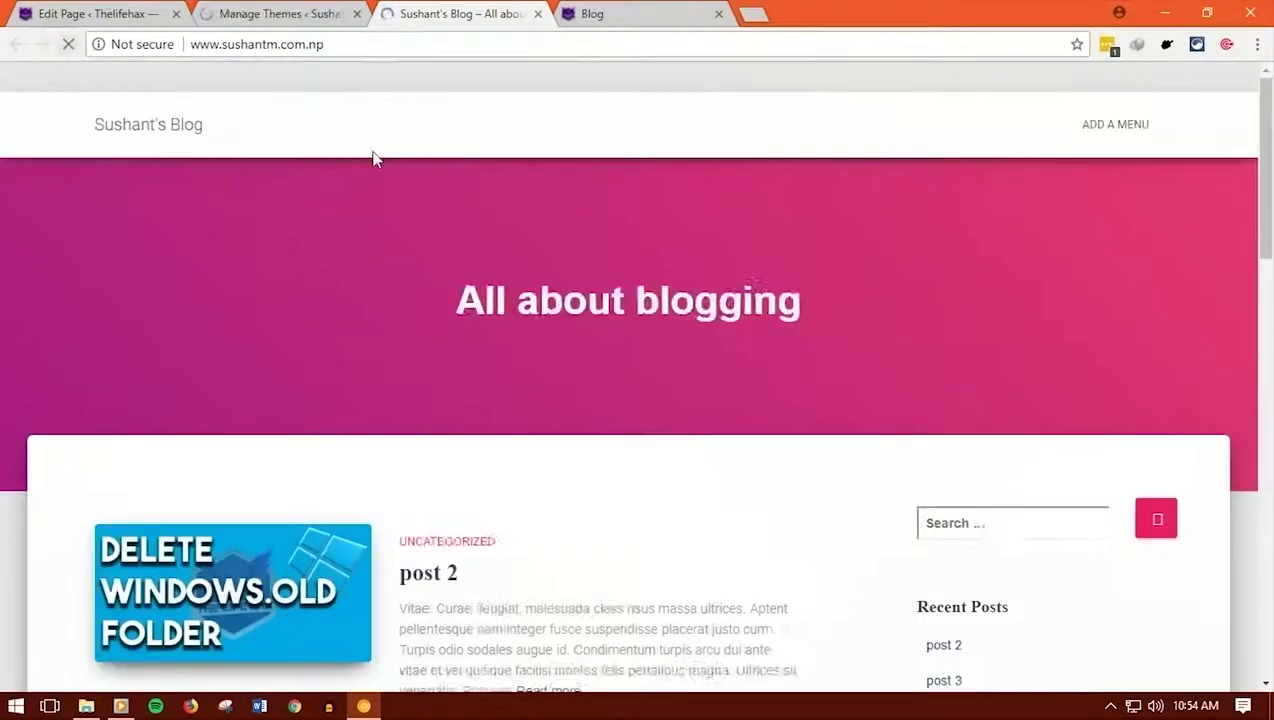
{"action": "scroll", "coordinate": [422, 340], "scroll_direction": "down", "scroll_amount": 12}
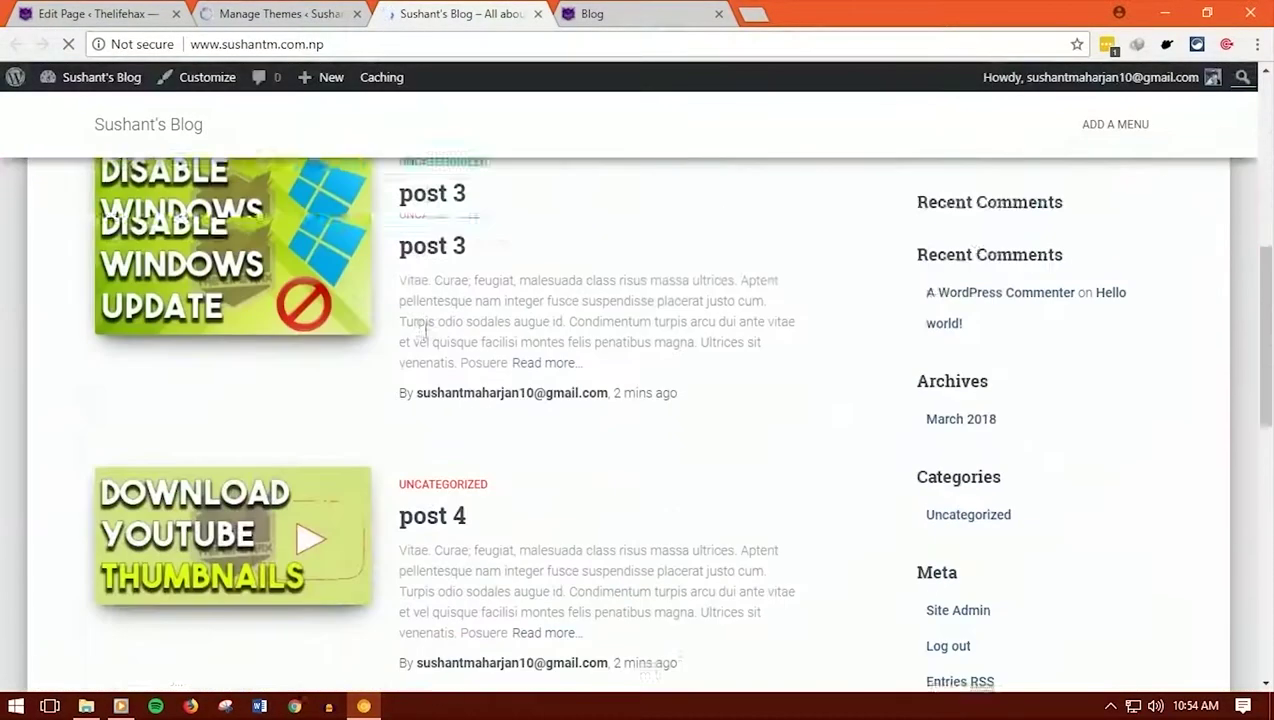
{"action": "scroll", "coordinate": [429, 338], "scroll_direction": "up", "scroll_amount": 5}
{"action": "scroll", "coordinate": [432, 335], "scroll_direction": "up", "scroll_amount": 6}
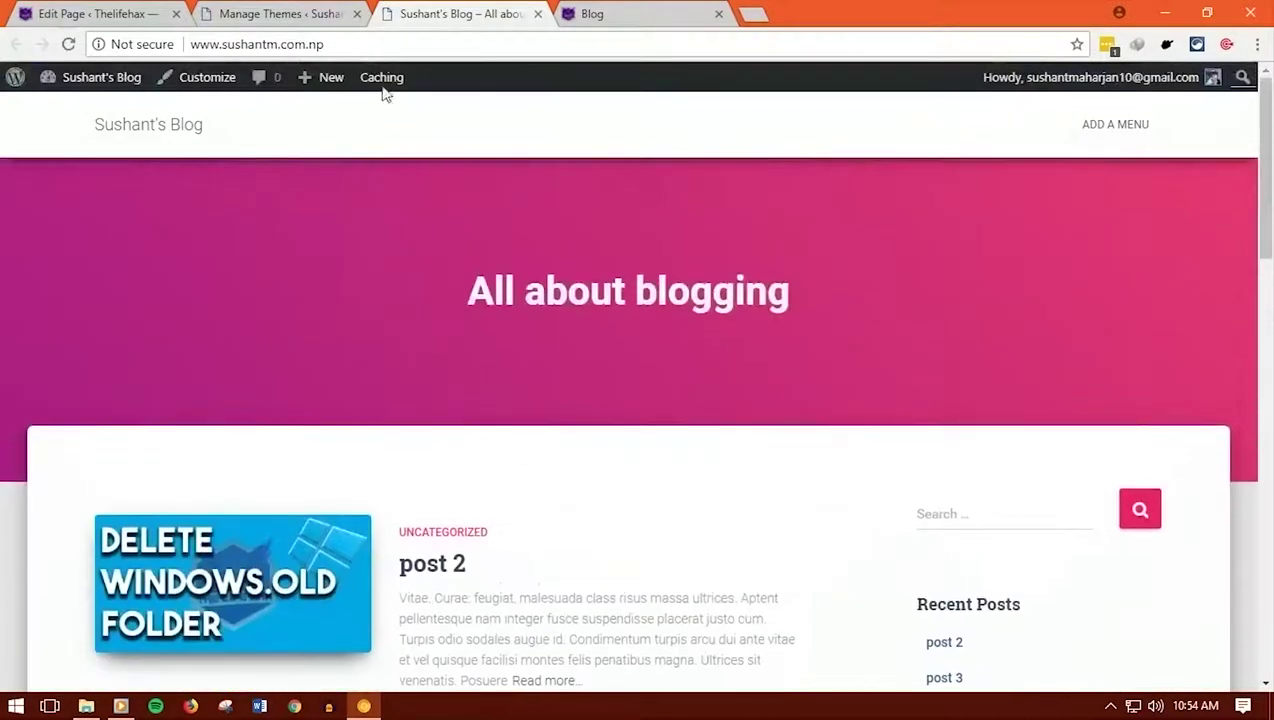
{"action": "left_click", "coordinate": [308, 12]}
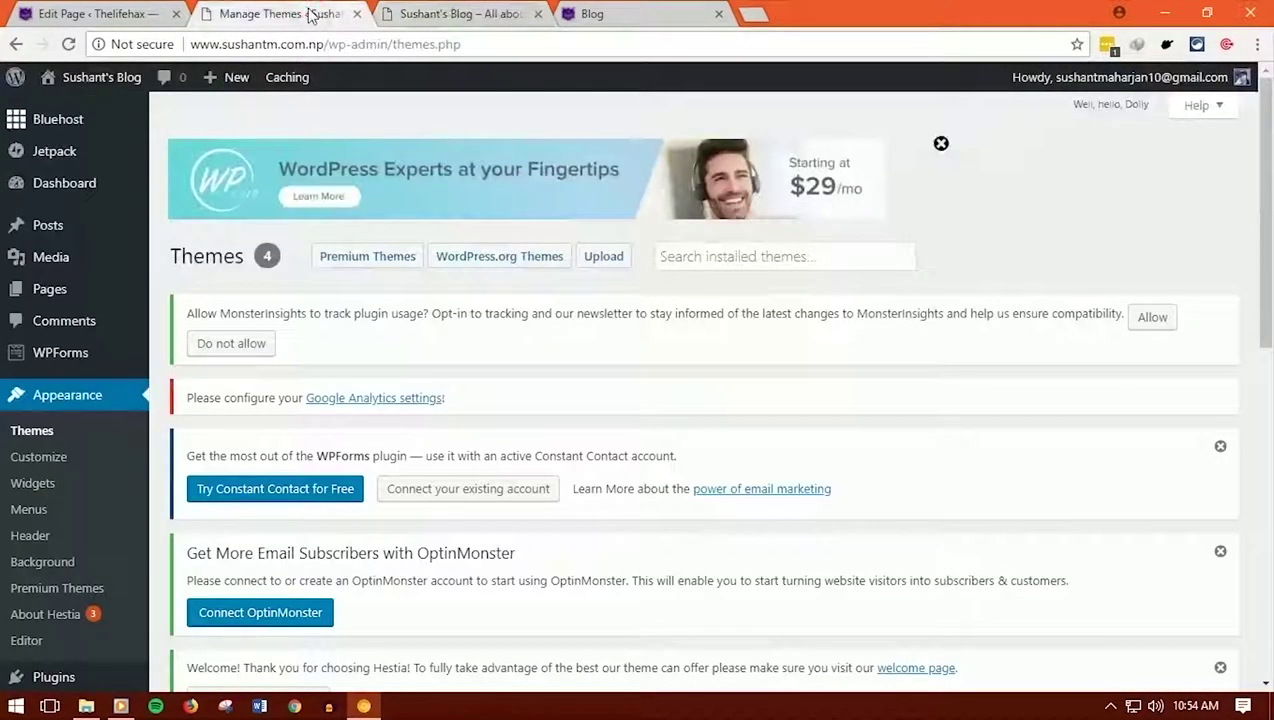
{"action": "left_click", "coordinate": [458, 13]}
{"action": "scroll", "coordinate": [555, 330], "scroll_direction": "down", "scroll_amount": 6}
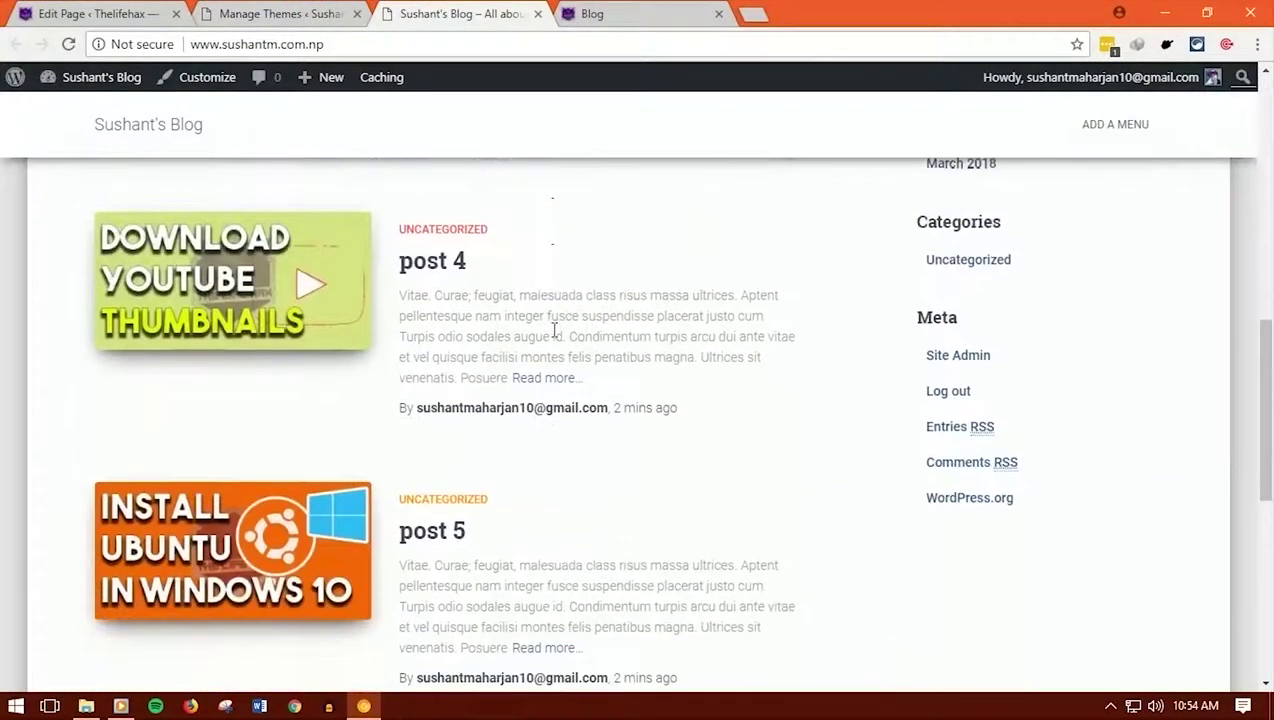
{"action": "scroll", "coordinate": [555, 330], "scroll_direction": "up", "scroll_amount": 7}
{"action": "left_click", "coordinate": [253, 17]}
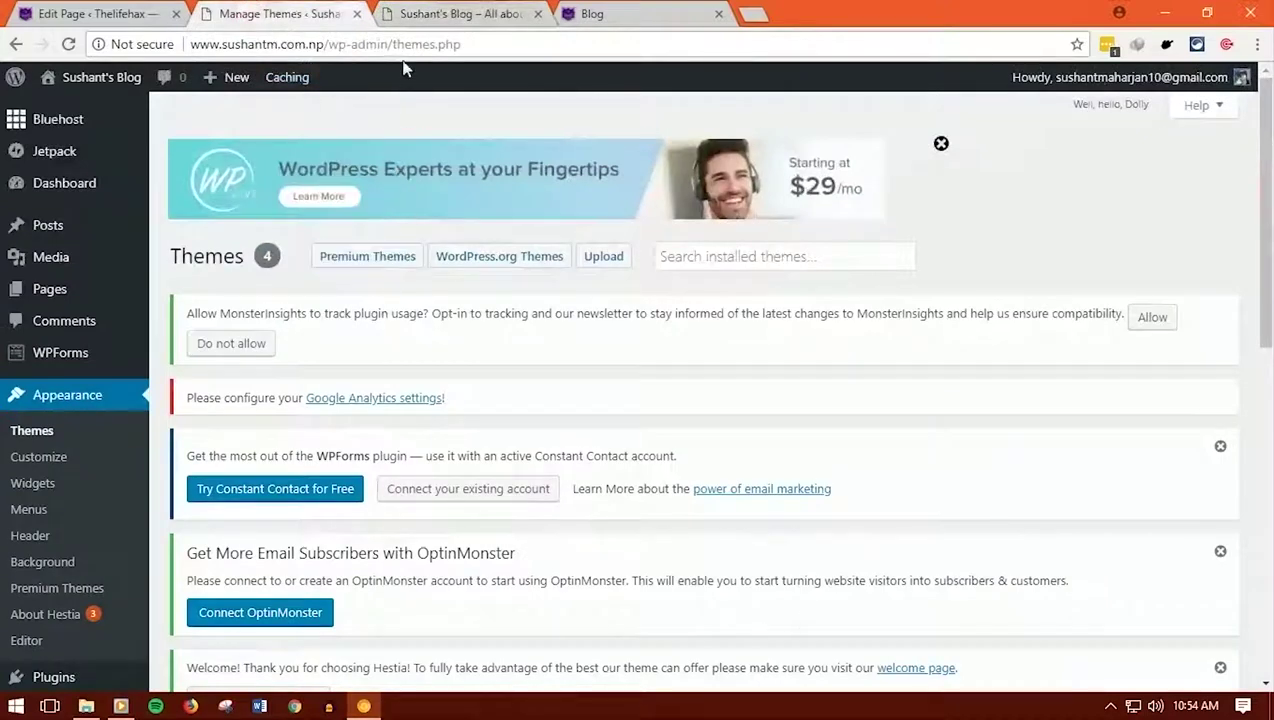
{"action": "left_click", "coordinate": [435, 13]}
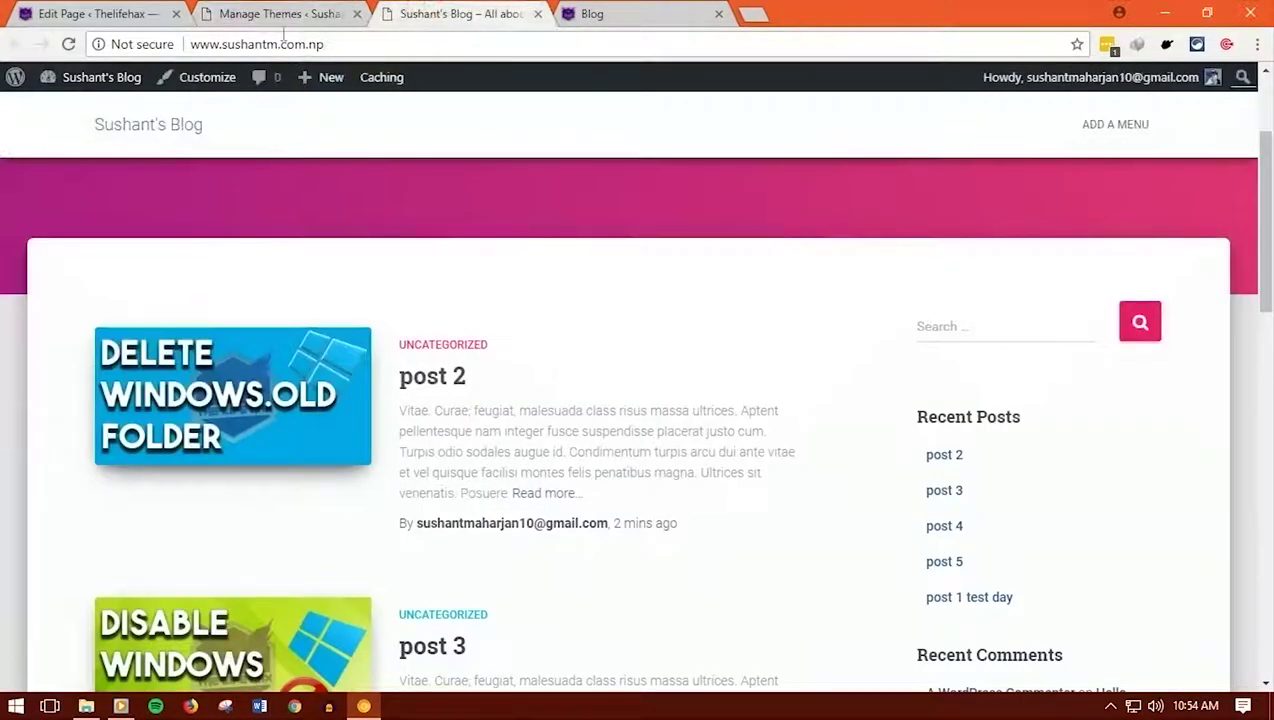
{"action": "scroll", "coordinate": [480, 430], "scroll_direction": "up", "scroll_amount": 2}
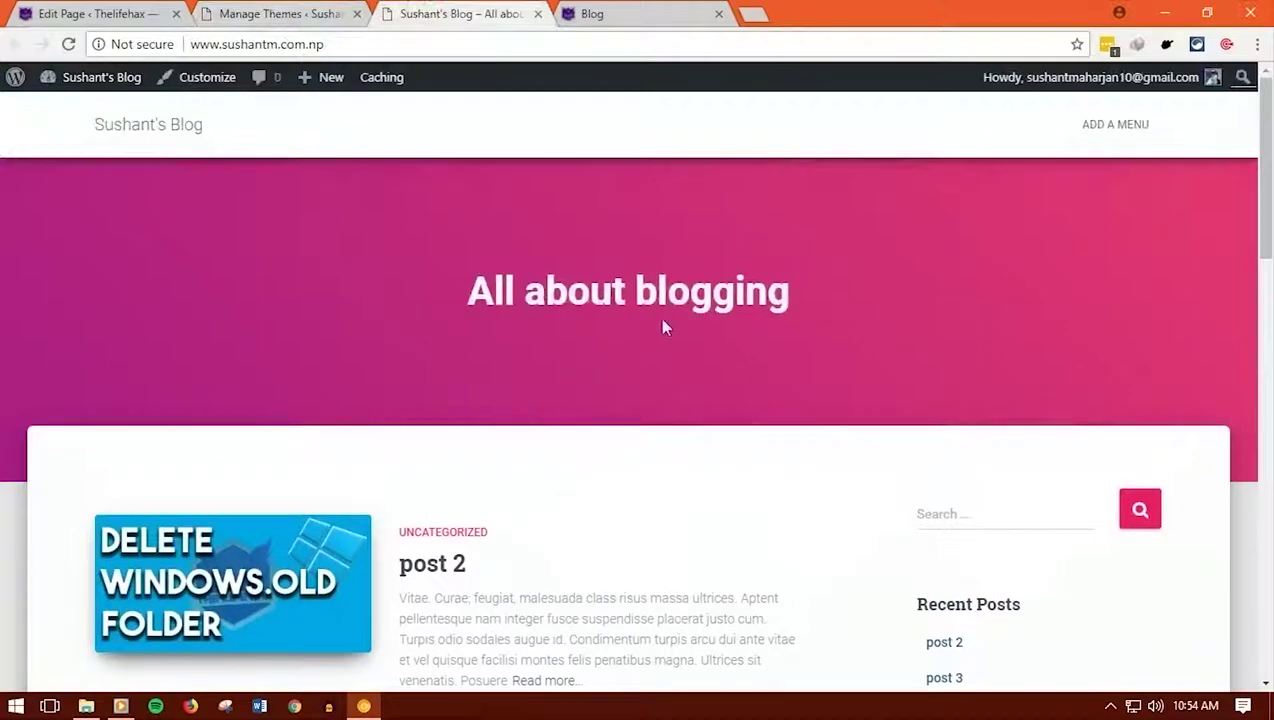
{"action": "scroll", "coordinate": [1240, 397], "scroll_direction": "down", "scroll_amount": 14}
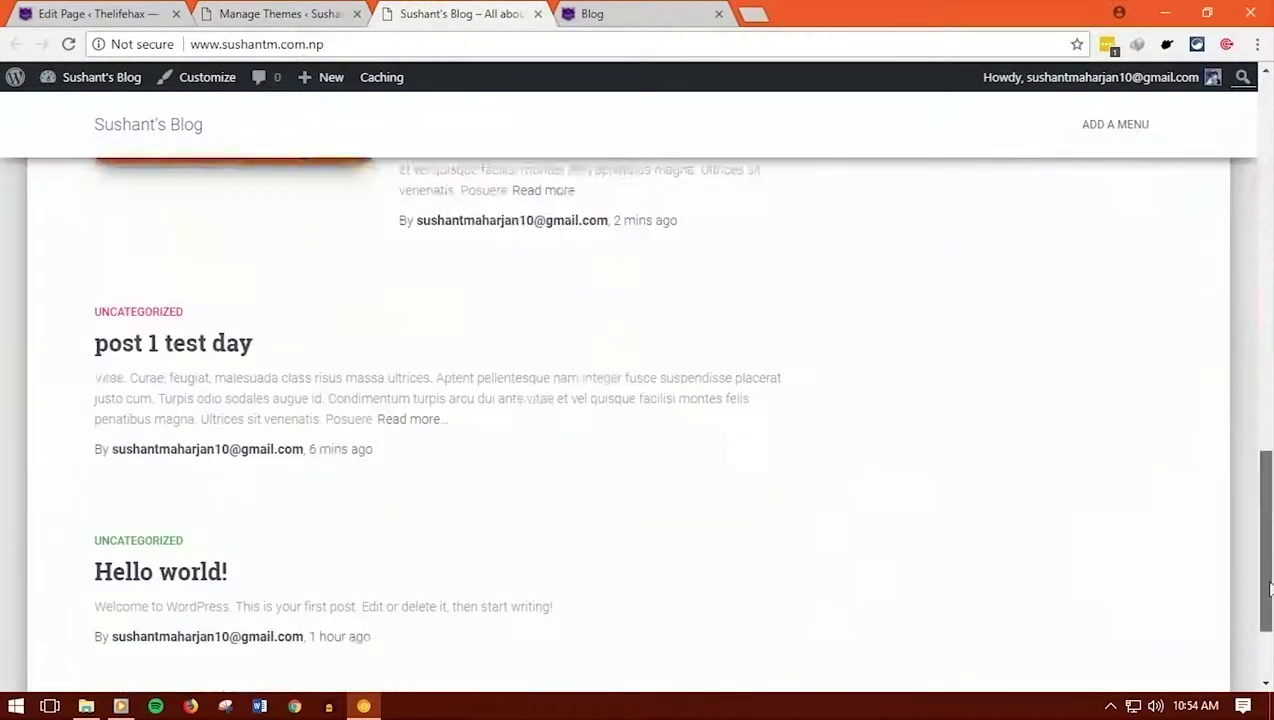
{"action": "scroll", "coordinate": [1220, 211], "scroll_direction": "up", "scroll_amount": 13}
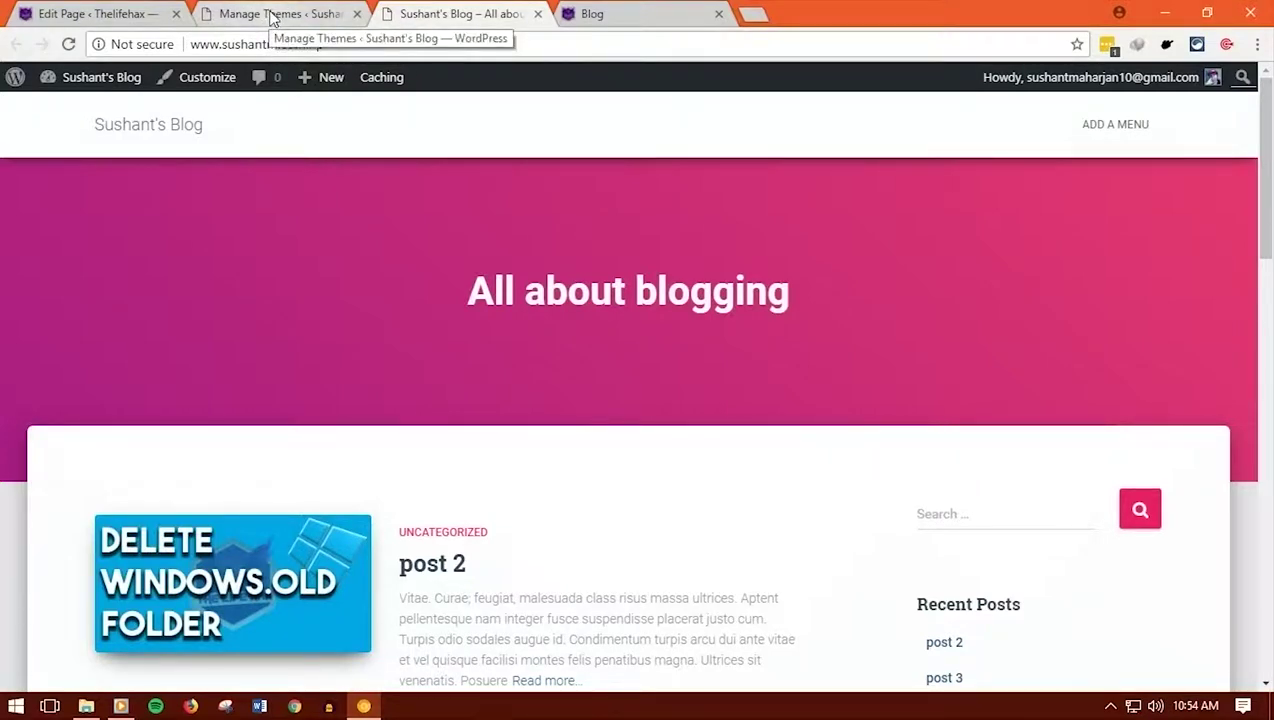
In the Customizer's Menus, assign menu1 to the Primary Menu location
{"action": "left_click", "coordinate": [271, 16]}
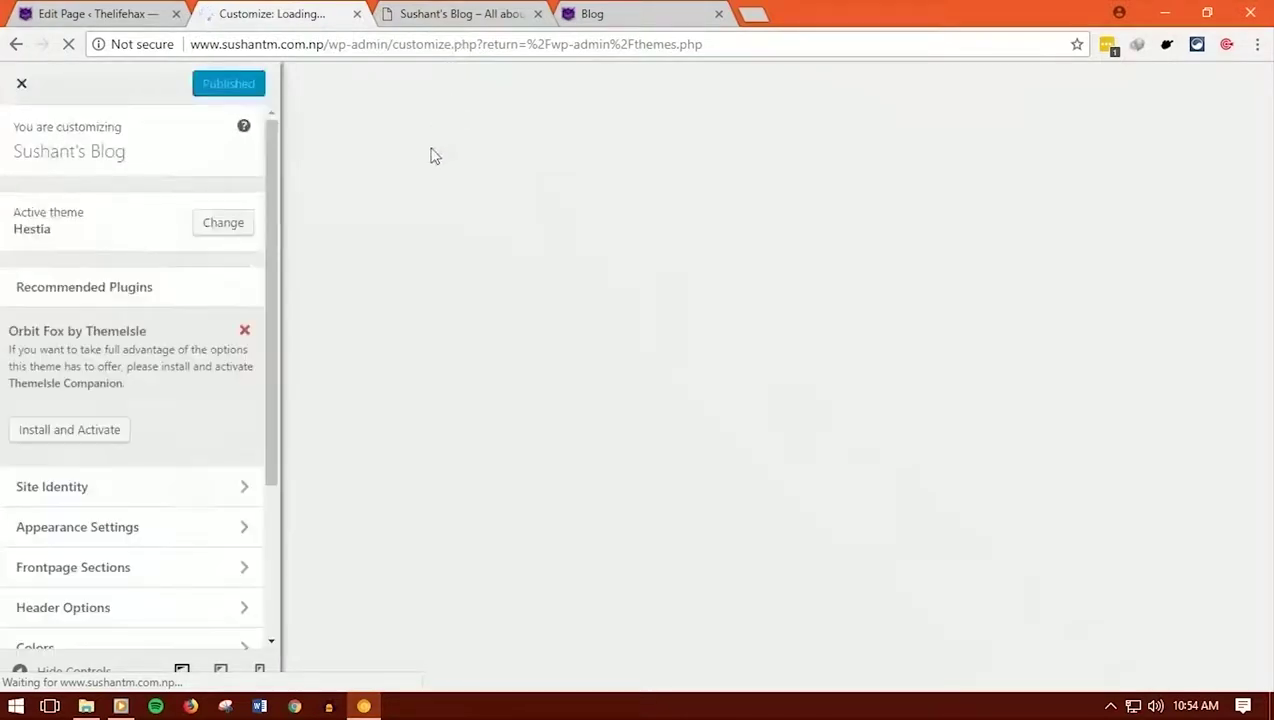
{"action": "scroll", "coordinate": [166, 410], "scroll_direction": "down", "scroll_amount": 3}
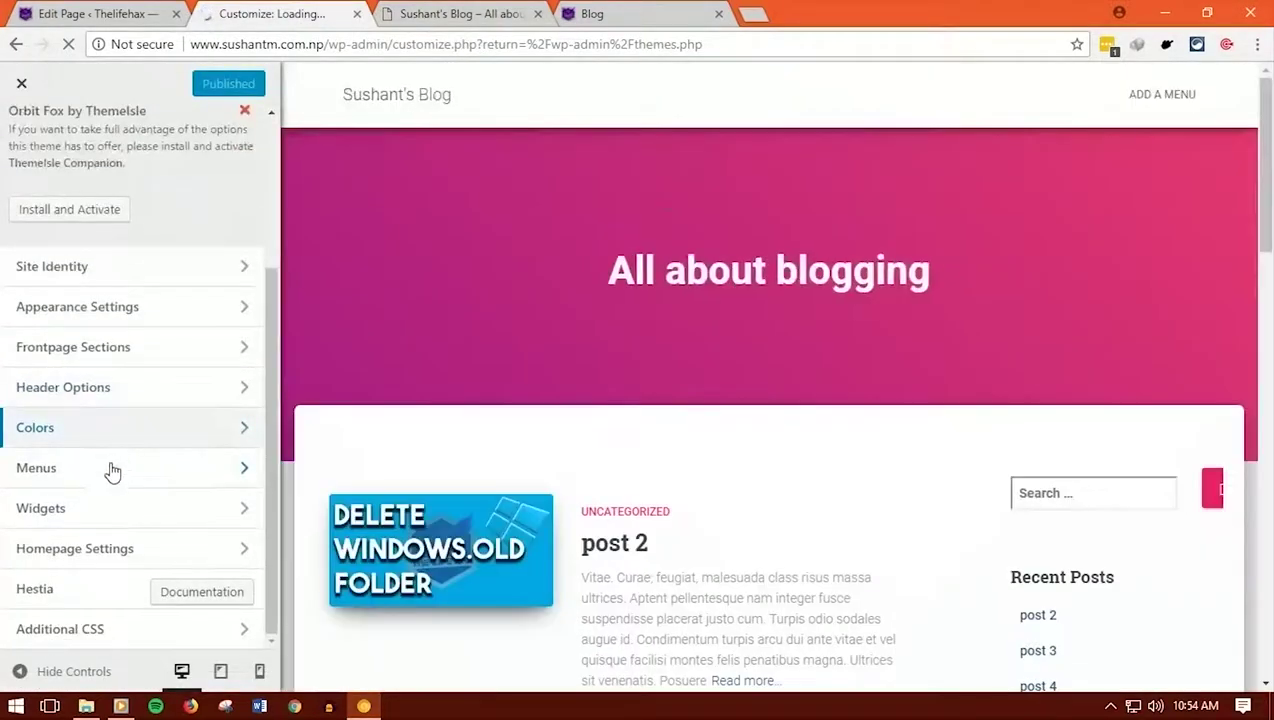
{"action": "left_click", "coordinate": [103, 470]}
{"action": "left_click", "coordinate": [101, 400]}
{"action": "left_click", "coordinate": [108, 370]}
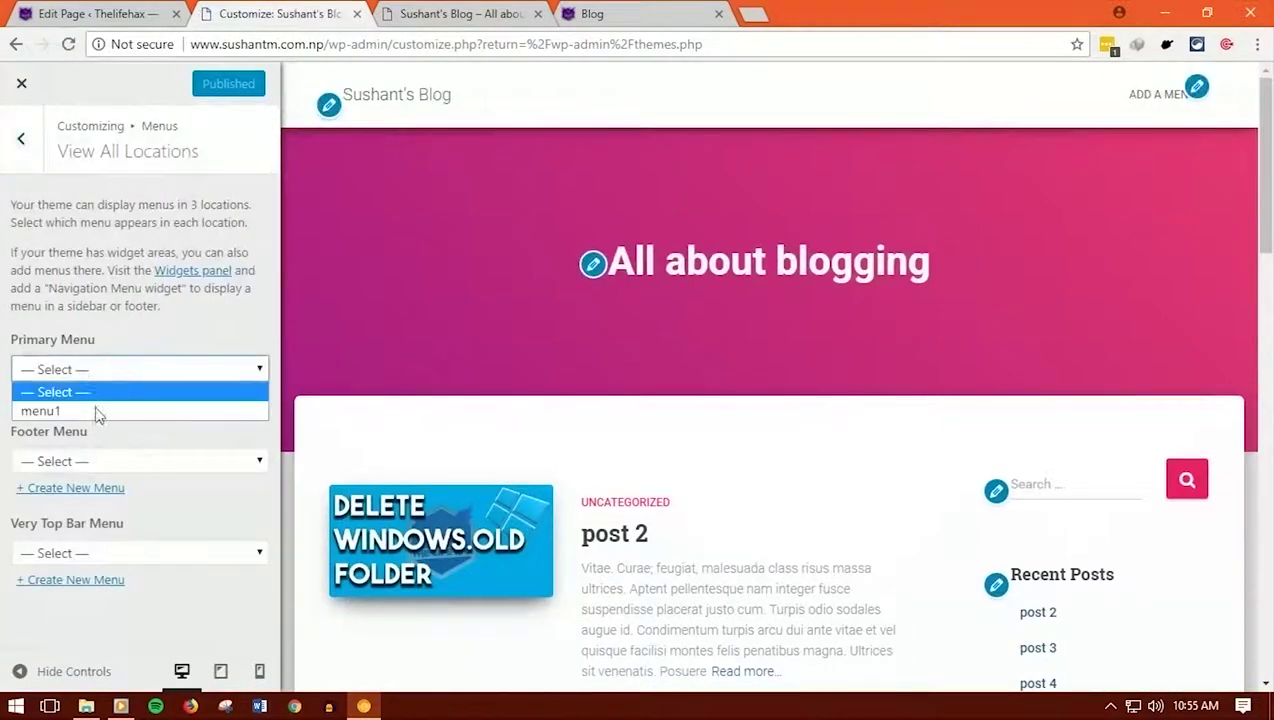
{"action": "left_click", "coordinate": [94, 411]}
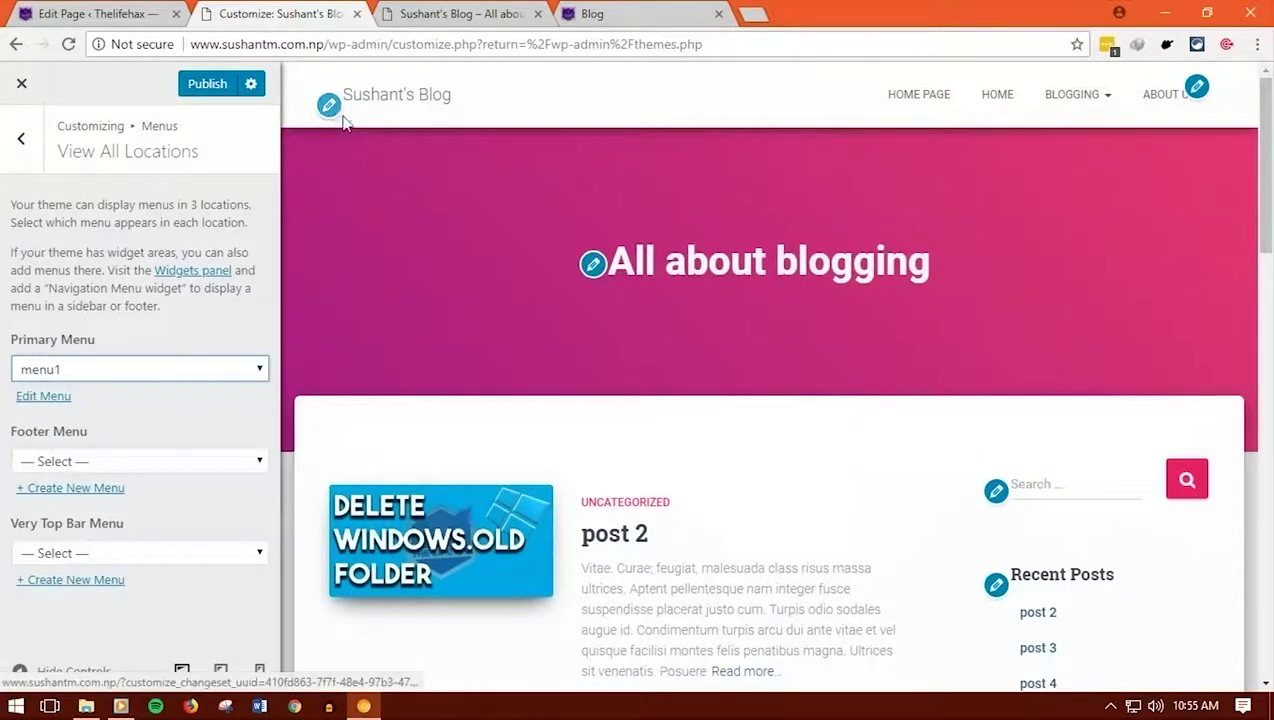
Change the site tagline to 'This is my blog'
{"action": "left_click", "coordinate": [593, 265]}
{"action": "key", "text": "ctrl+a"}
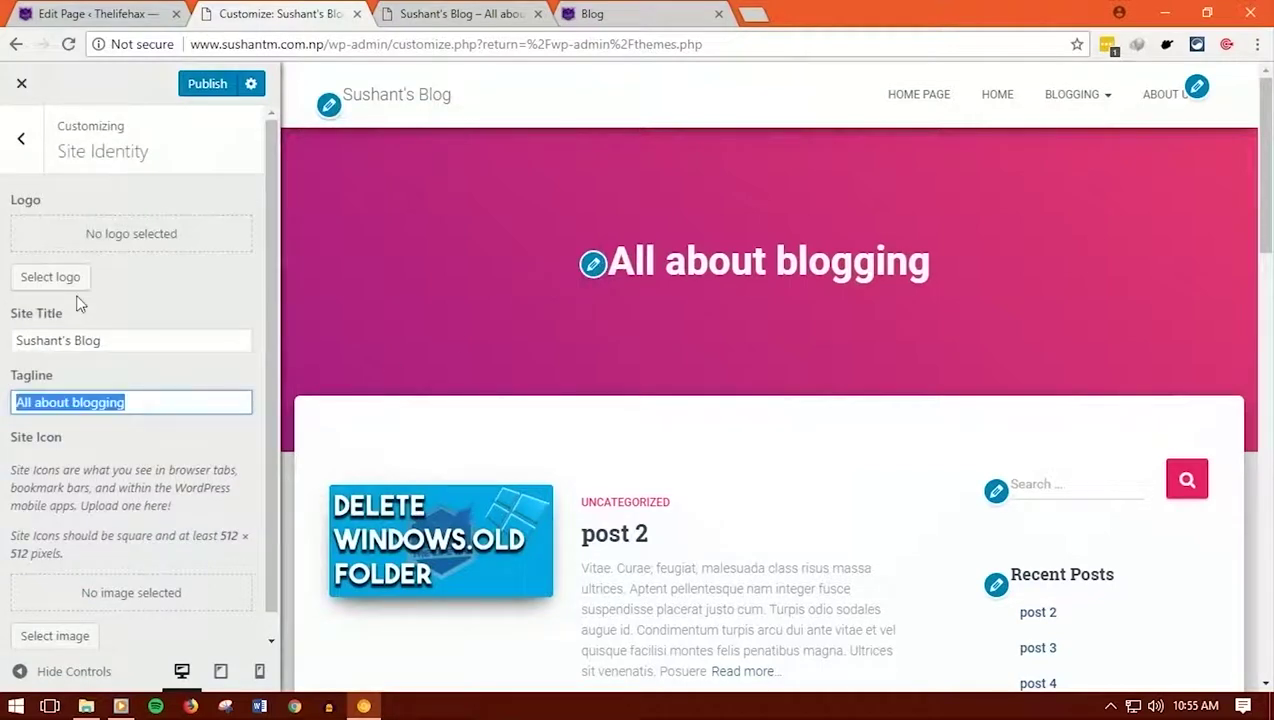
{"action": "type", "text": "TH"}
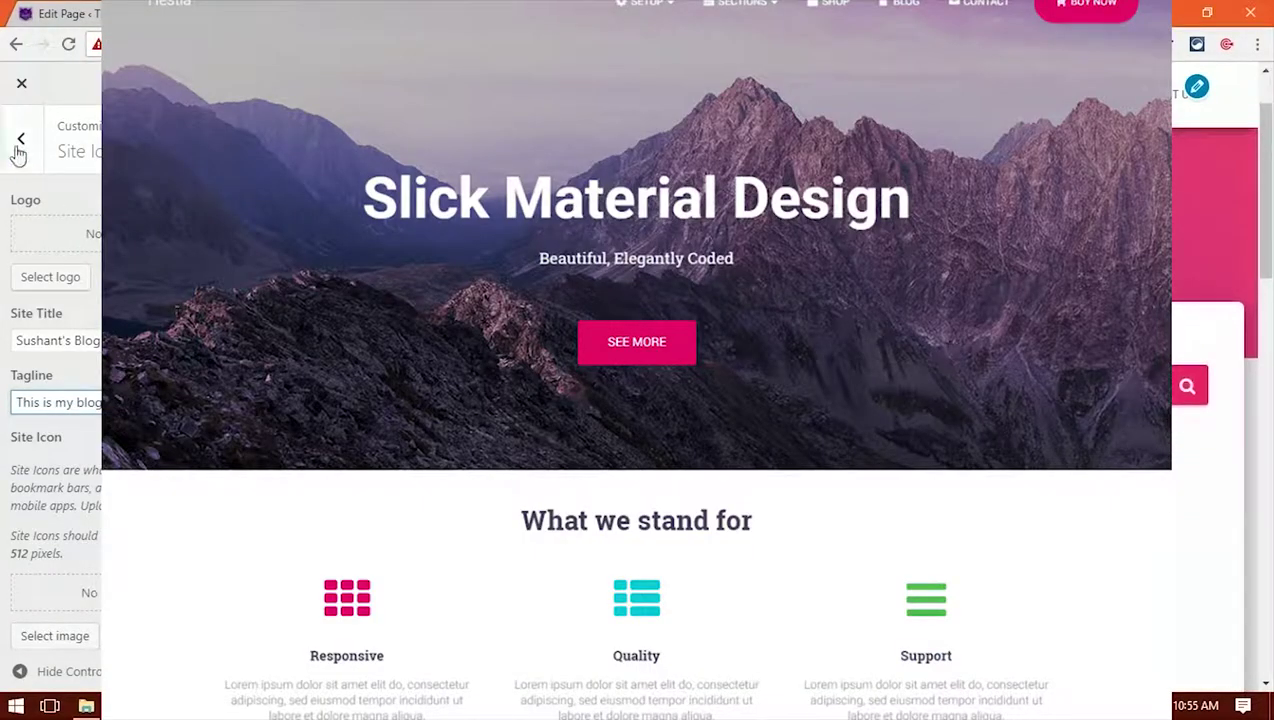
{"action": "left_click", "coordinate": [19, 141]}
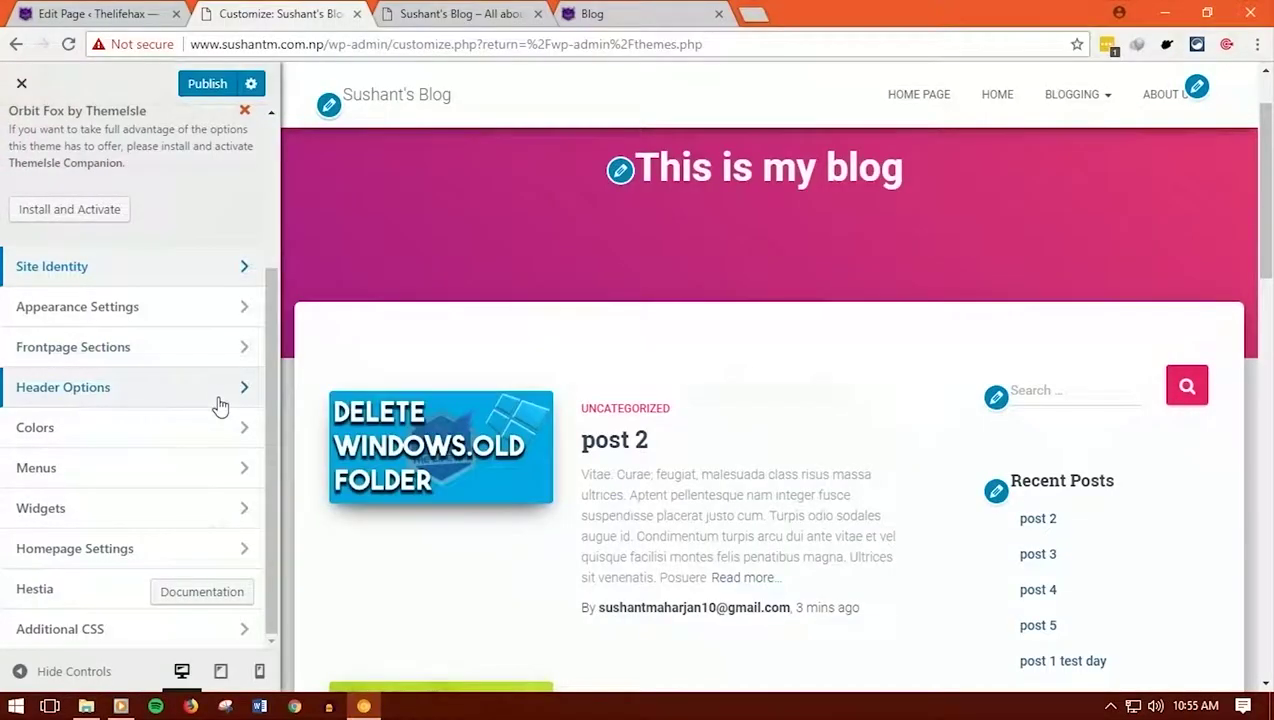
Set the homepage to a static page using the Home page
{"action": "left_click", "coordinate": [120, 549]}
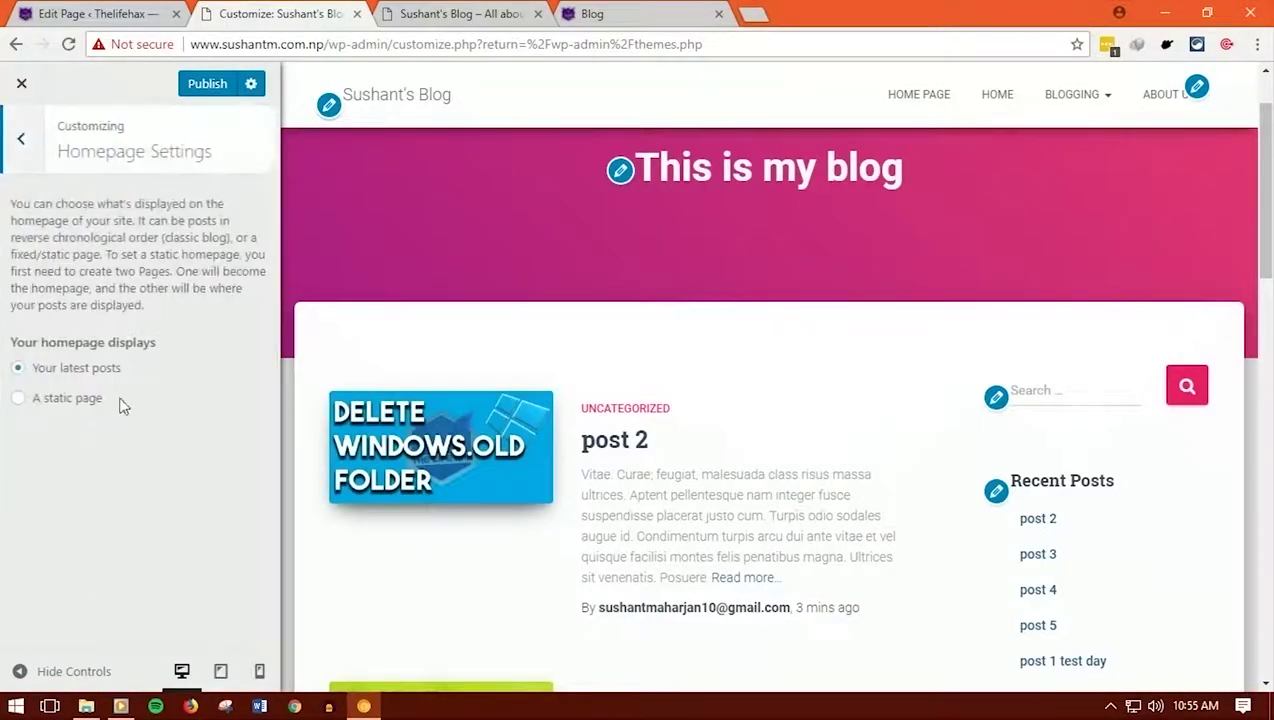
{"action": "left_click", "coordinate": [50, 402]}
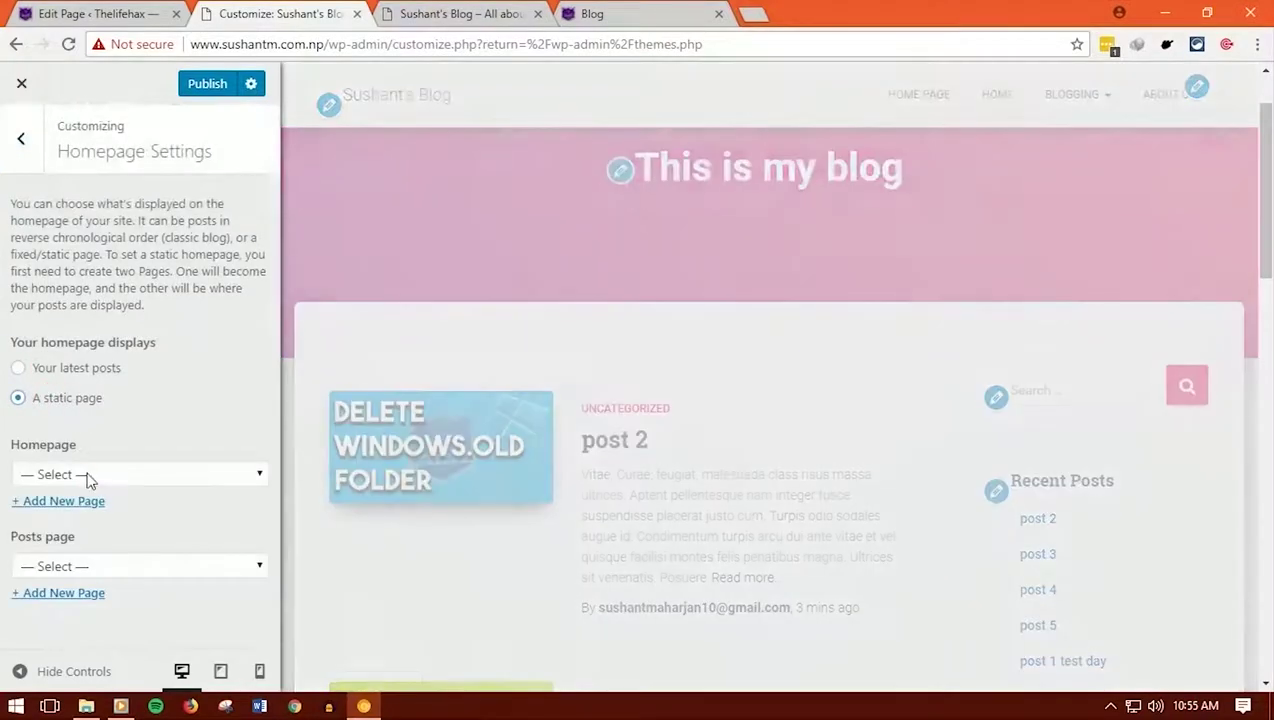
{"action": "left_click", "coordinate": [85, 475]}
{"action": "left_click", "coordinate": [90, 534]}
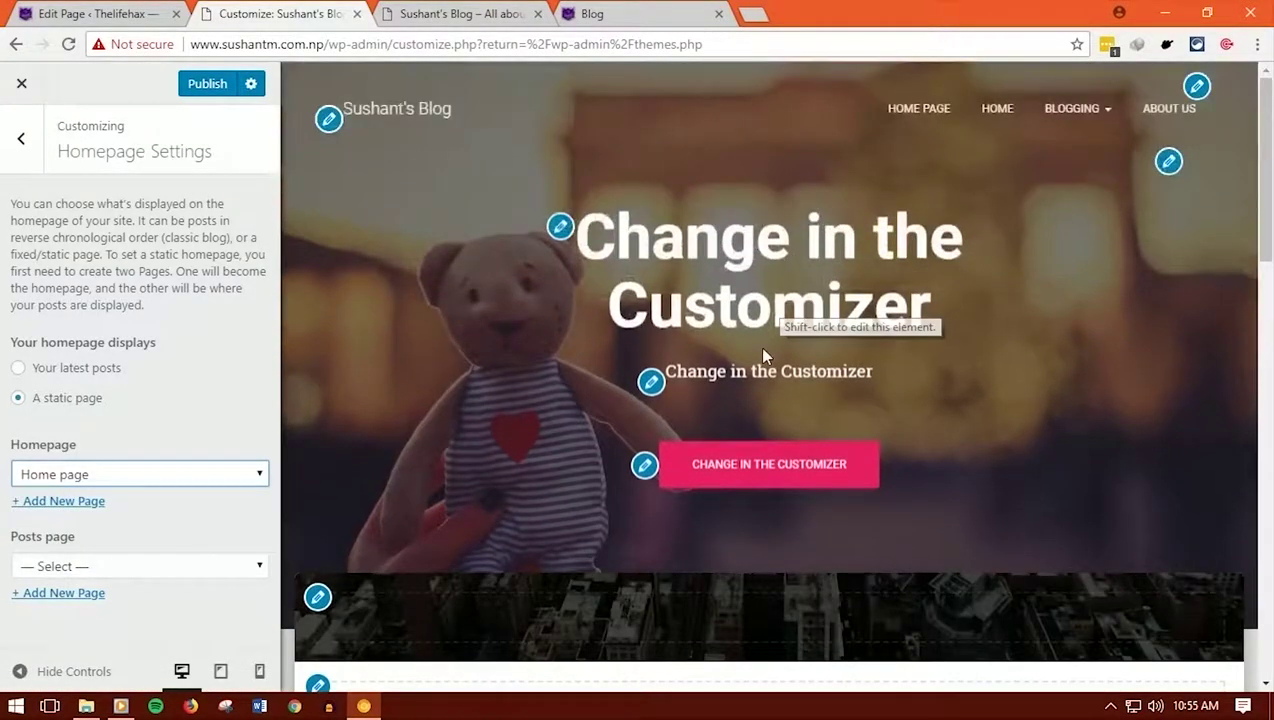
{"action": "scroll", "coordinate": [760, 352], "scroll_direction": "down", "scroll_amount": 7}
{"action": "scroll", "coordinate": [762, 355], "scroll_direction": "down", "scroll_amount": 4}
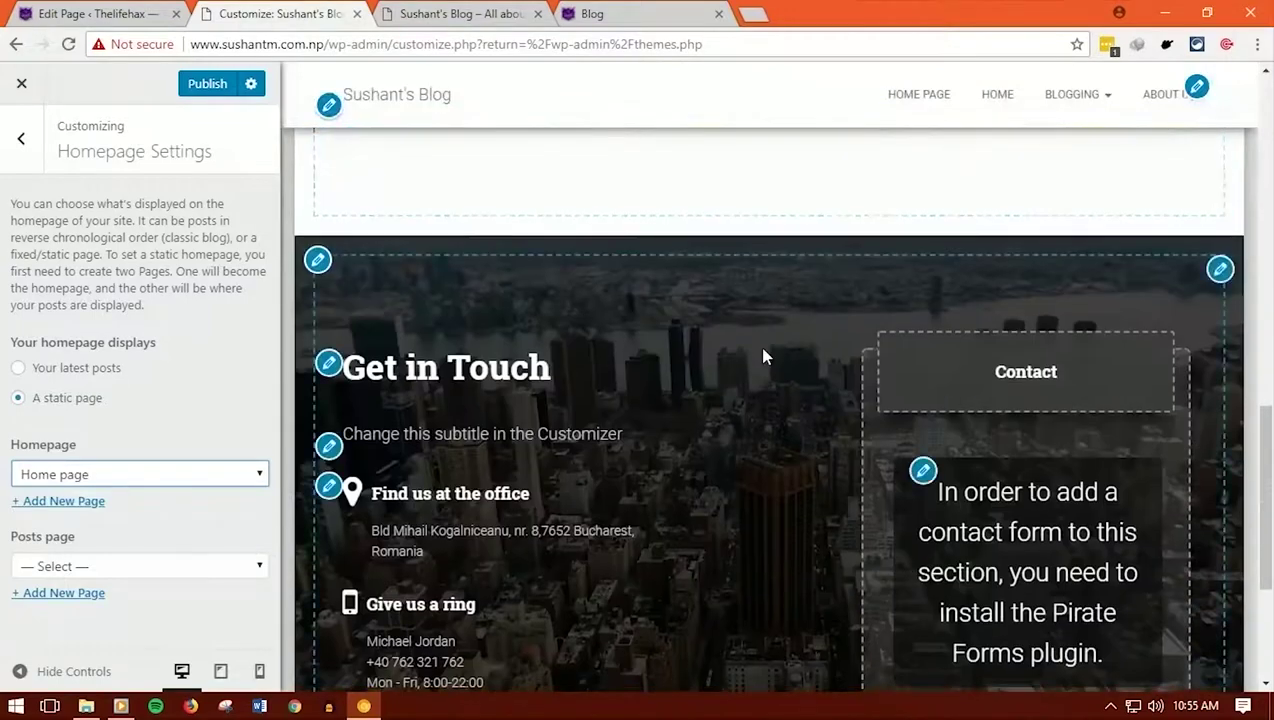
{"action": "scroll", "coordinate": [762, 355], "scroll_direction": "up", "scroll_amount": 5}
Set the Page Sidebar Layout to left sidebar and preview the post 2 page
{"action": "left_click", "coordinate": [8, 150]}
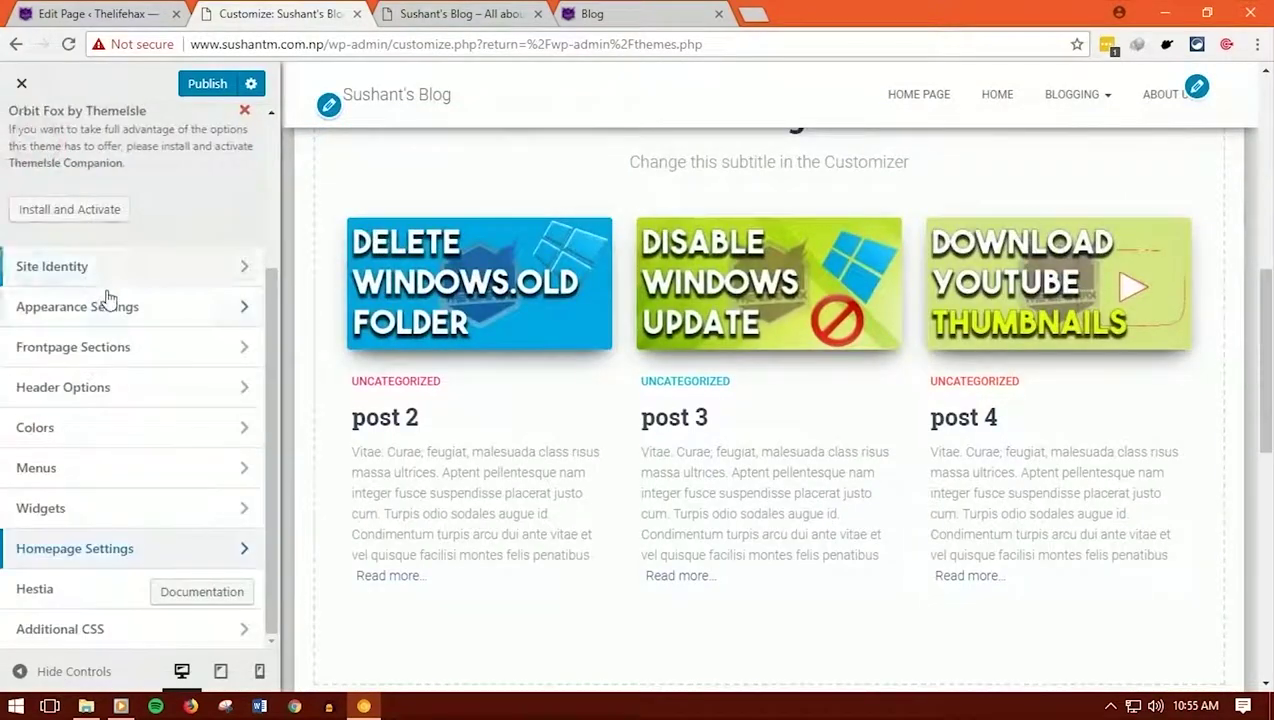
{"action": "left_click", "coordinate": [107, 298]}
{"action": "left_click", "coordinate": [140, 208]}
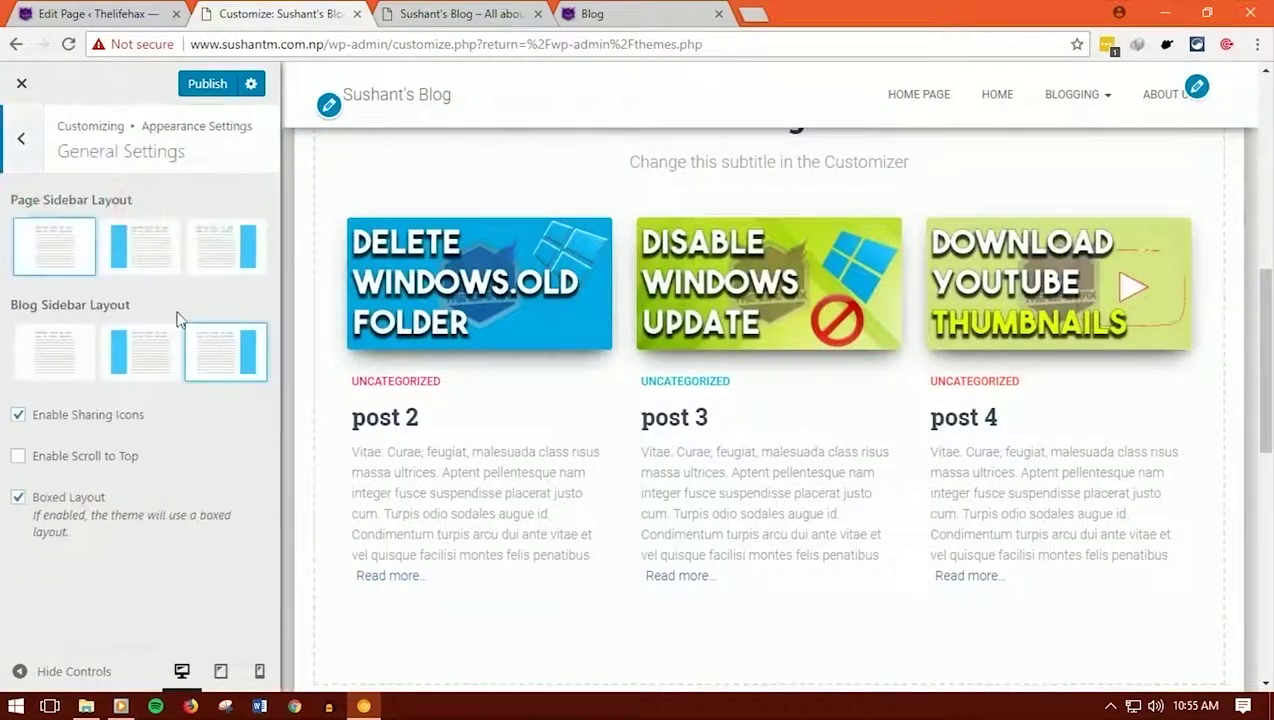
{"action": "left_click", "coordinate": [138, 256]}
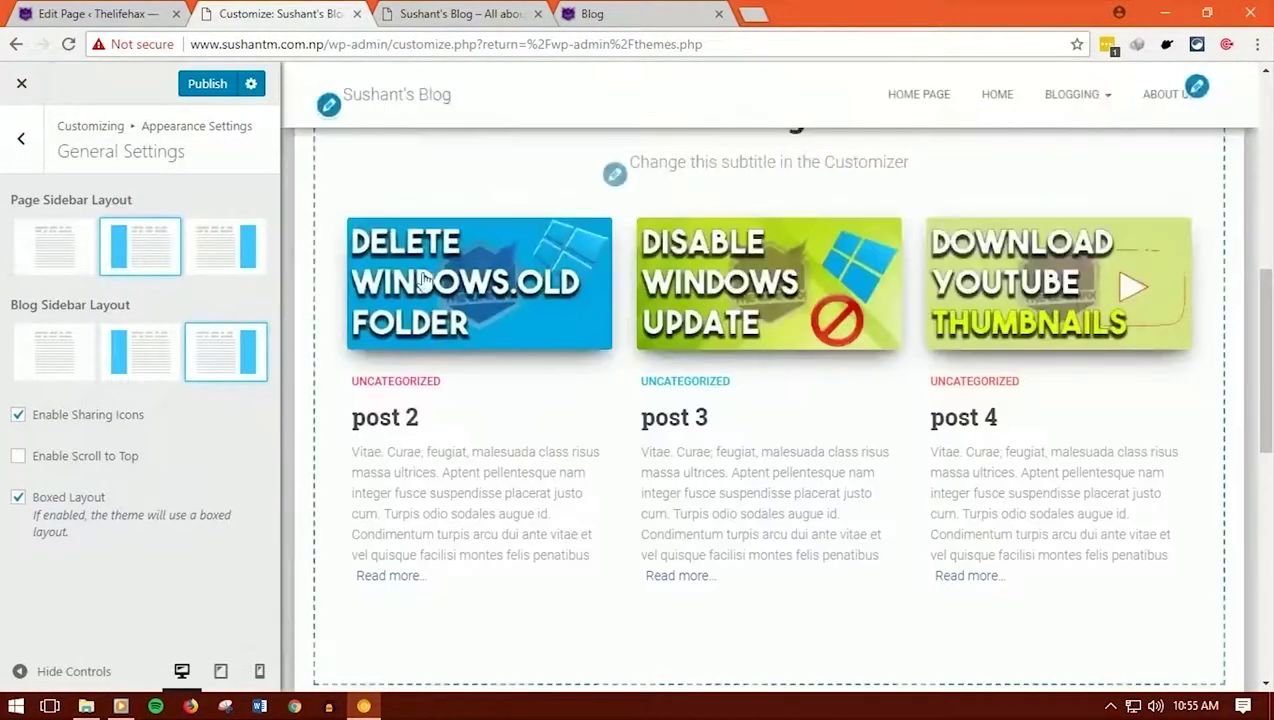
{"action": "left_click", "coordinate": [441, 262]}
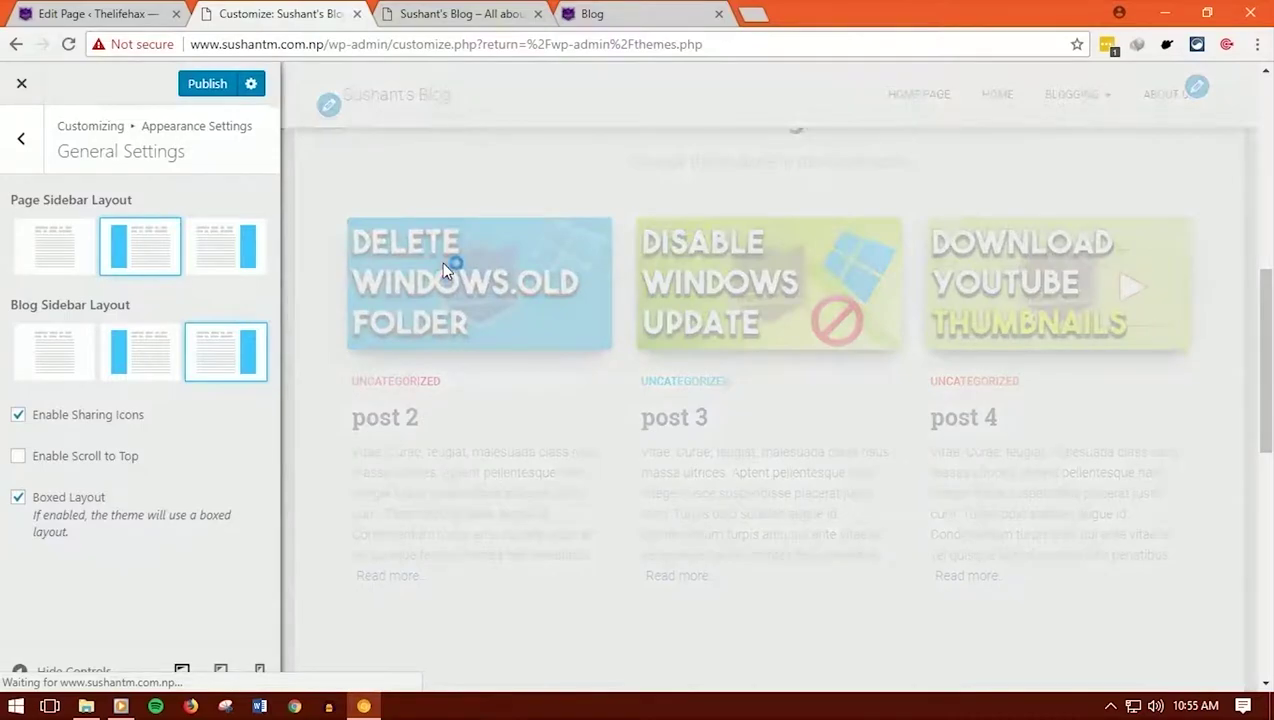
{"action": "scroll", "coordinate": [690, 437], "scroll_direction": "down", "scroll_amount": 2}
{"action": "scroll", "coordinate": [690, 437], "scroll_direction": "down", "scroll_amount": 5}
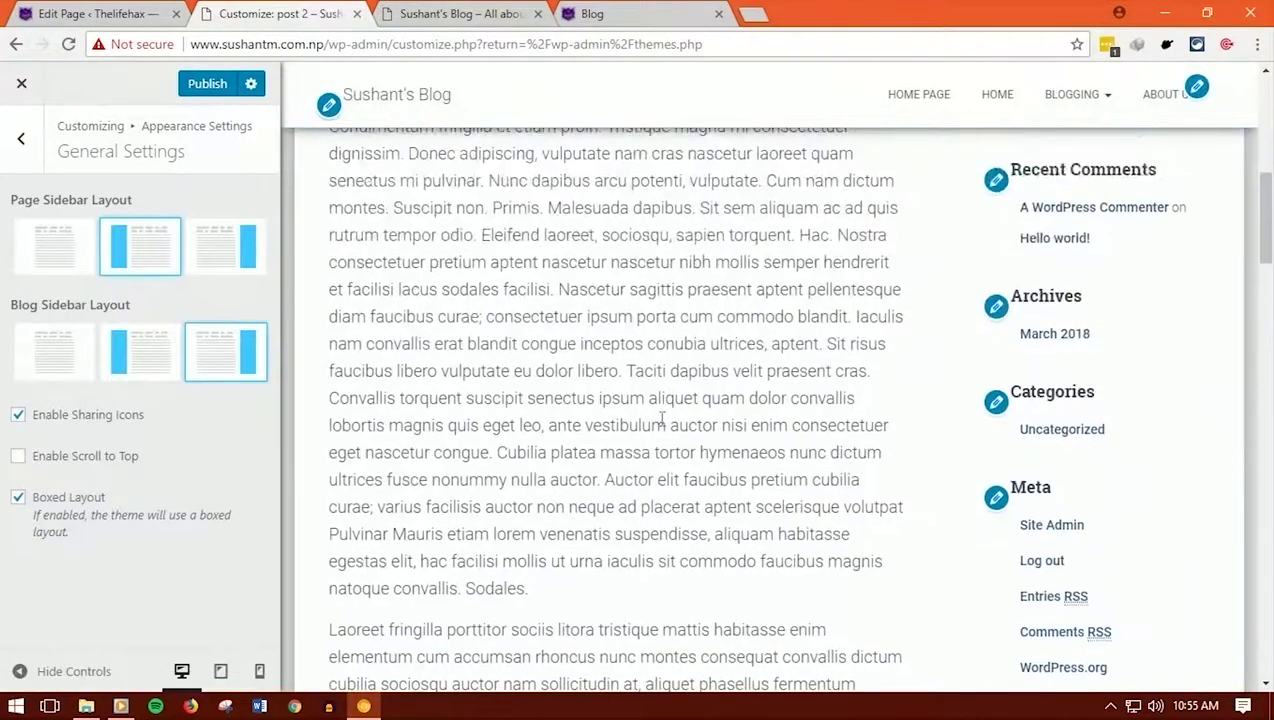
{"action": "scroll", "coordinate": [543, 300], "scroll_direction": "down", "scroll_amount": 10}
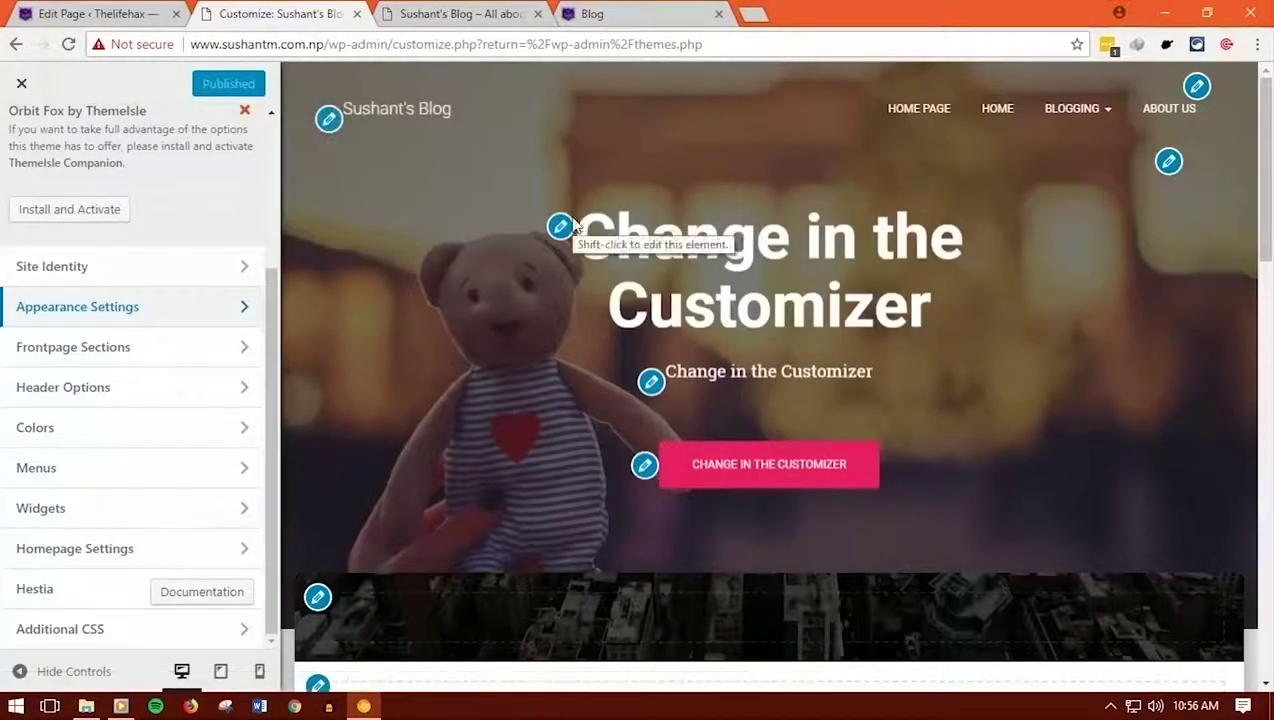
Set the hero title to 'Sushant's blog', text 'All about Blogging', button 'Start here!' linking google.com
{"action": "left_click", "coordinate": [560, 226]}
{"action": "left_click_drag", "start_coordinate": [190, 462], "coordinate": [4, 450]}
{"action": "type", "text": "Sushant's blog"}
{"action": "triple_click", "coordinate": [102, 525]}
{"action": "type", "text": "All about Blogging"}
{"action": "triple_click", "coordinate": [111, 587]}
{"action": "type", "text": "Start here!"}
{"action": "scroll", "coordinate": [170, 440], "scroll_direction": "down", "scroll_amount": 2}
{"action": "triple_click", "coordinate": [64, 515]}
{"action": "type", "text": "google.com"}
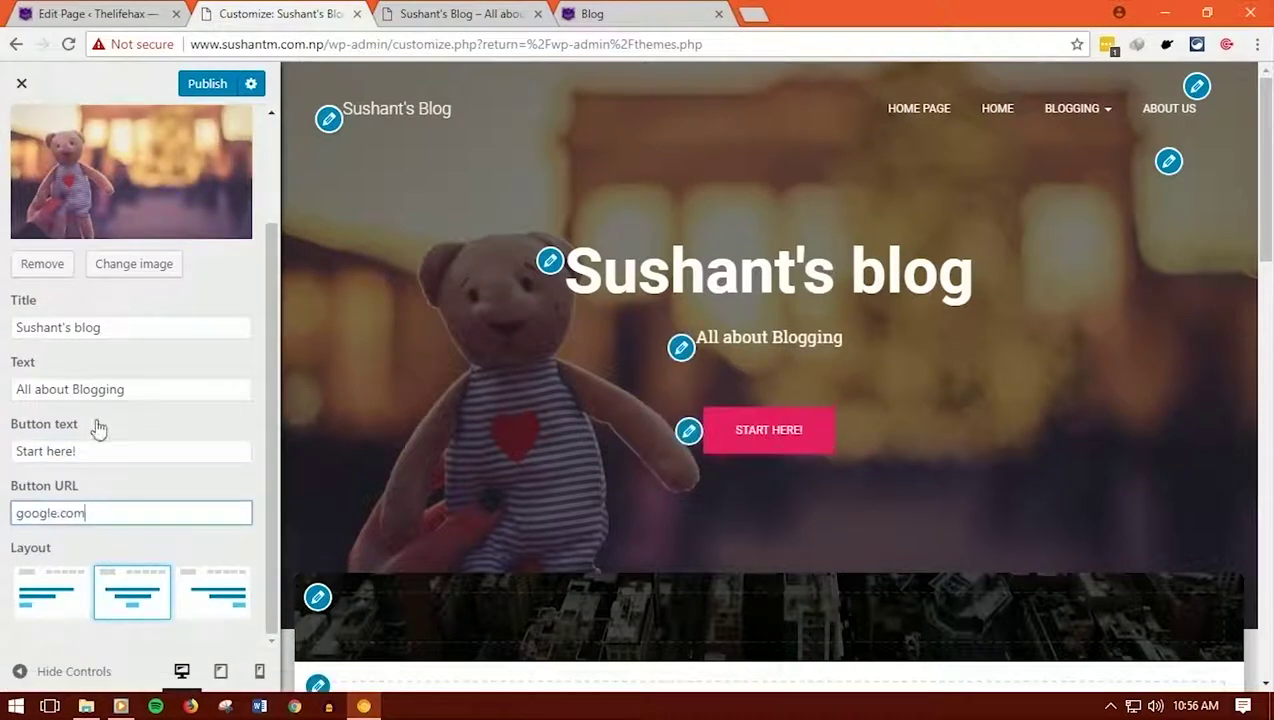
Centre the hero layout and upload WP_Lightning_Legend from Camera Roll as the hero background
{"action": "left_click", "coordinate": [36, 597]}
{"action": "left_click", "coordinate": [248, 594]}
{"action": "left_click", "coordinate": [132, 593]}
{"action": "scroll", "coordinate": [153, 327], "scroll_direction": "up", "scroll_amount": 2}
{"action": "left_click", "coordinate": [146, 404]}
{"action": "left_click", "coordinate": [78, 153]}
{"action": "left_click", "coordinate": [222, 44]}
{"action": "double_click", "coordinate": [347, 150]}
{"action": "double_click", "coordinate": [796, 172]}
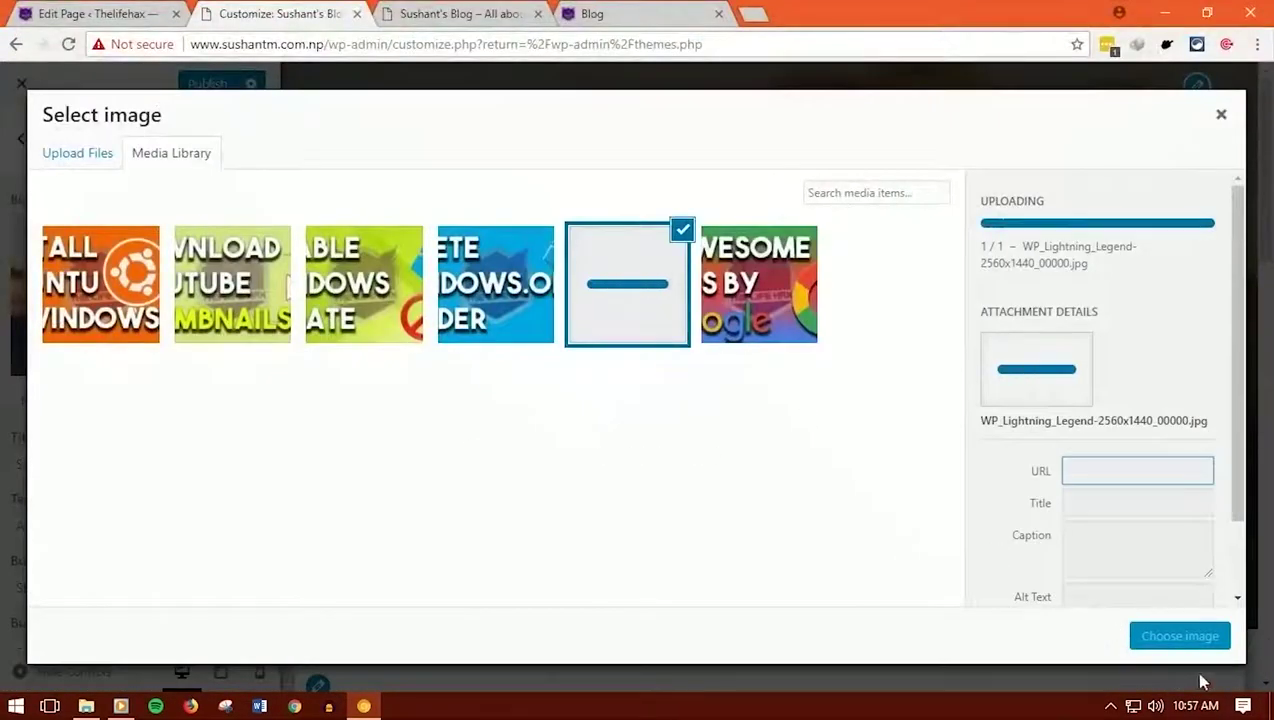
{"action": "left_click", "coordinate": [1180, 637]}
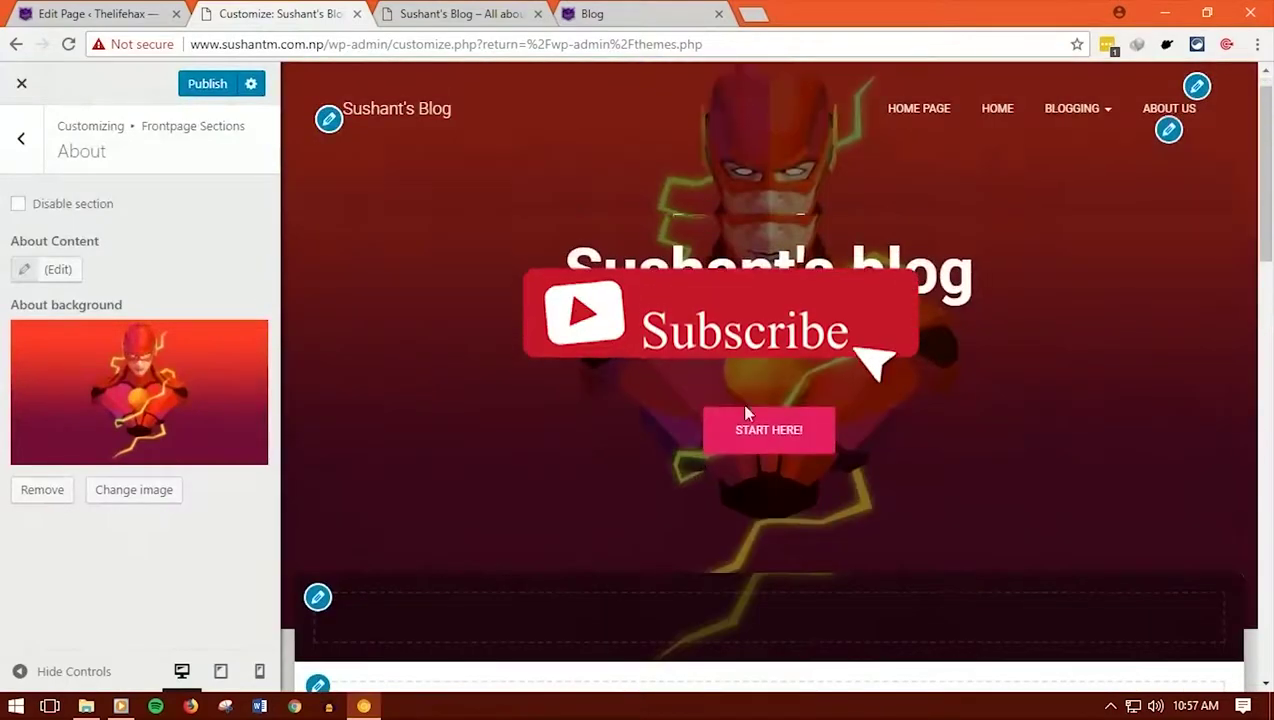
Title the blog section 'Articles', subtitle 'All contents here', showing 5 items
{"action": "left_click", "coordinate": [317, 615]}
{"action": "double_click", "coordinate": [28, 268]}
{"action": "type", "text": "Articles"}
{"action": "key", "text": "Tab"}
{"action": "key", "text": "BackSpace"}
{"action": "type", "text": "All contents her"}
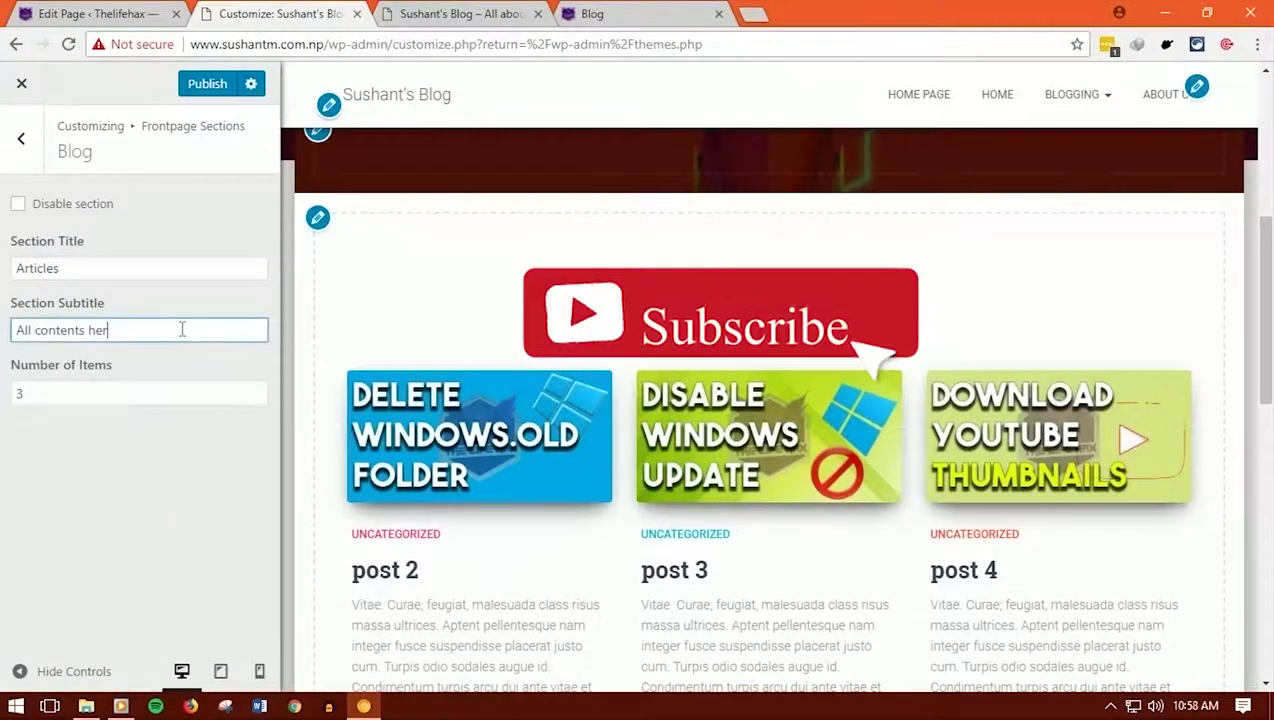
{"action": "type", "text": "e"}
{"action": "key", "text": "Tab"}
{"action": "type", "text": "1"}
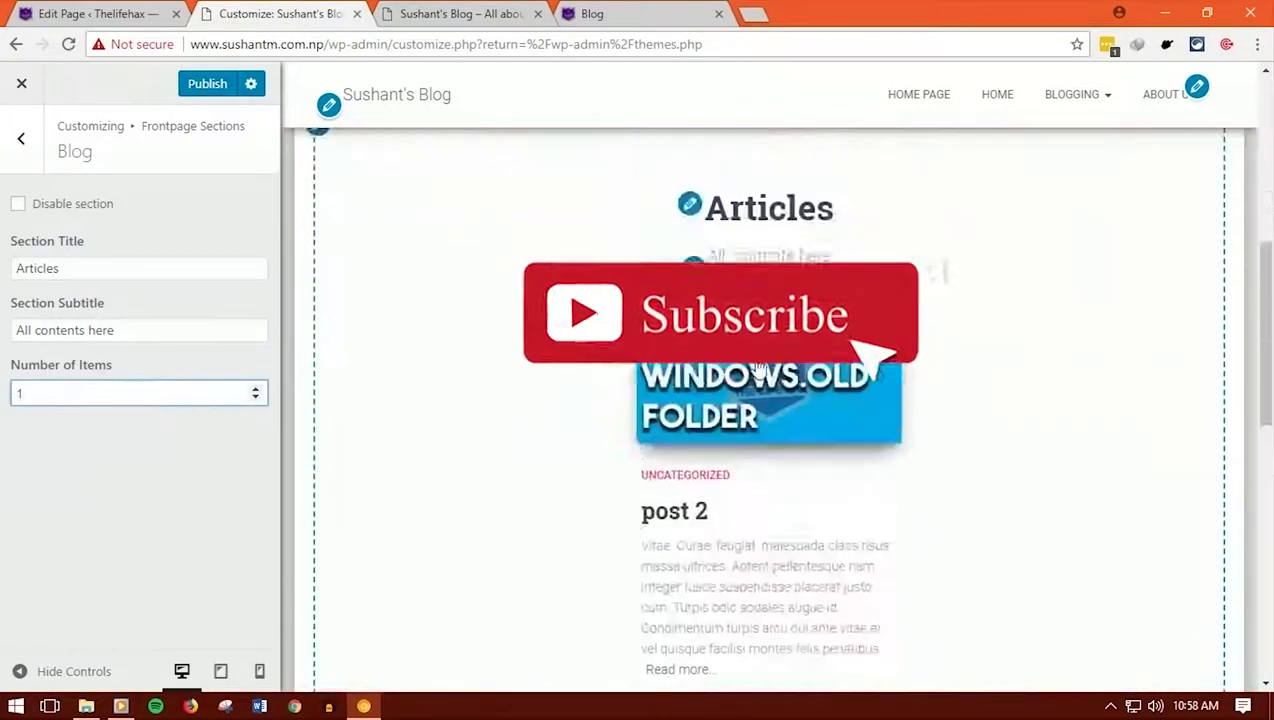
{"action": "double_click", "coordinate": [12, 392]}
{"action": "type", "text": "5"}
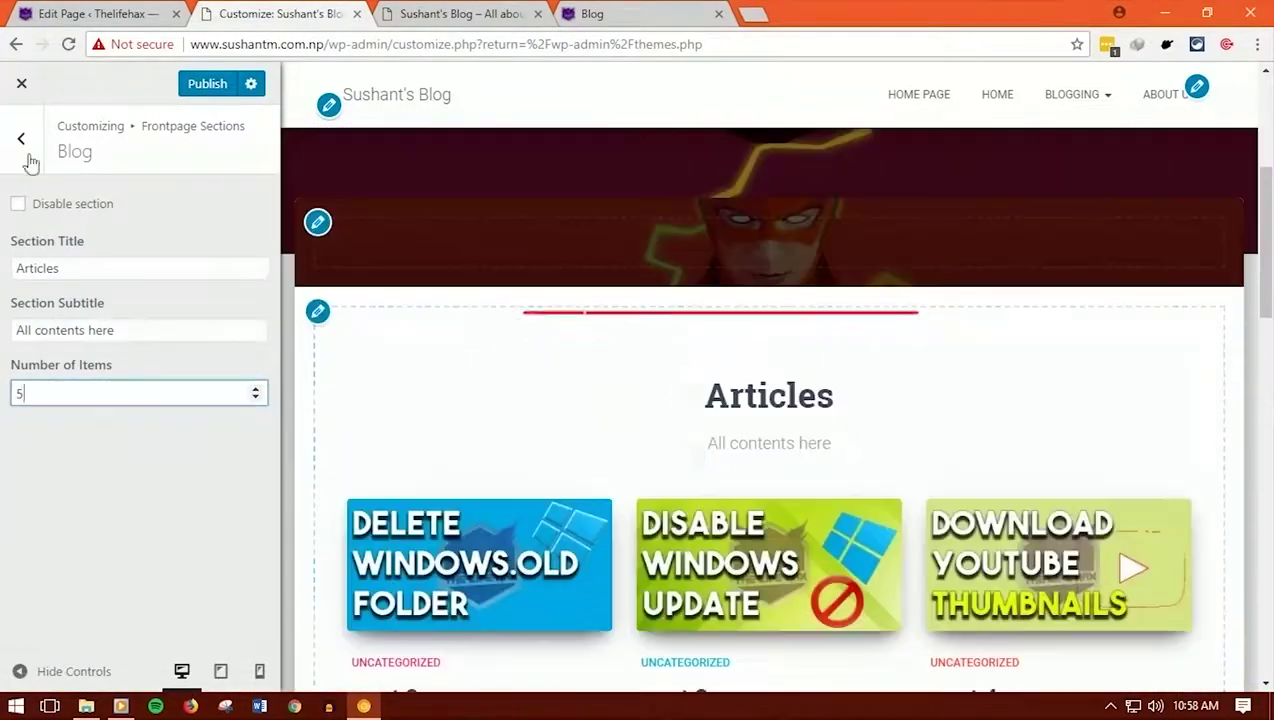
{"action": "left_click", "coordinate": [16, 140]}
{"action": "left_click", "coordinate": [16, 140]}
{"action": "left_click", "coordinate": [82, 418]}
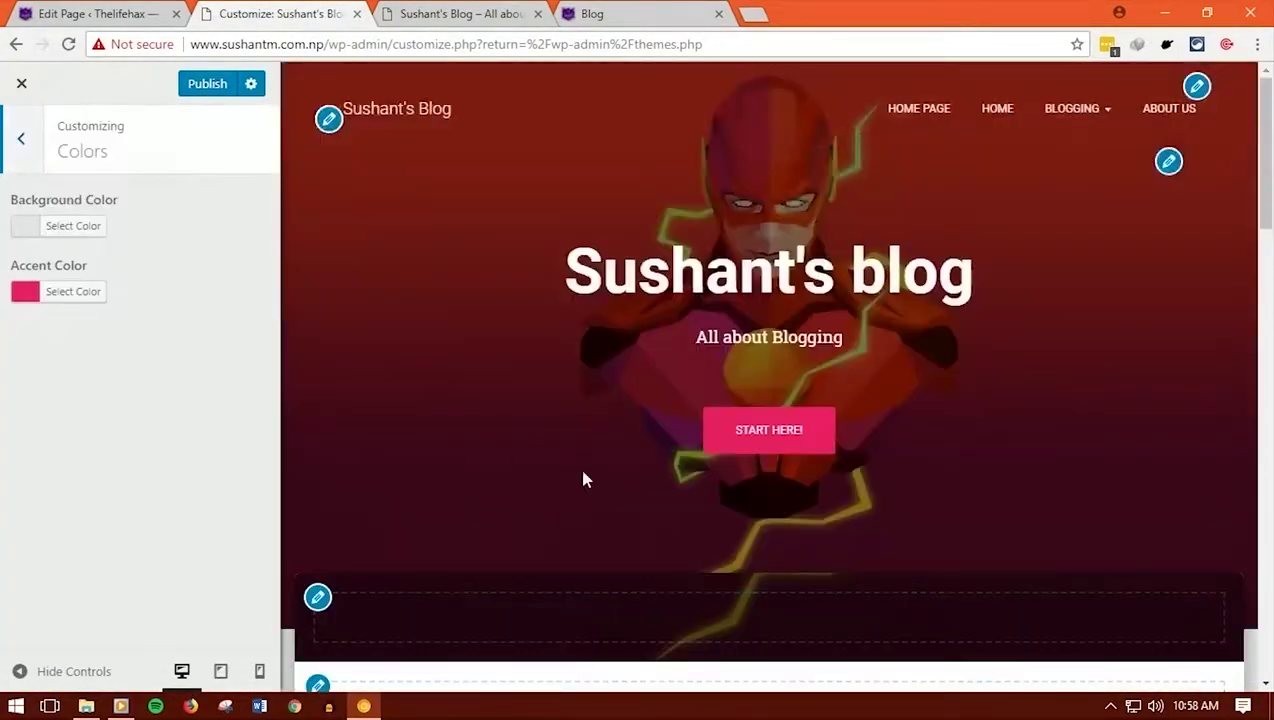
Set the background colour to black and the accent colour to purple #850ca0
{"action": "scroll", "coordinate": [585, 480], "scroll_direction": "down", "scroll_amount": 8}
{"action": "left_click", "coordinate": [25, 233]}
{"action": "left_click", "coordinate": [30, 440]}
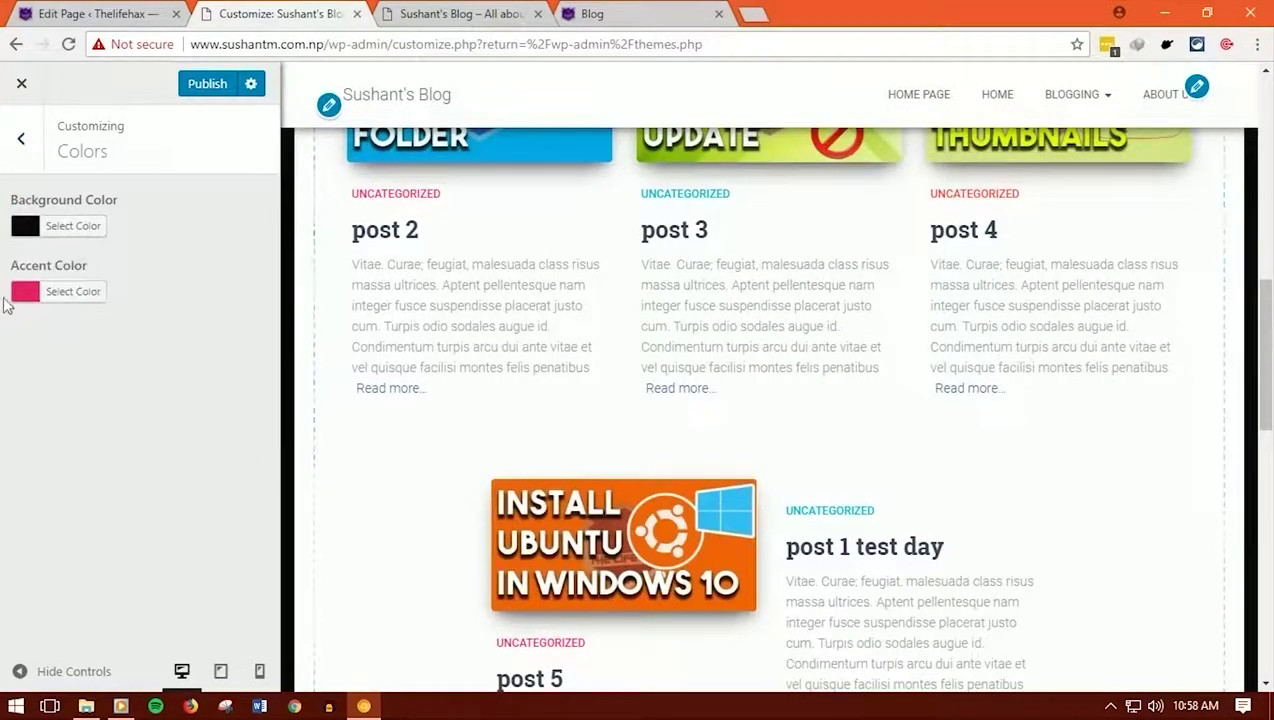
{"action": "left_click", "coordinate": [25, 291]}
{"action": "left_click", "coordinate": [57, 355]}
{"action": "left_click", "coordinate": [36, 357]}
{"action": "left_click", "coordinate": [25, 291]}
{"action": "left_click", "coordinate": [225, 400]}
{"action": "left_click", "coordinate": [225, 370]}
{"action": "scroll", "coordinate": [392, 432], "scroll_direction": "up", "scroll_amount": 6}
{"action": "key", "text": "Escape"}
Check the Footer One widget area, then return to the live blog tab and reload it
{"action": "left_click", "coordinate": [94, 512]}
{"action": "left_click", "coordinate": [48, 330]}
{"action": "left_click", "coordinate": [23, 136]}
{"action": "left_click", "coordinate": [23, 136]}
{"action": "scroll", "coordinate": [708, 484], "scroll_direction": "up", "scroll_amount": 6}
{"action": "mouse_move", "coordinate": [1070, 110]}
{"action": "scroll", "coordinate": [620, 400], "scroll_direction": "down", "scroll_amount": 15}
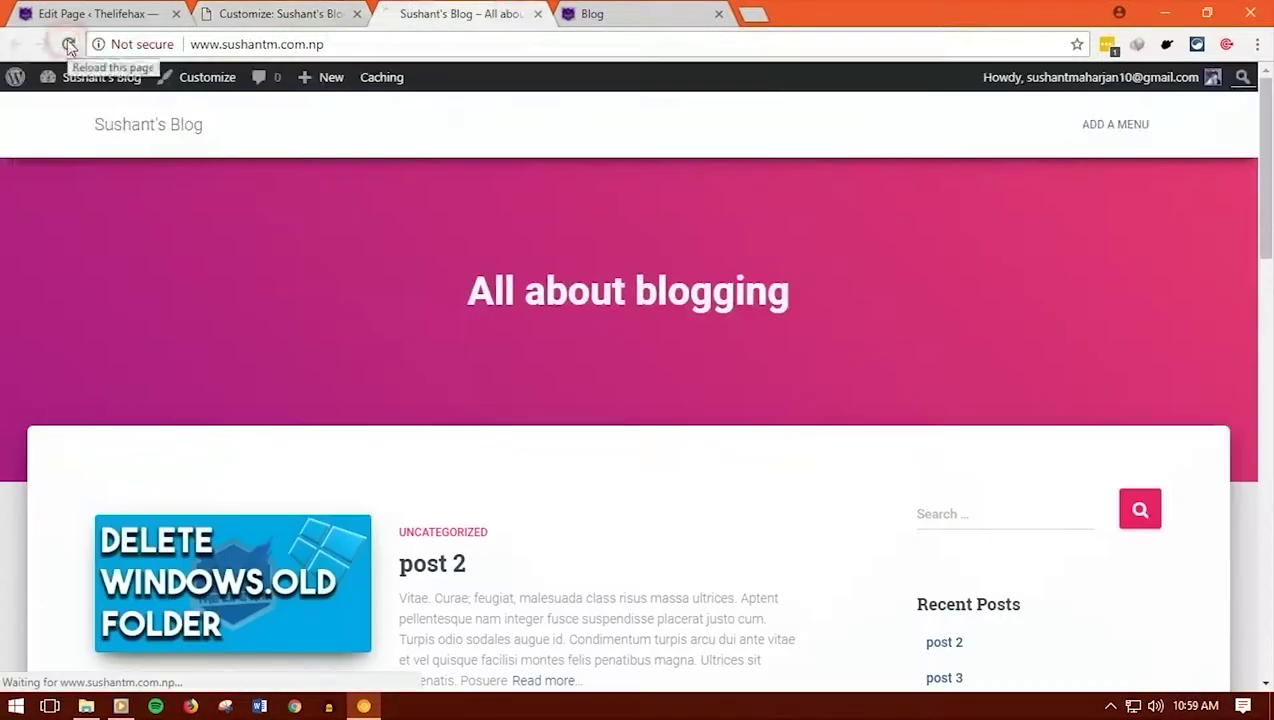